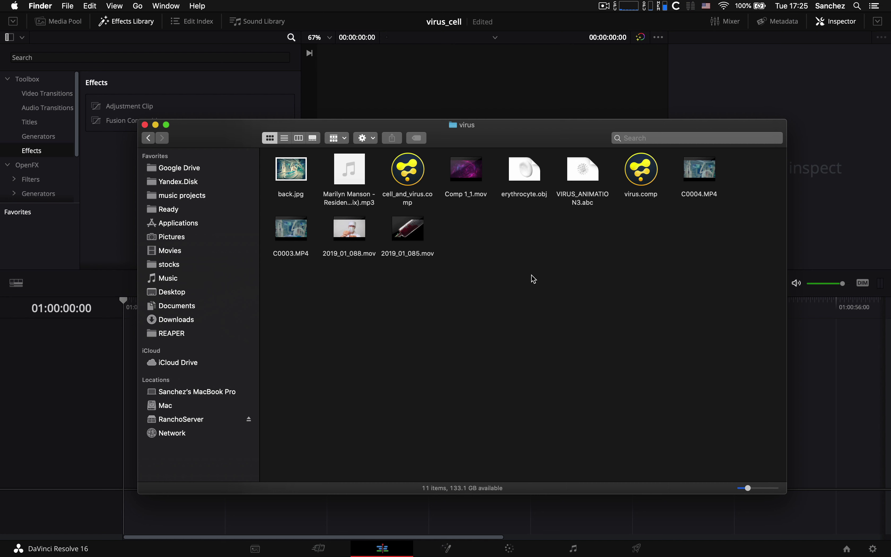
# - Preview the erythrocyte.obj and VIRUS_ANIMATION3.abc models in the virus folder
pyautogui.click(531, 171)
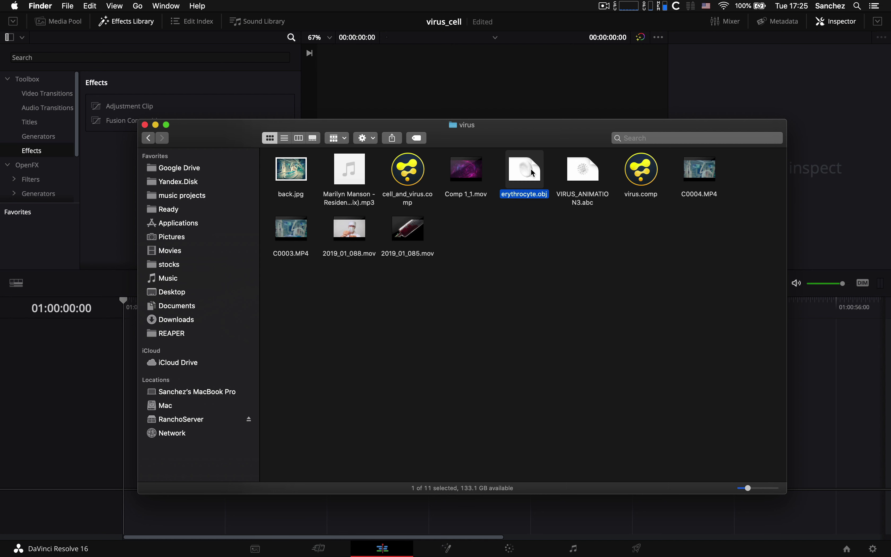
pyautogui.press('space')
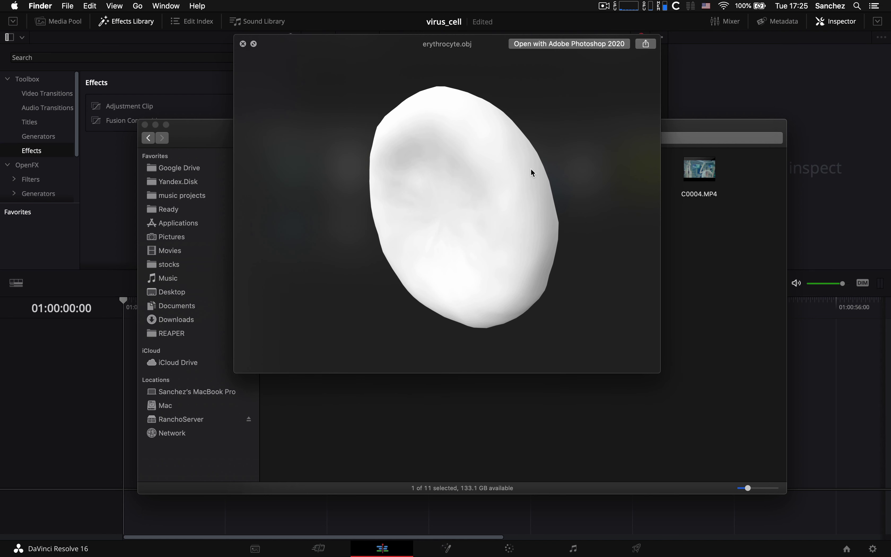
pyautogui.press('space')
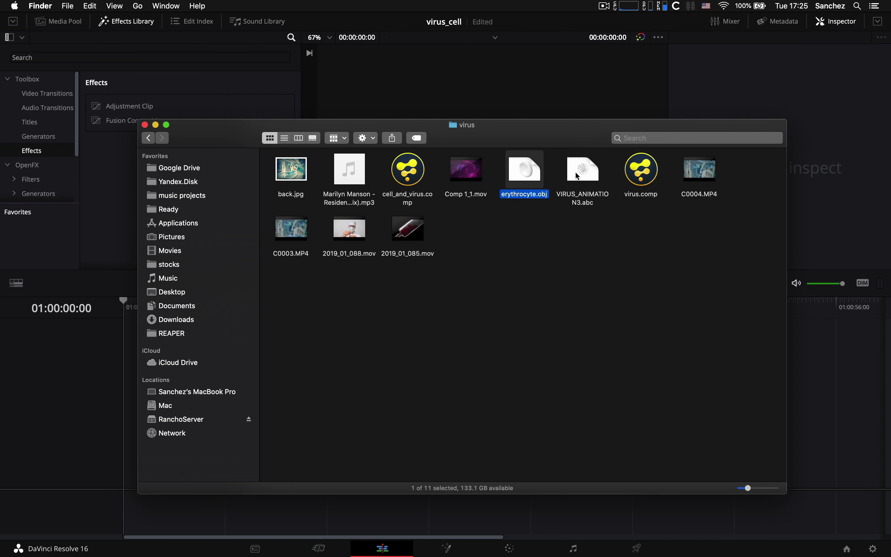
pyautogui.click(578, 177)
pyautogui.press('space')
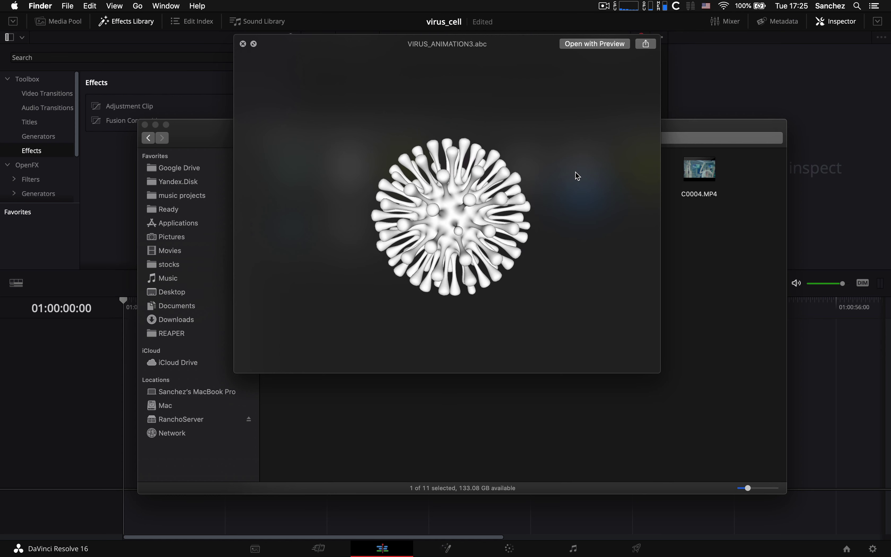
pyautogui.press('space')
pyautogui.click(531, 299)
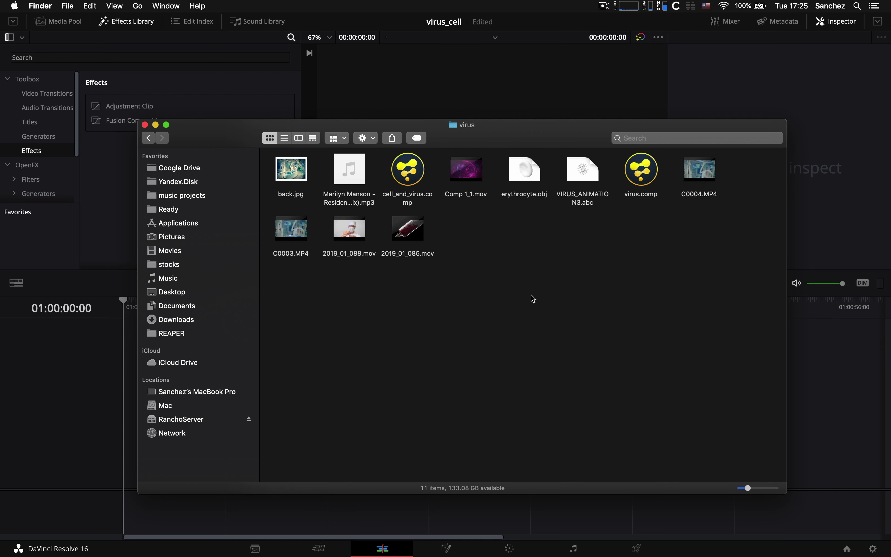
# - Switch to Google Chrome and open turbosquid.com
pyautogui.click(350, 540)
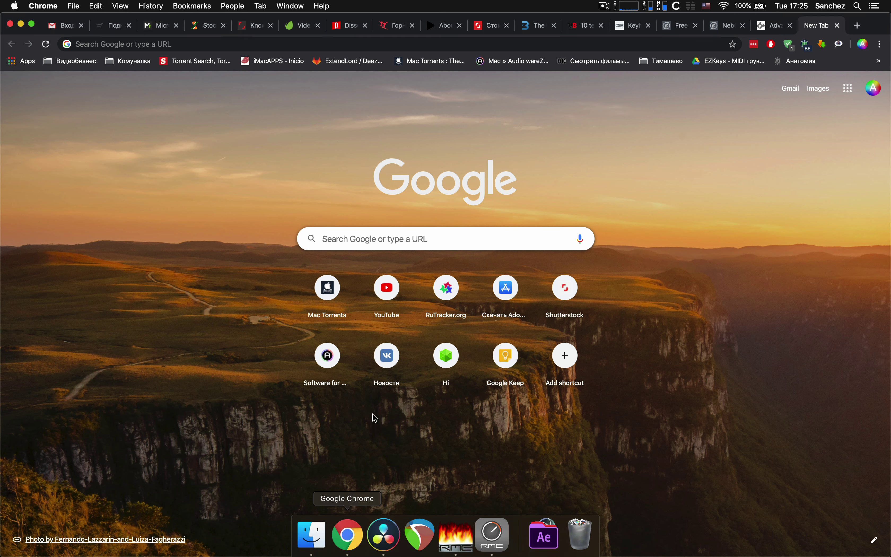
pyautogui.click(531, 44)
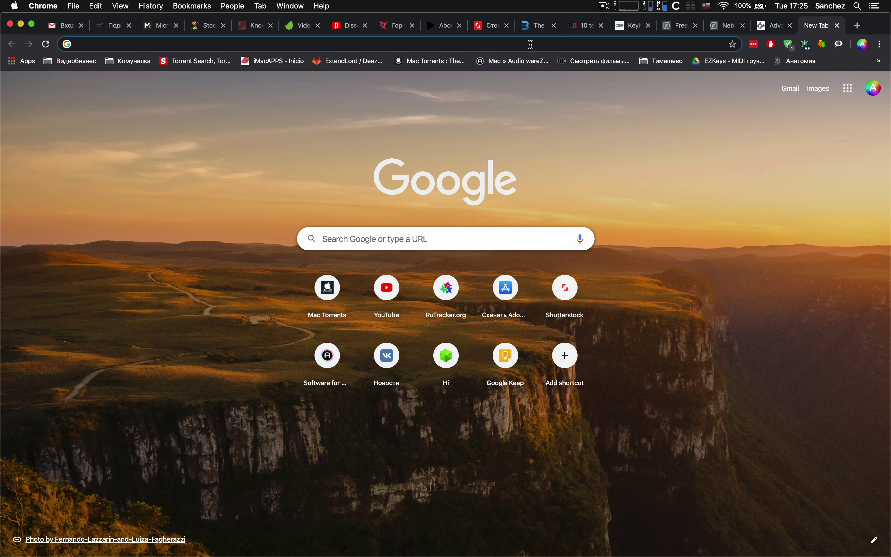
pyautogui.write('tu')
pyautogui.press('Right')
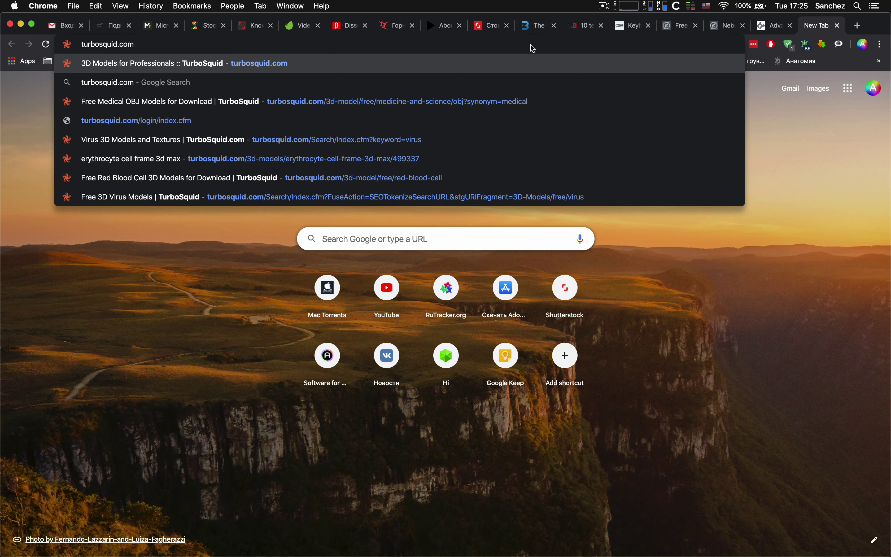
pyautogui.press('Return')
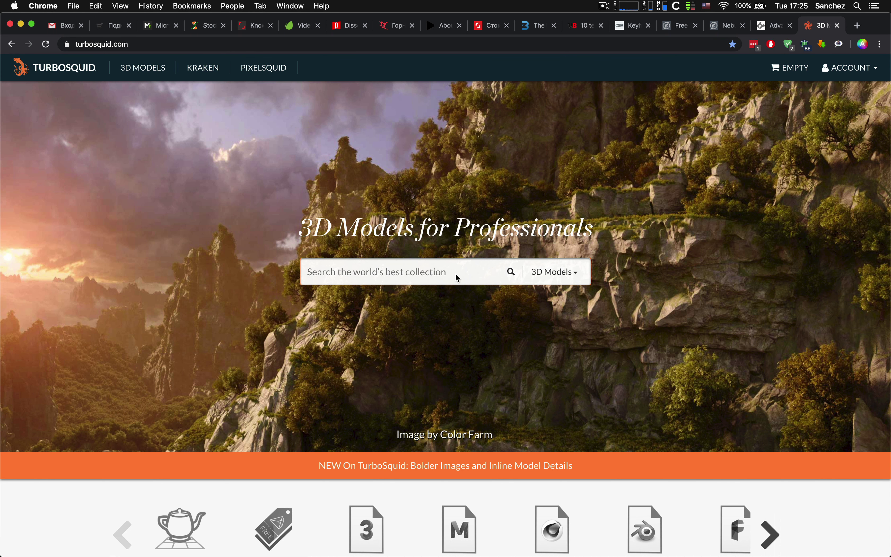
# - Search TurboSquid for "virus" 3D models, limit the results to free ones, and browse them
pyautogui.write('virus')
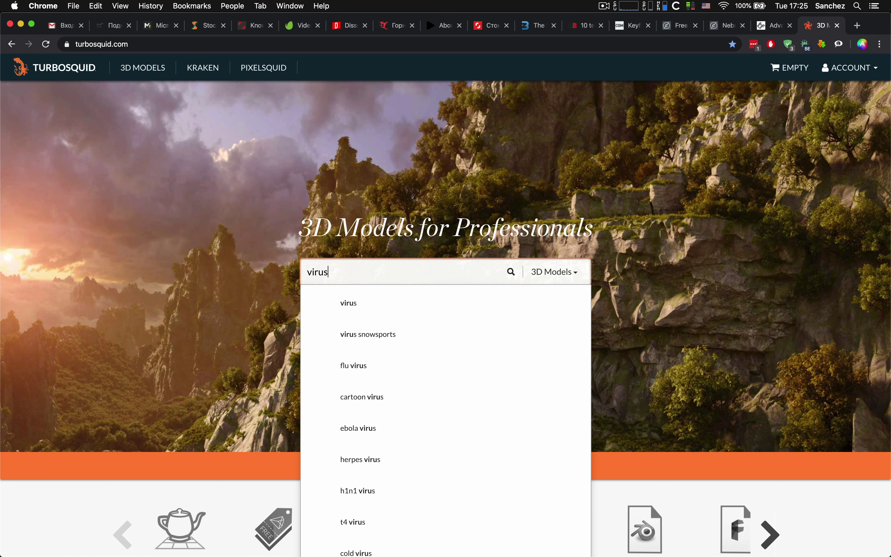
pyautogui.press('Return')
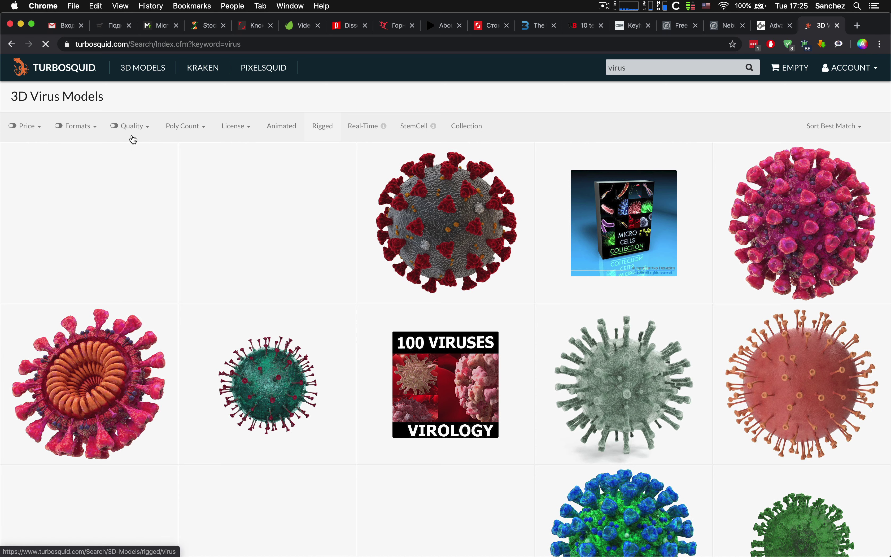
pyautogui.click(37, 131)
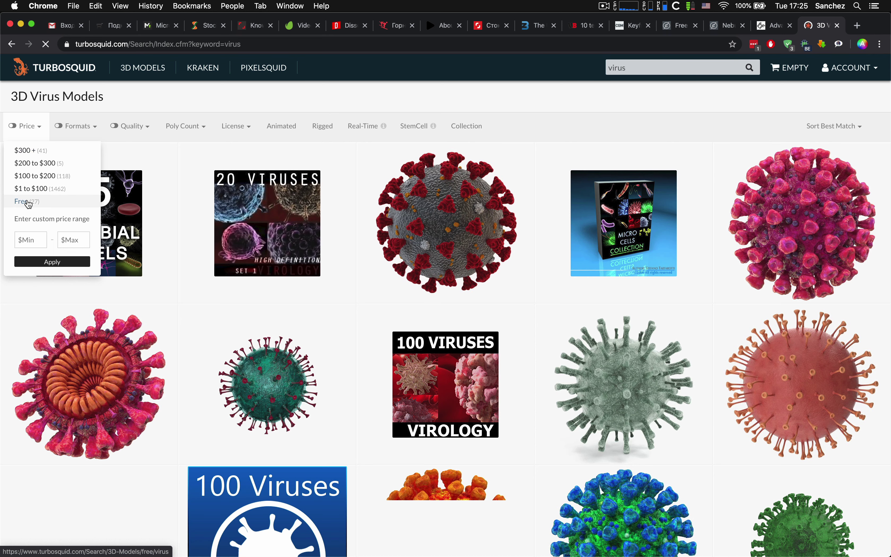
pyautogui.click(27, 202)
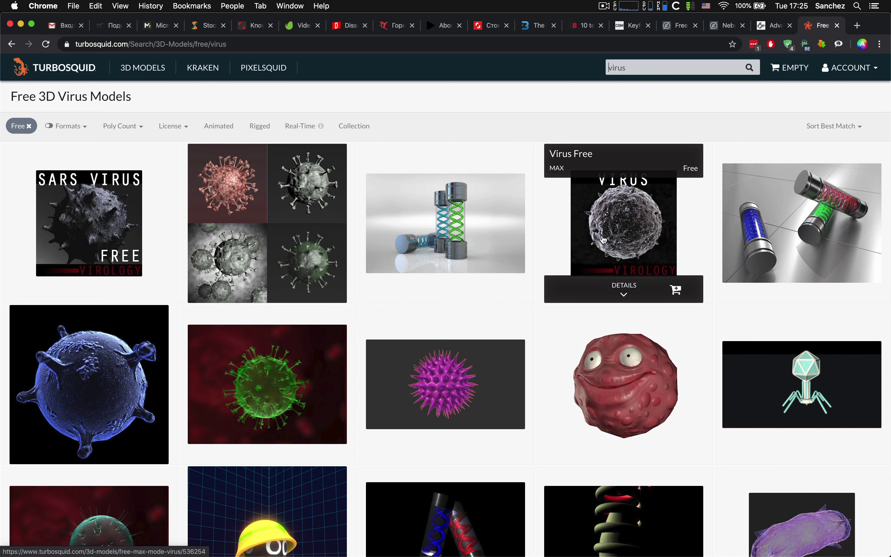
pyautogui.scroll(-3, 420, 399)
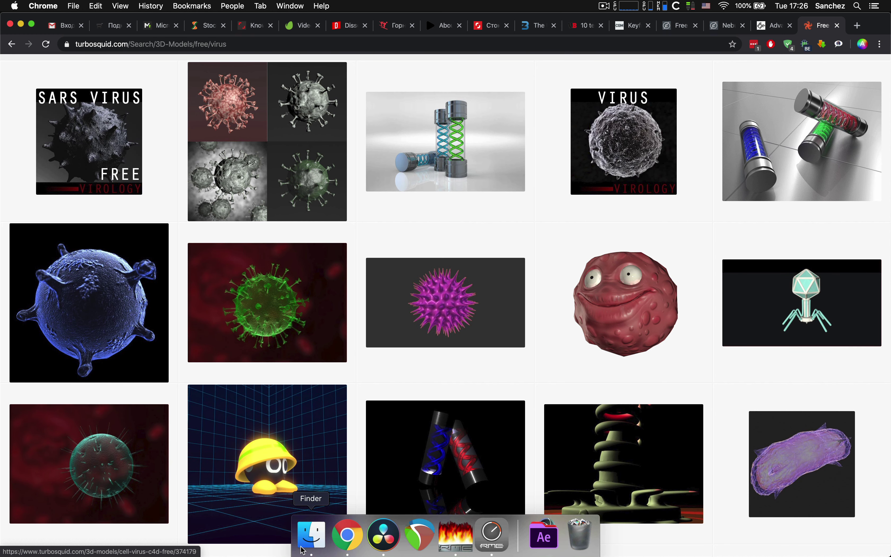
# - Switch to Finder and preview VIRUS_ANIMATION3.abc, erythrocyte.obj, and the virus animation once more
pyautogui.click(315, 538)
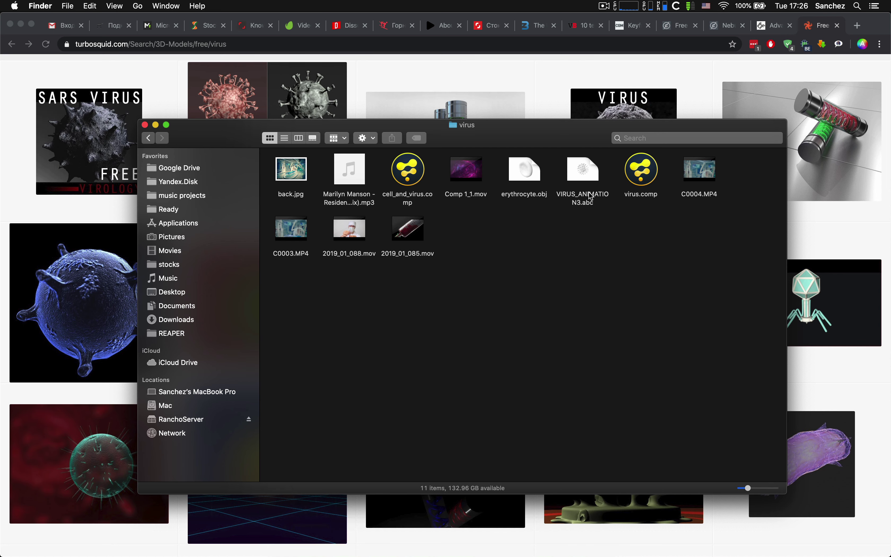
pyautogui.click(594, 175)
pyautogui.press('space')
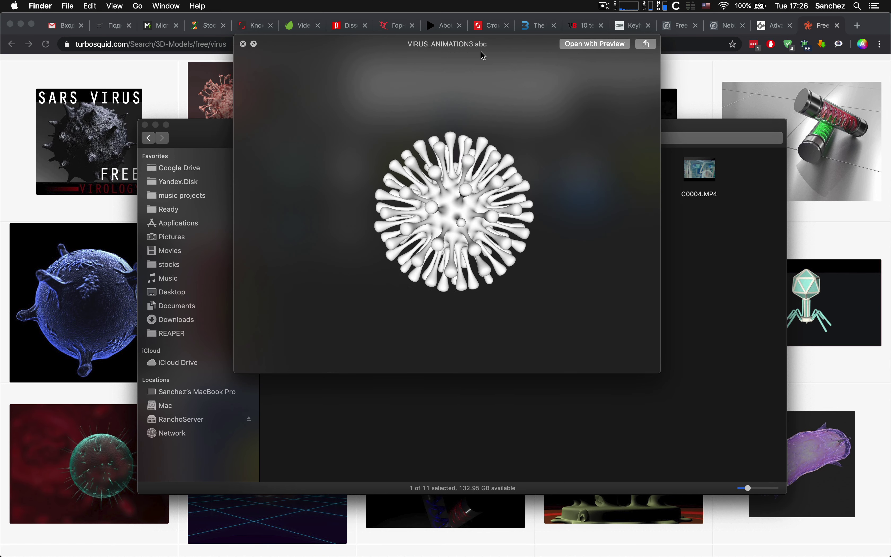
pyautogui.press('space')
pyautogui.click(529, 180)
pyautogui.press('space')
pyautogui.press('space')
pyautogui.click(568, 177)
pyautogui.press('space')
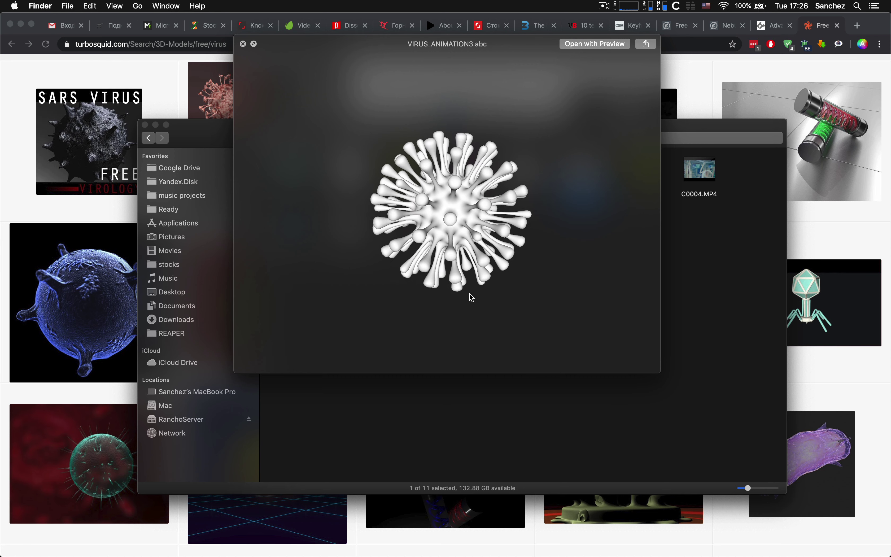
pyautogui.press('space')
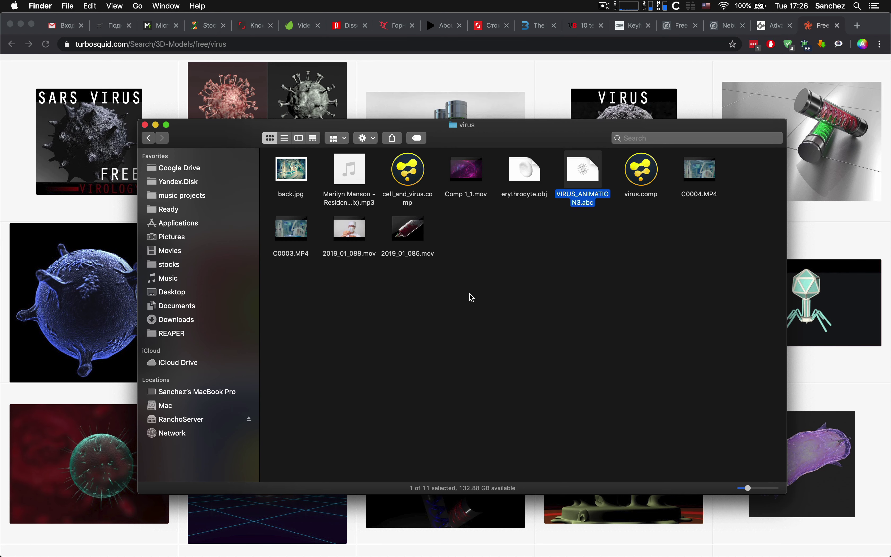
pyautogui.click(549, 282)
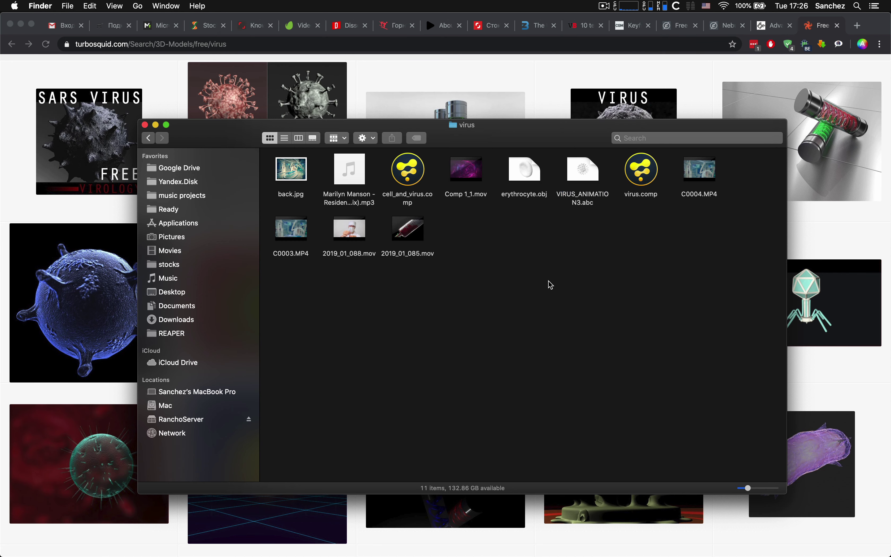
# - Preview the erythrocyte.obj blood cell model again and close the preview
pyautogui.click(529, 166)
pyautogui.press('space')
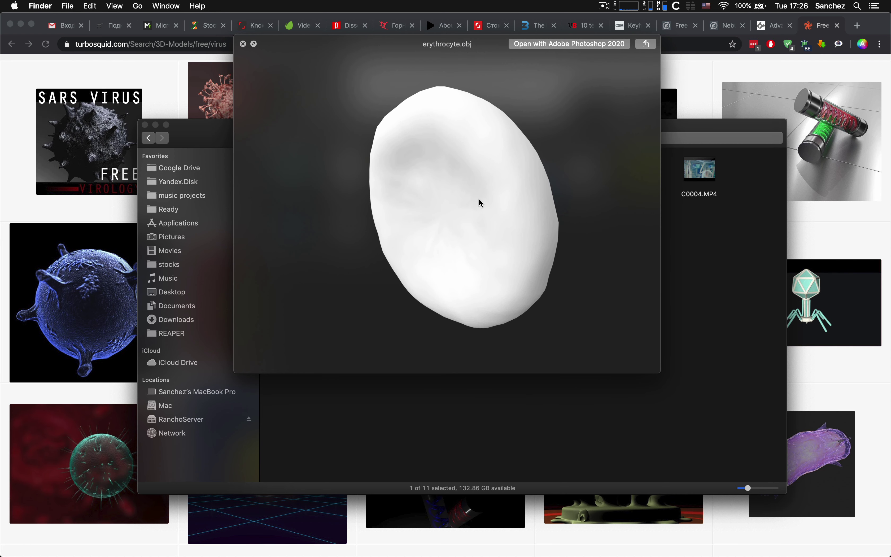
pyautogui.press('space')
pyautogui.click(476, 220)
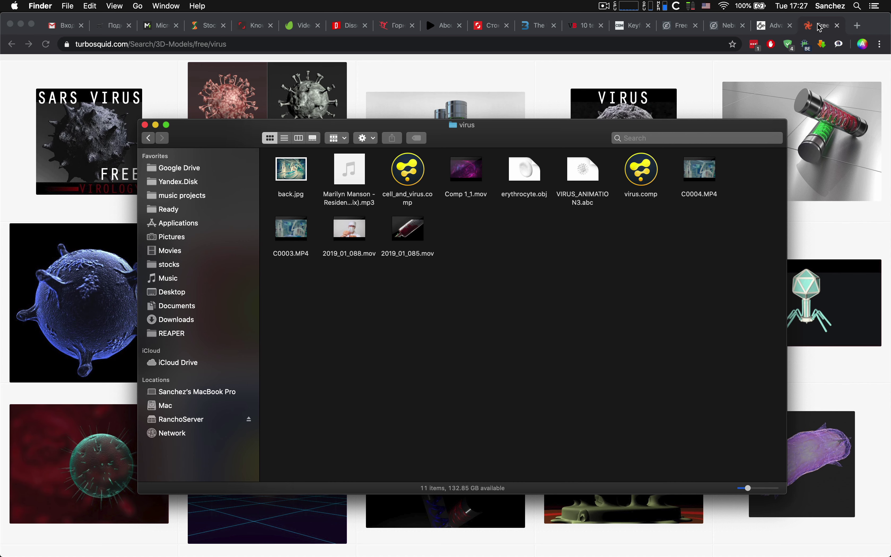
# - Return to Chrome and search Google for "reactor 3 fusion" in a new tab
pyautogui.click(818, 28)
pyautogui.moveTo(577, 246)
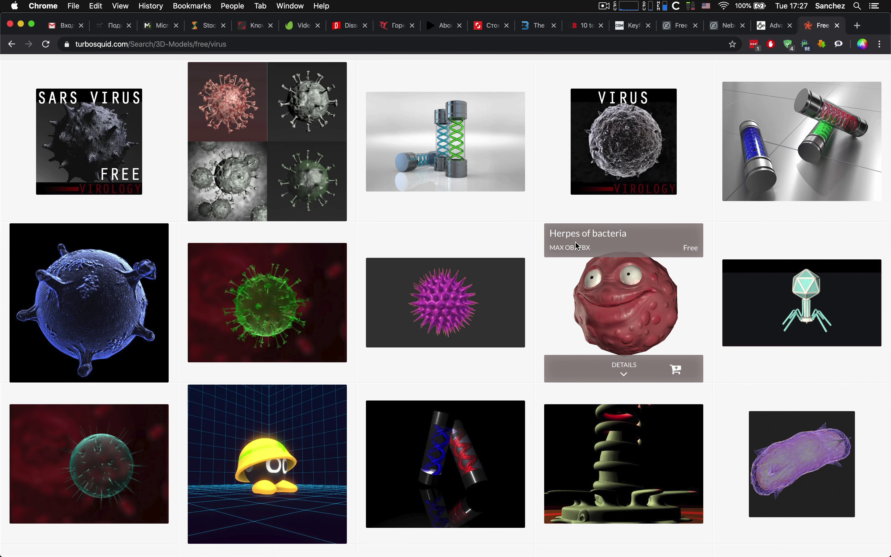
pyautogui.press('super+t')
pyautogui.write('re')
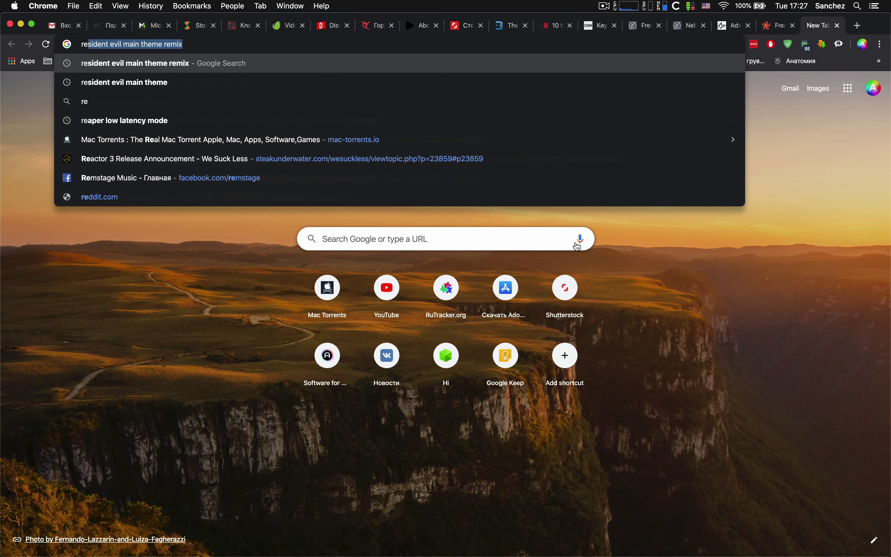
pyautogui.write('actor 3 f')
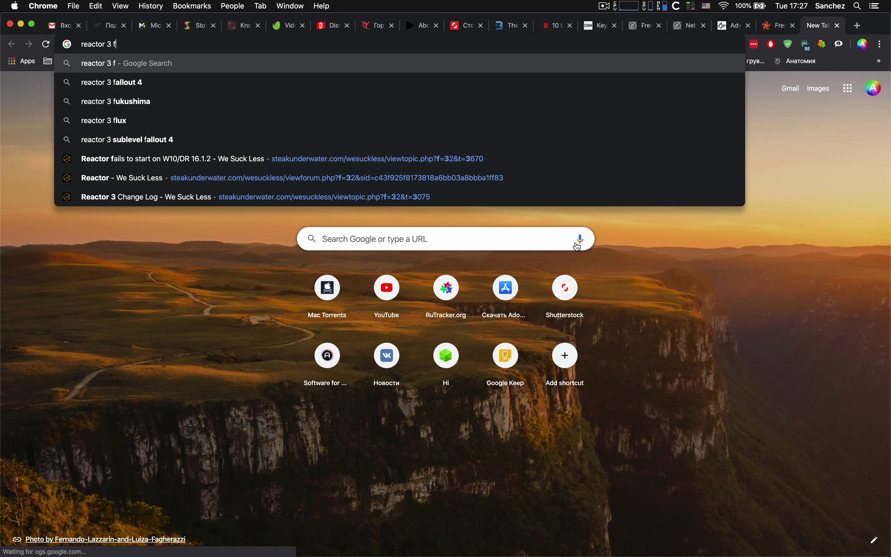
pyautogui.write('usion')
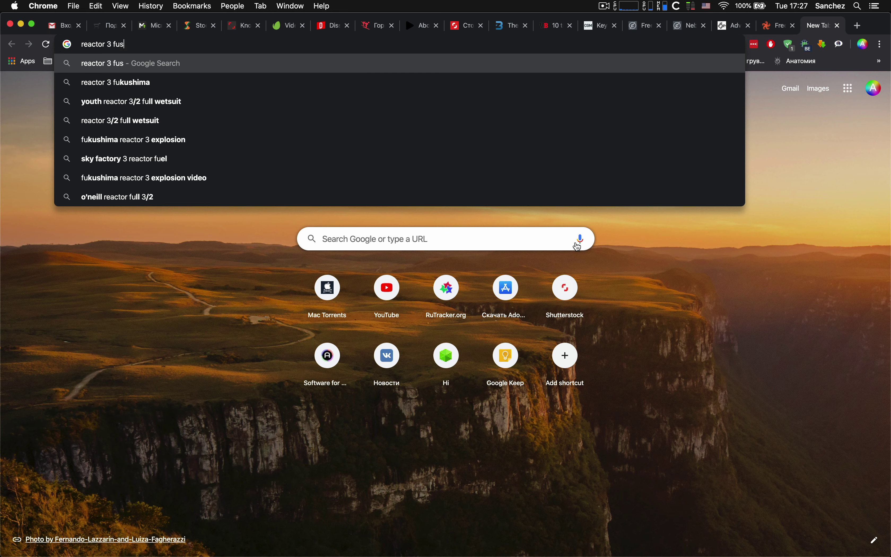
pyautogui.press('Return')
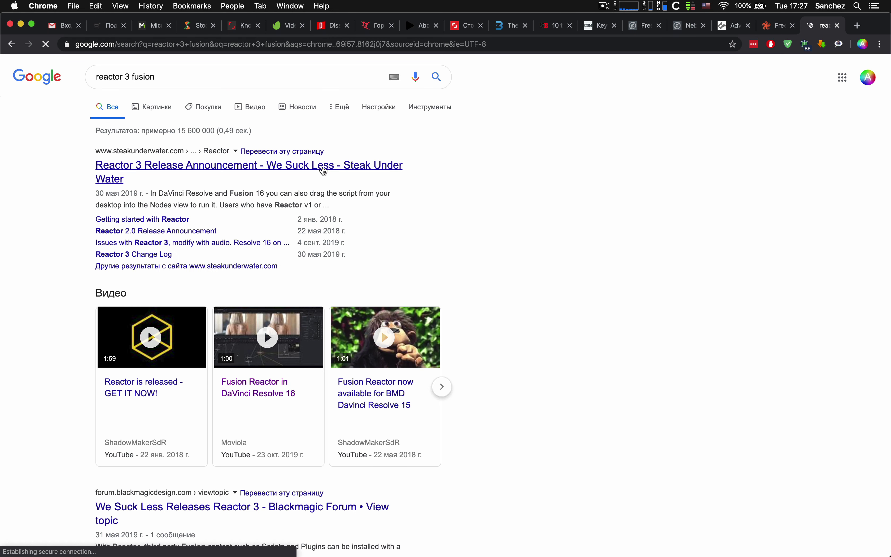
# - Open the Reactor 3 Release Announcement on the We Suck Less forum and download Reactor-Installer.lua
pyautogui.click(326, 165)
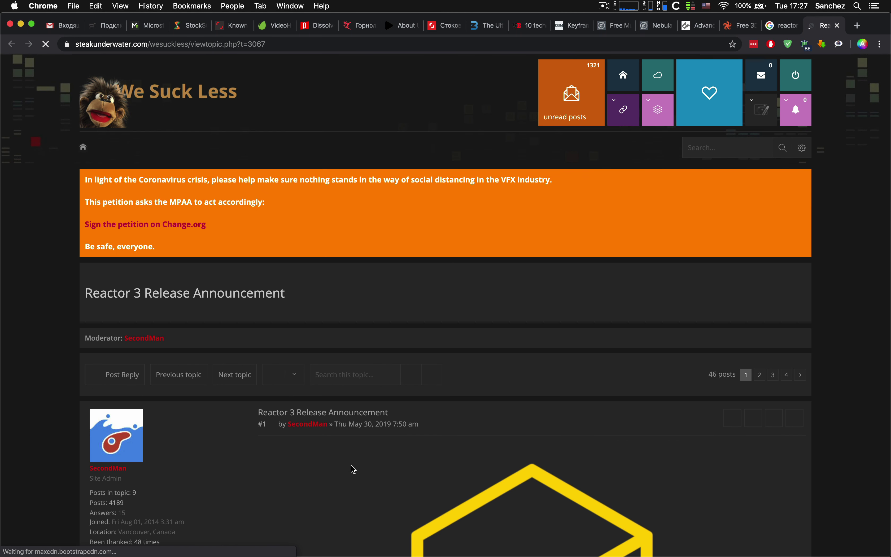
pyautogui.scroll(-8, 353, 469)
pyautogui.scroll(-6, 353, 469)
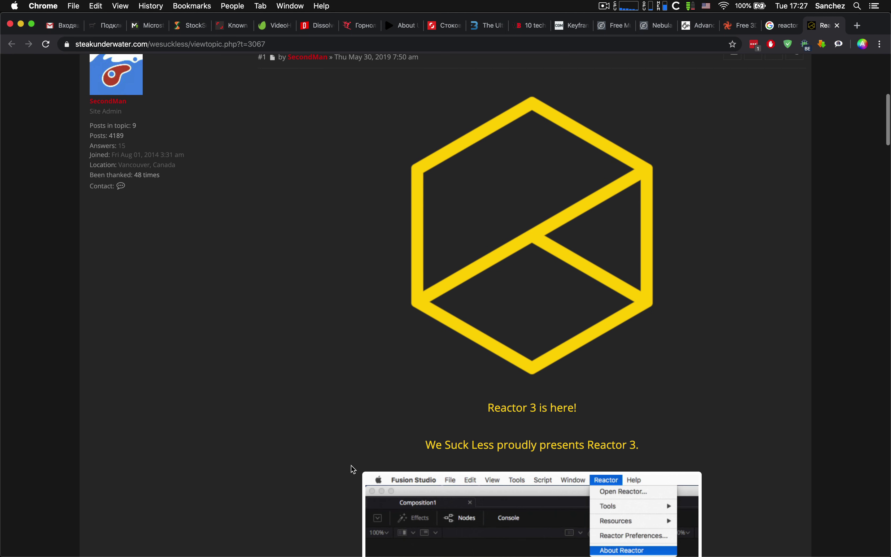
pyautogui.scroll(-8, 352, 469)
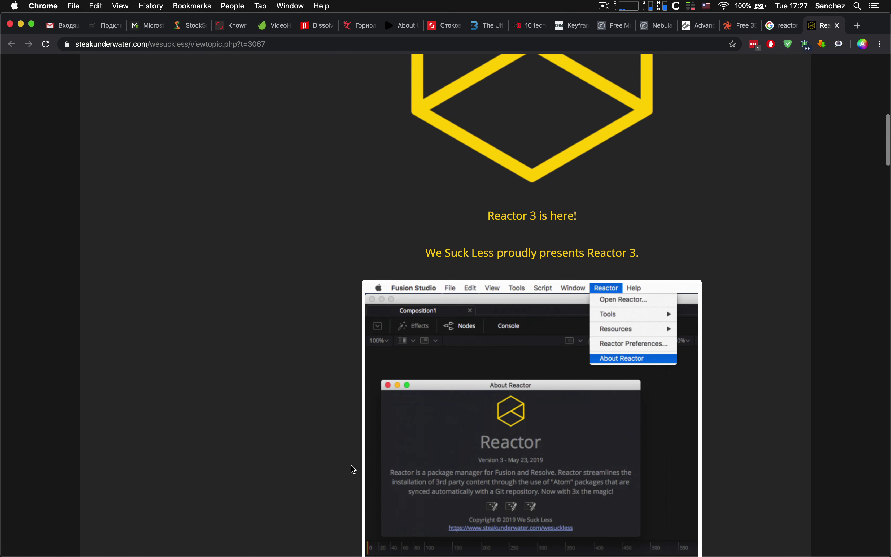
pyautogui.scroll(-4, 353, 469)
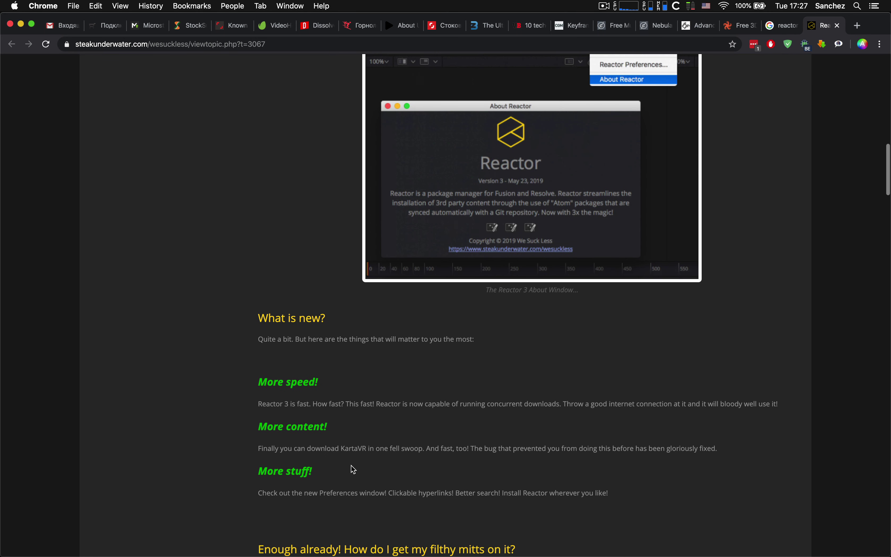
pyautogui.scroll(-9, 352, 469)
pyautogui.scroll(-3, 353, 469)
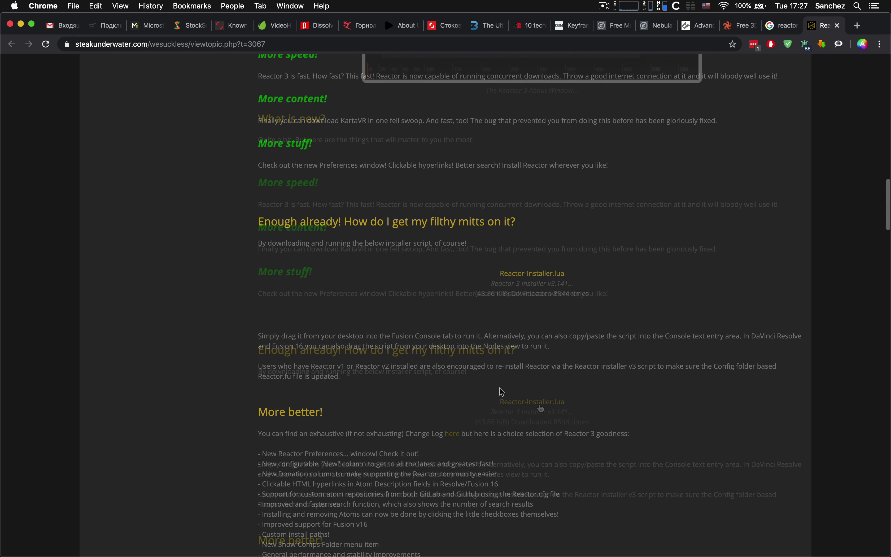
pyautogui.click(532, 402)
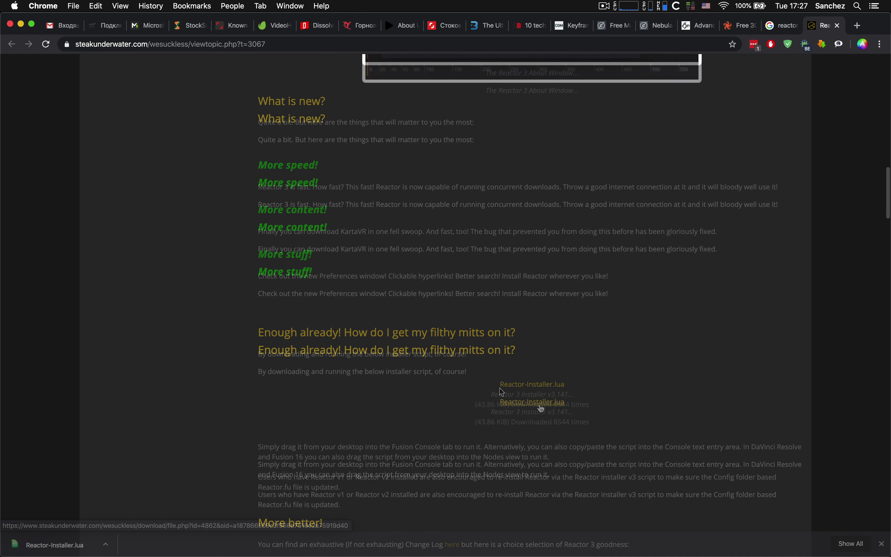
# - Switch to DaVinci Resolve's Fusion page and launch Reactor-Installer.lua by dropping it from Finder's Downloads folder into the empty node area
pyautogui.click(384, 534)
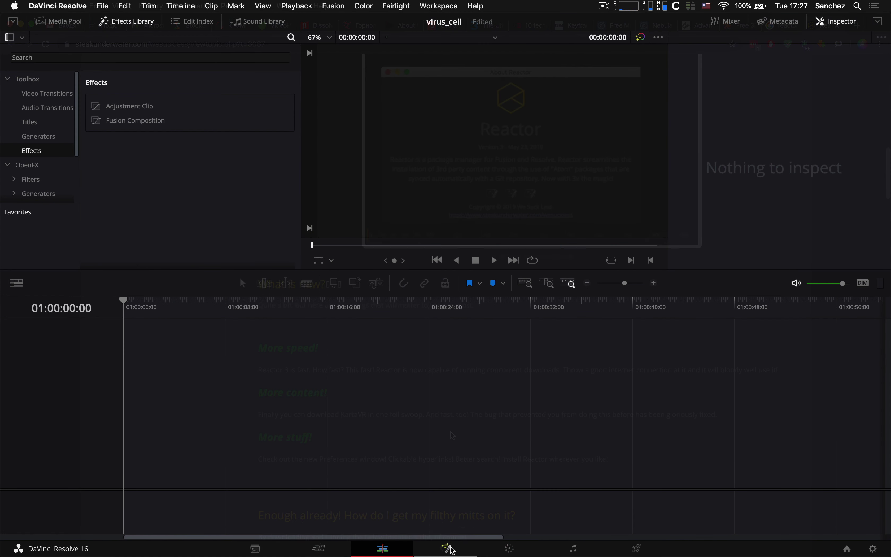
pyautogui.click(448, 548)
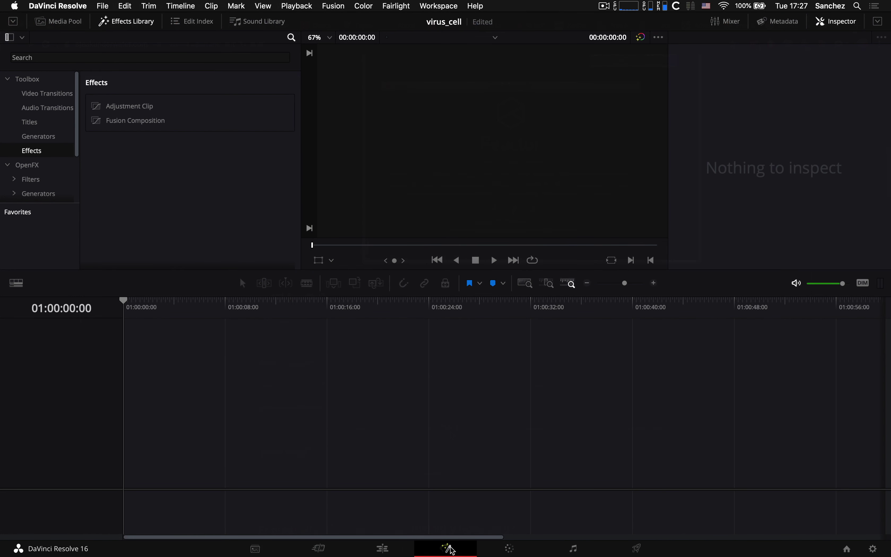
pyautogui.hotkey('ctrl', 'Up')
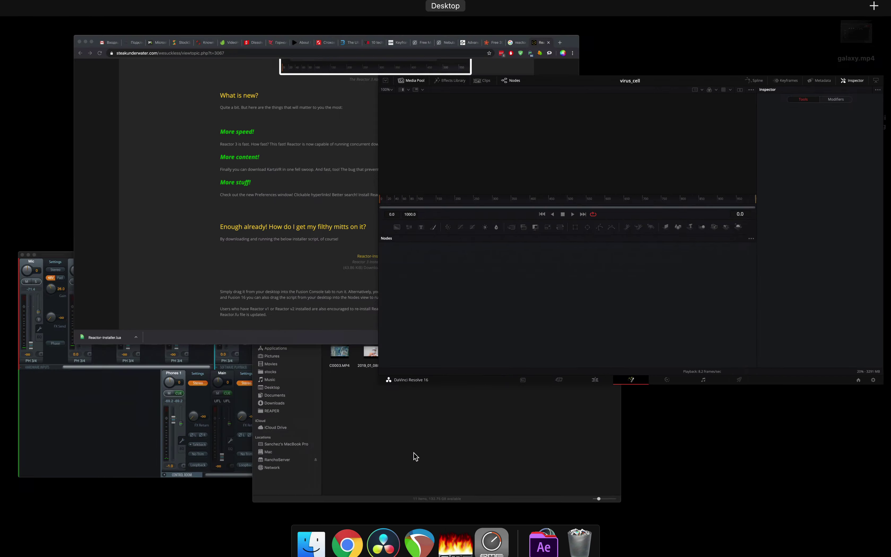
pyautogui.click(333, 492)
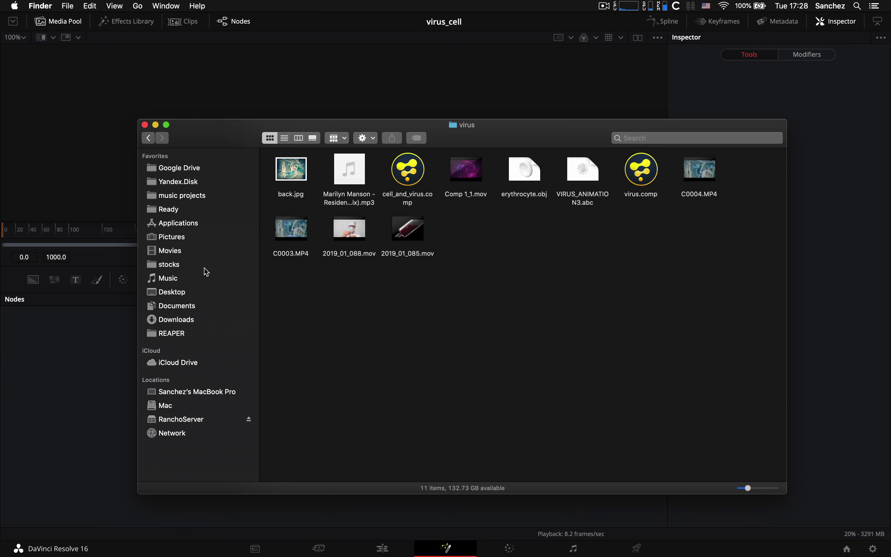
pyautogui.click(212, 320)
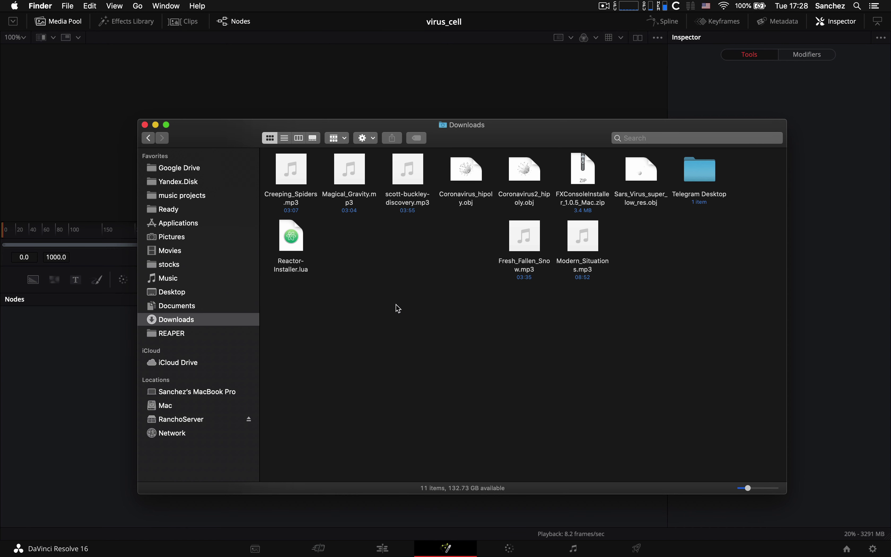
pyautogui.moveTo(285, 237); pyautogui.dragTo(96, 401)
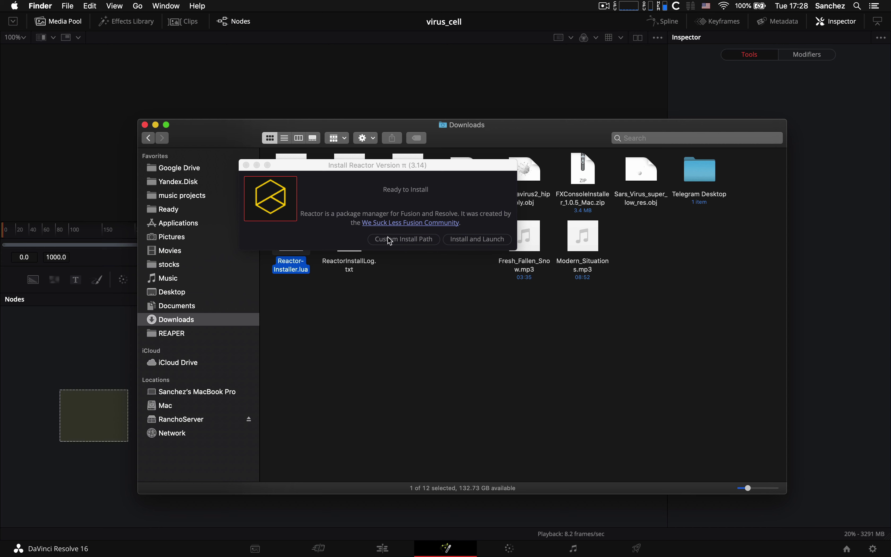
# - Close the Reactor installer without installing and return to the Fusion page in DaVinci Resolve
pyautogui.click(247, 166)
pyautogui.click(334, 379)
pyautogui.click(78, 376)
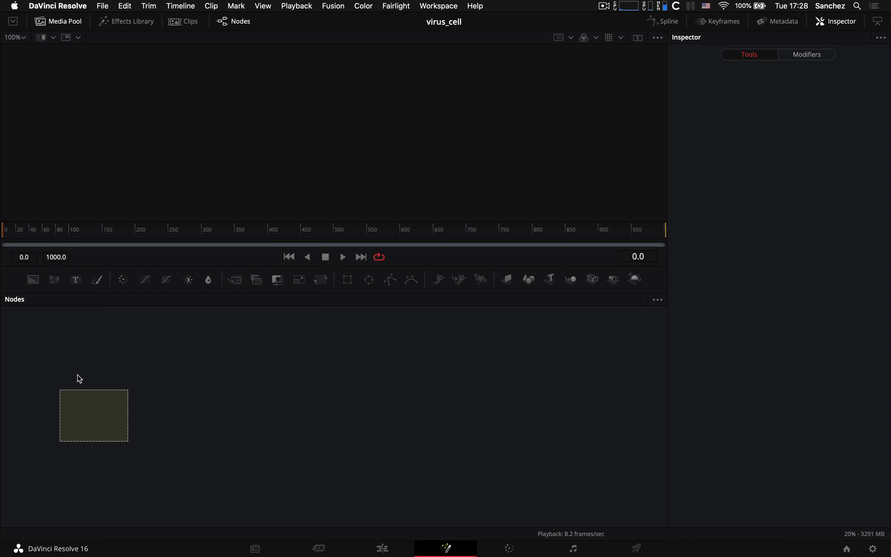
pyautogui.click(385, 544)
pyautogui.click(436, 553)
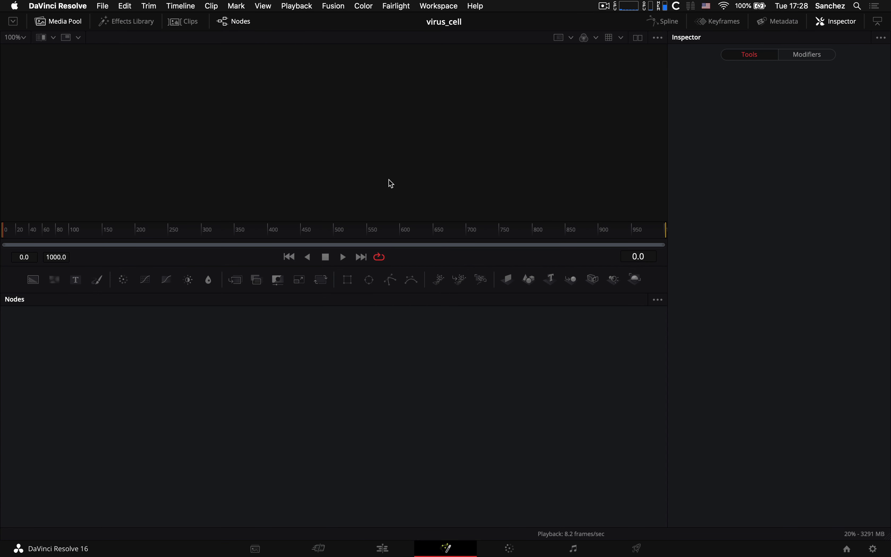
pyautogui.click(441, 8)
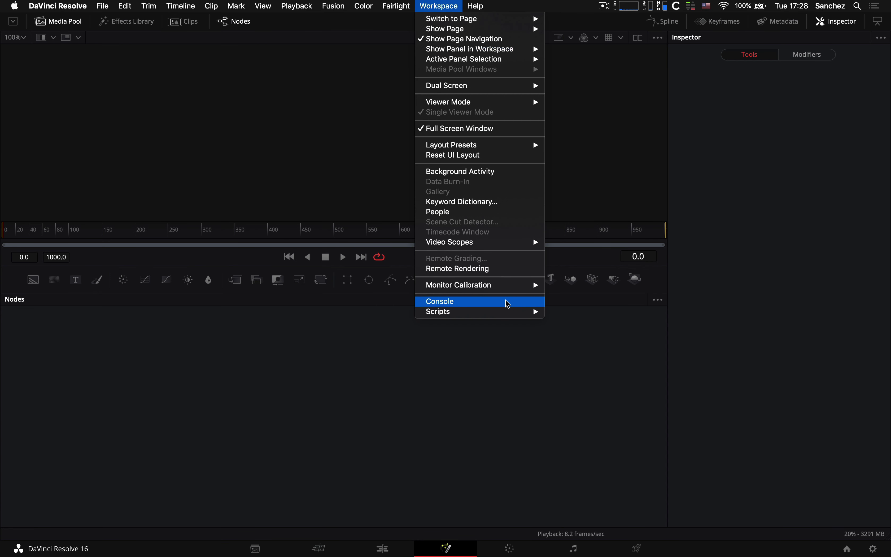
pyautogui.moveTo(510, 311)
pyautogui.moveTo(583, 339)
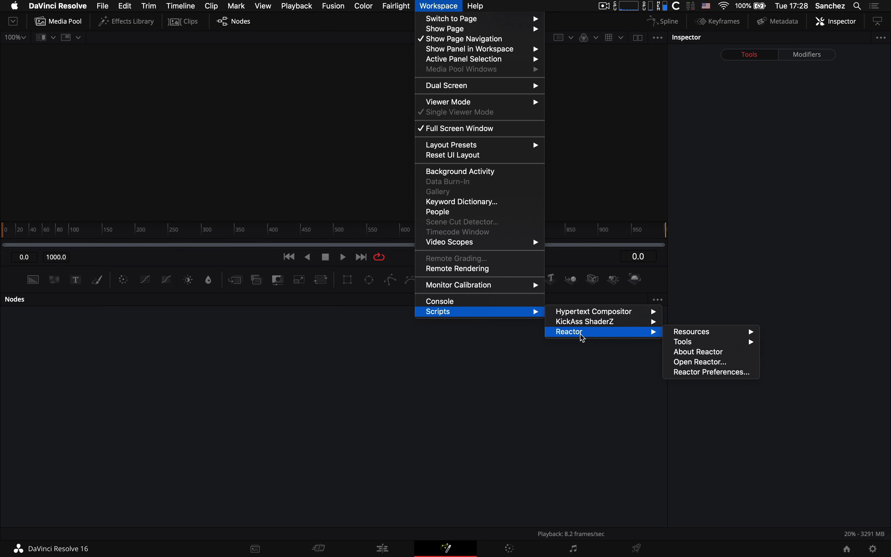
pyautogui.moveTo(691, 342)
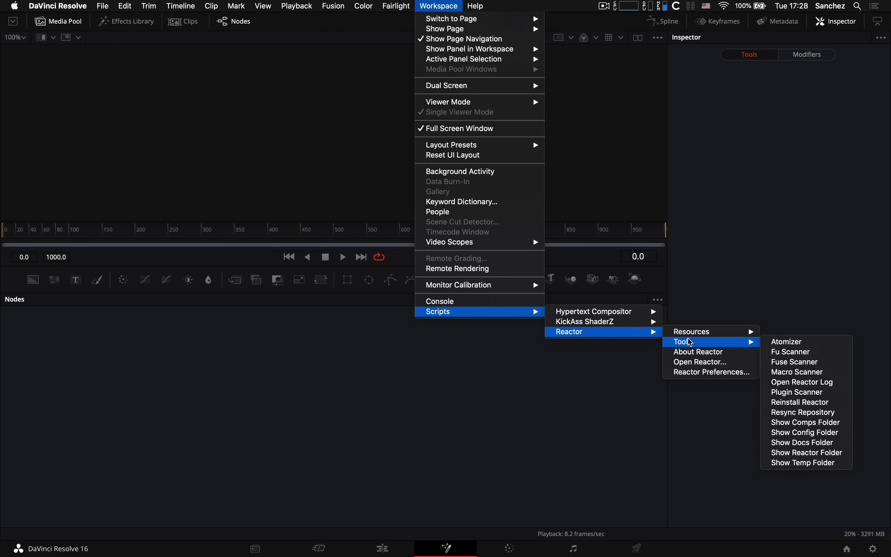
pyautogui.click(505, 386)
# - Stop the Little Snitch network filter and open the Reactor package manager from Resolve's scripts
pyautogui.click(692, 7)
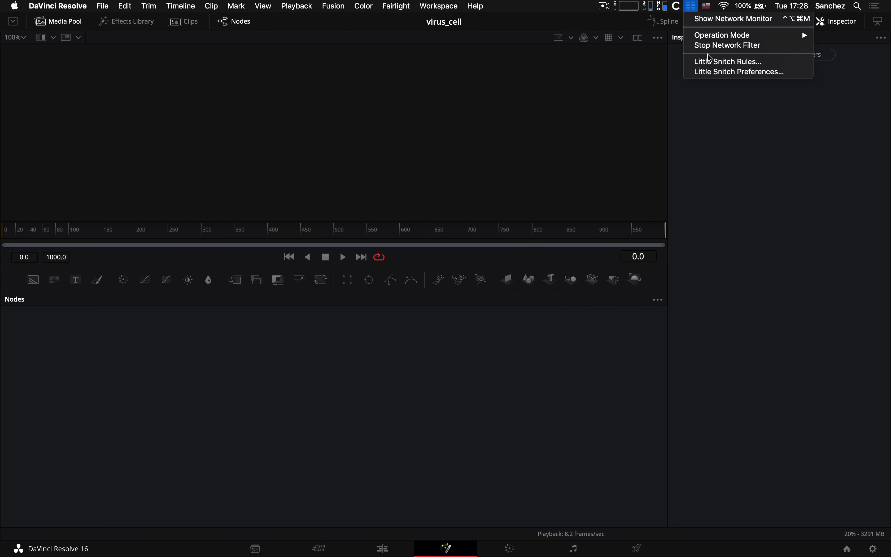
pyautogui.click(723, 50)
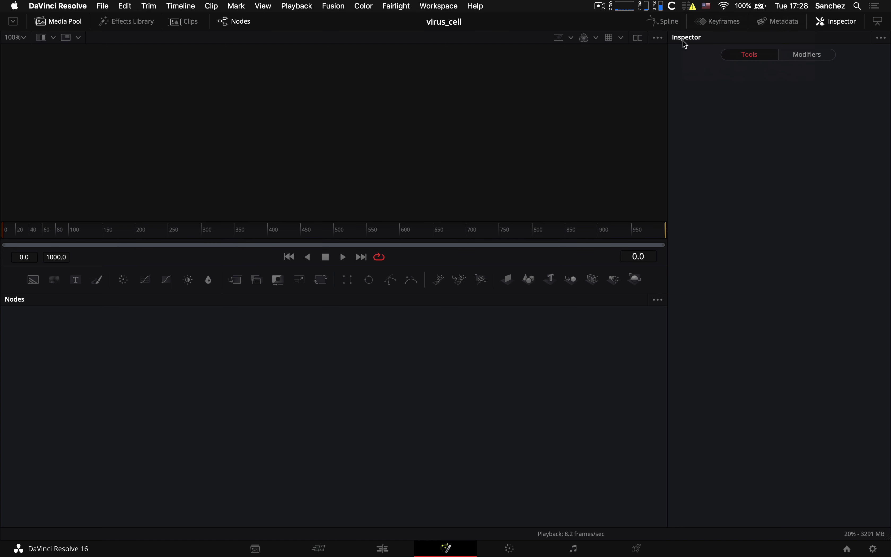
pyautogui.click(440, 6)
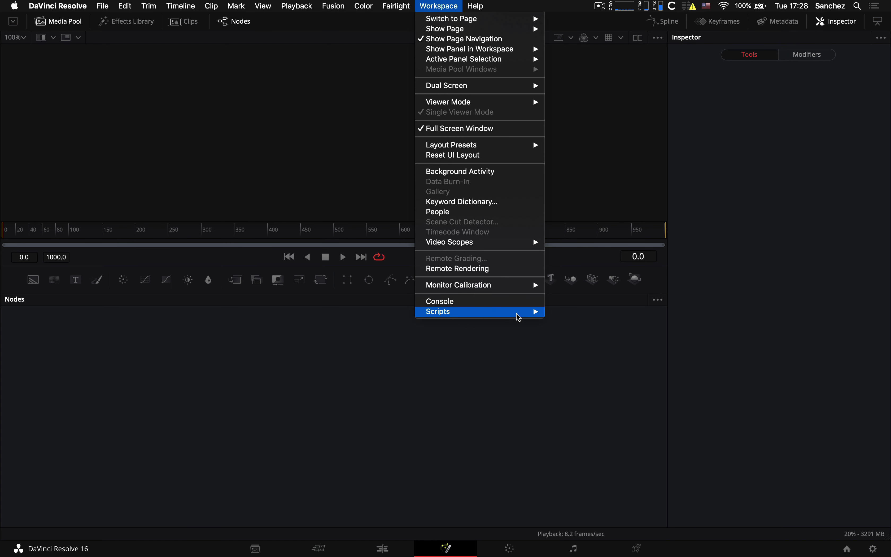
pyautogui.moveTo(602, 311)
pyautogui.moveTo(633, 332)
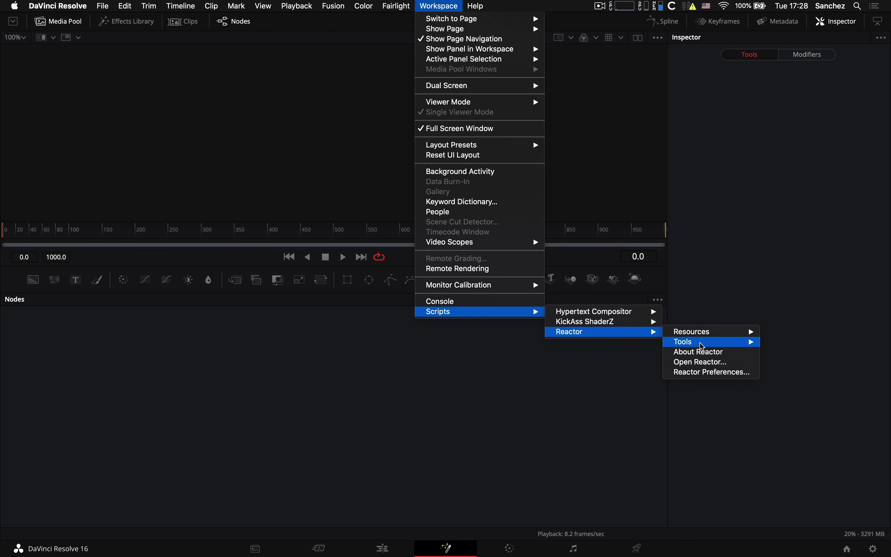
pyautogui.click(707, 362)
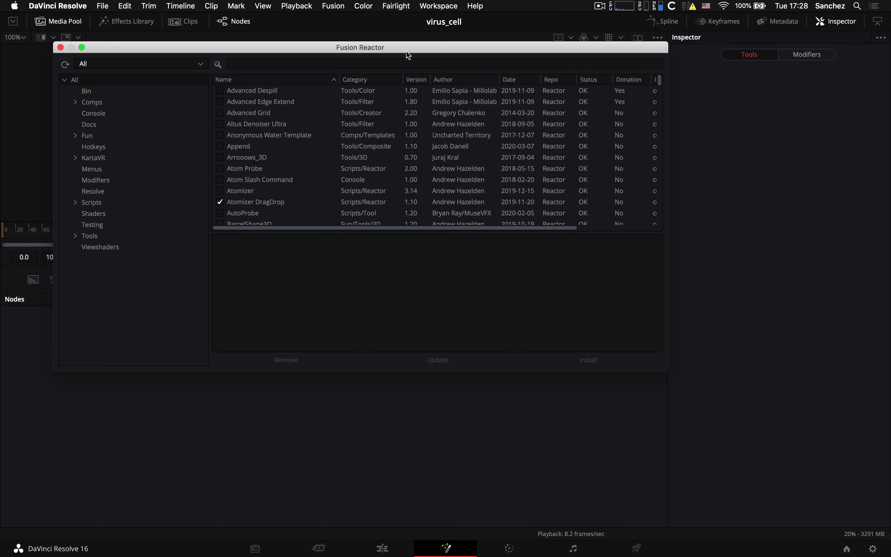
# - Search the Reactor packages for "shader", read the KickAss ShaderZ description, and close the package manager
pyautogui.moveTo(407, 52); pyautogui.dragTo(413, 109)
pyautogui.click(404, 121)
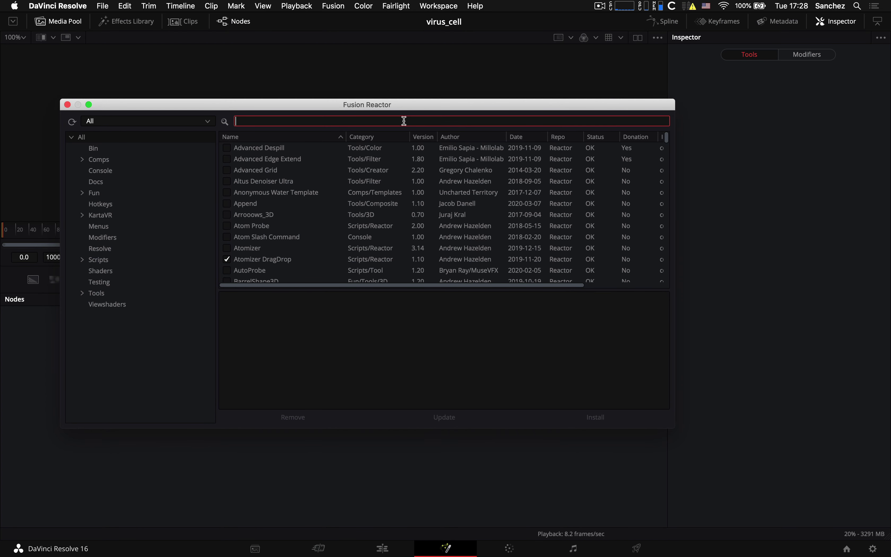
pyautogui.write('shader')
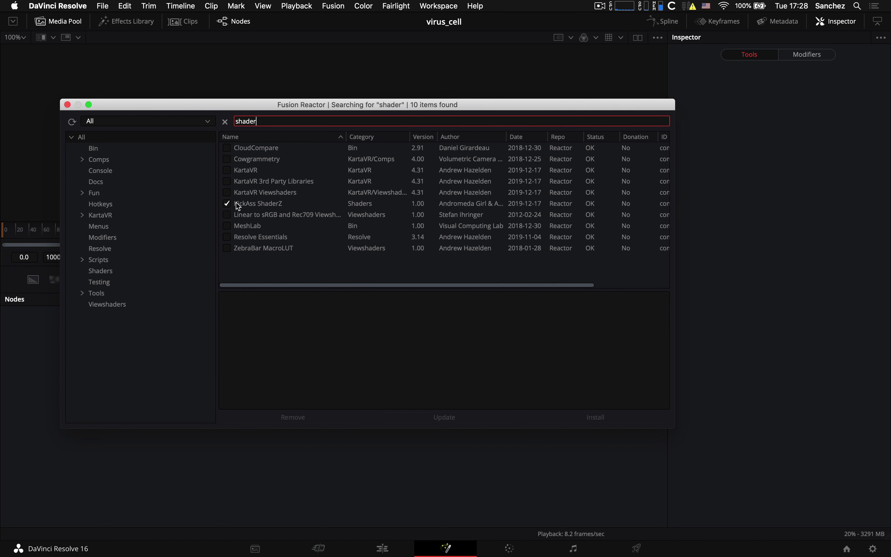
pyautogui.click(272, 209)
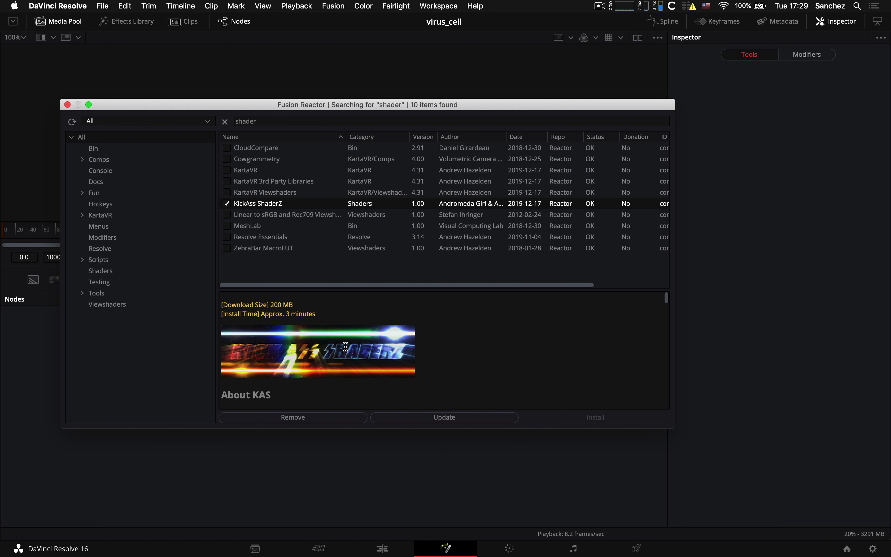
pyautogui.scroll(-5, 346, 346)
pyautogui.scroll(3, 350, 356)
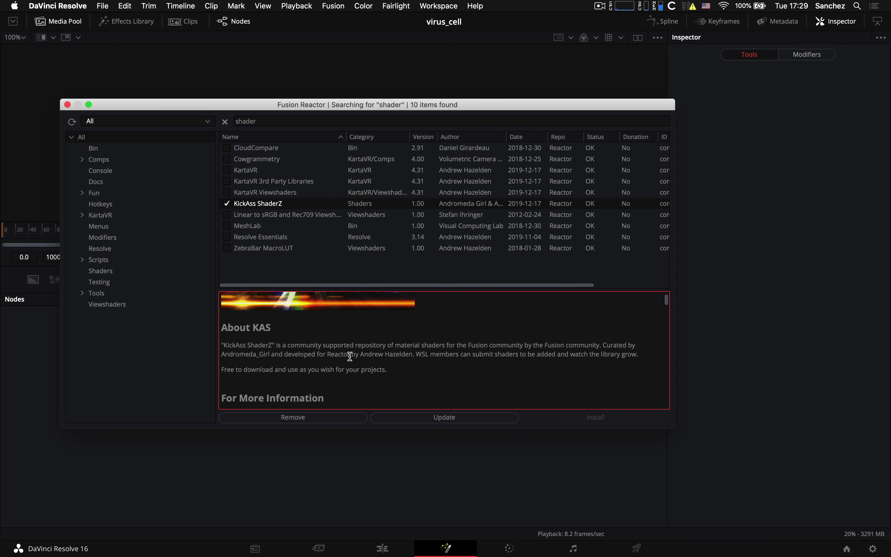
pyautogui.scroll(3, 350, 356)
pyautogui.click(68, 105)
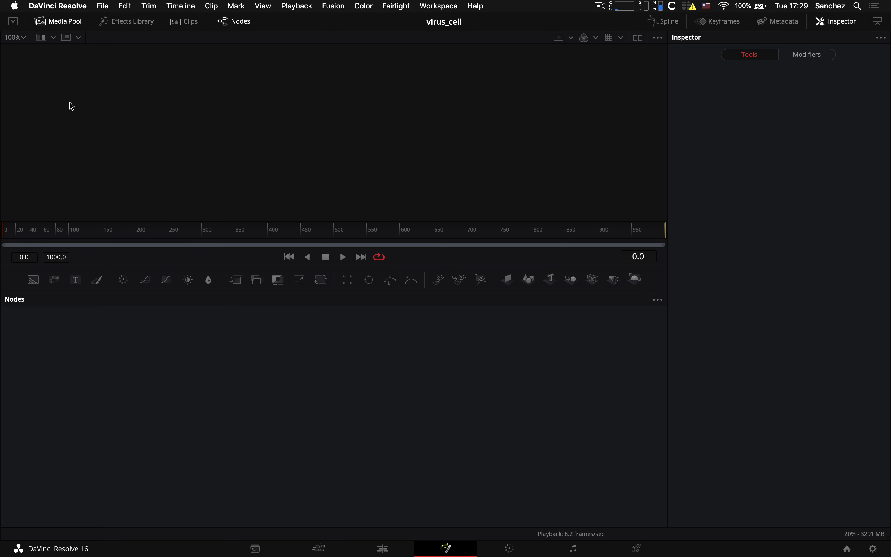
# - Open the KickAss ShaderZ Content Browser, look through the Natural, Utility, HDRI and Industrial shaders, and close it
pyautogui.click(431, 3)
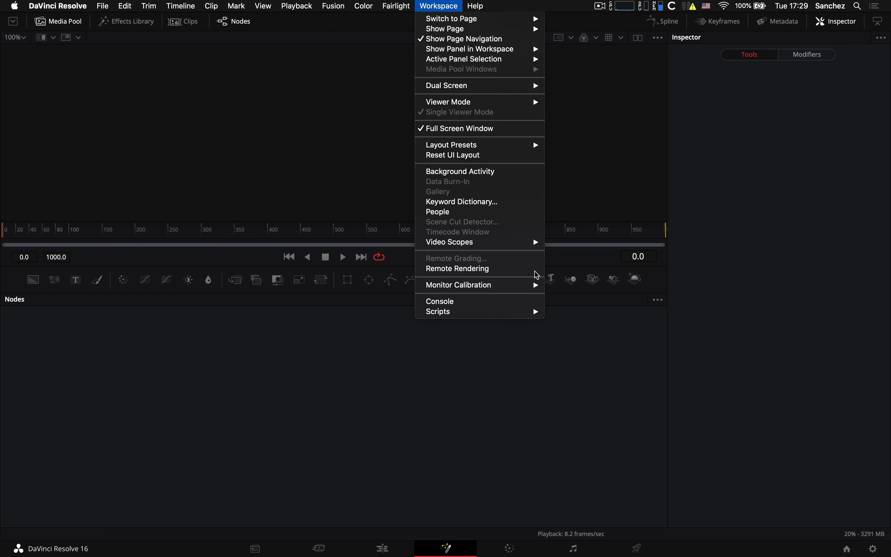
pyautogui.moveTo(526, 315)
pyautogui.moveTo(614, 322)
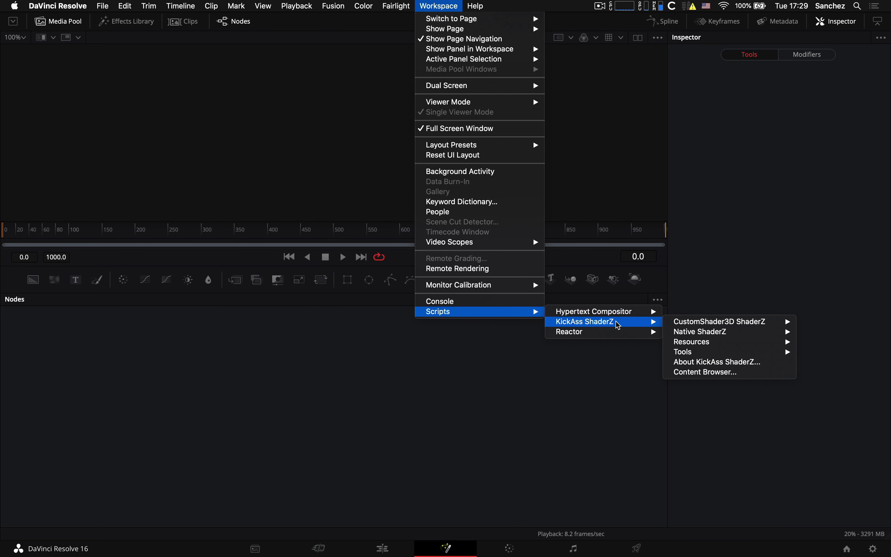
pyautogui.moveTo(687, 325)
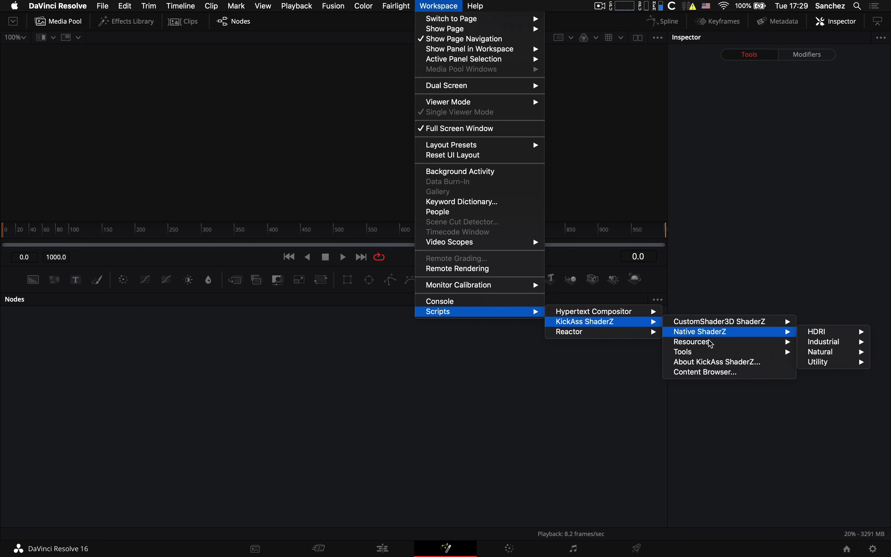
pyautogui.click(710, 372)
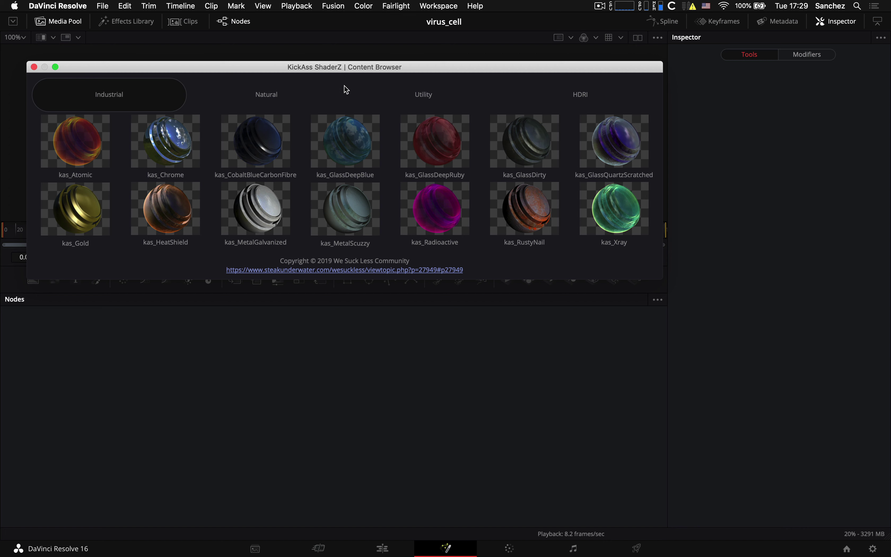
pyautogui.click(273, 94)
pyautogui.click(428, 88)
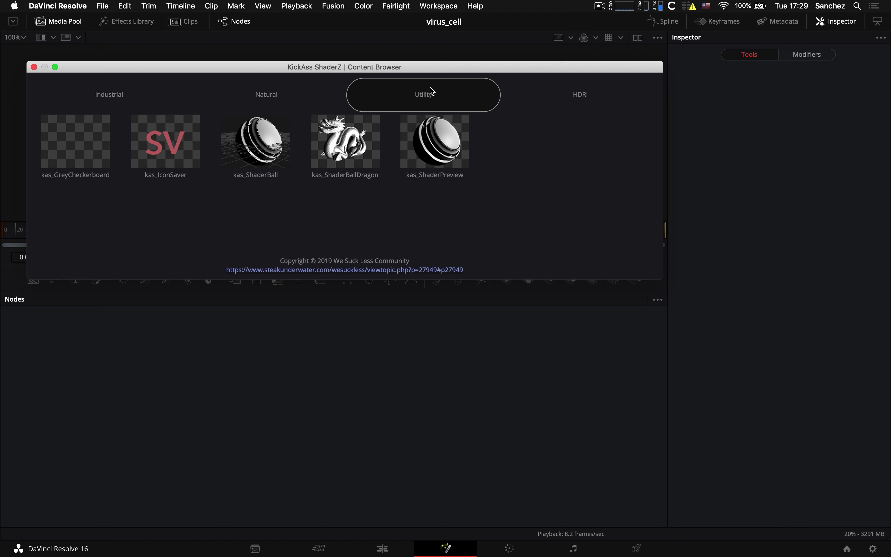
pyautogui.click(530, 92)
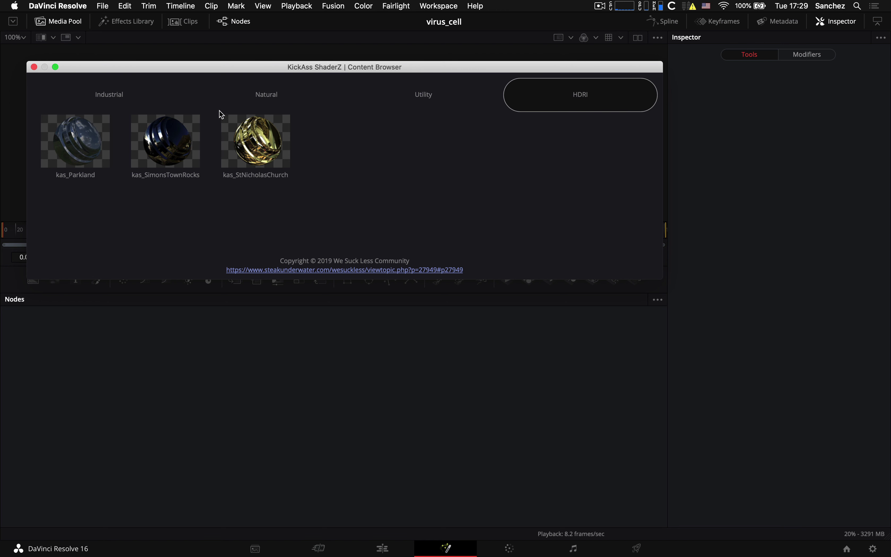
pyautogui.click(129, 94)
pyautogui.click(34, 66)
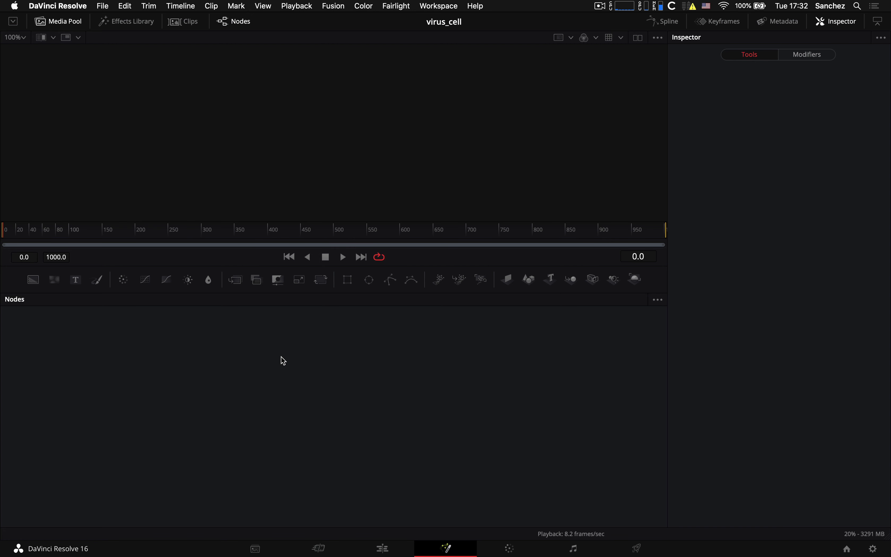
# - Place a Fusion Composition on the Edit page timeline, extend it to 10 seconds, and check the project's master settings without changes
pyautogui.click(382, 549)
pyautogui.moveTo(155, 127); pyautogui.dragTo(126, 451)
pyautogui.moveTo(186, 413); pyautogui.dragTo(247, 414)
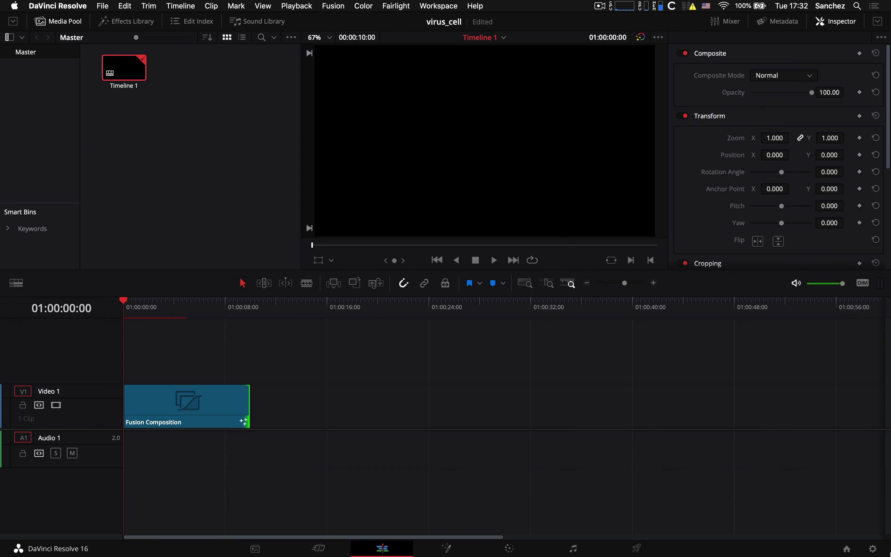
pyautogui.click(873, 549)
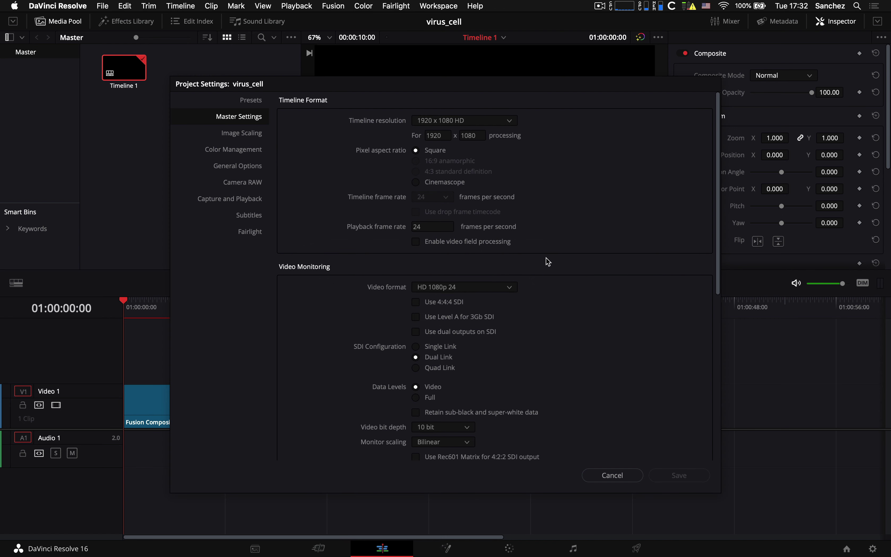
pyautogui.click(612, 475)
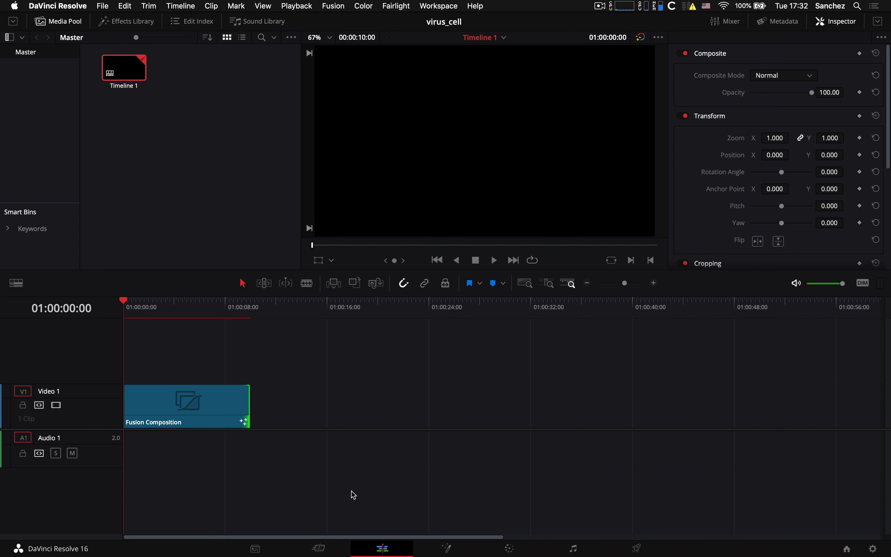
# - Open the Fusion Composition clip on the Fusion page and move its MediaOut node to the far right of the node graph
pyautogui.click(222, 407)
pyautogui.click(449, 547)
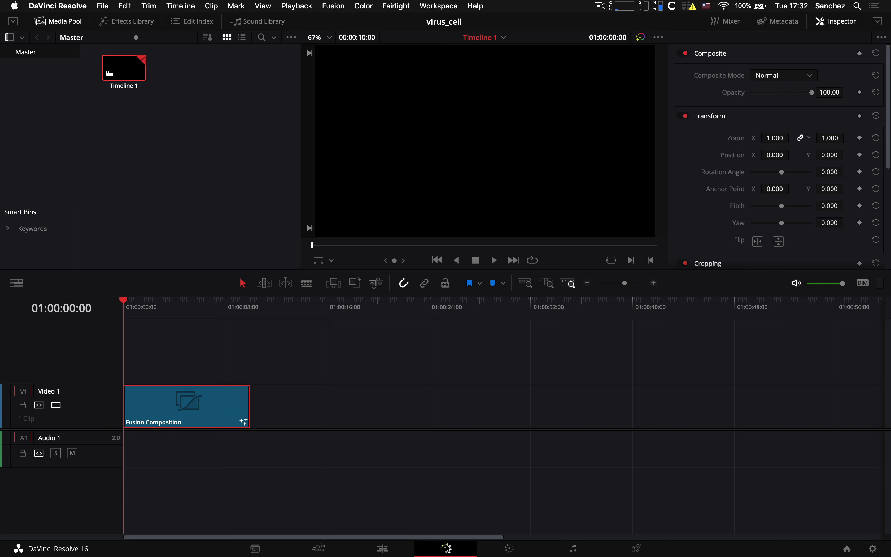
pyautogui.moveTo(219, 336); pyautogui.dragTo(541, 396)
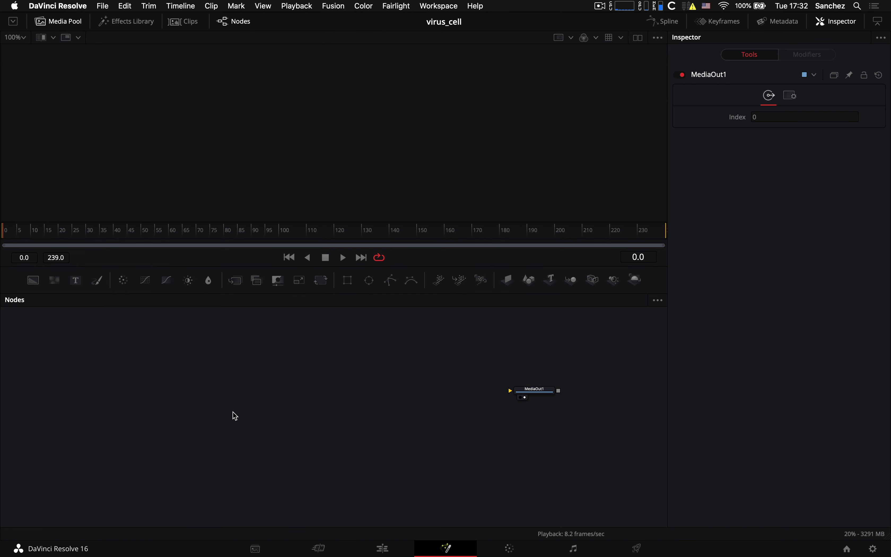
# - Import erythrocyte.obj from Finder's virus folder into the node graph as a 3D mesh node, well left of MediaOut
pyautogui.hotkey('ctrl', 'Up')
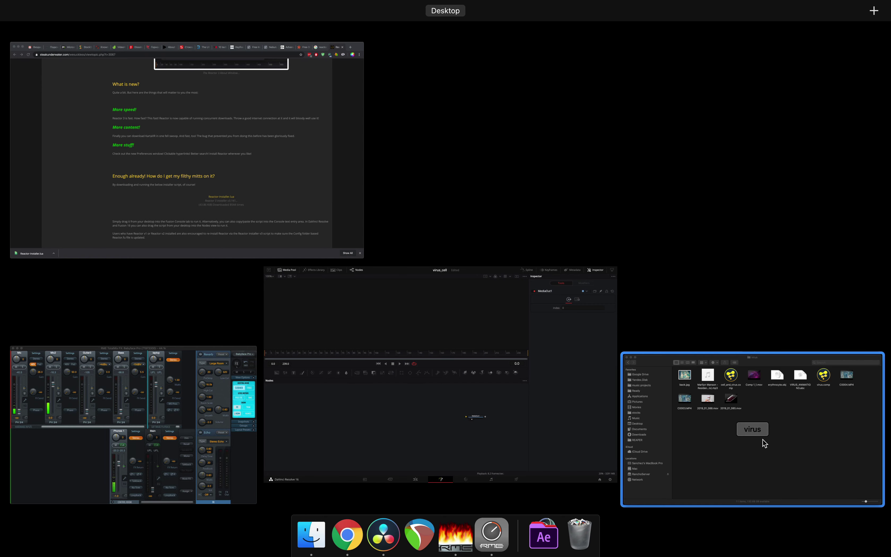
pyautogui.click(763, 442)
pyautogui.moveTo(613, 176); pyautogui.dragTo(158, 390)
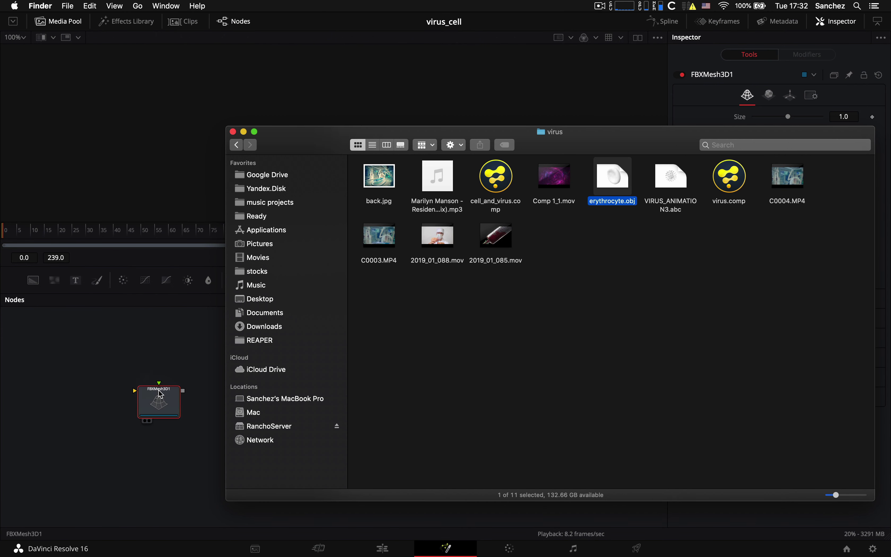
# - Display the erythrocyte mesh node in the 3D viewer
pyautogui.click(161, 394)
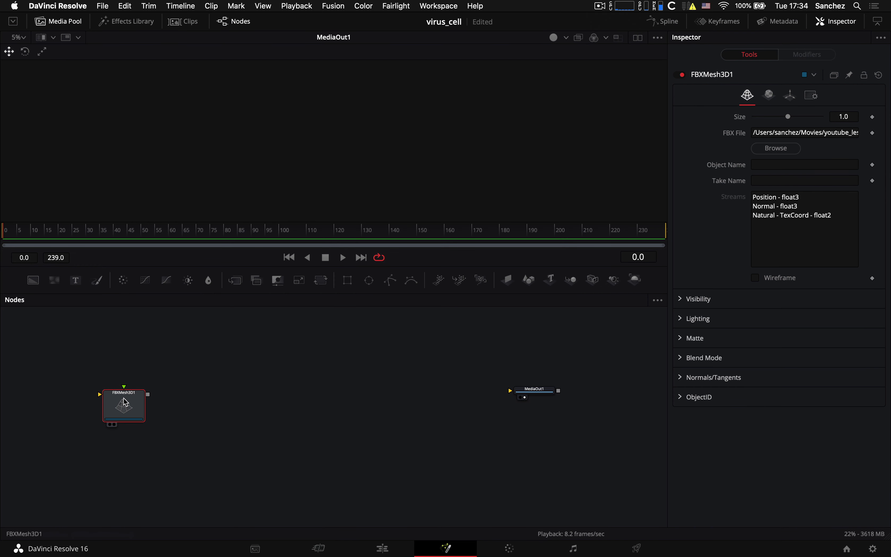
pyautogui.moveTo(125, 402); pyautogui.dragTo(302, 130)
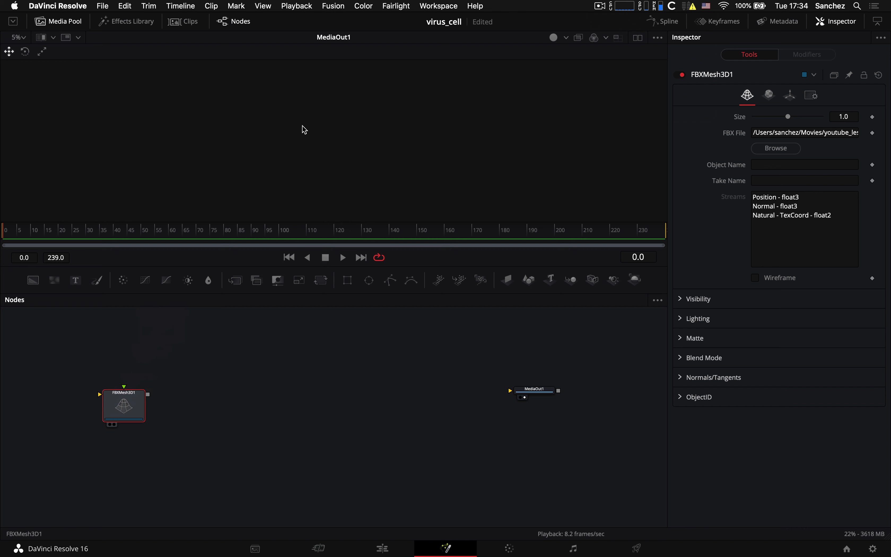
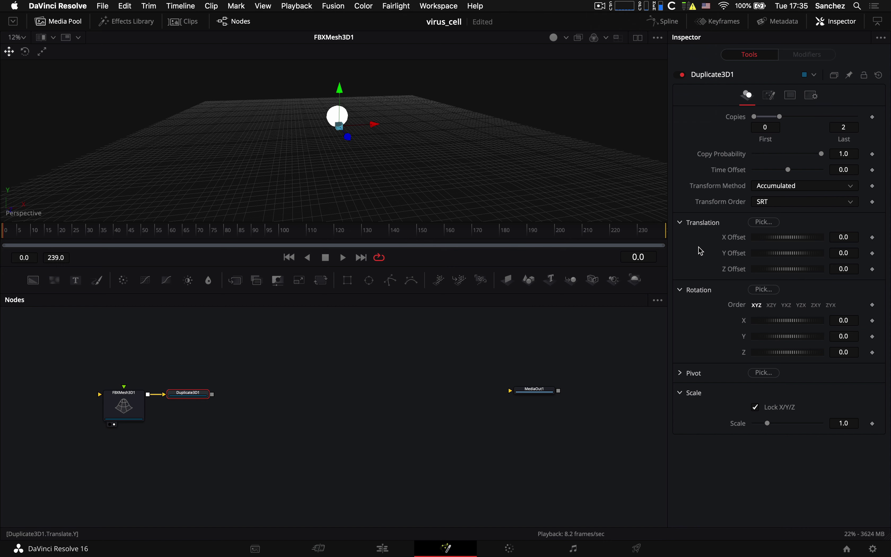
# - Set the last copy number of the Duplicate3D node connected to the erythrocyte mesh to 100
pyautogui.click(848, 127)
pyautogui.write('0')
pyautogui.press('Return')
pyautogui.write('5')
pyautogui.press('Return')
pyautogui.click(849, 127)
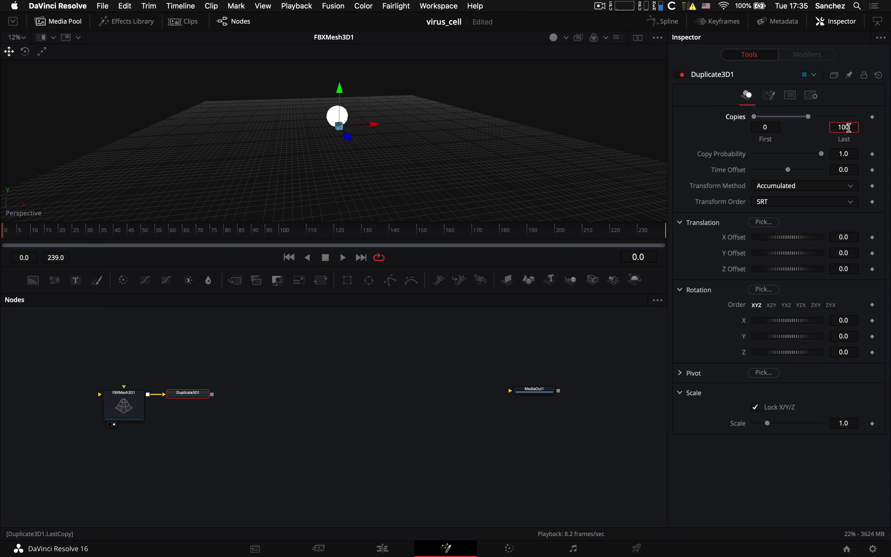
pyautogui.press('Tab')
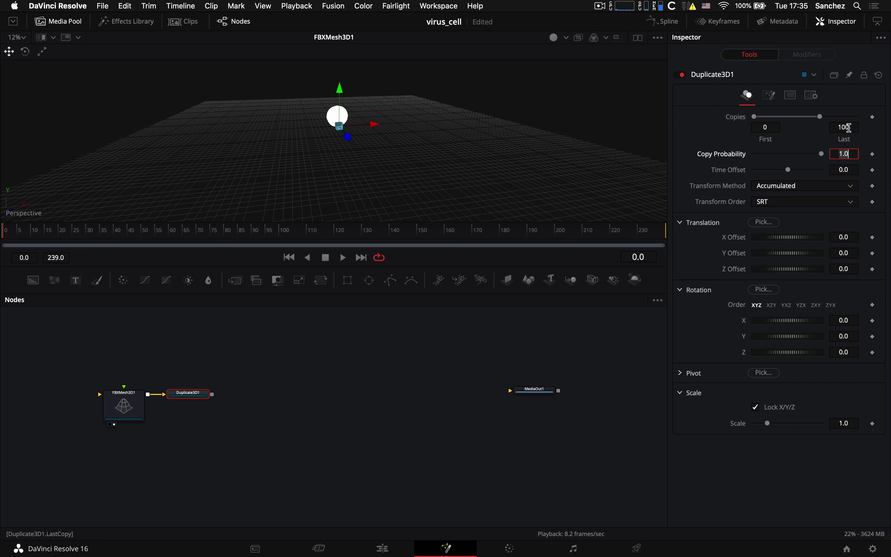
# - Display the Duplicate3D node in the viewer and link its Y translation jitter to the X value with the expression JitterTranslate.X
pyautogui.click(770, 96)
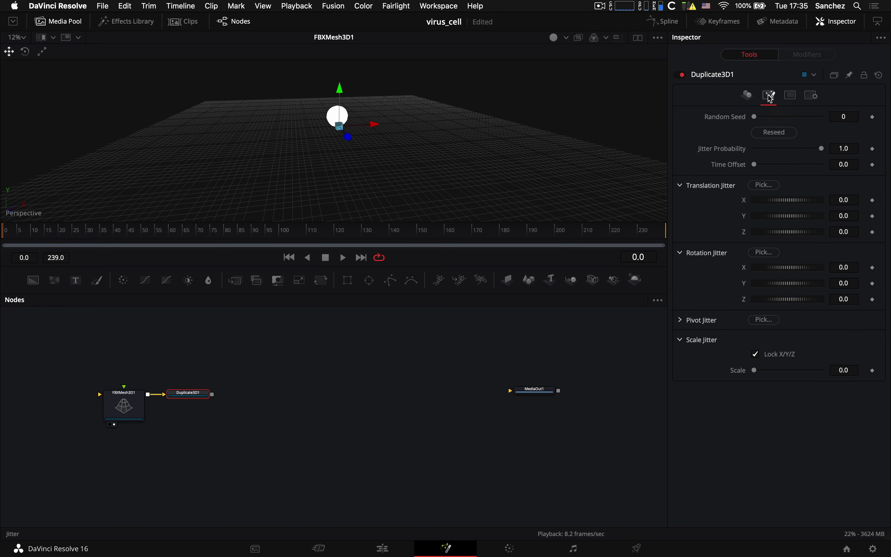
pyautogui.press('1')
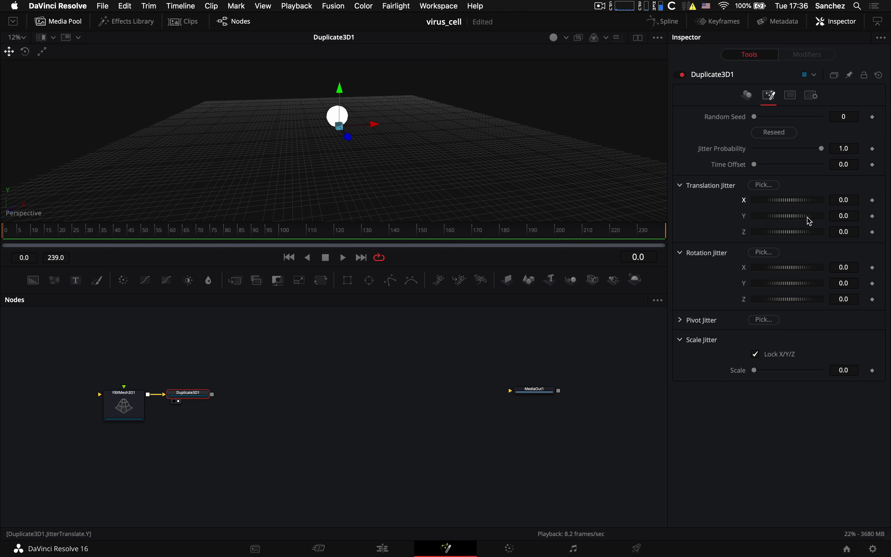
pyautogui.click(846, 217)
pyautogui.write('=')
pyautogui.press('Return')
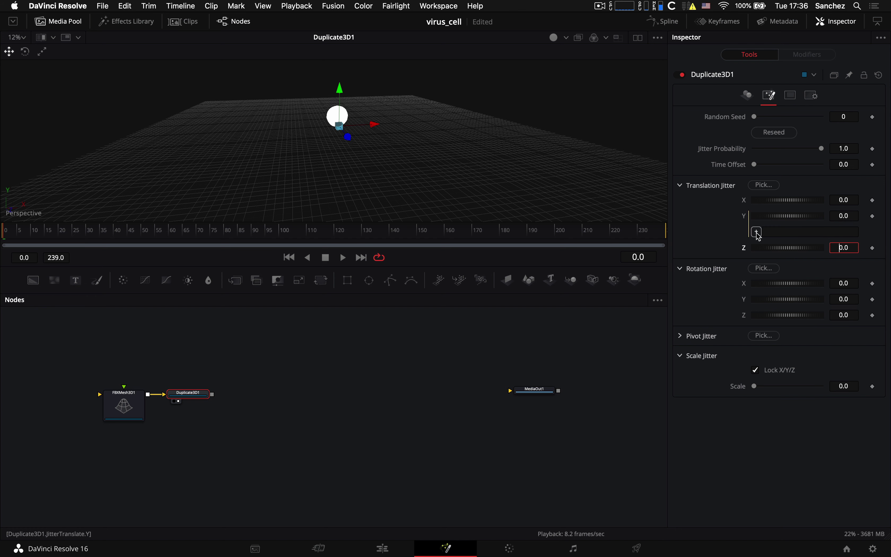
pyautogui.moveTo(759, 236); pyautogui.dragTo(846, 200)
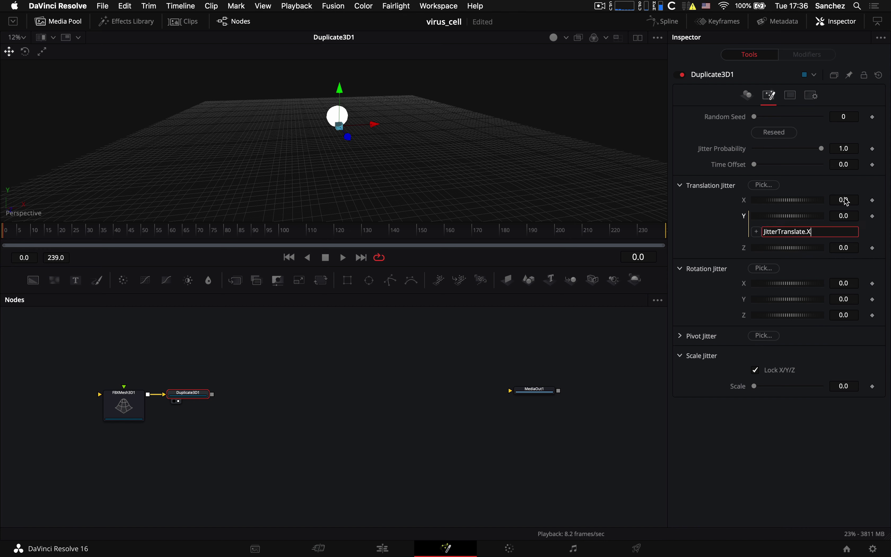
# - Link the Duplicate3D node's Z translation jitter to the X value with the expression JitterTranslate.X
pyautogui.click(849, 249)
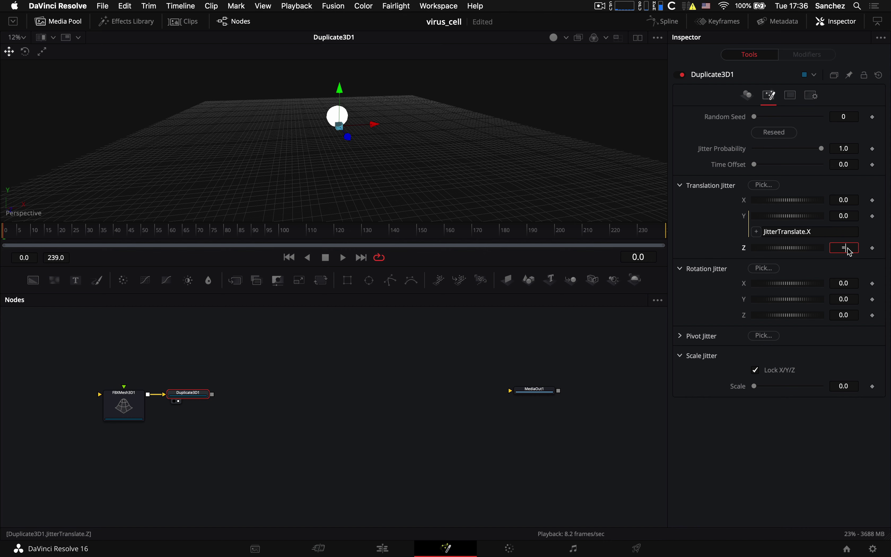
pyautogui.write('=')
pyautogui.press('Tab')
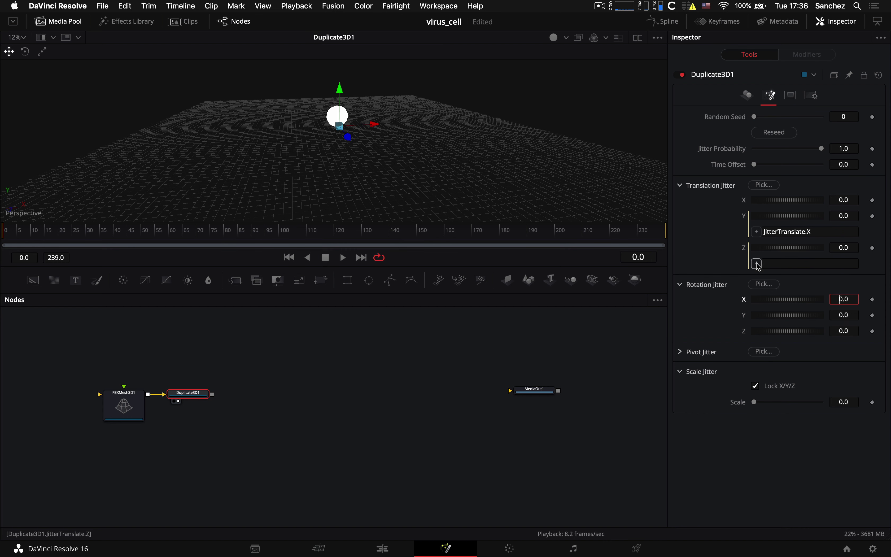
pyautogui.moveTo(757, 265); pyautogui.dragTo(844, 202)
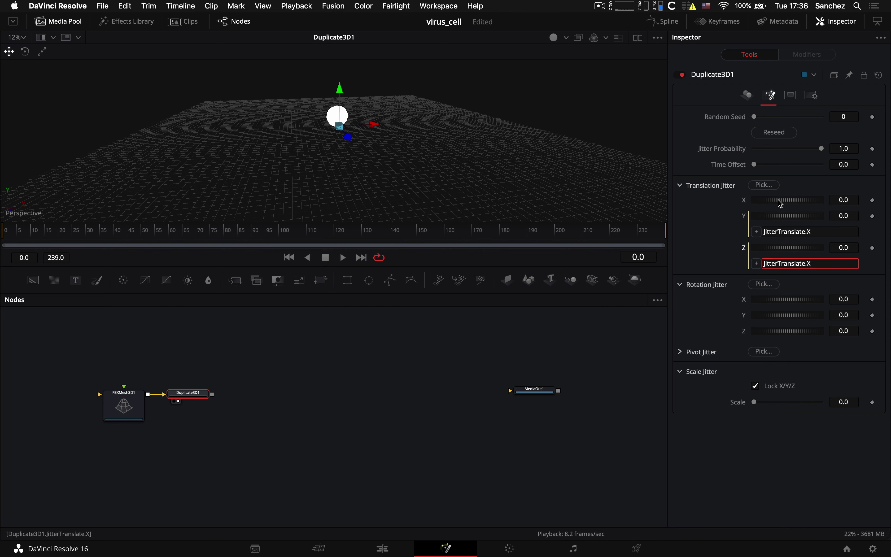
# - Spread the blood cell copies apart by raising the X translation jitter to about 9.7, checking the distribution from another angle
pyautogui.moveTo(778, 199); pyautogui.dragTo(843, 201)
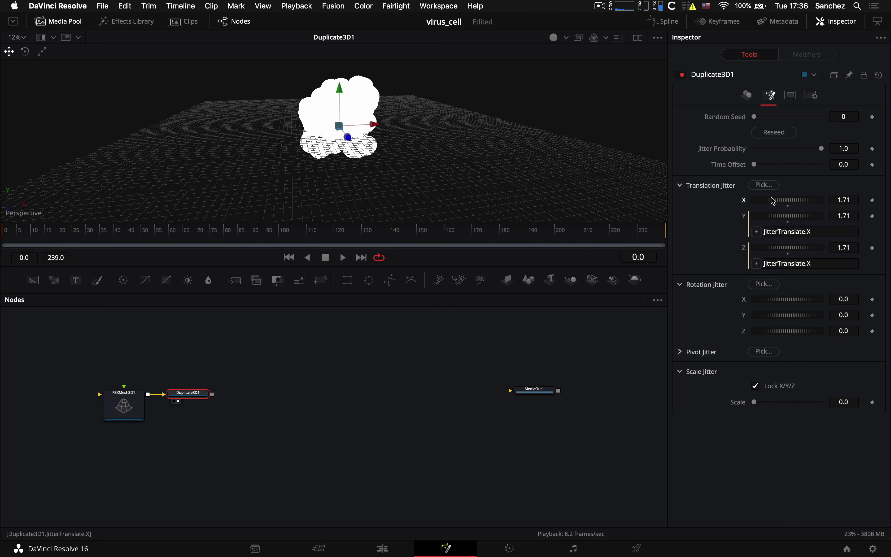
pyautogui.moveTo(769, 204); pyautogui.dragTo(867, 203)
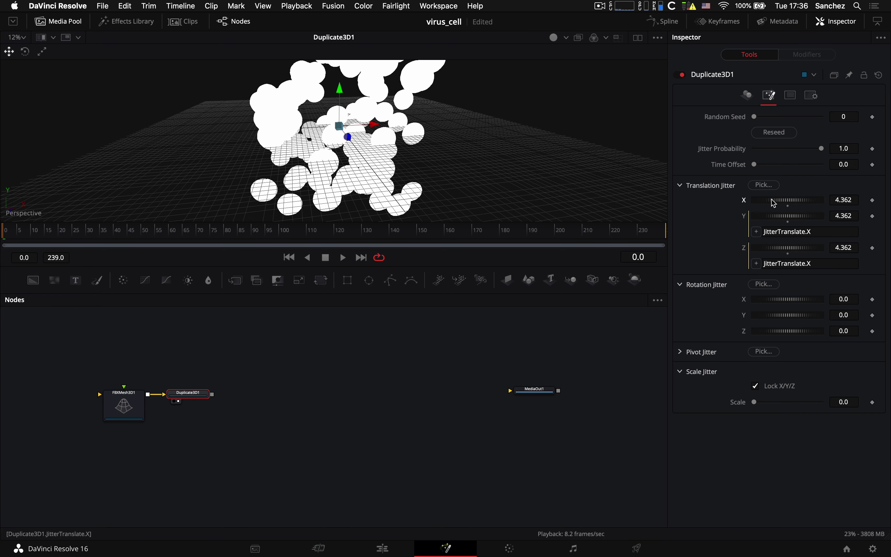
pyautogui.moveTo(791, 201); pyautogui.dragTo(847, 200)
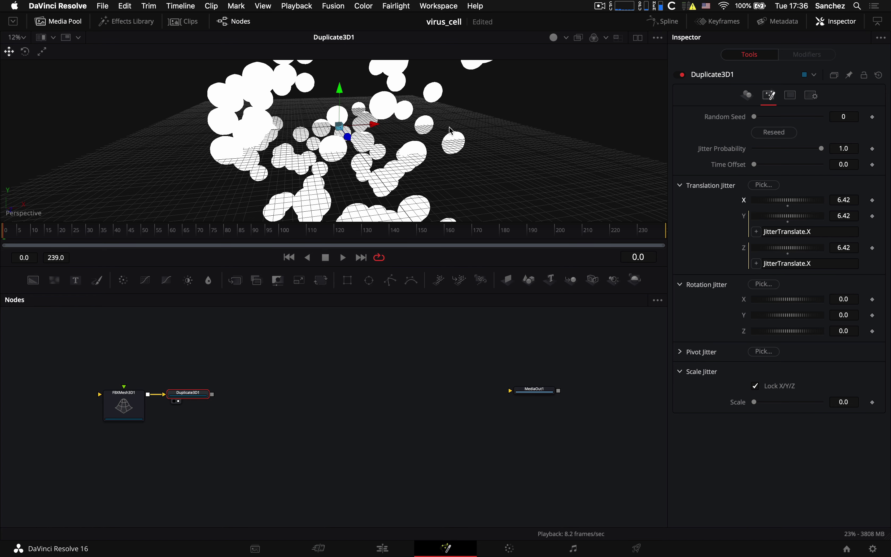
pyautogui.moveTo(451, 131); pyautogui.dragTo(451, 131)
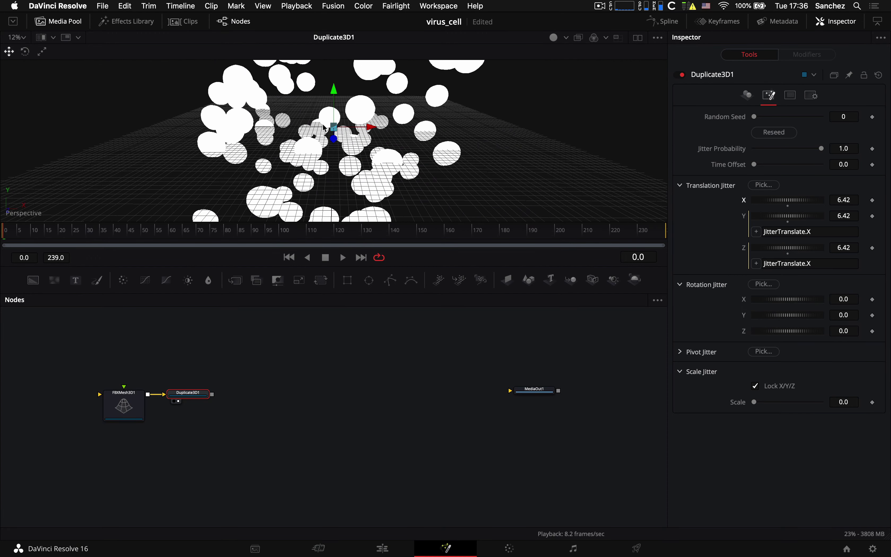
pyautogui.scroll(-10, 359, 134)
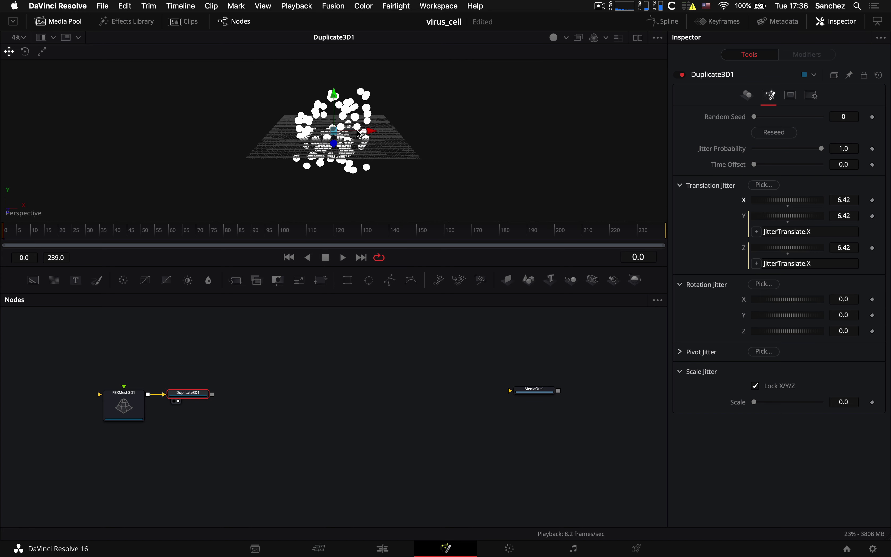
pyautogui.moveTo(359, 133); pyautogui.dragTo(360, 134)
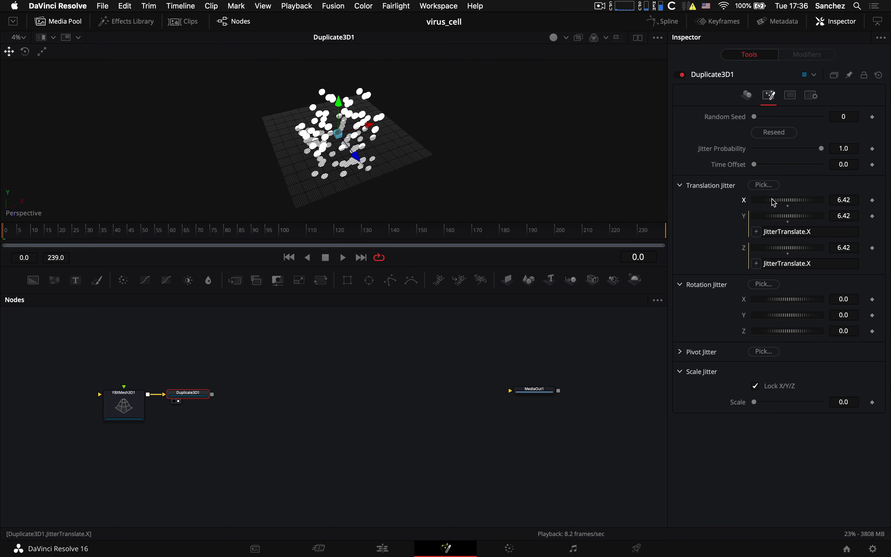
pyautogui.moveTo(774, 203); pyautogui.dragTo(844, 201)
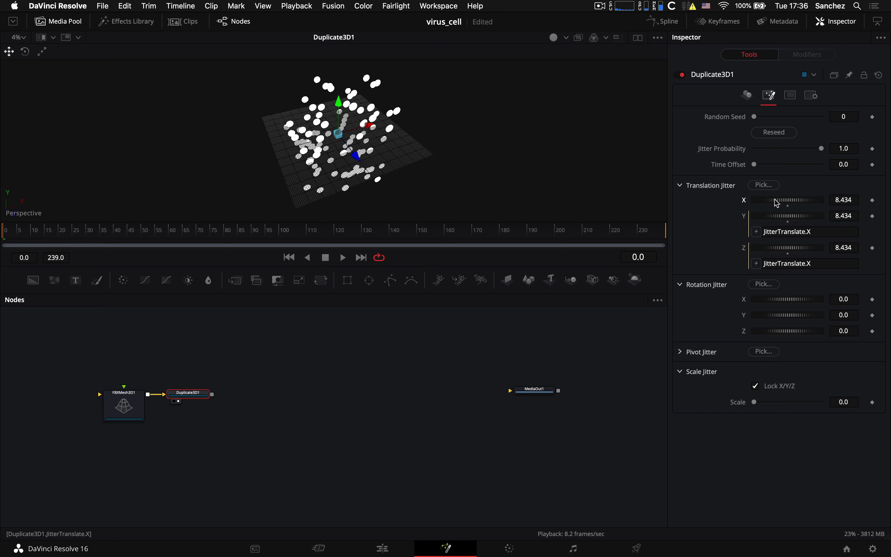
pyautogui.moveTo(777, 202); pyautogui.dragTo(820, 200)
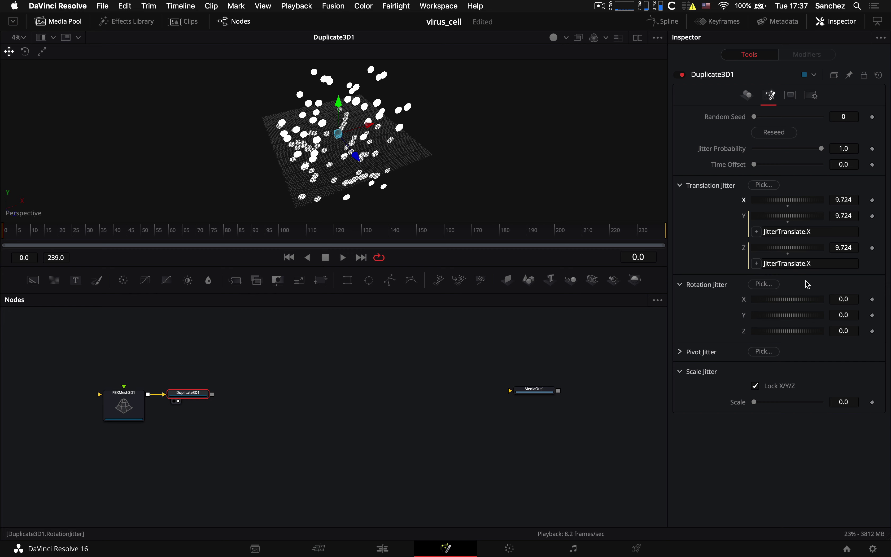
# - Randomise the copies' orientation with a rotation jitter of about 142 in X, 103 in Y and 83.5 in Z
pyautogui.moveTo(776, 298); pyautogui.dragTo(828, 303)
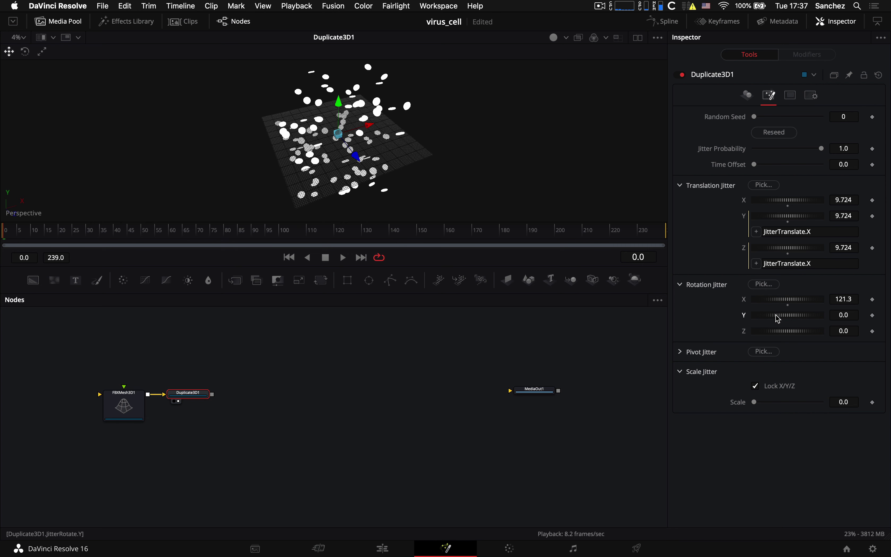
pyautogui.moveTo(778, 319); pyautogui.dragTo(790, 299)
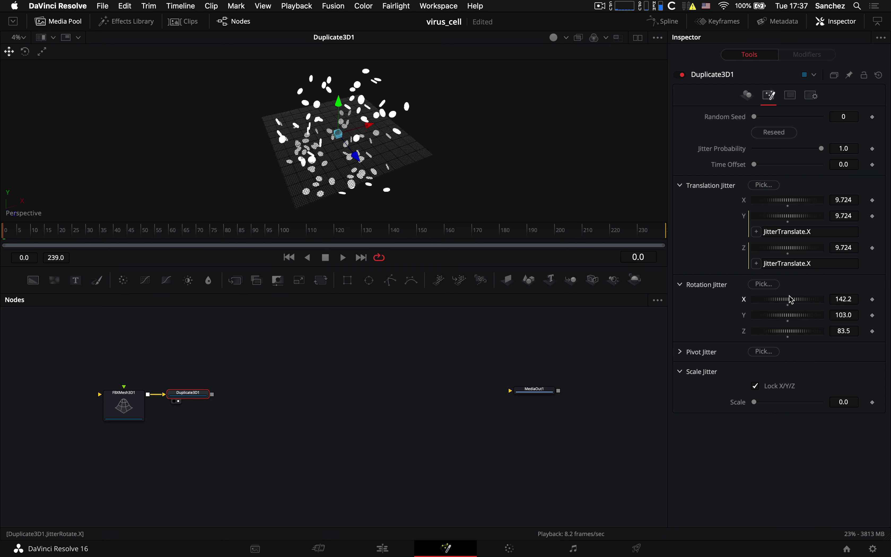
pyautogui.moveTo(346, 147); pyautogui.dragTo(346, 147)
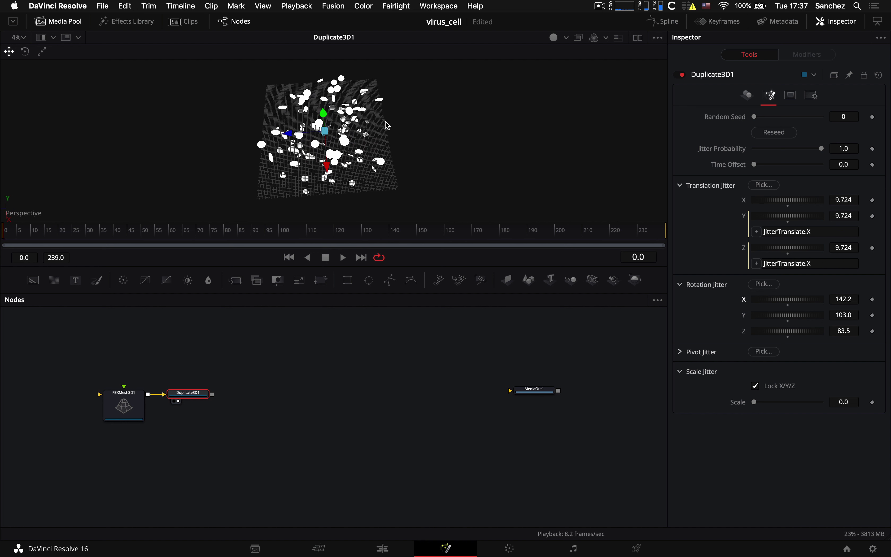
# - Increase the Duplicate3D node's last copy number to 200
pyautogui.click(747, 95)
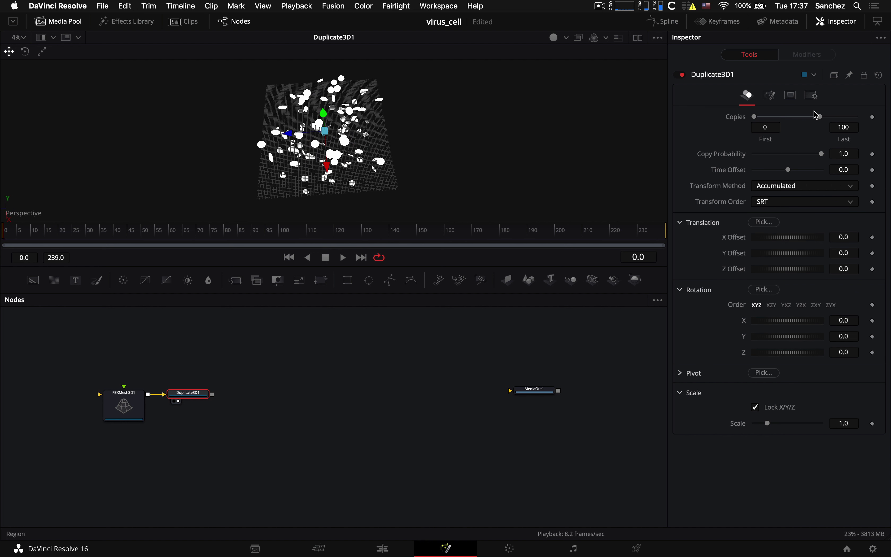
pyautogui.click(846, 129)
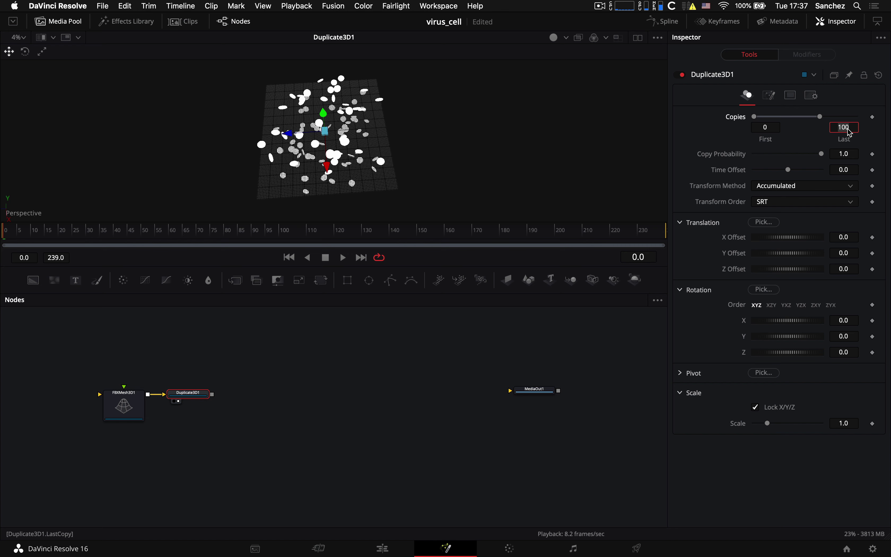
pyautogui.write('200')
pyautogui.press('Tab')
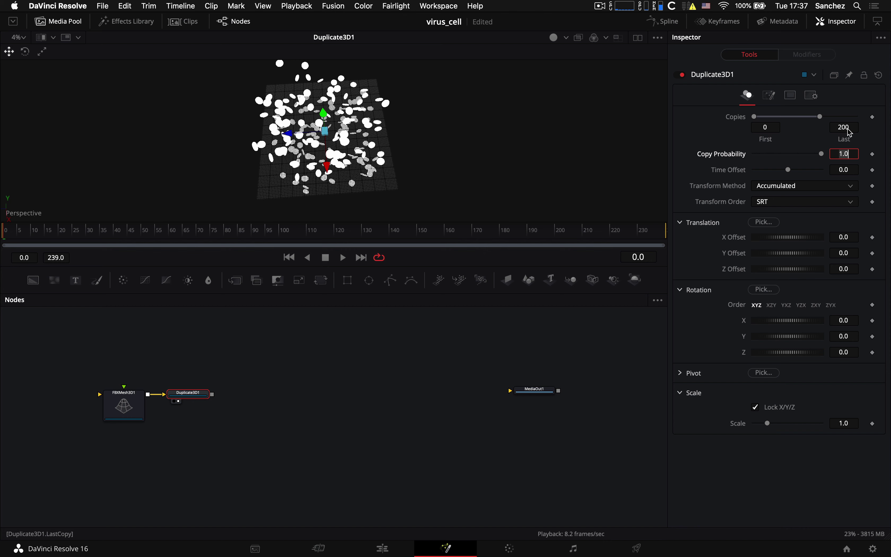
# - Vary the size of the copies with a locked scale jitter of about 0.5 and inspect the cloud of cells
pyautogui.click(774, 99)
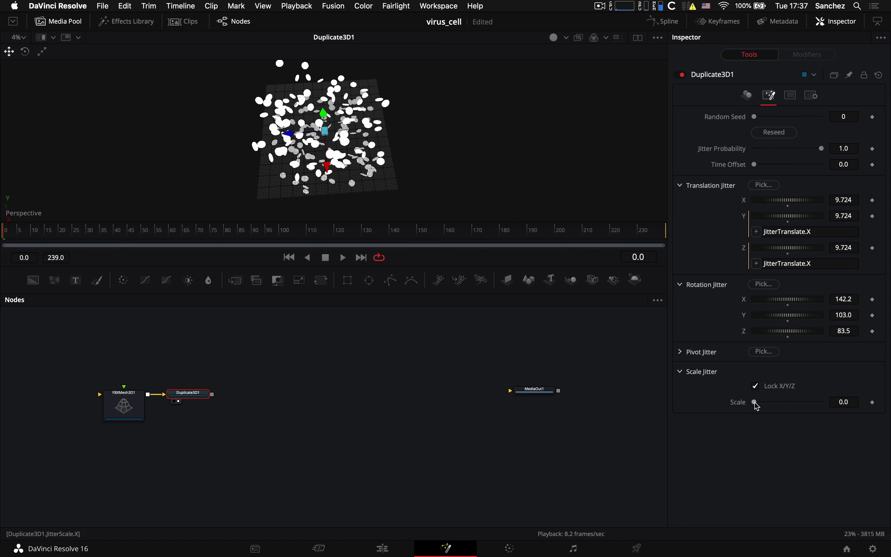
pyautogui.moveTo(754, 403); pyautogui.dragTo(772, 404)
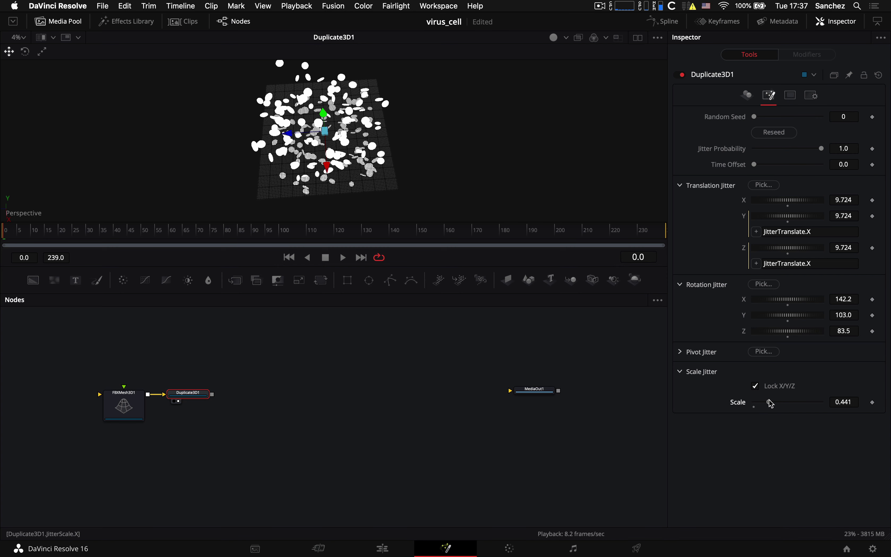
pyautogui.moveTo(307, 127)
pyautogui.mouseDown()
pyautogui.moveTo(298, 126)
pyautogui.moveTo(308, 127)
pyautogui.mouseUp()
pyautogui.scroll(6, 308, 127)
pyautogui.scroll(-2, 308, 127)
pyautogui.scroll(2, 308, 127)
pyautogui.moveTo(769, 401); pyautogui.dragTo(773, 402)
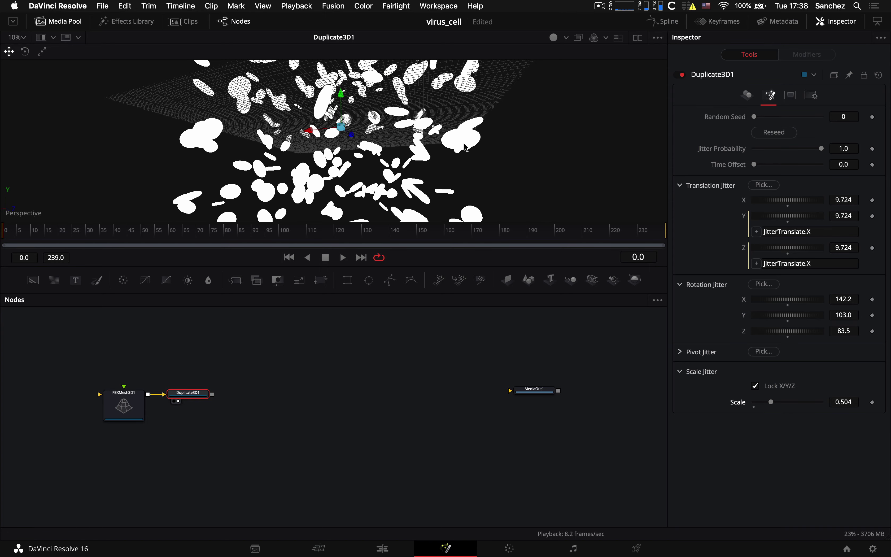
pyautogui.scroll(-5, 466, 148)
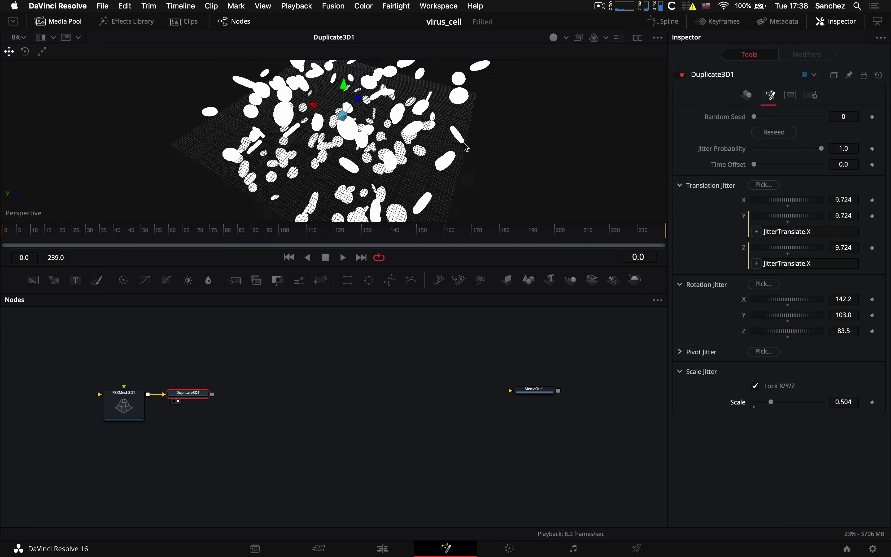
pyautogui.scroll(-6, 466, 148)
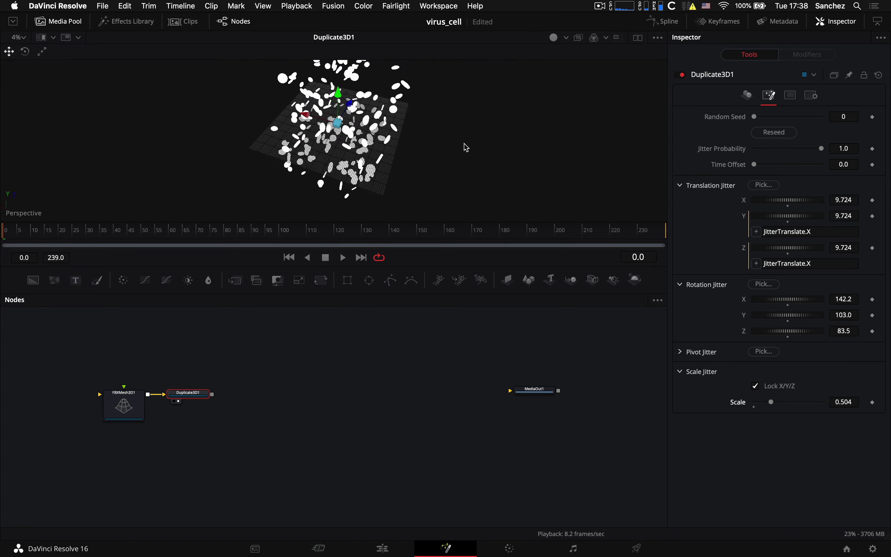
pyautogui.scroll(-5, 465, 147)
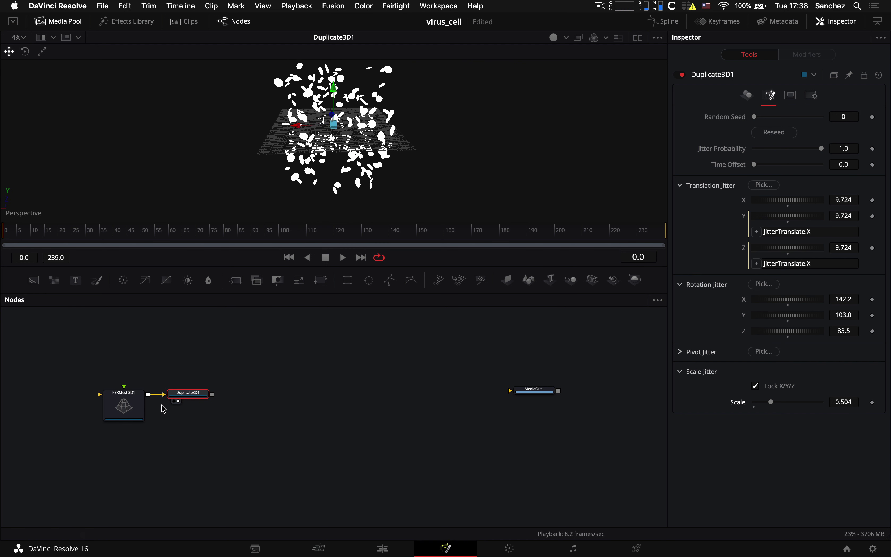
# - Reduce the erythrocyte mesh's uniform transform scale to 0.08 and check the copies from another angle
pyautogui.click(126, 406)
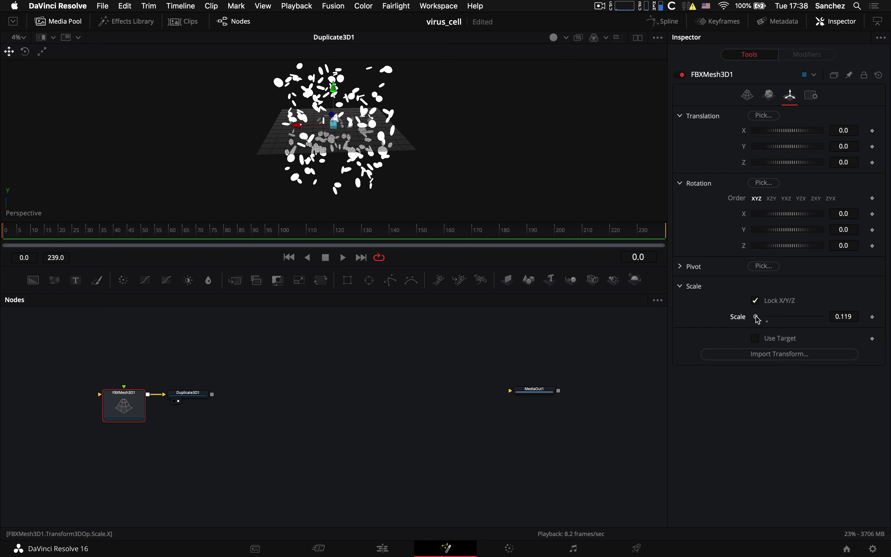
pyautogui.moveTo(759, 320); pyautogui.dragTo(759, 320)
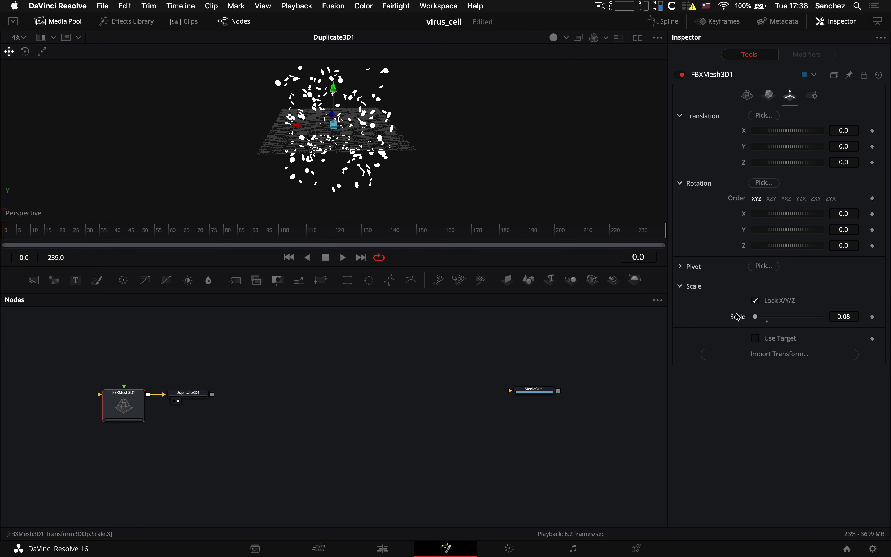
pyautogui.moveTo(320, 146); pyautogui.dragTo(342, 146)
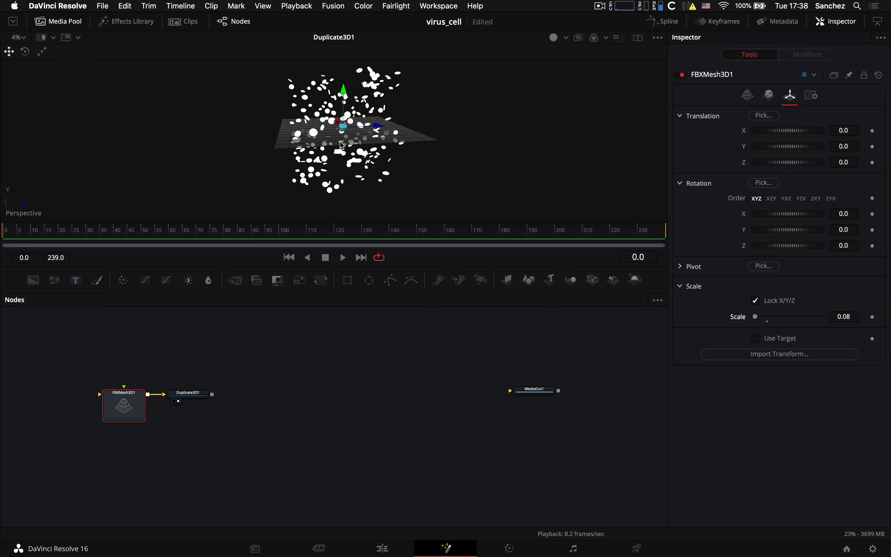
# - Set the erythrocyte mesh's uniform scale to 0.05, save the project and check the smaller copies in the 3D view
pyautogui.scroll(5, 342, 145)
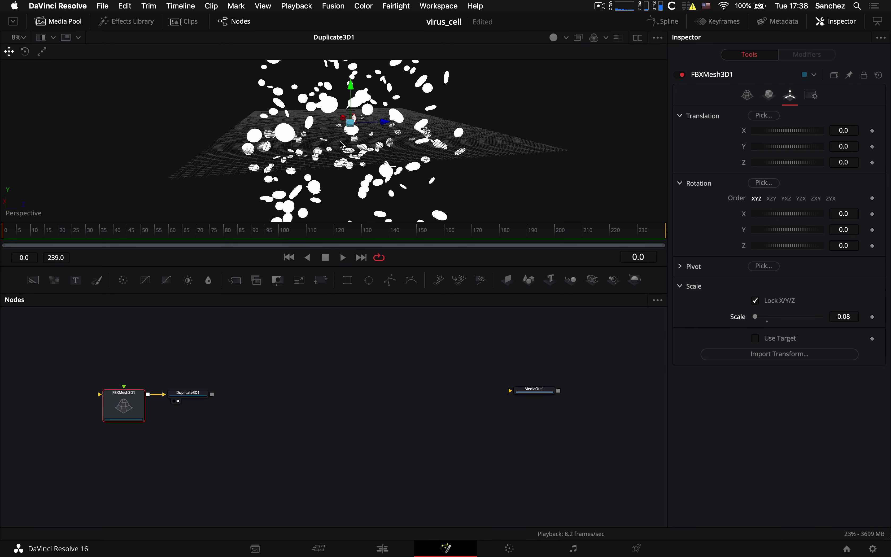
pyautogui.click(857, 319)
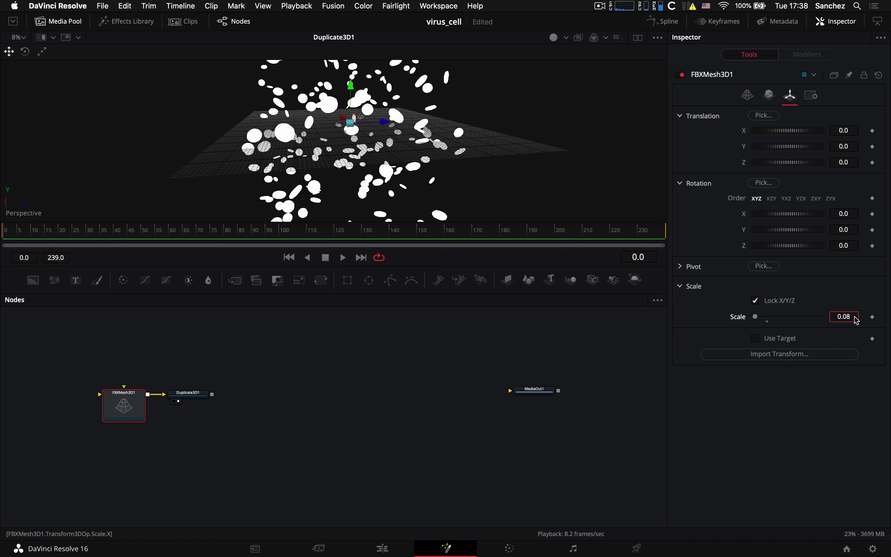
pyautogui.press('Tab')
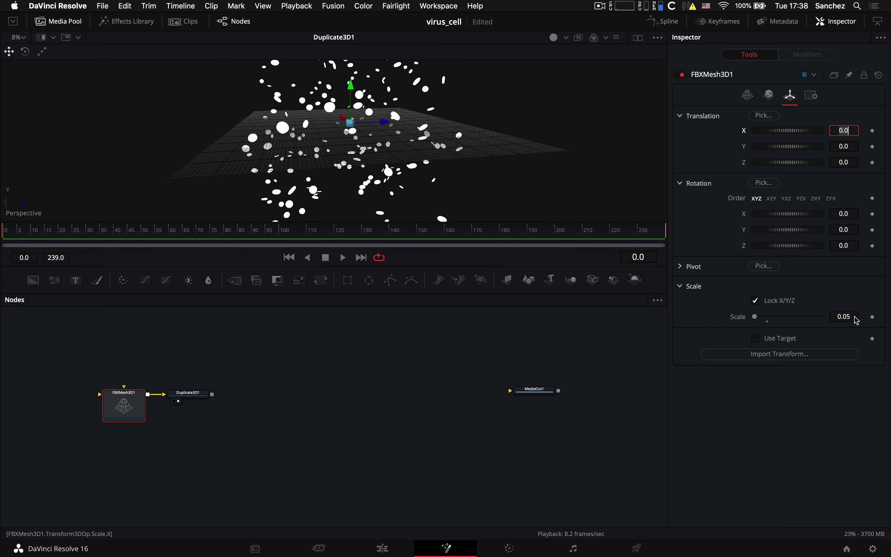
pyautogui.click(343, 137)
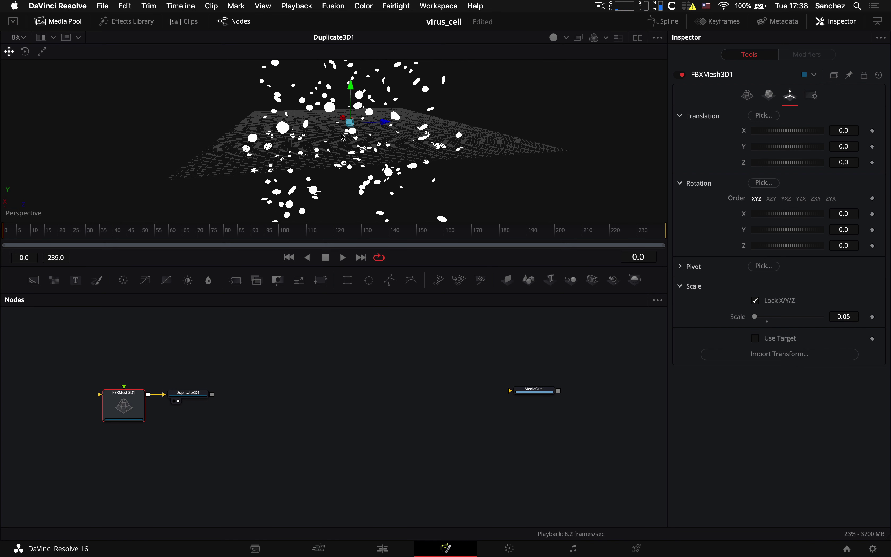
pyautogui.moveTo(368, 158); pyautogui.dragTo(368, 157)
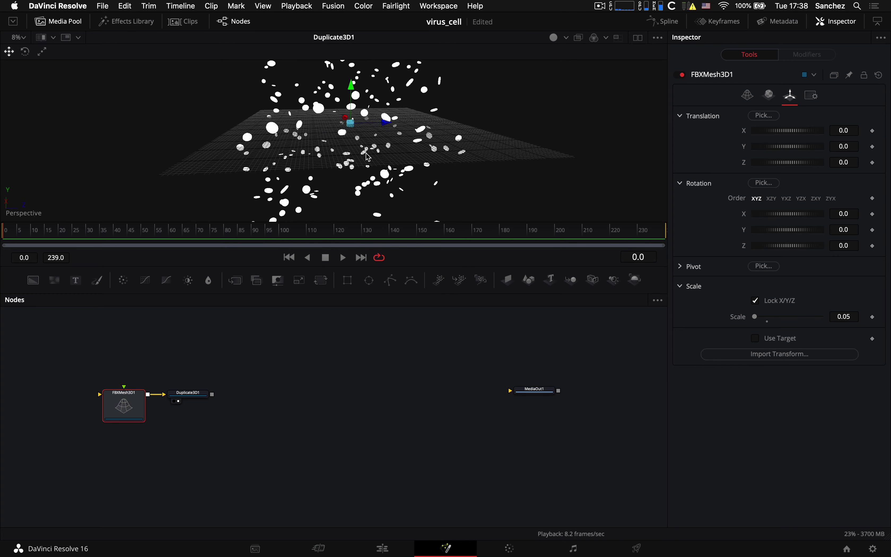
pyautogui.press('super+s')
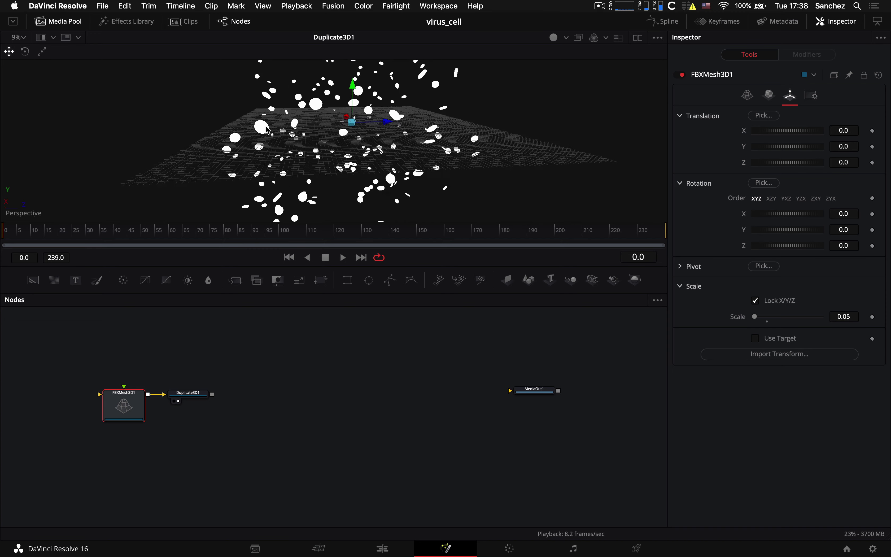
pyautogui.scroll(-5, 267, 129)
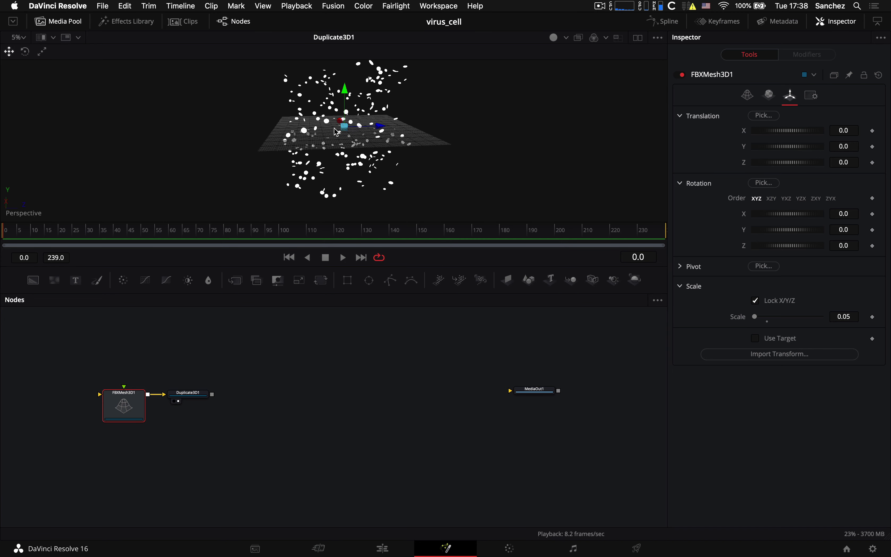
pyautogui.moveTo(336, 132); pyautogui.dragTo(336, 133)
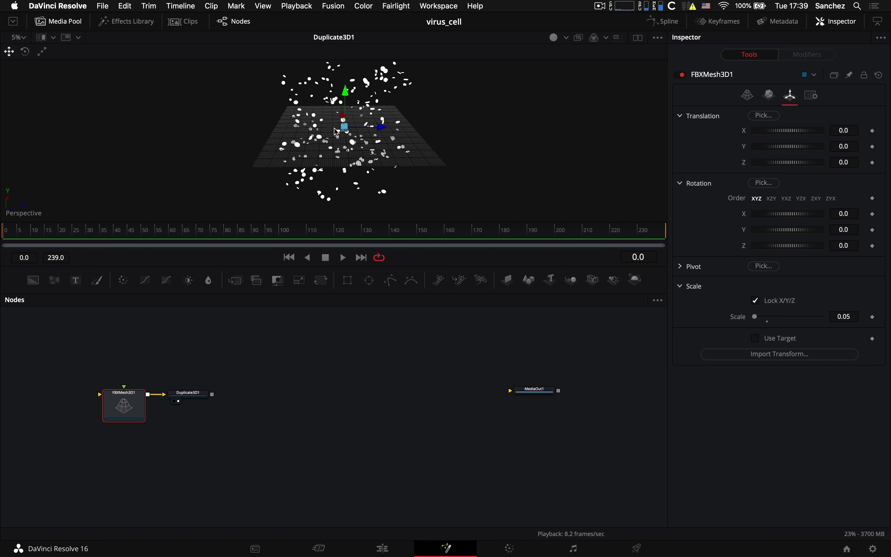
# - Add a Transform 3D node after the Duplicate3D node and space both nodes out in the graph
pyautogui.moveTo(199, 397)
pyautogui.mouseDown()
pyautogui.moveTo(245, 398)
pyautogui.moveTo(216, 399)
pyautogui.mouseUp()
pyautogui.click(216, 399)
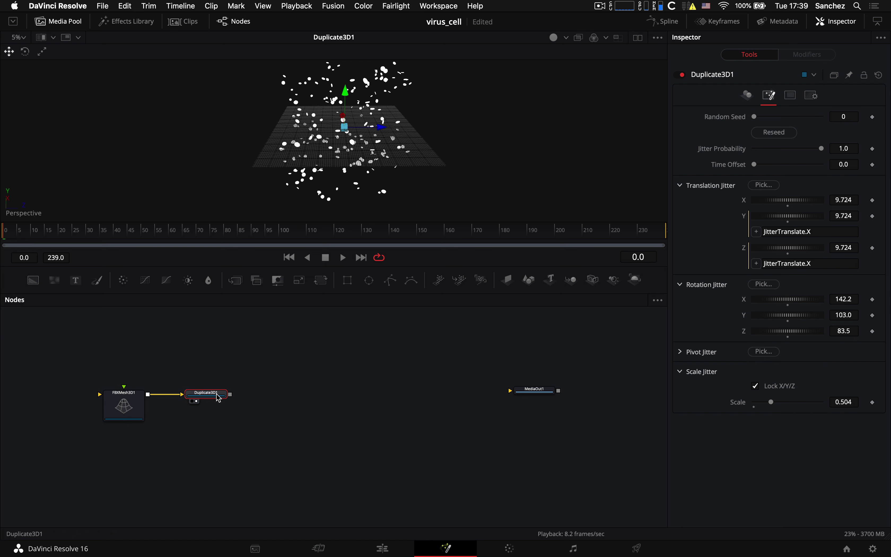
pyautogui.hotkey('shift', 'space')
pyautogui.write('dup')
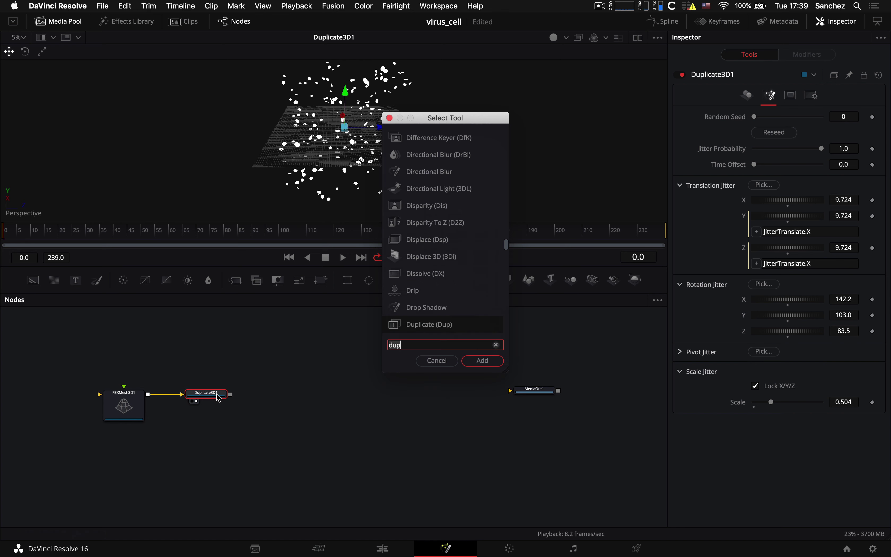
pyautogui.press('BackSpace')
pyautogui.press('BackSpace')
pyautogui.press('BackSpace')
pyautogui.write('tra')
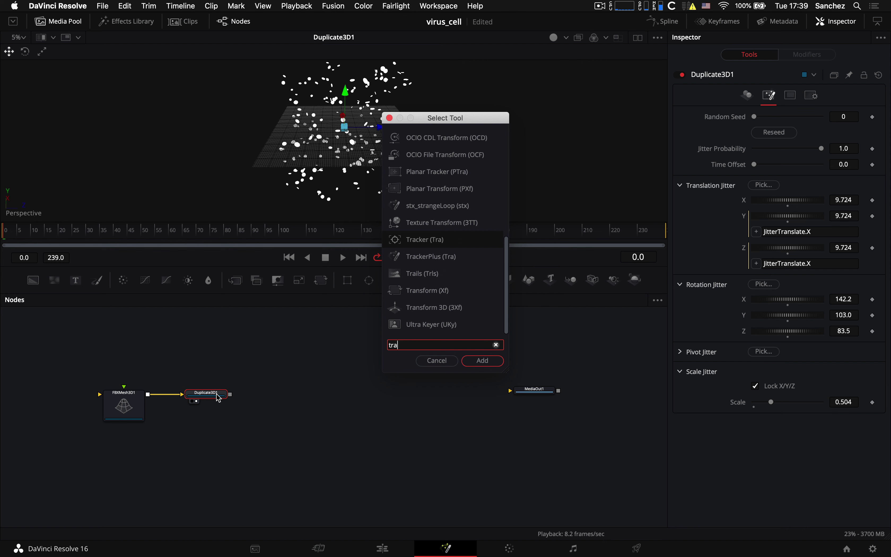
pyautogui.press('Down')
pyautogui.press('Down')
pyautogui.press('Down')
pyautogui.press('Return')
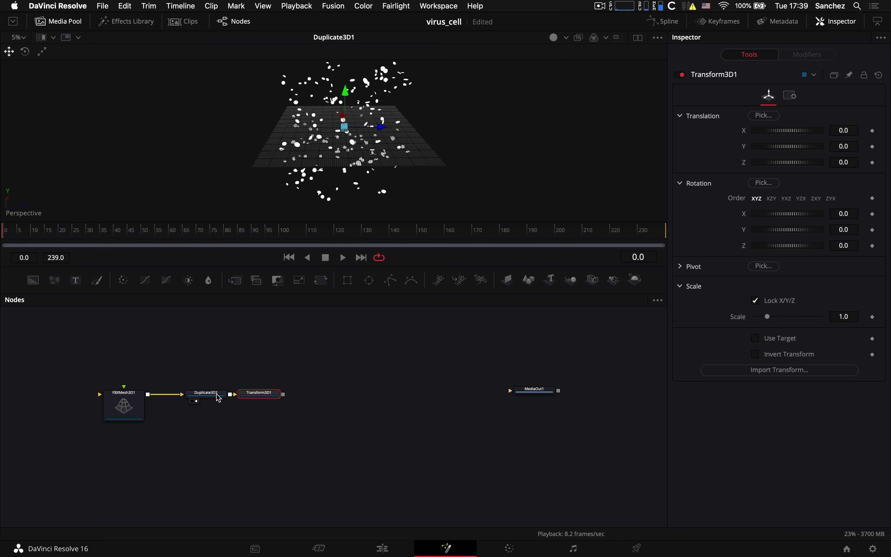
pyautogui.moveTo(267, 393); pyautogui.dragTo(289, 394)
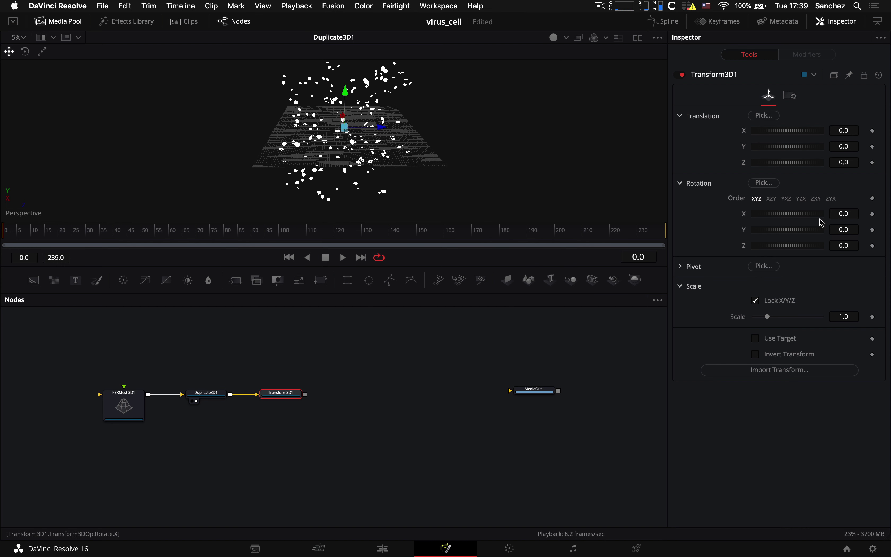
# - Display the Transform3D node in the viewer, raise the cell cloud to a Y translation of 4.55 and inspect it from other angles
pyautogui.moveTo(771, 146)
pyautogui.mouseDown()
pyautogui.moveTo(804, 148)
pyautogui.moveTo(779, 147)
pyautogui.mouseUp()
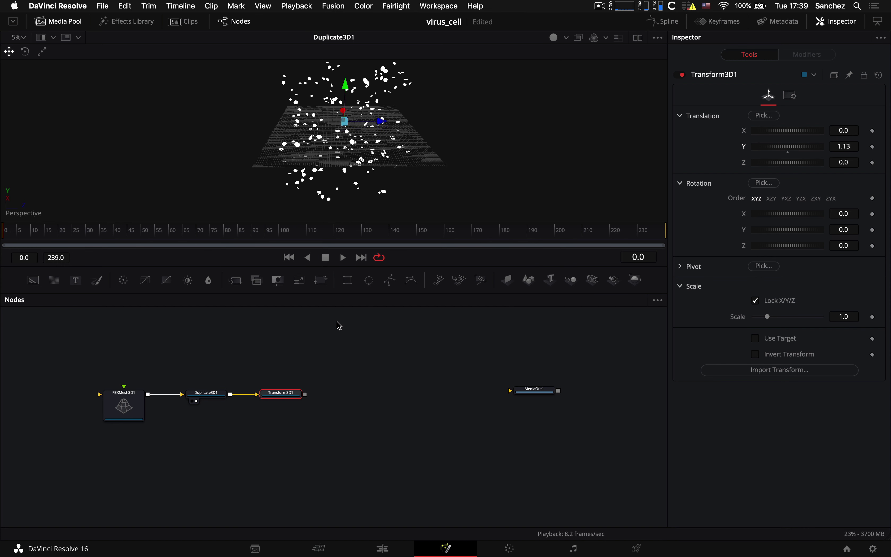
pyautogui.press('1')
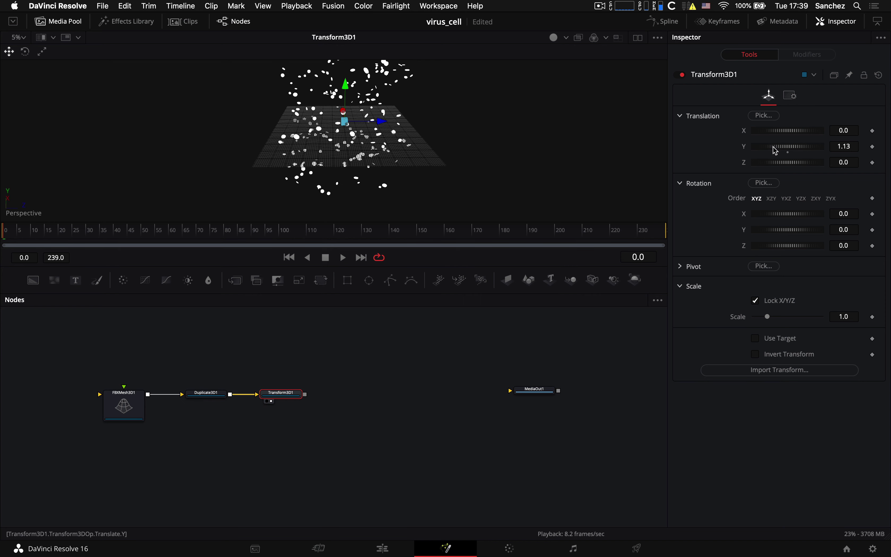
pyautogui.moveTo(777, 150); pyautogui.dragTo(838, 141)
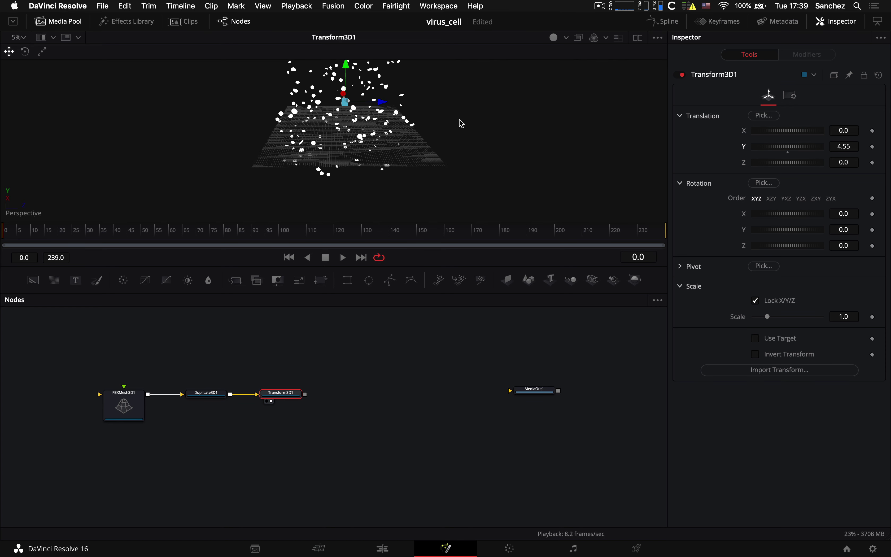
pyautogui.hscroll(-5, 450, 125)
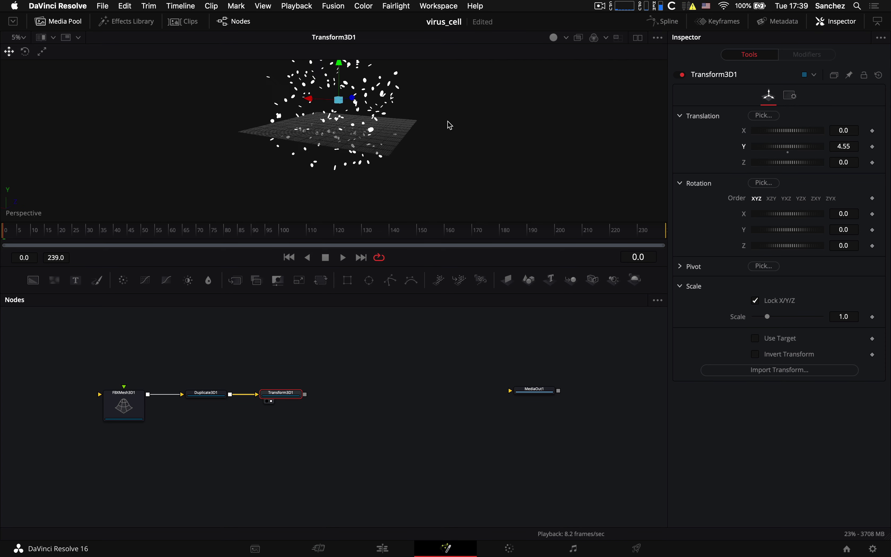
pyautogui.scroll(-5, 450, 125)
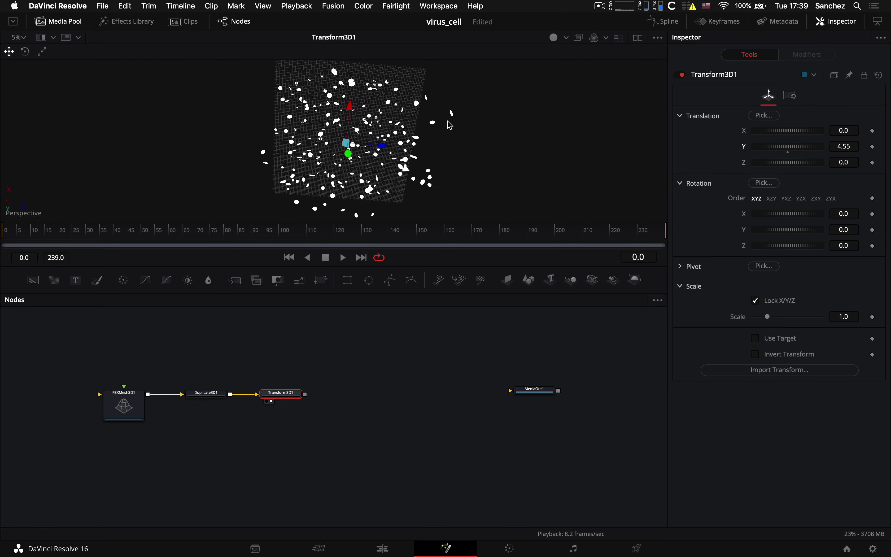
pyautogui.scroll(-2, 450, 125)
pyautogui.moveTo(450, 126); pyautogui.dragTo(448, 122)
pyautogui.moveTo(357, 130); pyautogui.dragTo(356, 130)
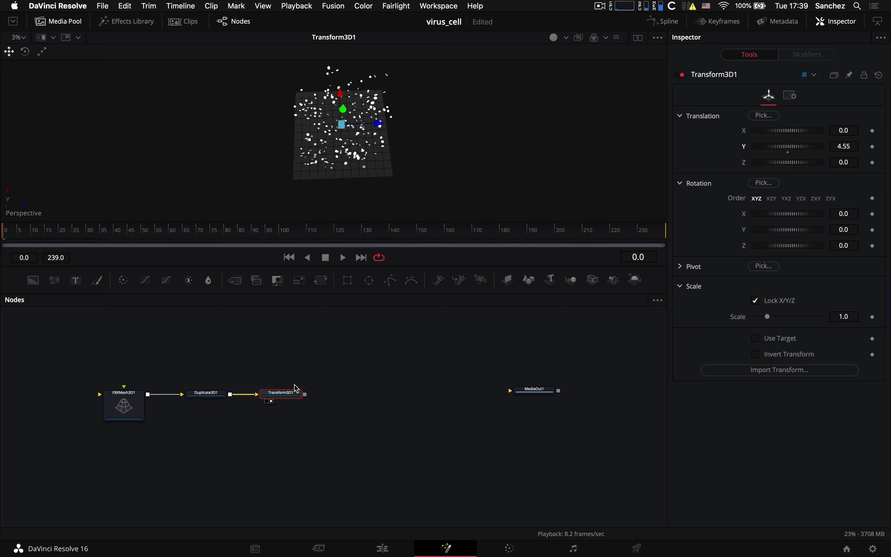
# - Add a Merge 3D node after the Transform3D node and place it further along the node chain
pyautogui.moveTo(292, 393); pyautogui.dragTo(297, 395)
pyautogui.hotkey('shift', 'space')
pyautogui.write('merg')
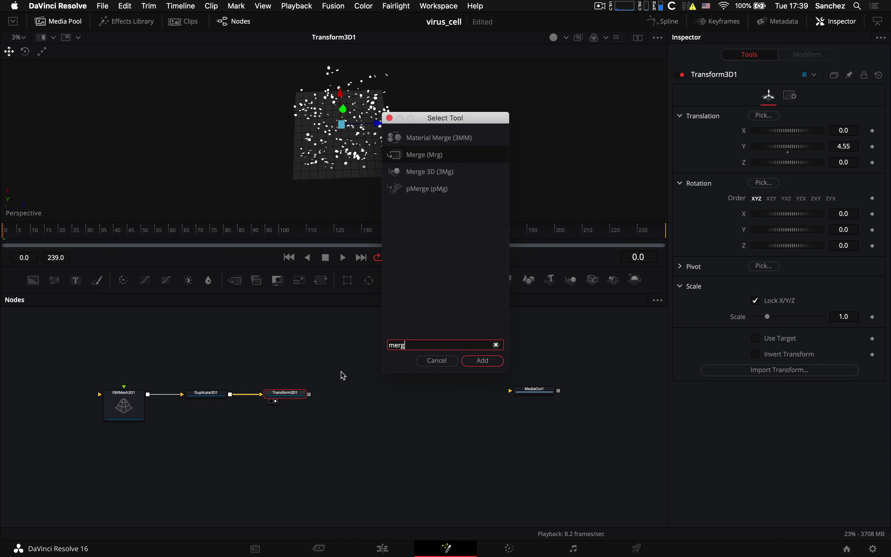
pyautogui.press('Down')
pyautogui.press('Return')
pyautogui.moveTo(345, 395); pyautogui.dragTo(380, 396)
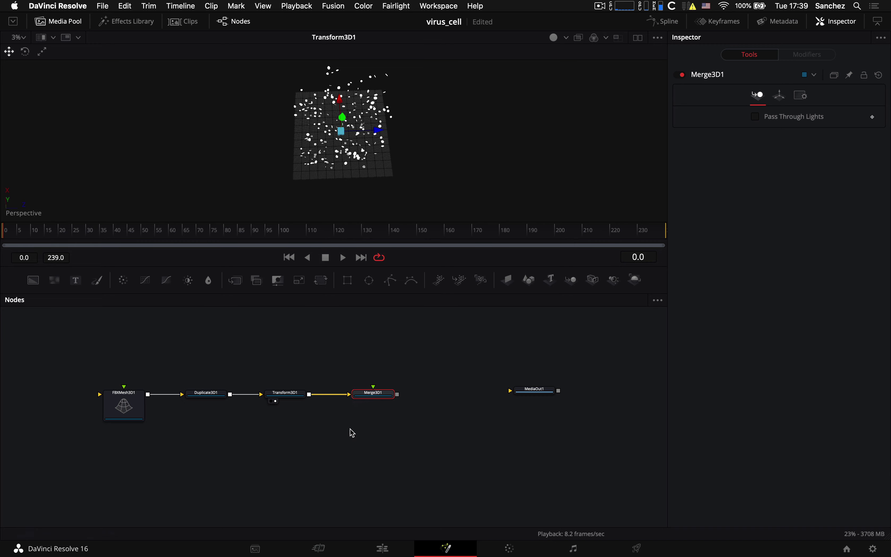
# - Switch to Finder, preview the VIRUS_ANIMATION3.abc model and try to place it in DaVinci Resolve's node graph
pyautogui.hotkey('ctrl', 'Up')
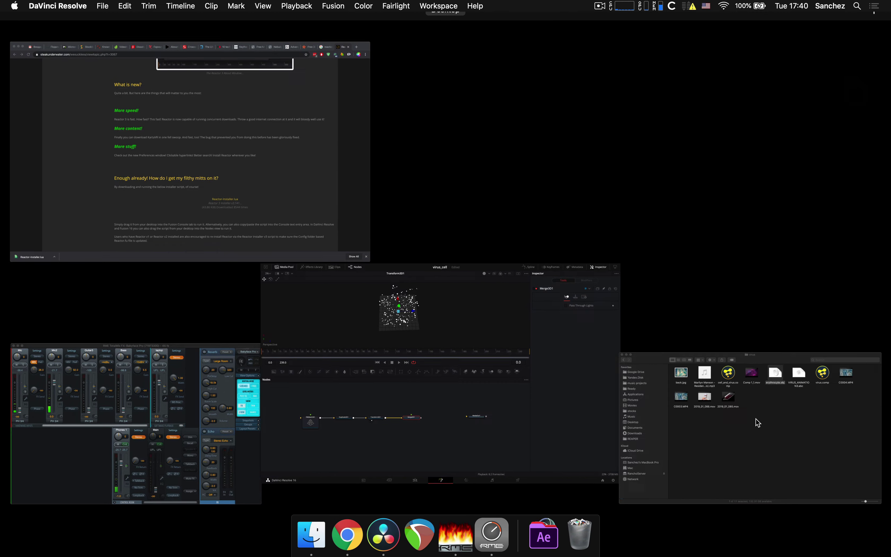
pyautogui.click(758, 422)
pyautogui.click(671, 176)
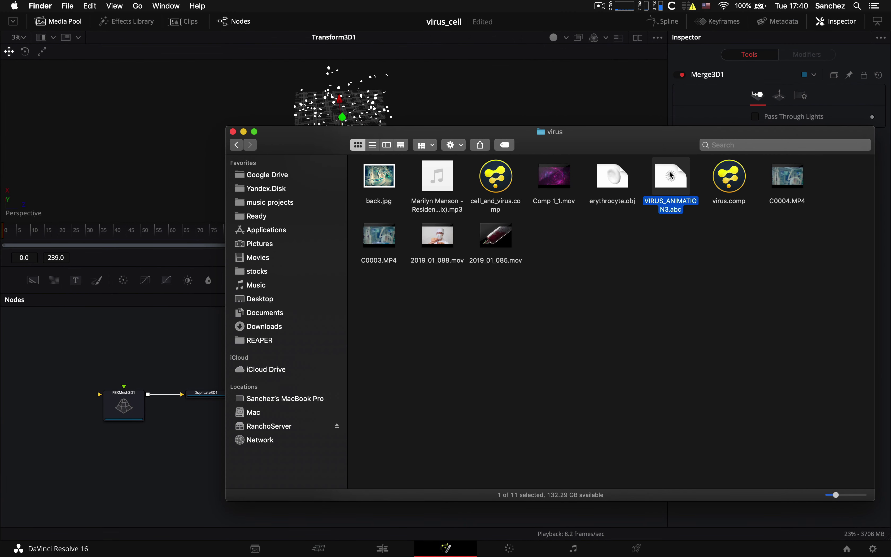
pyautogui.press('space')
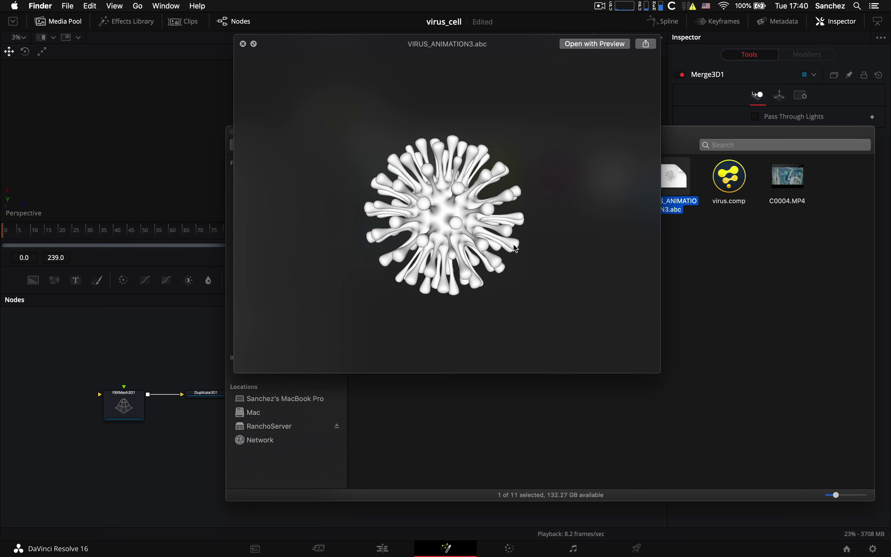
pyautogui.press('space')
pyautogui.moveTo(653, 178); pyautogui.dragTo(127, 341)
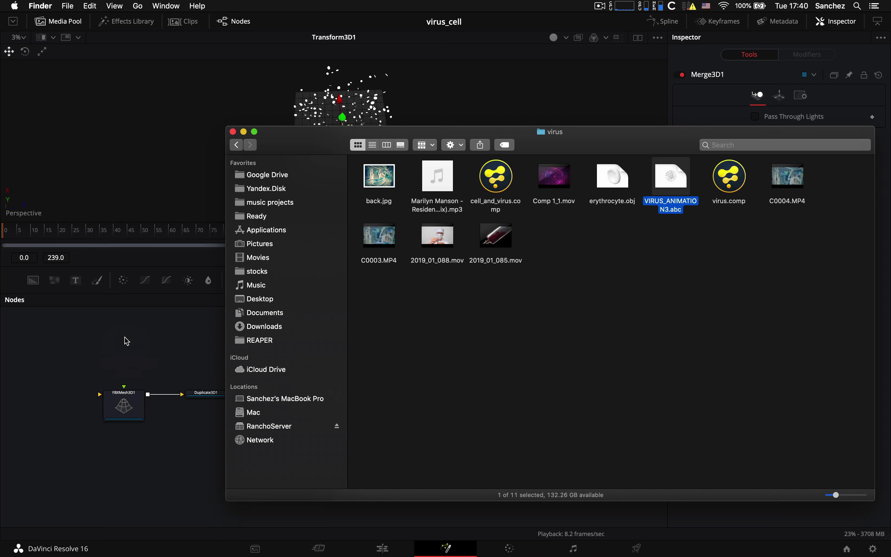
pyautogui.click(132, 363)
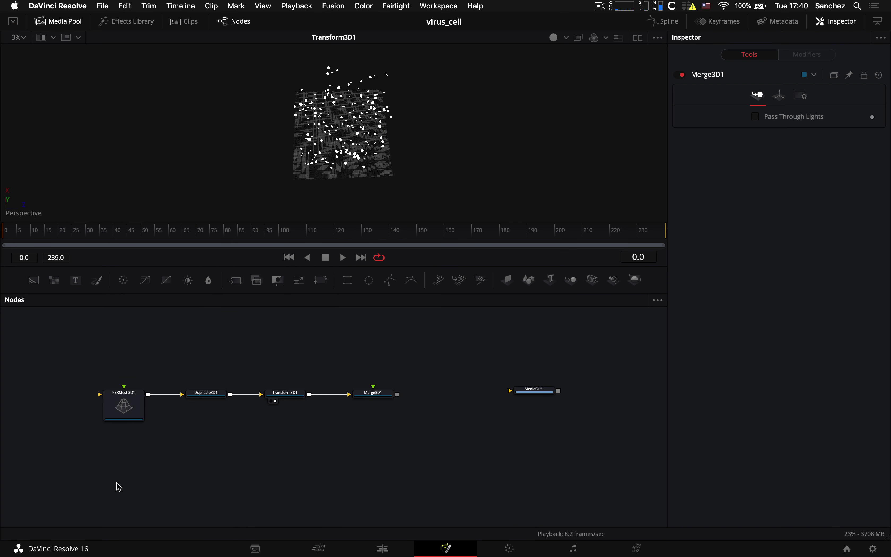
# - Add a separate Alembic Mesh 3D node below the erythrocyte mesh's node chain
pyautogui.hotkey('shift', 'space')
pyautogui.write('merg')
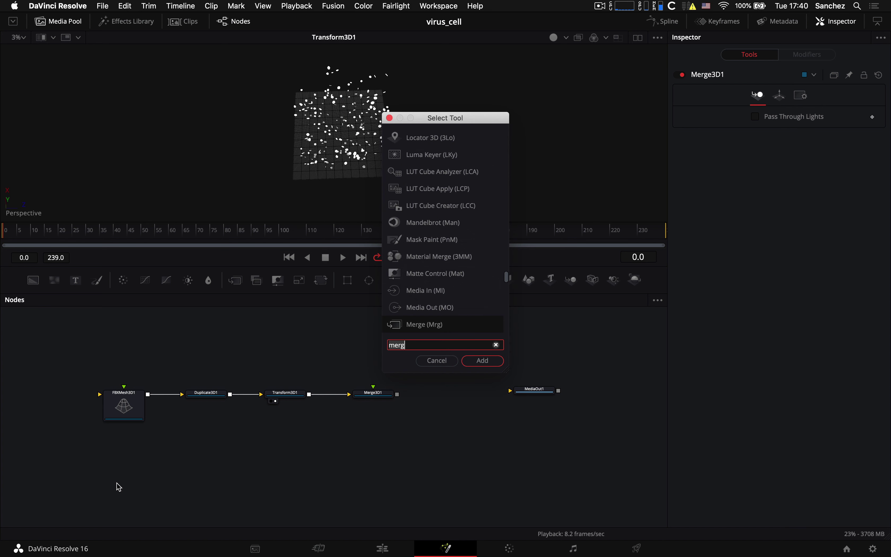
pyautogui.press('BackSpace')
pyautogui.press('BackSpace')
pyautogui.press('BackSpace')
pyautogui.press('BackSpace')
pyautogui.write('a')
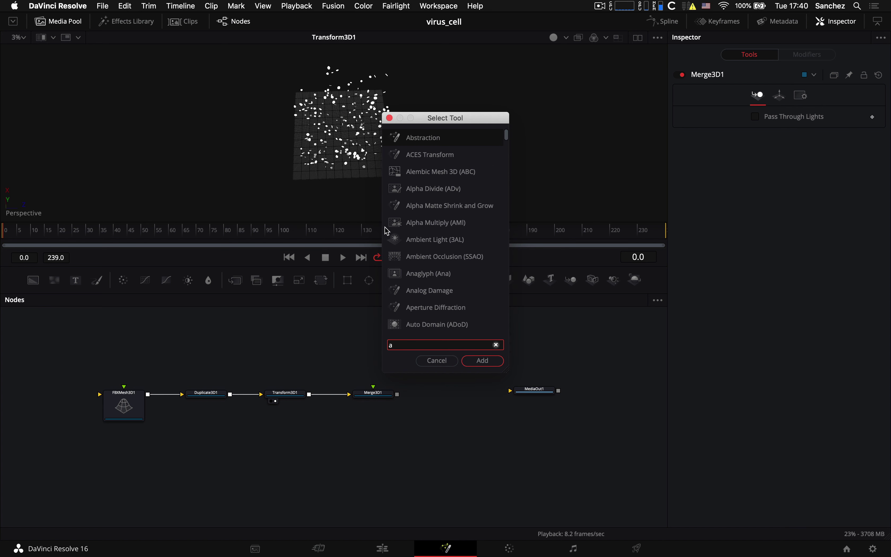
pyautogui.click(434, 176)
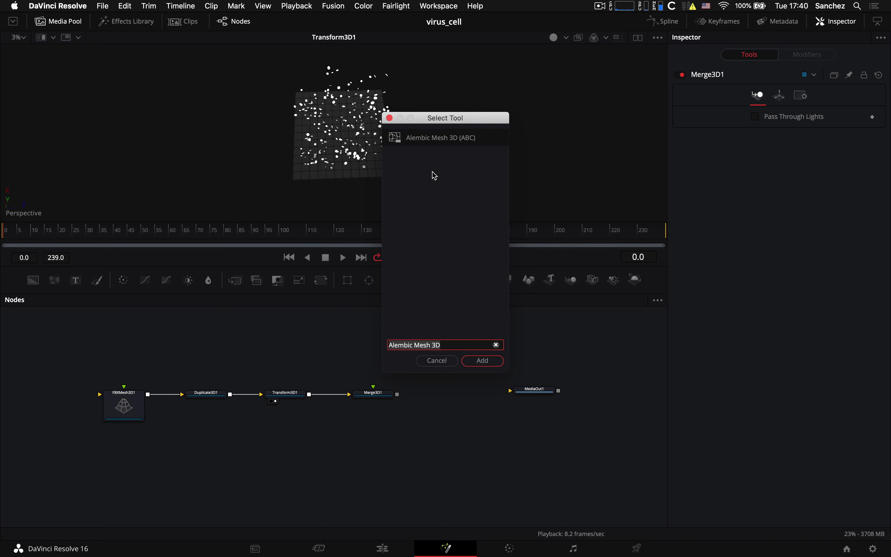
pyautogui.click(483, 361)
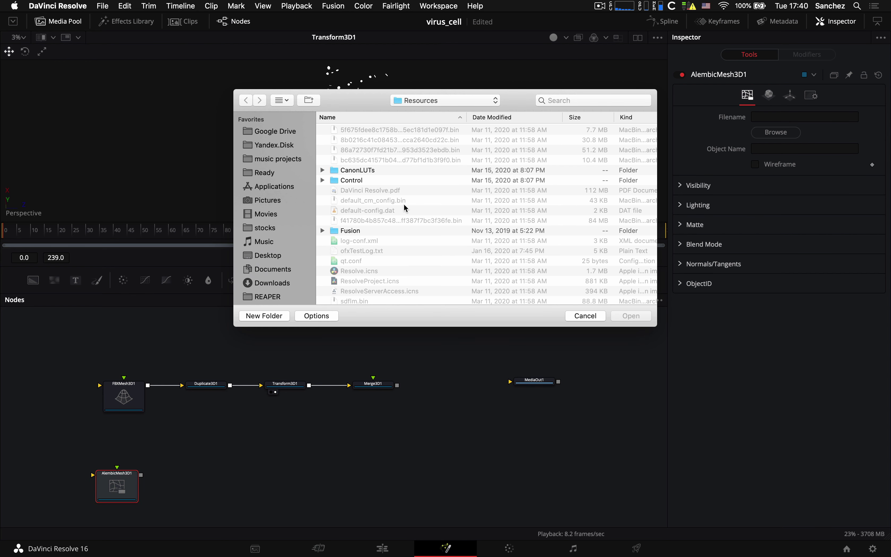
# - Load VIRUS_ANIMATION3.abc from the virus folder in Movies/youtube_lessons into the Alembic Mesh 3D node
pyautogui.scroll(-3, 404, 209)
pyautogui.scroll(3, 404, 209)
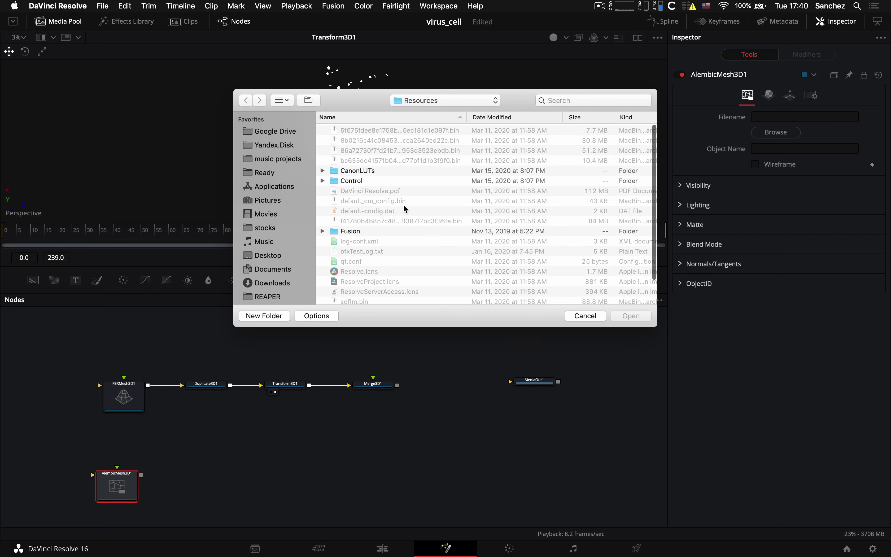
pyautogui.click(266, 214)
pyautogui.scroll(-5, 372, 246)
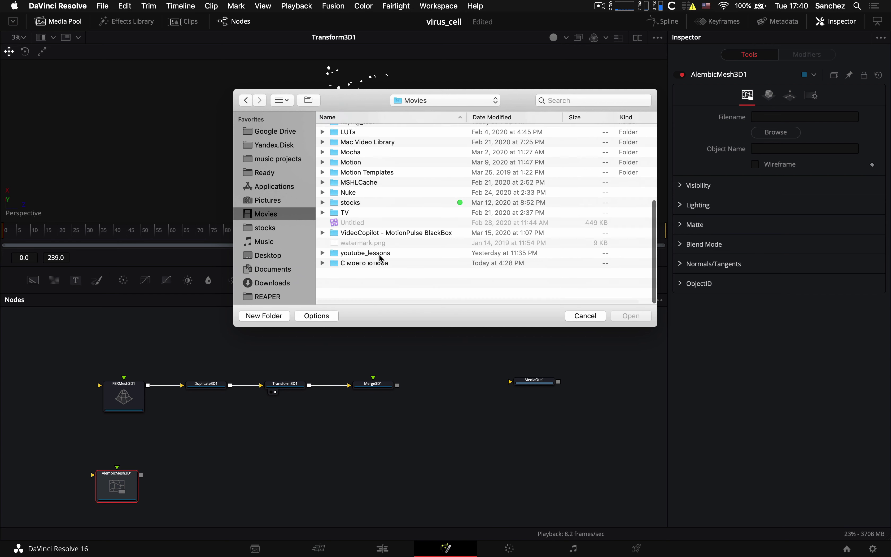
pyautogui.scroll(5, 386, 215)
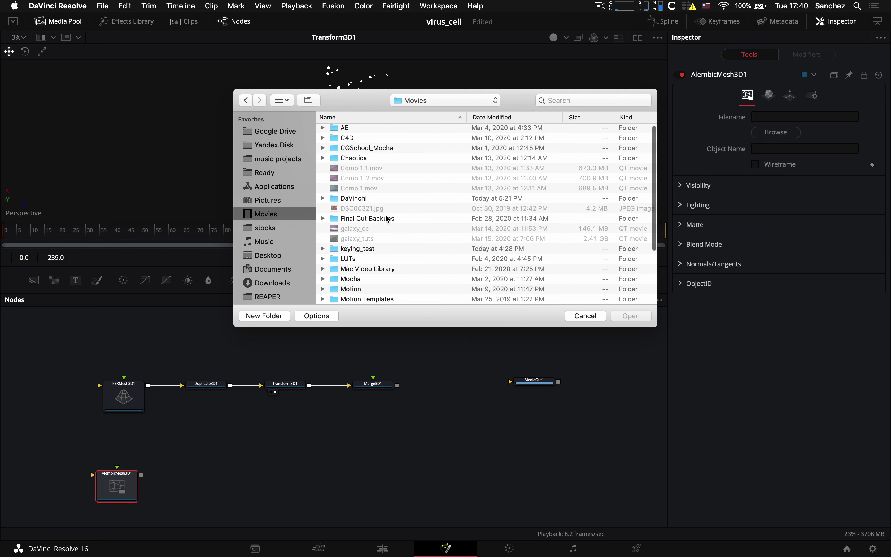
pyautogui.scroll(-5, 386, 214)
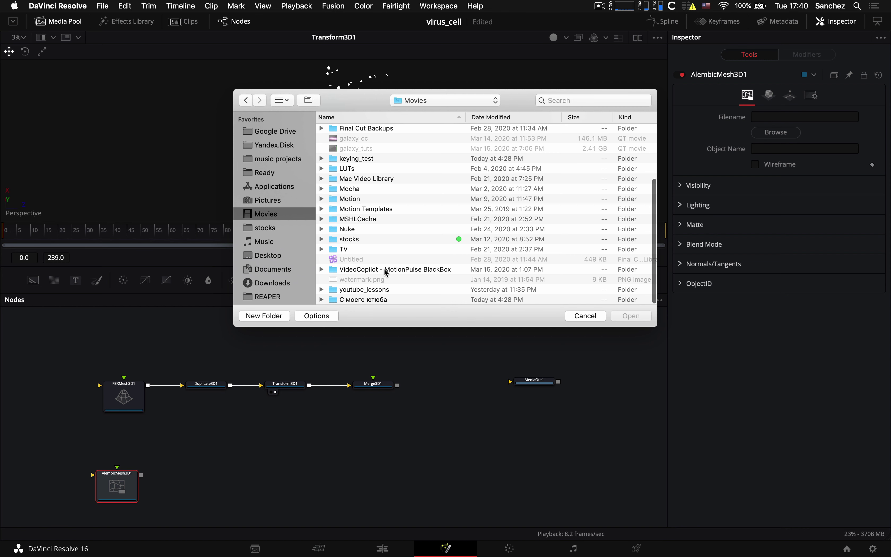
pyautogui.click(386, 289)
pyautogui.doubleClick(386, 289)
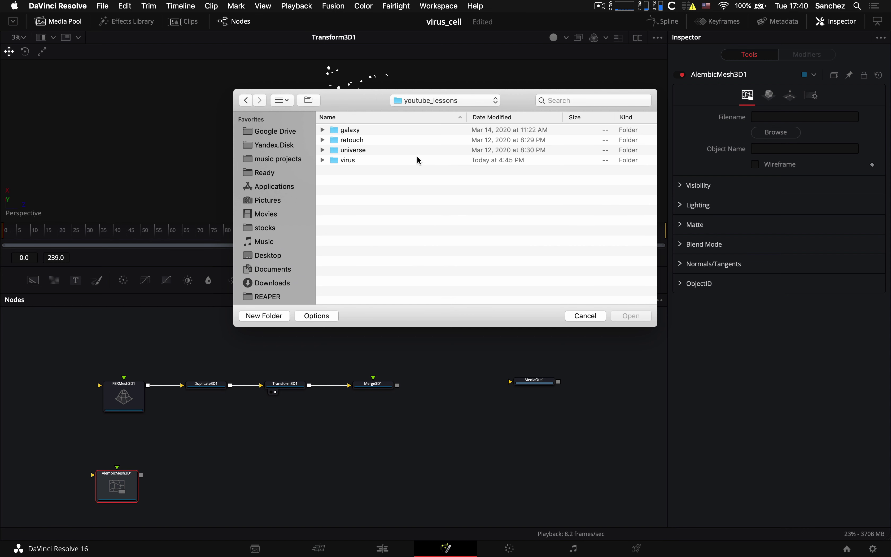
pyautogui.doubleClick(383, 161)
pyautogui.click(395, 222)
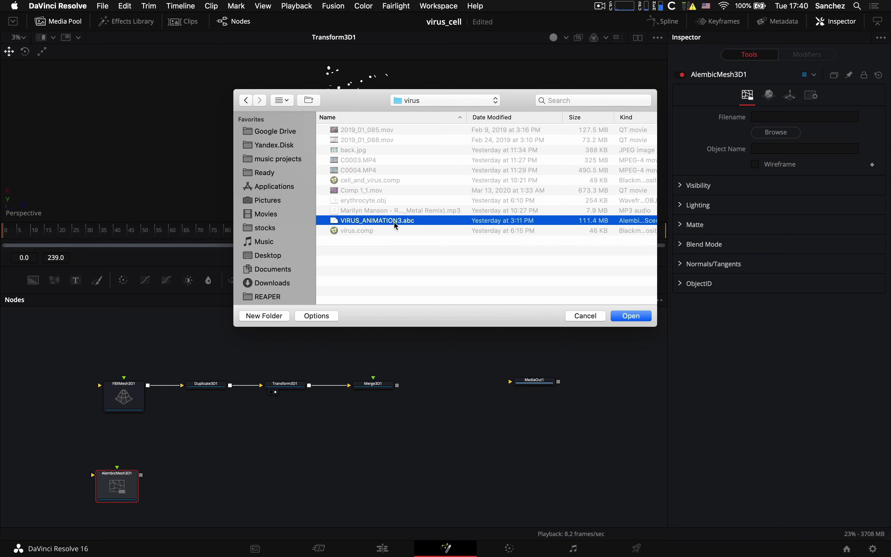
pyautogui.click(630, 316)
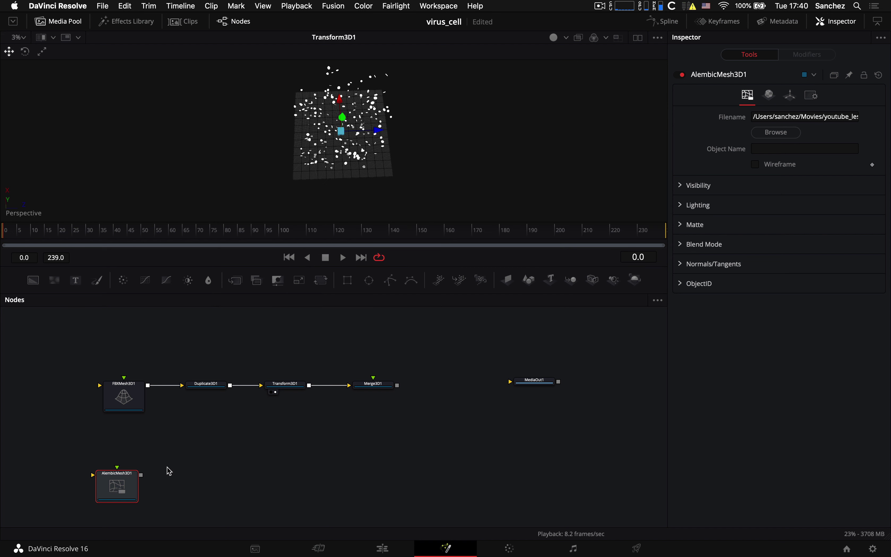
# - Place the Alembic mesh node above the FBX mesh, connect it to the Merge 3D node and display the merge in the viewer
pyautogui.moveTo(118, 483); pyautogui.dragTo(126, 336)
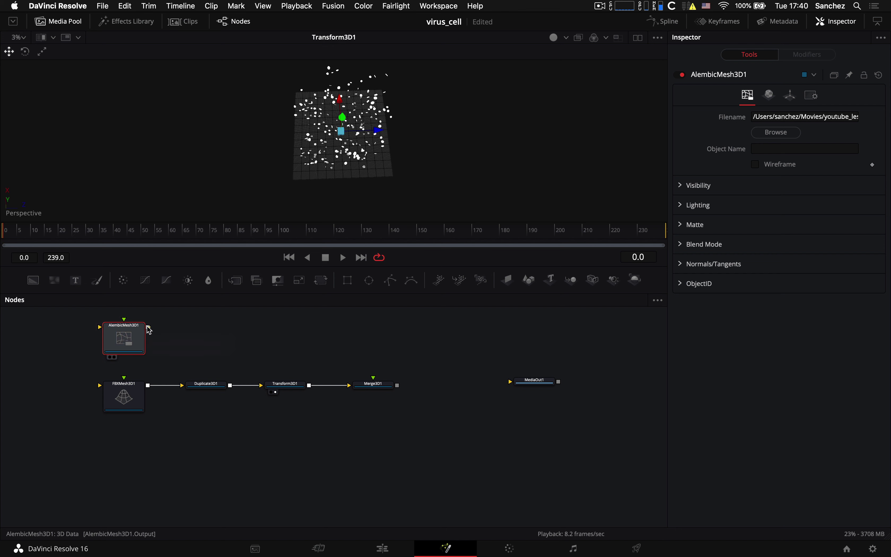
pyautogui.moveTo(148, 327); pyautogui.dragTo(381, 385)
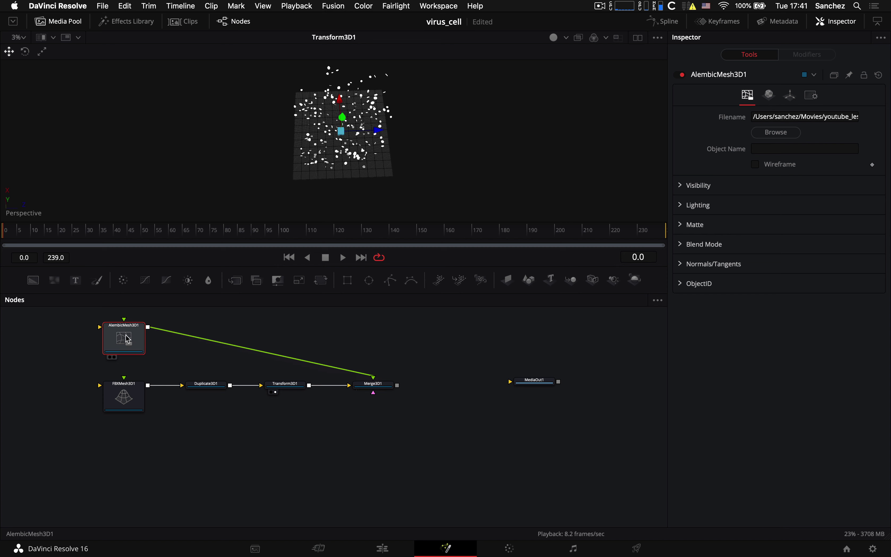
pyautogui.scroll(5, 355, 111)
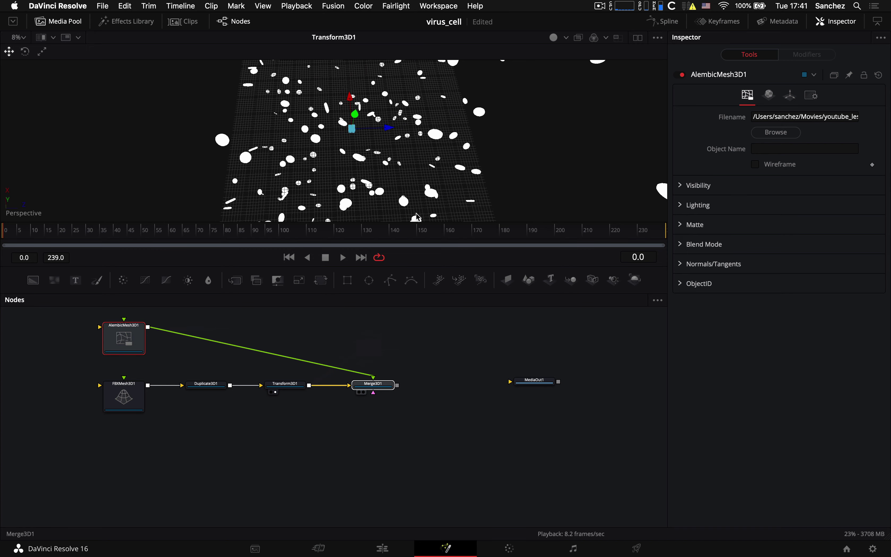
pyautogui.moveTo(432, 173); pyautogui.dragTo(432, 174)
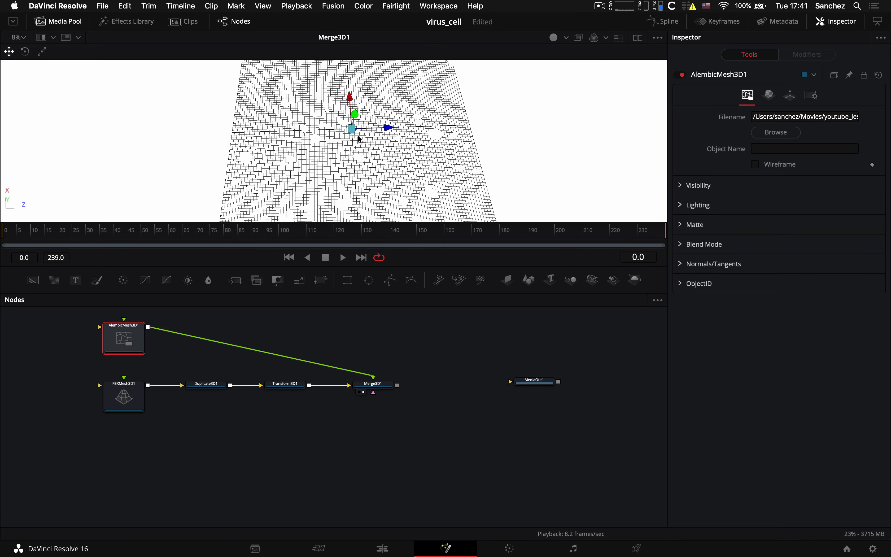
pyautogui.scroll(-5, 358, 136)
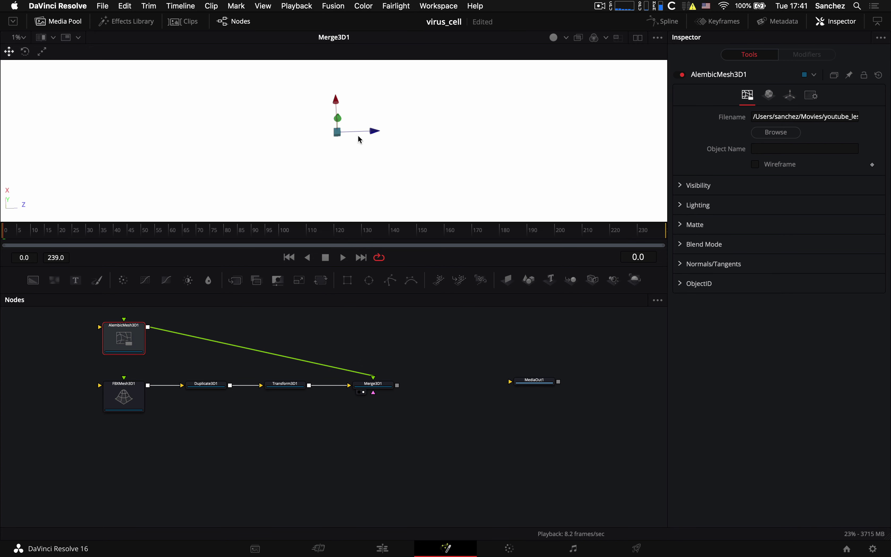
pyautogui.scroll(3, 359, 138)
# - Scale the Alembic virus mesh to 0.005 and raise it into the cell cloud at a Y translation of about 5.62
pyautogui.moveTo(124, 341); pyautogui.dragTo(124, 343)
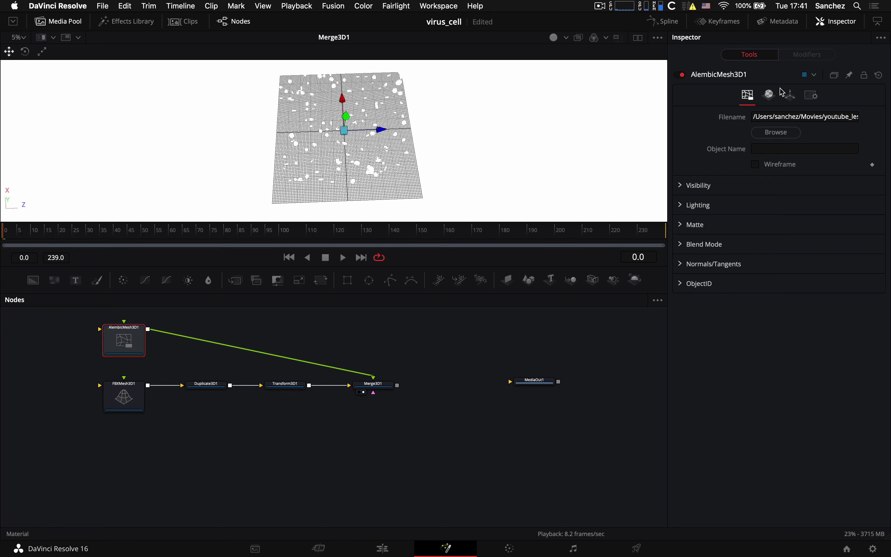
pyautogui.click(790, 95)
pyautogui.moveTo(770, 317); pyautogui.dragTo(758, 319)
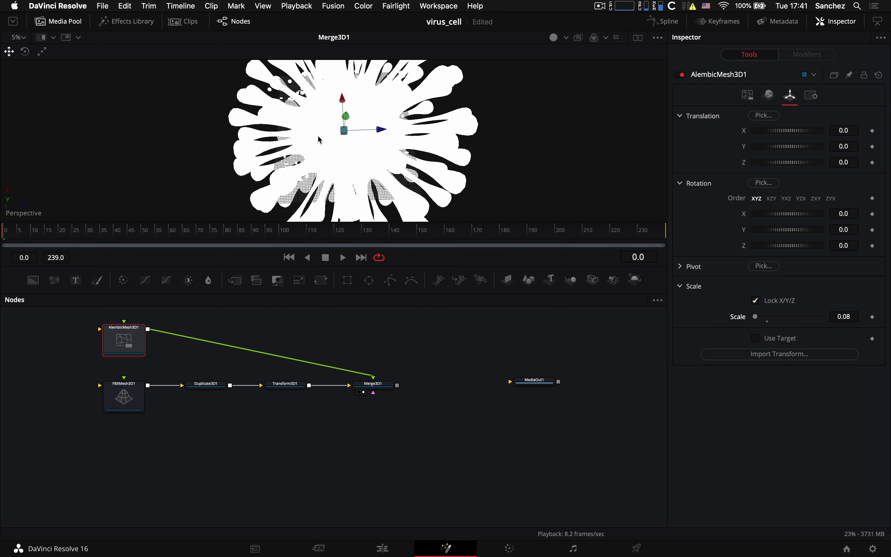
pyautogui.click(853, 316)
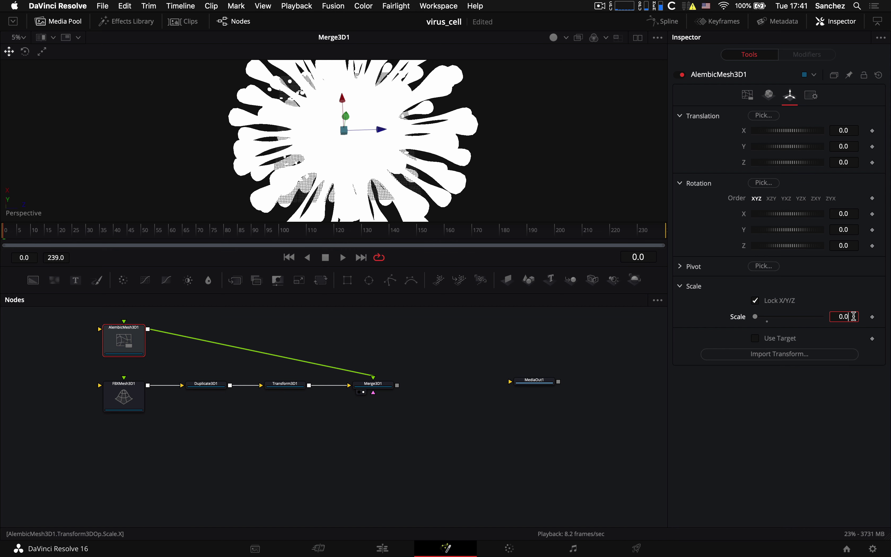
pyautogui.write('2')
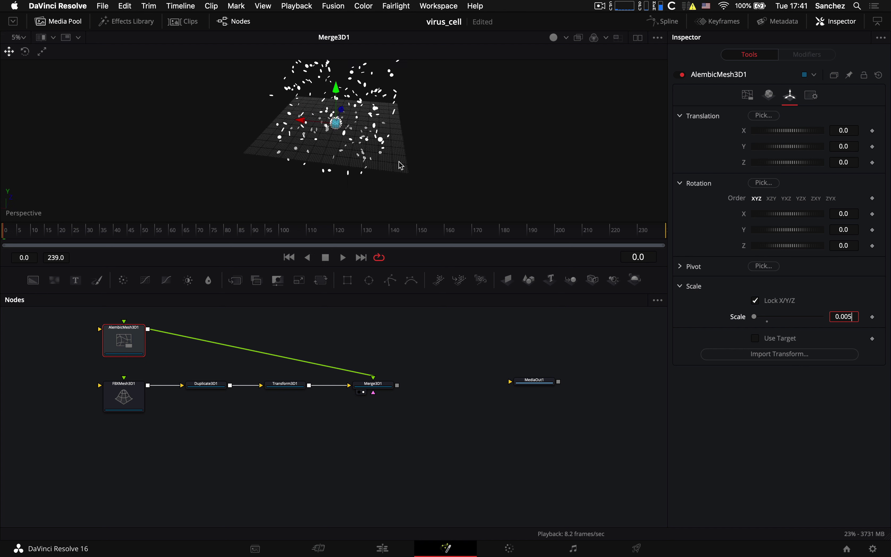
pyautogui.moveTo(334, 87); pyautogui.dragTo(342, 61)
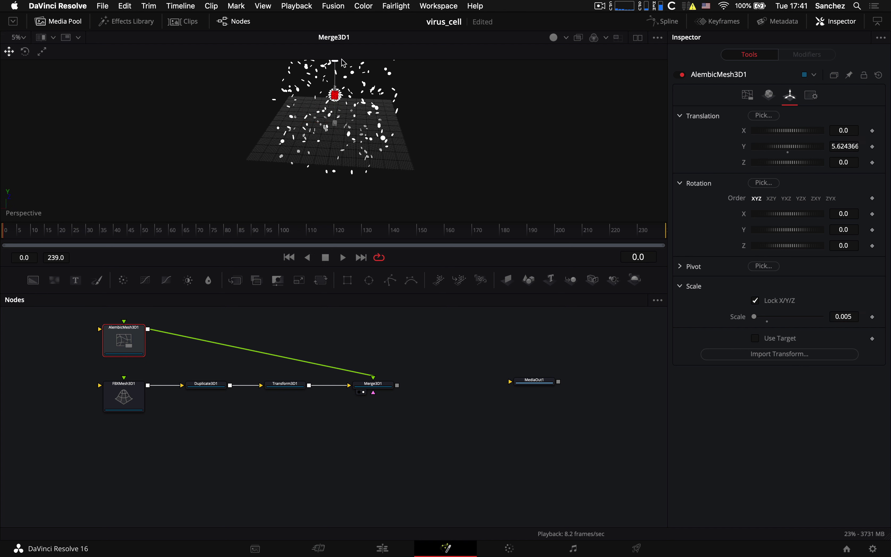
pyautogui.scroll(-5, 464, 133)
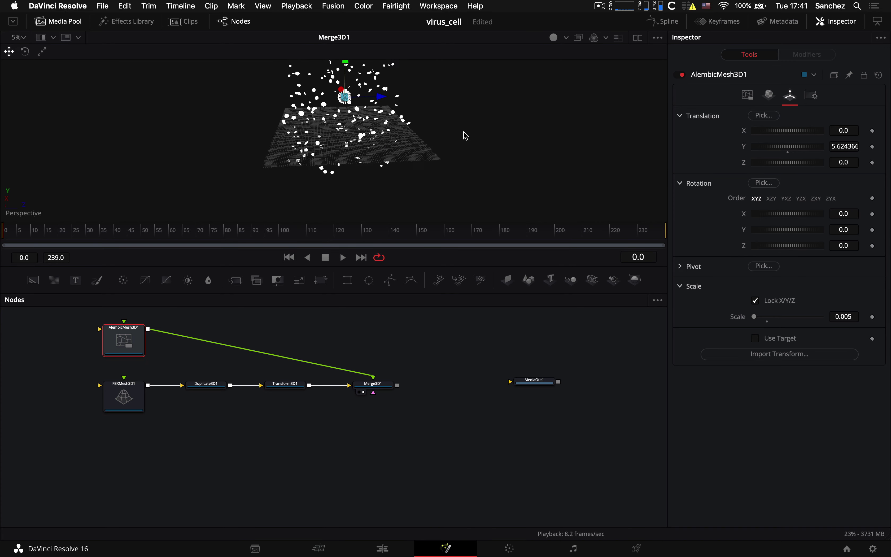
pyautogui.scroll(-5, 463, 131)
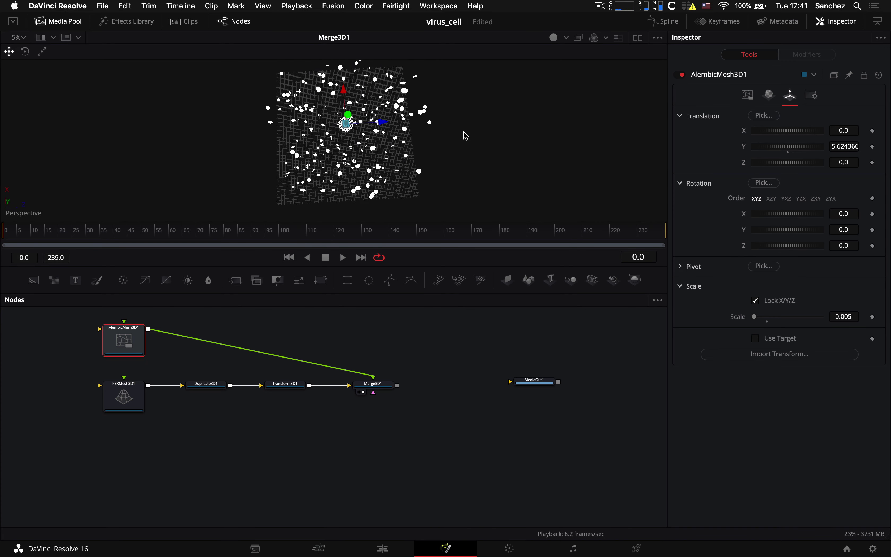
pyautogui.scroll(5, 464, 131)
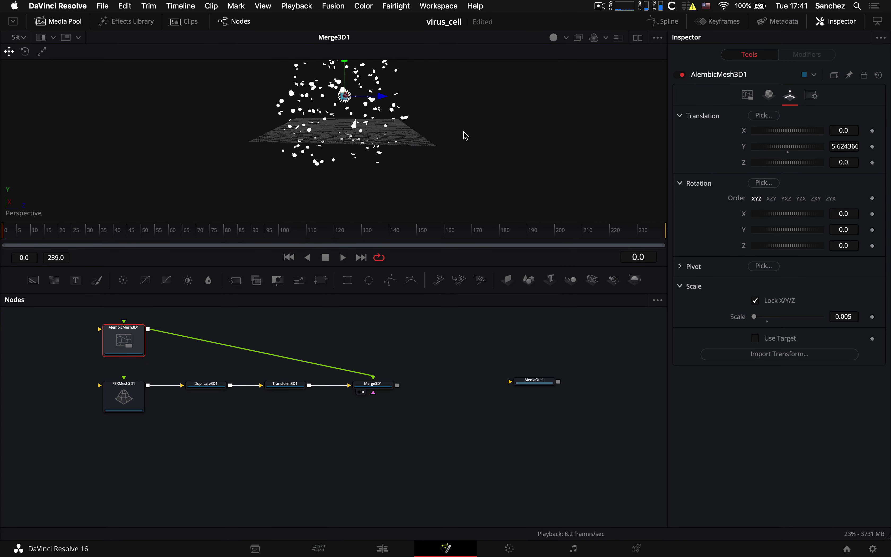
pyautogui.scroll(5, 463, 132)
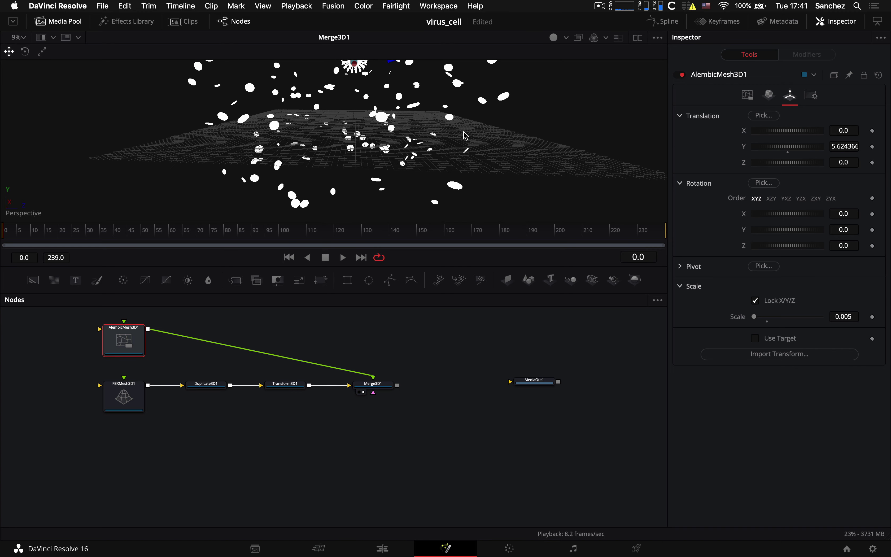
# - Reduce the virus mesh's scale to 0.003 and inspect its size among the blood cells from several distances and angles
pyautogui.scroll(-5, 430, 124)
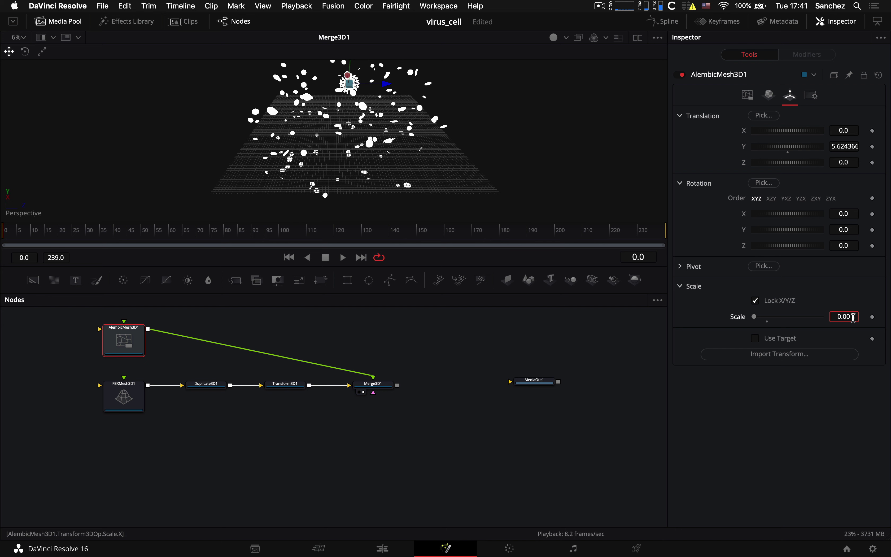
pyautogui.press('Return')
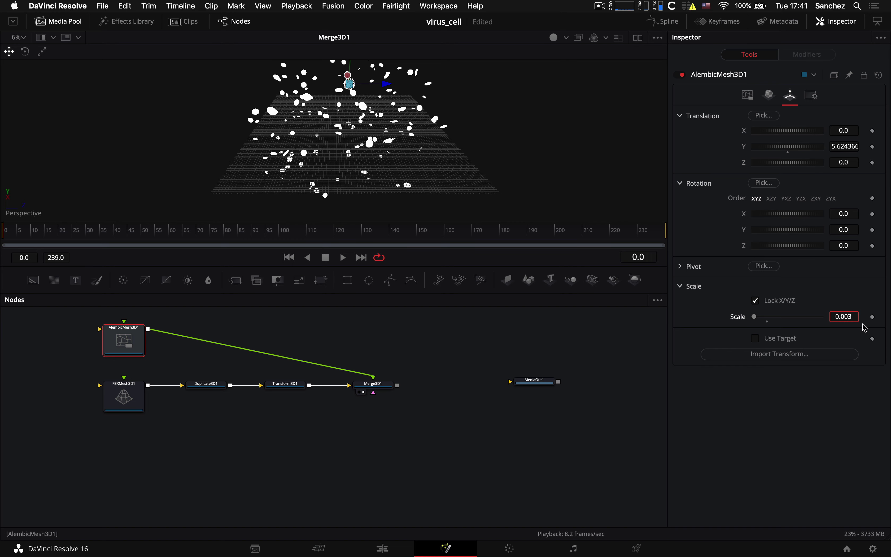
pyautogui.scroll(10, 389, 90)
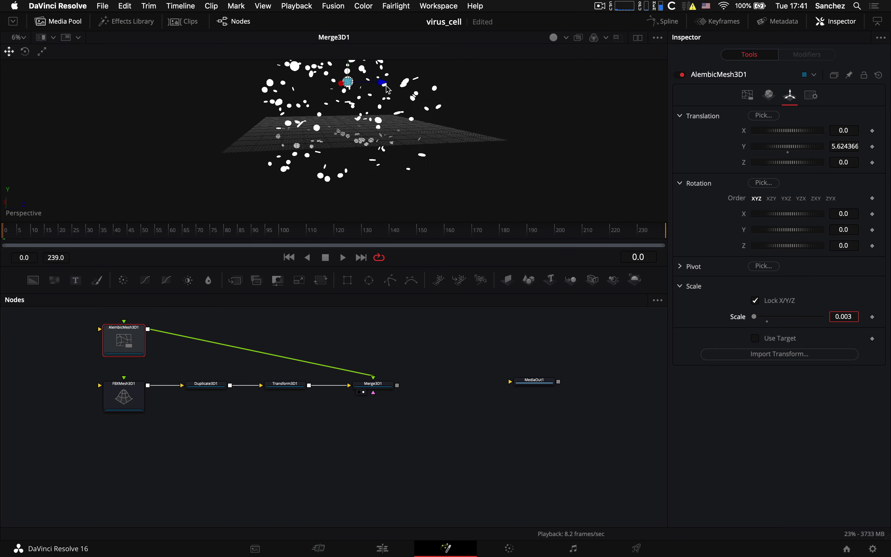
pyautogui.scroll(-10, 387, 89)
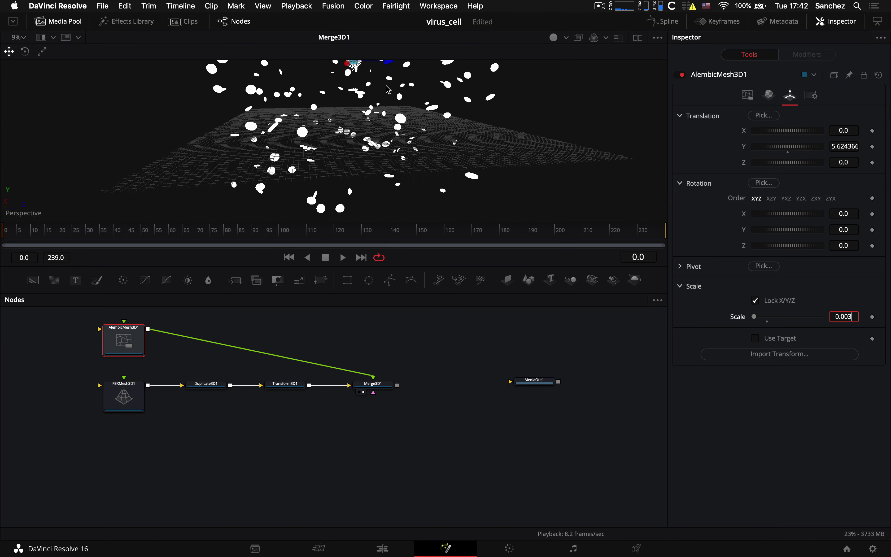
pyautogui.scroll(8, 388, 89)
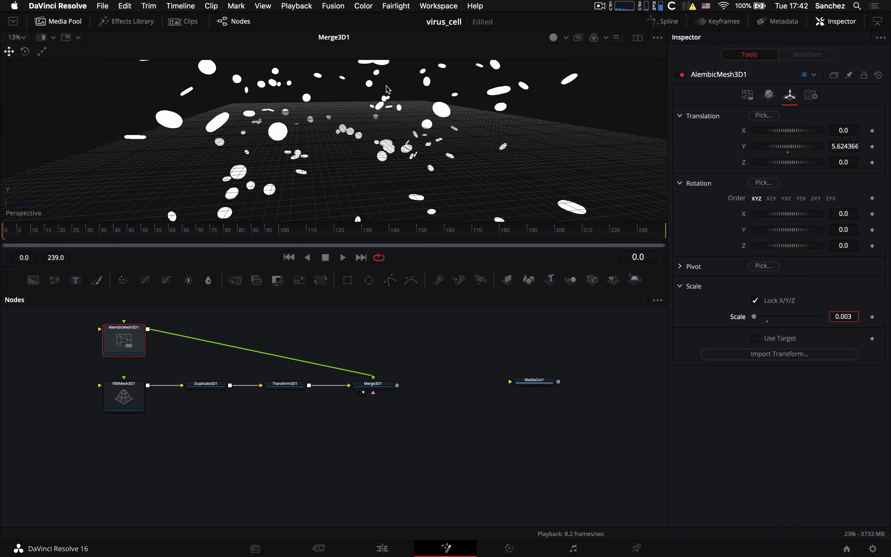
pyautogui.moveTo(388, 89); pyautogui.dragTo(387, 89)
pyautogui.scroll(15, 388, 89)
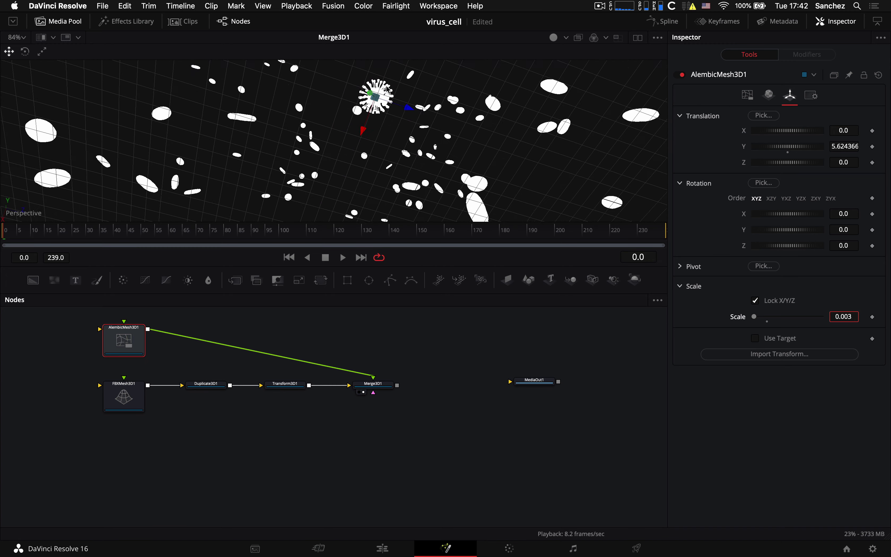
pyautogui.scroll(10, 387, 89)
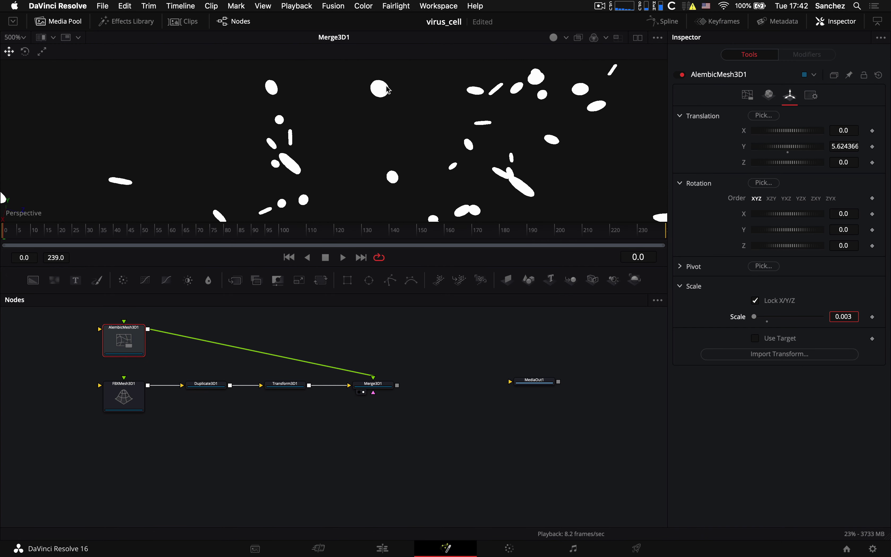
pyautogui.scroll(15, 388, 90)
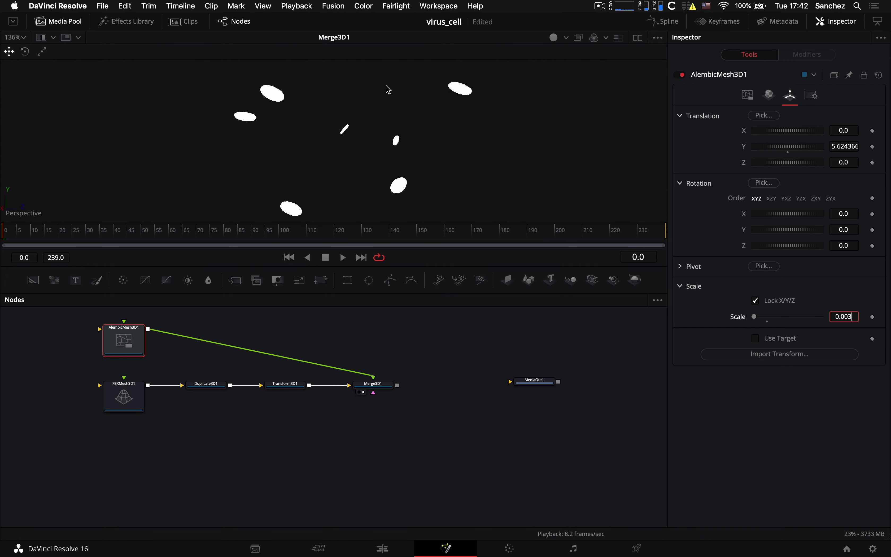
pyautogui.scroll(15, 389, 89)
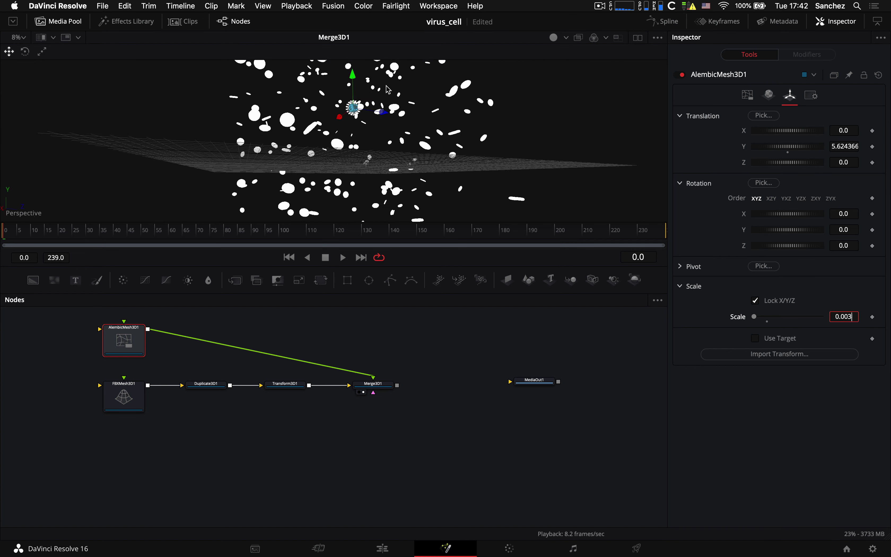
pyautogui.scroll(2, 389, 89)
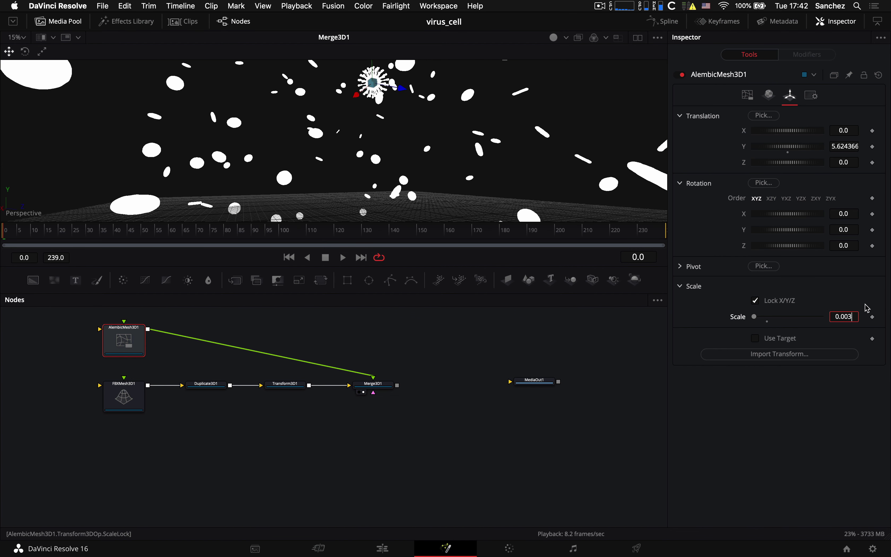
# - Try virus mesh scales of 0.002 and 0.0005
pyautogui.click(858, 317)
pyautogui.write('0.002')
pyautogui.press('Return')
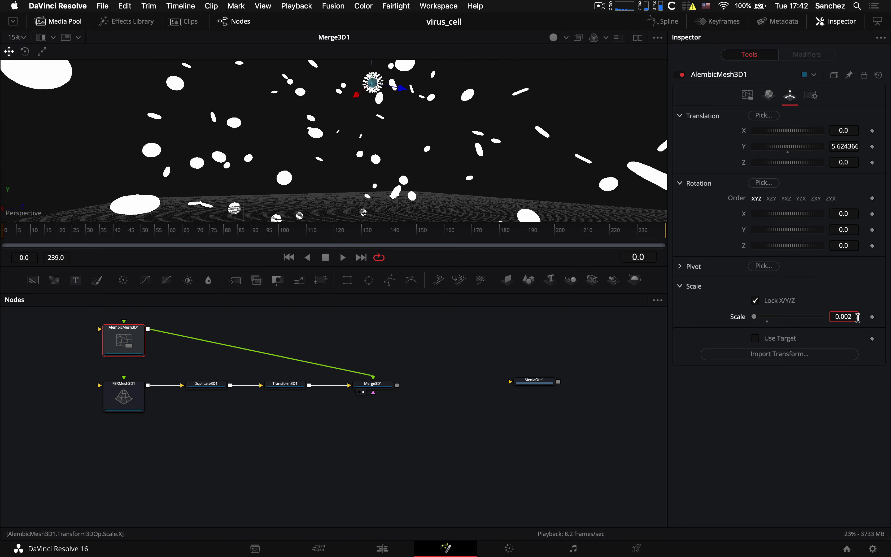
pyautogui.press('BackSpace')
pyautogui.press('Return')
pyautogui.write('5')
pyautogui.press('Return')
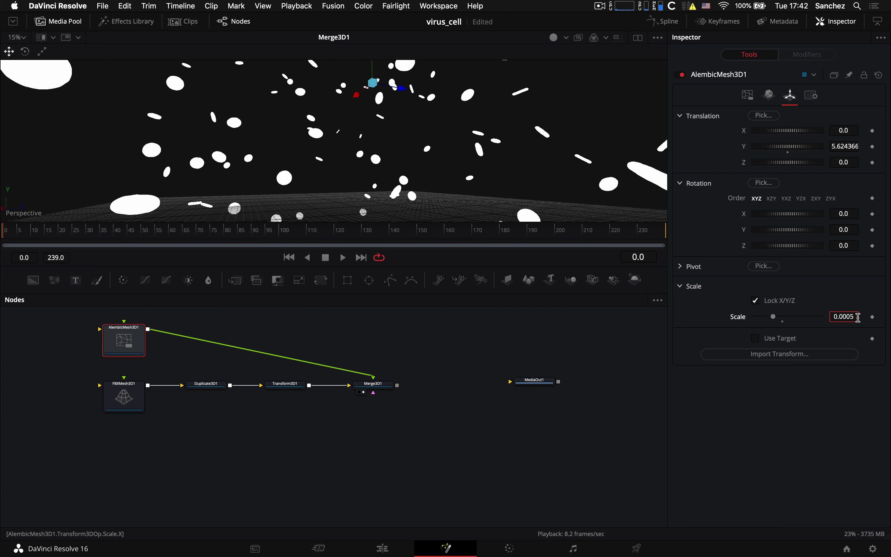
# - Set the virus mesh's scale to 0.0015 and check its size against the surrounding blood cells
pyautogui.press('BackSpace')
pyautogui.press('BackSpace')
pyautogui.write('2')
pyautogui.press('Return')
pyautogui.scroll(1, 380, 144)
pyautogui.scroll(-1, 380, 143)
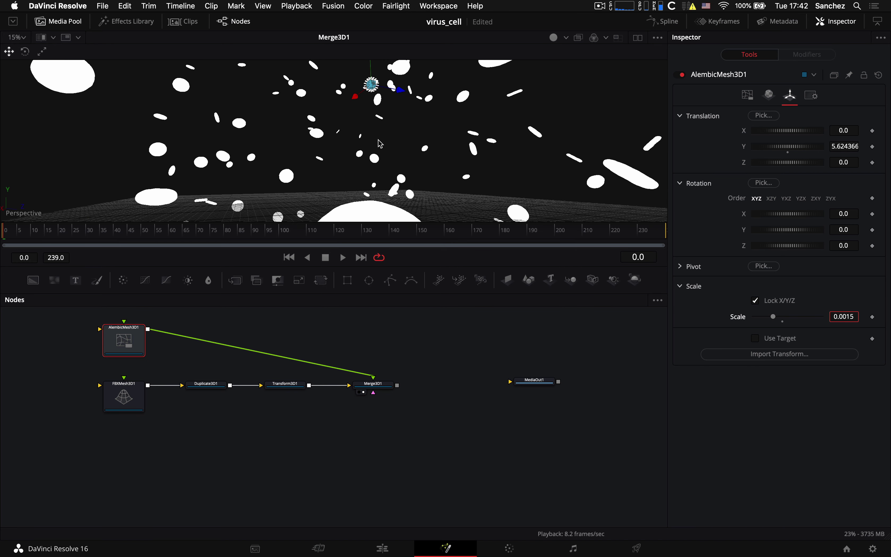
pyautogui.scroll(8, 393, 137)
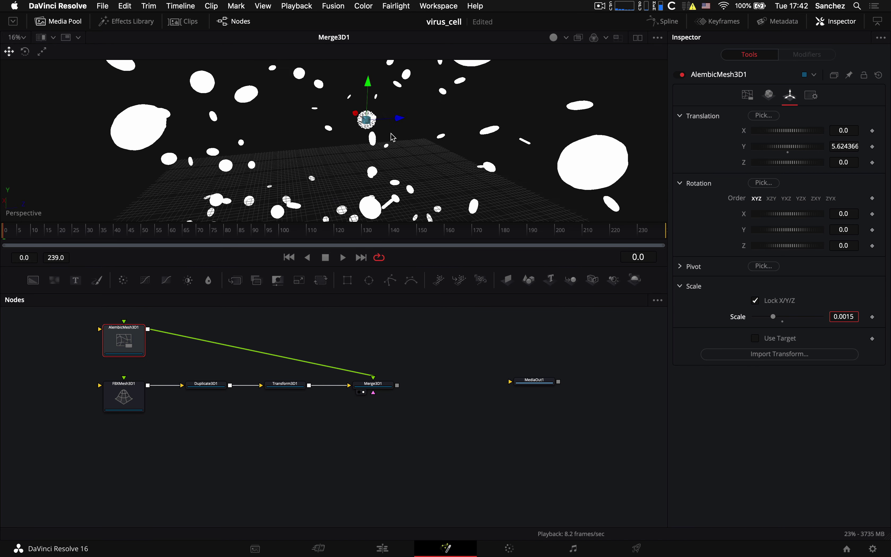
# - Set the virus mesh's scale to 0.001 and compare its size with the surrounding blood cells from near and far
pyautogui.scroll(1, 392, 137)
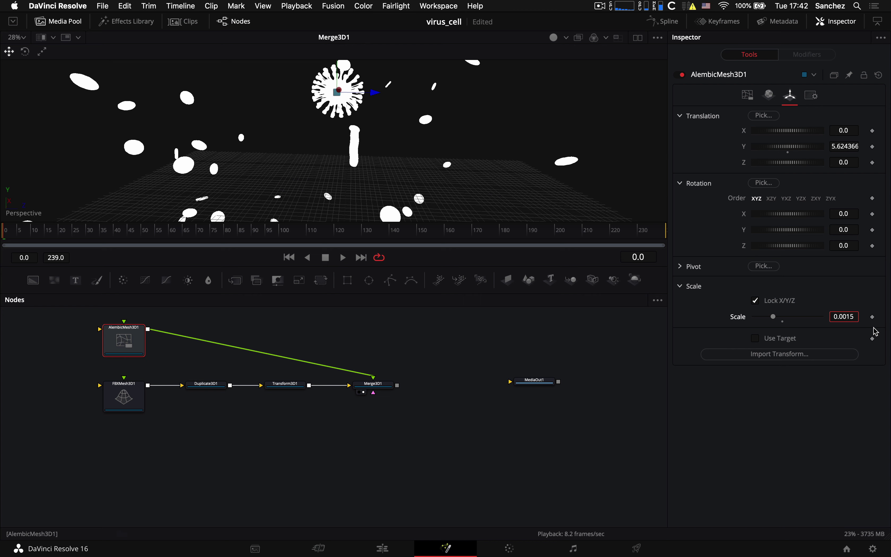
pyautogui.press('BackSpace')
pyautogui.press('Return')
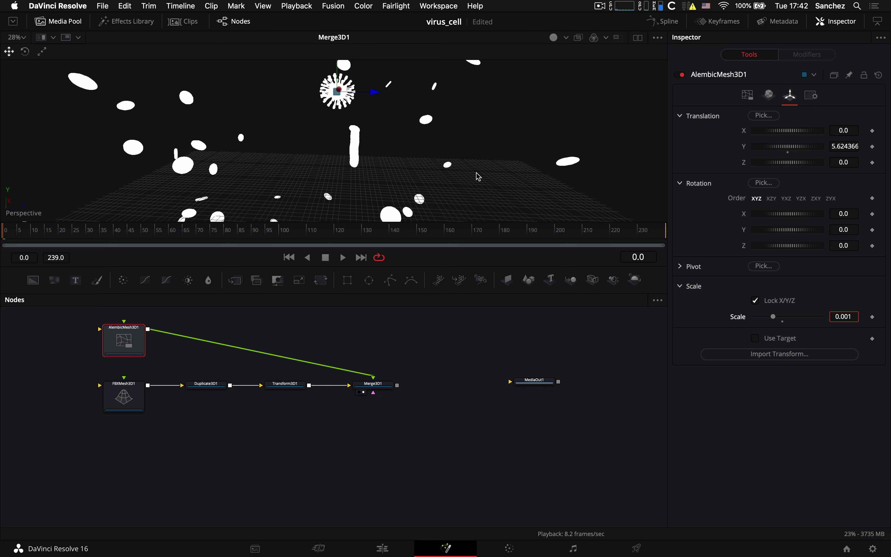
pyautogui.scroll(2, 475, 175)
pyautogui.scroll(-3, 478, 176)
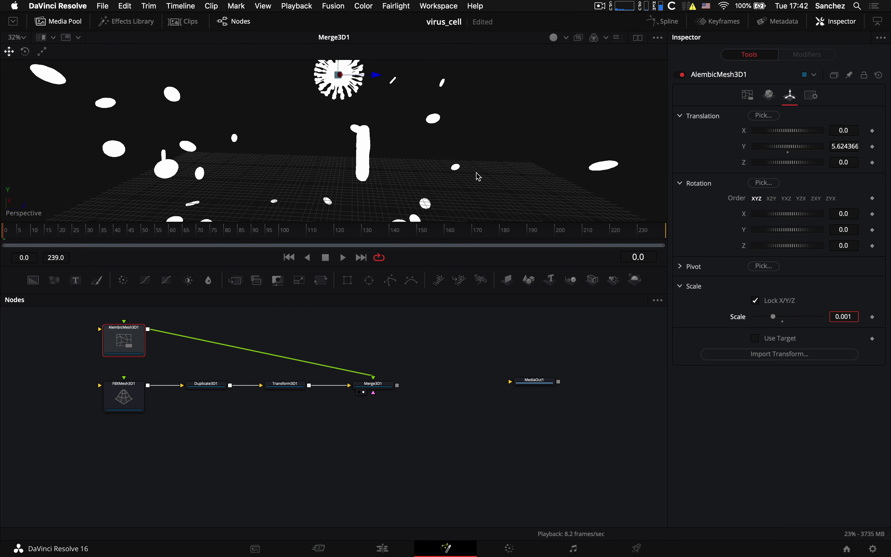
pyautogui.scroll(-1, 478, 177)
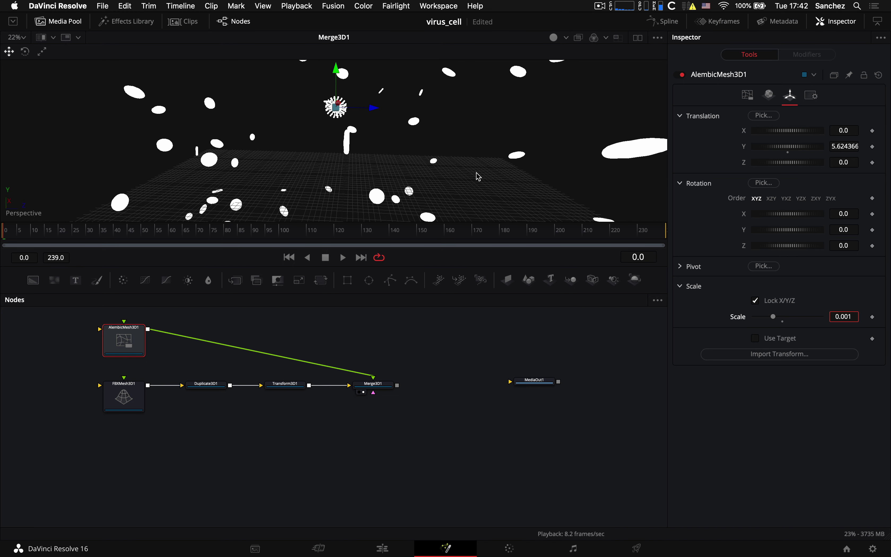
pyautogui.scroll(-1, 478, 177)
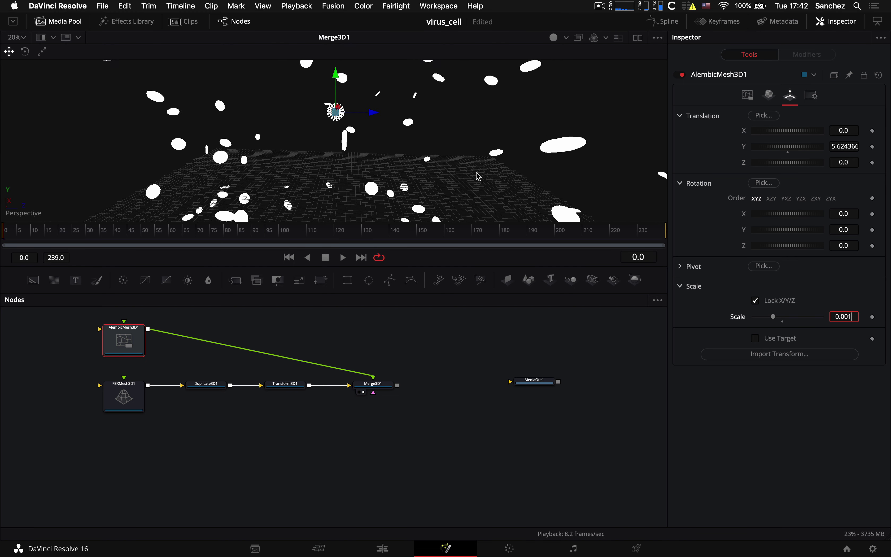
pyautogui.scroll(-10, 478, 177)
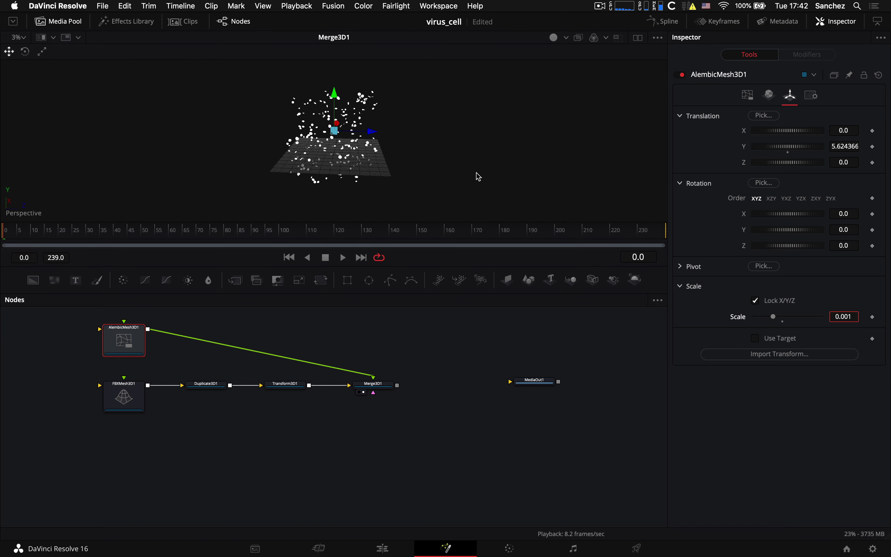
pyautogui.scroll(10, 479, 177)
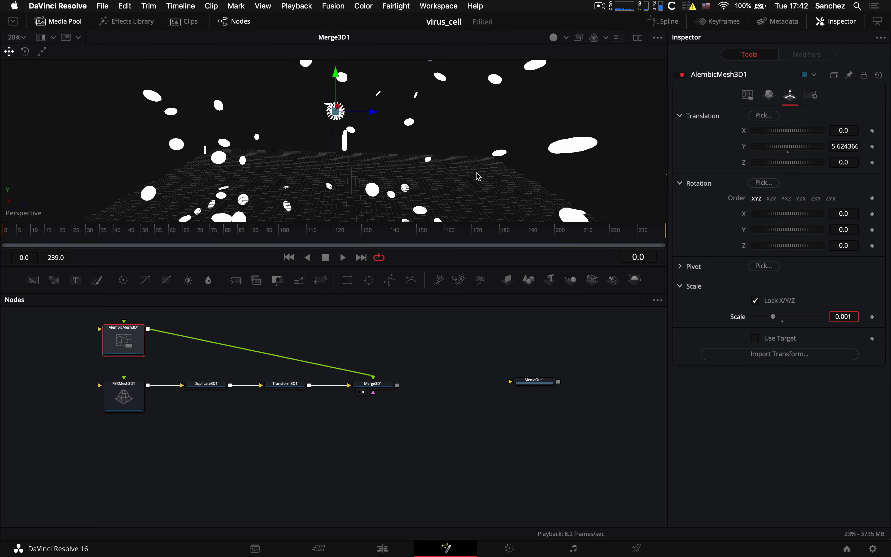
pyautogui.scroll(-3, 479, 177)
pyautogui.scroll(10, 478, 176)
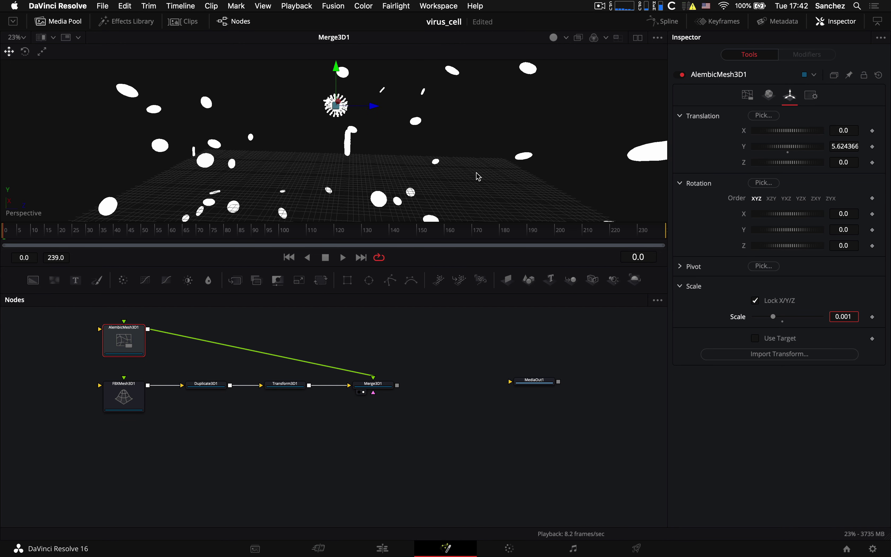
pyautogui.scroll(-2, 478, 177)
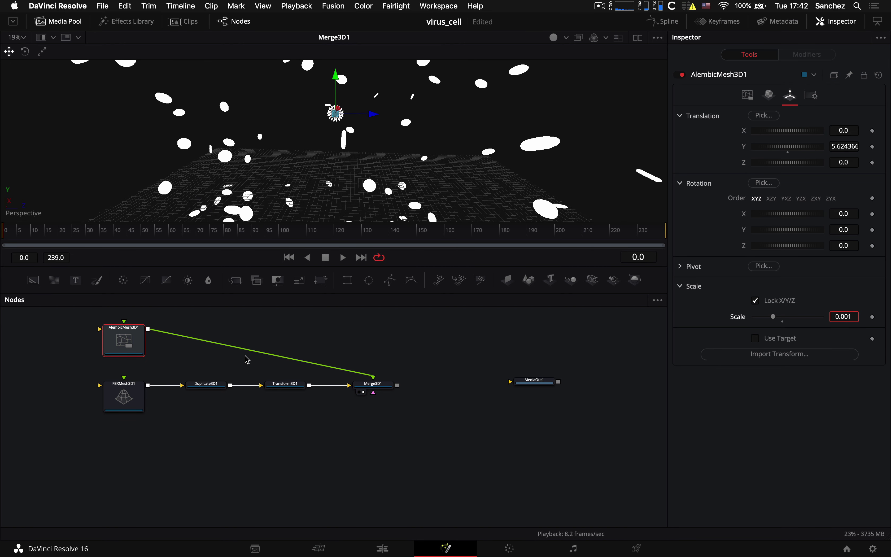
# - Try 300 as the last copy of the duplicated blood cells, settle on 500, and check the cloud's density around the virus
pyautogui.click(211, 386)
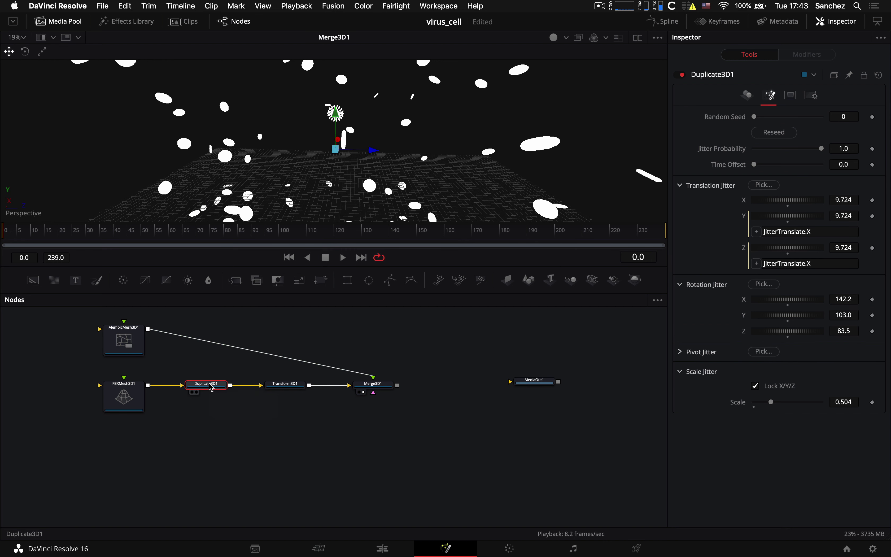
pyautogui.click(748, 97)
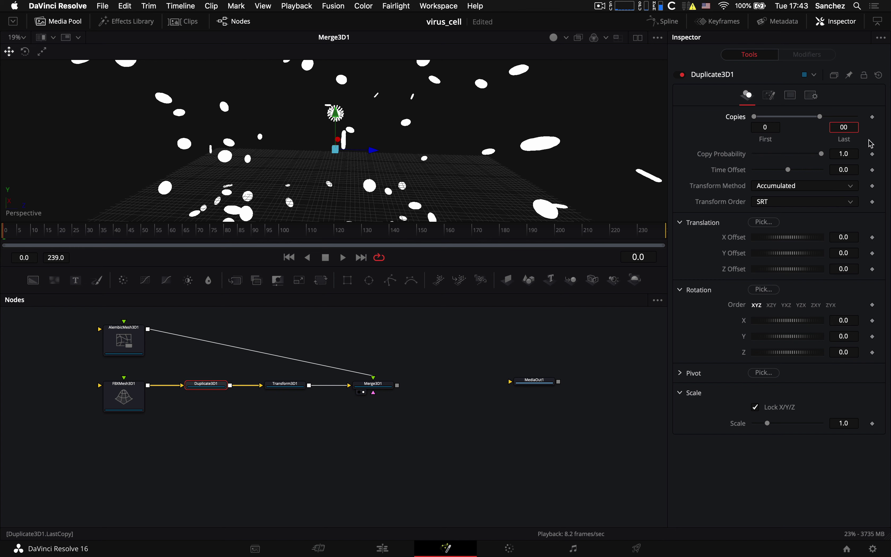
pyautogui.press('Tab')
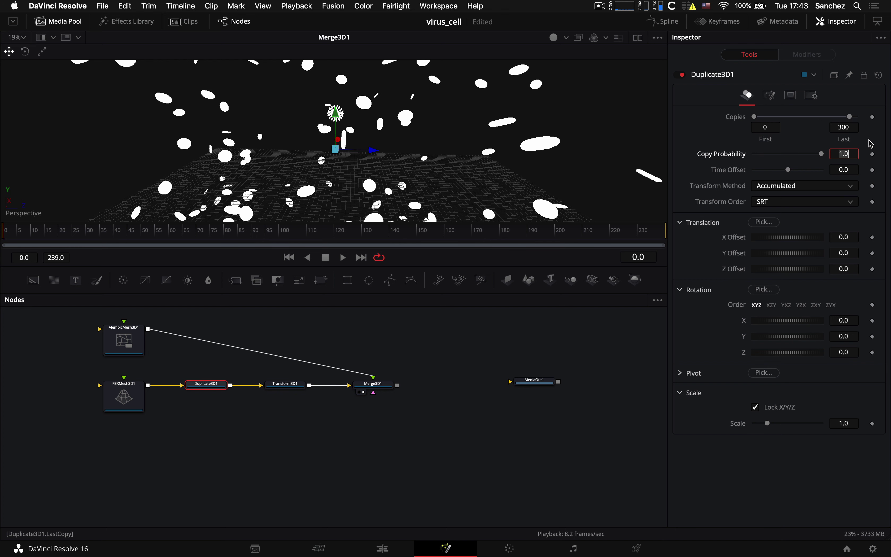
pyautogui.click(843, 128)
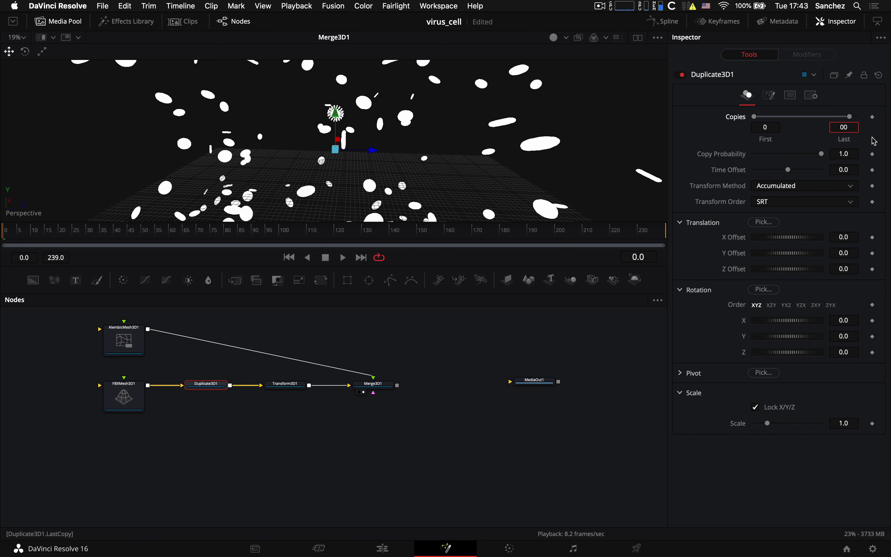
pyautogui.press('Tab')
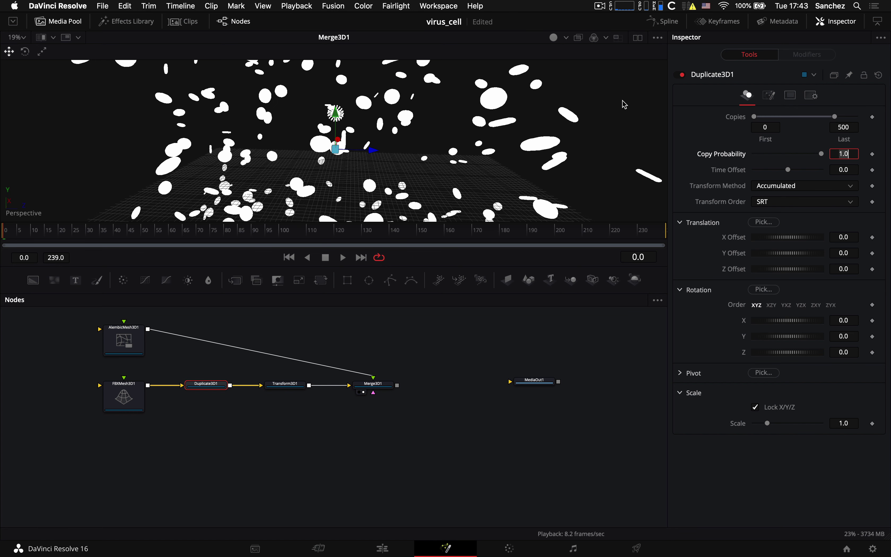
pyautogui.scroll(3, 430, 125)
pyautogui.scroll(-4, 430, 125)
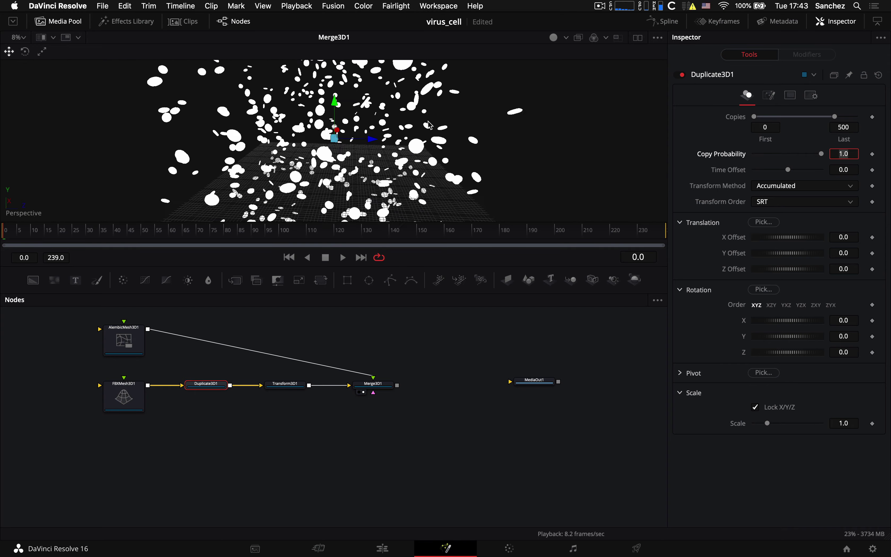
pyautogui.scroll(2, 430, 125)
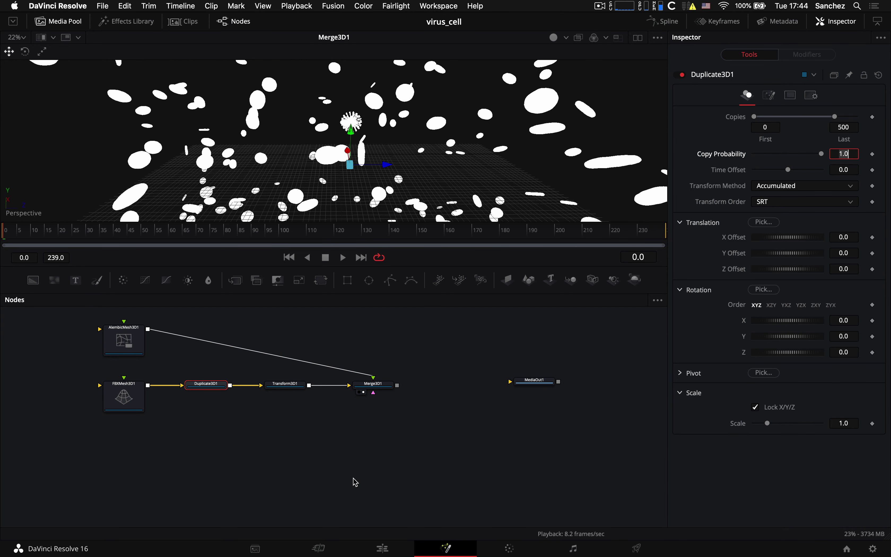
# - Switch to Finder and preview the Comp 1_1.mov background clip in the virus folder
pyautogui.hotkey('ctrl', 'Up')
pyautogui.press('Escape')
pyautogui.press('super+Tab')
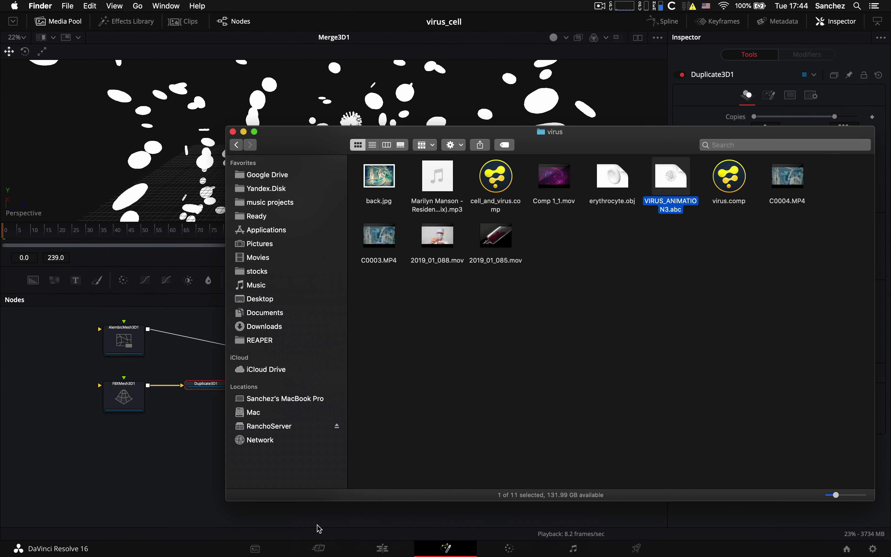
pyautogui.click(567, 183)
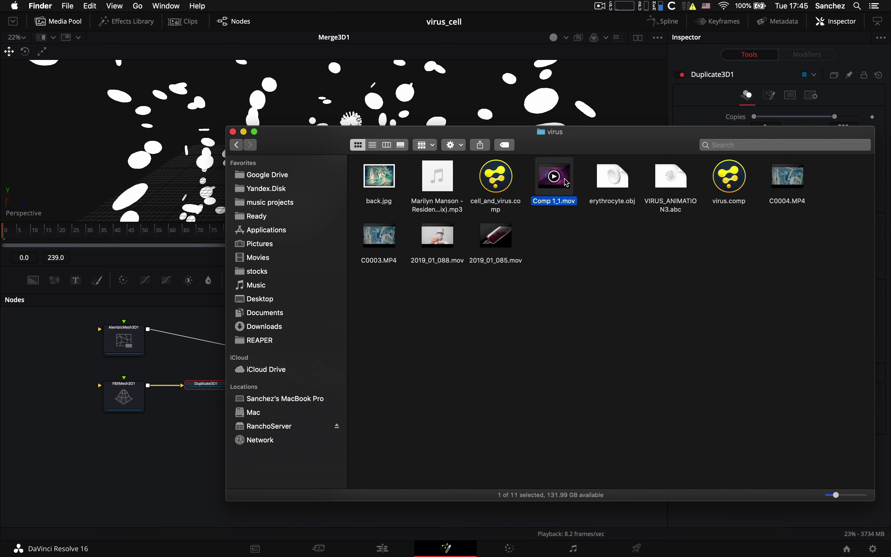
pyautogui.press('space')
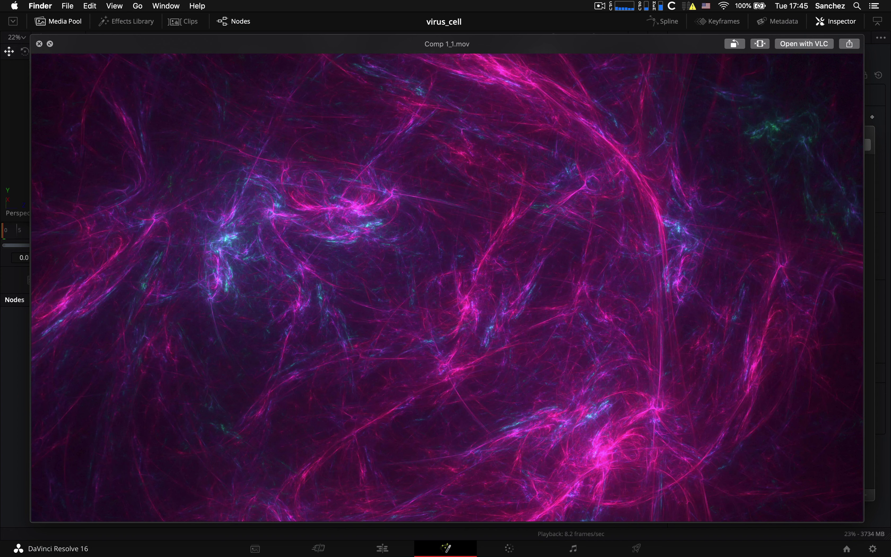
pyautogui.press('space')
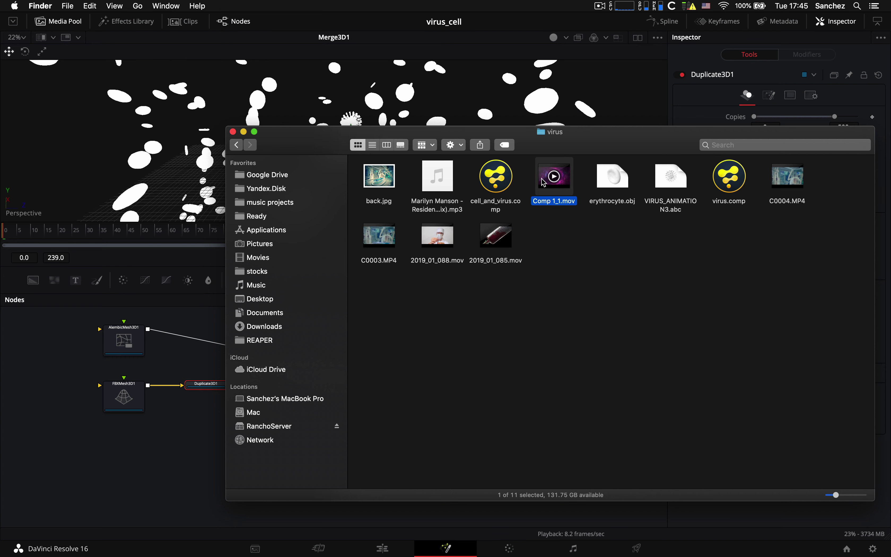
# - Add Comp 1_1.mov to the node graph beneath the FBX mesh node and look up the Image Plane 3D tool
pyautogui.moveTo(544, 183); pyautogui.dragTo(129, 454)
pyautogui.click(125, 469)
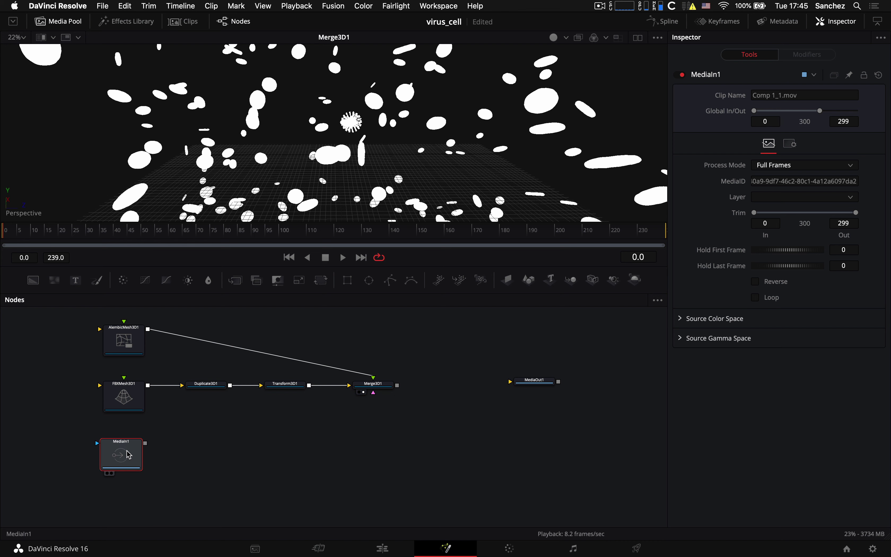
pyautogui.moveTo(127, 451); pyautogui.dragTo(126, 452)
pyautogui.hotkey('shift', 'space')
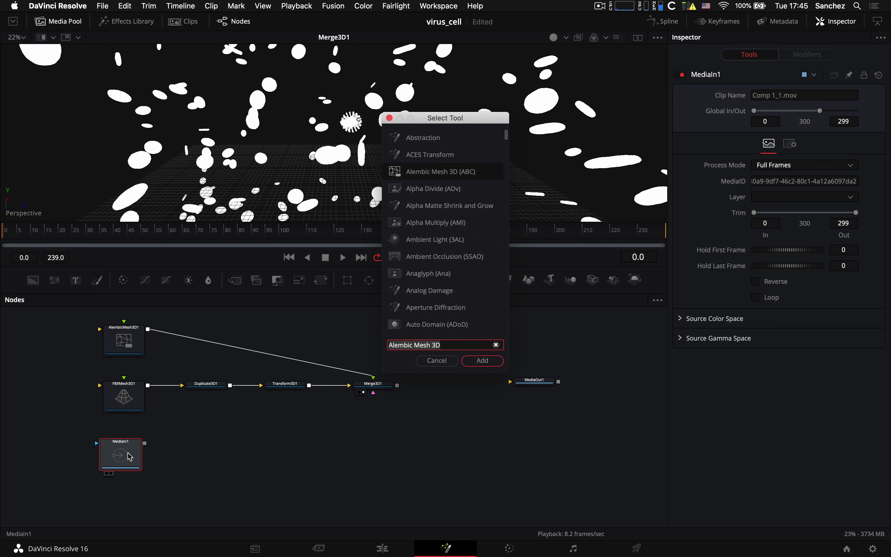
pyautogui.write('ima')
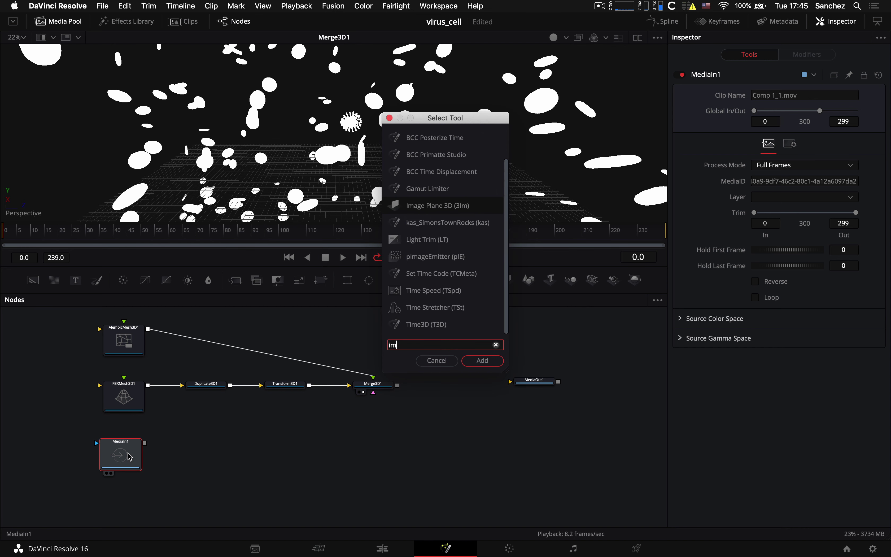
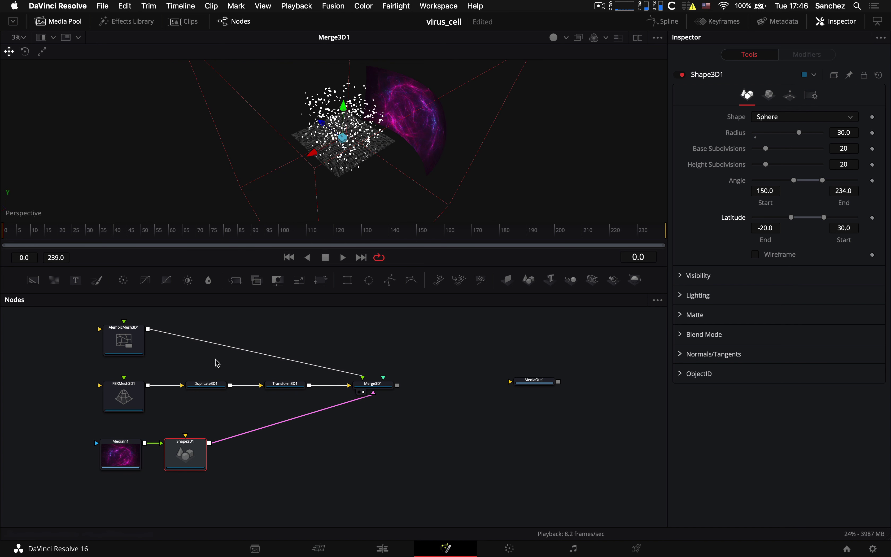
# - Space out the Shape3D1 and Merge3D1 nodes and attach a Camera 3D to the merge
pyautogui.moveTo(189, 461); pyautogui.dragTo(201, 461)
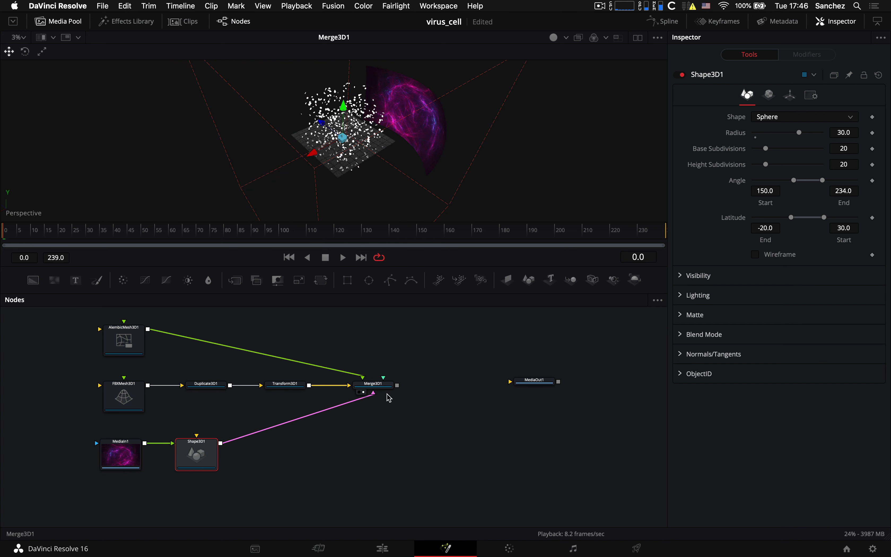
pyautogui.moveTo(381, 384); pyautogui.dragTo(394, 387)
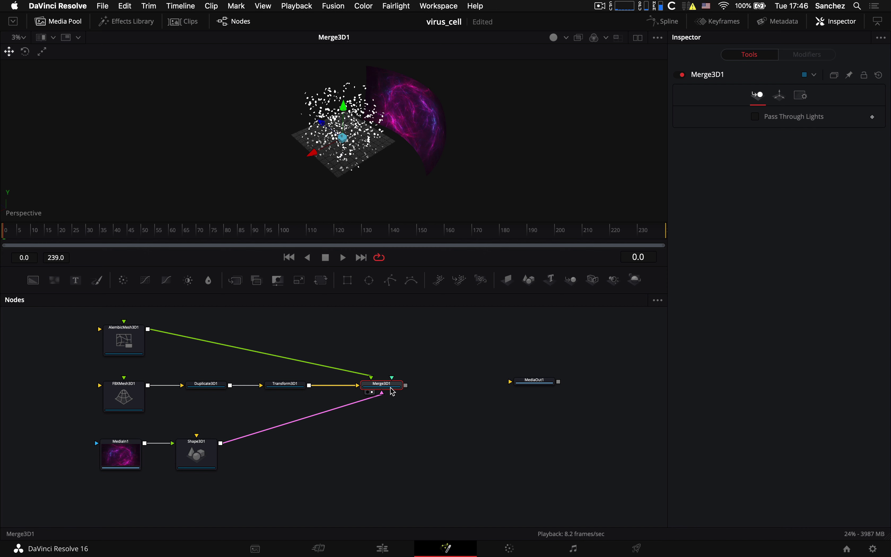
pyautogui.hotkey('shift', 'space')
pyautogui.write('shape')
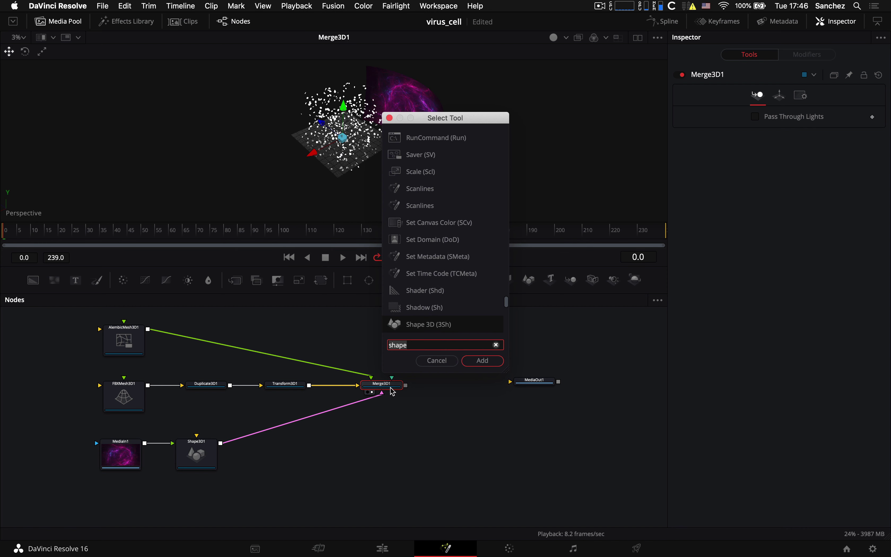
pyautogui.press('BackSpace')
pyautogui.press('BackSpace')
pyautogui.press('BackSpace')
pyautogui.press('BackSpace')
pyautogui.press('BackSpace')
pyautogui.write('came')
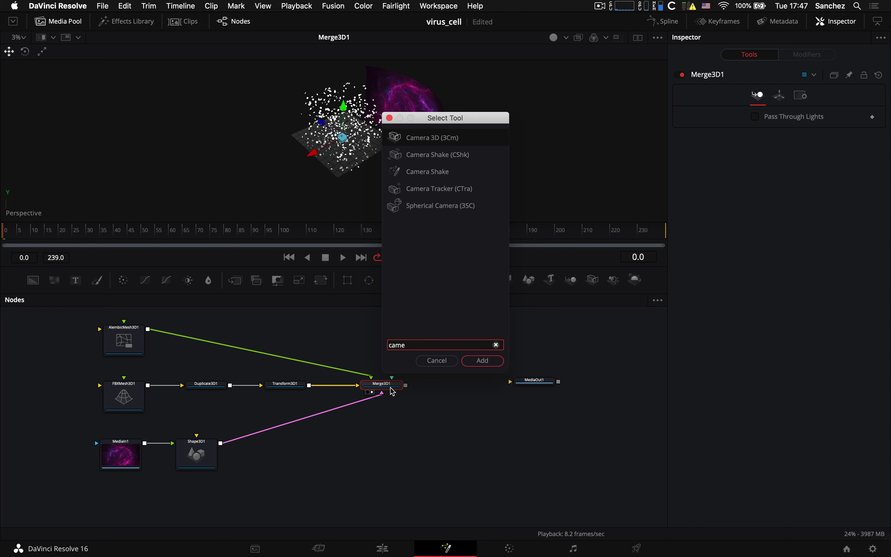
pyautogui.press('Down')
pyautogui.press('Up')
pyautogui.press('Return')
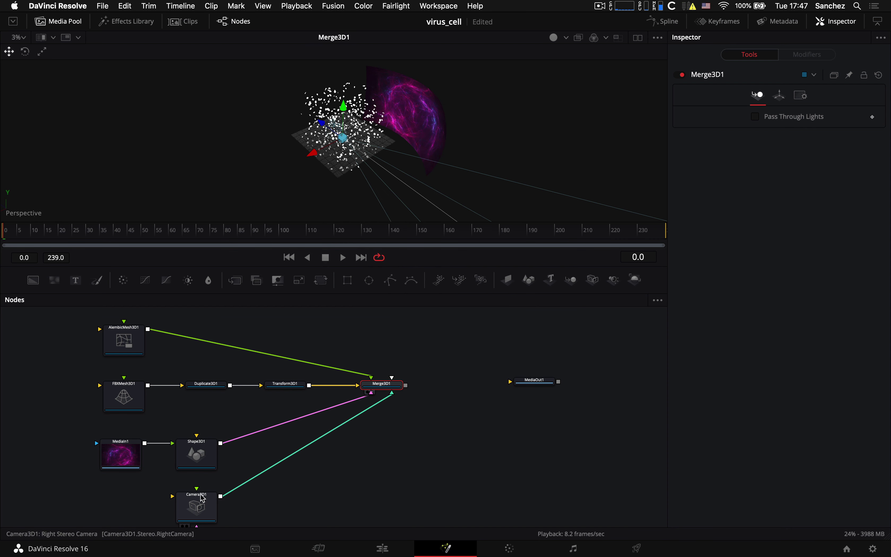
# - Arrange the camera node beneath Merge3D1 and MediaOut1 farther from the merge, and switch to the dual-viewer layout
pyautogui.moveTo(195, 506); pyautogui.dragTo(404, 470)
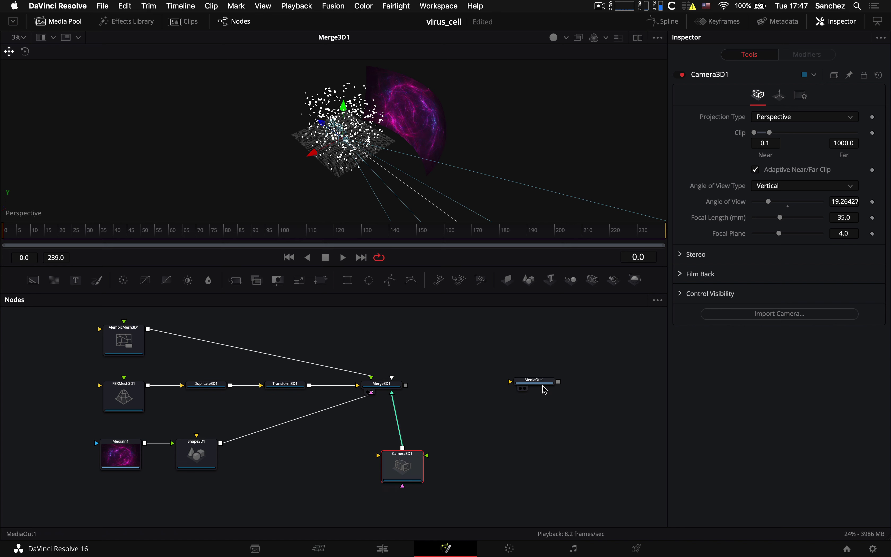
pyautogui.moveTo(540, 385); pyautogui.dragTo(561, 385)
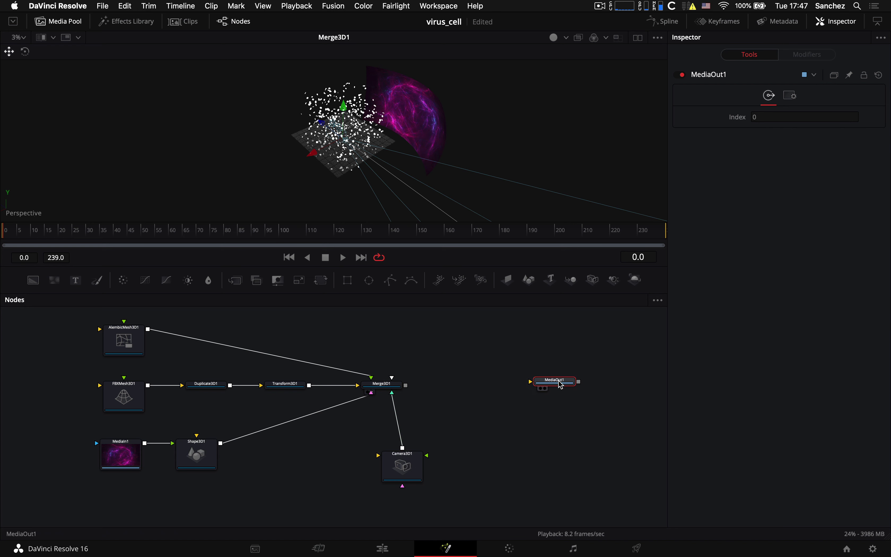
pyautogui.click(639, 38)
# - Add a Renderer 3D node directly after Merge3D1
pyautogui.click(387, 385)
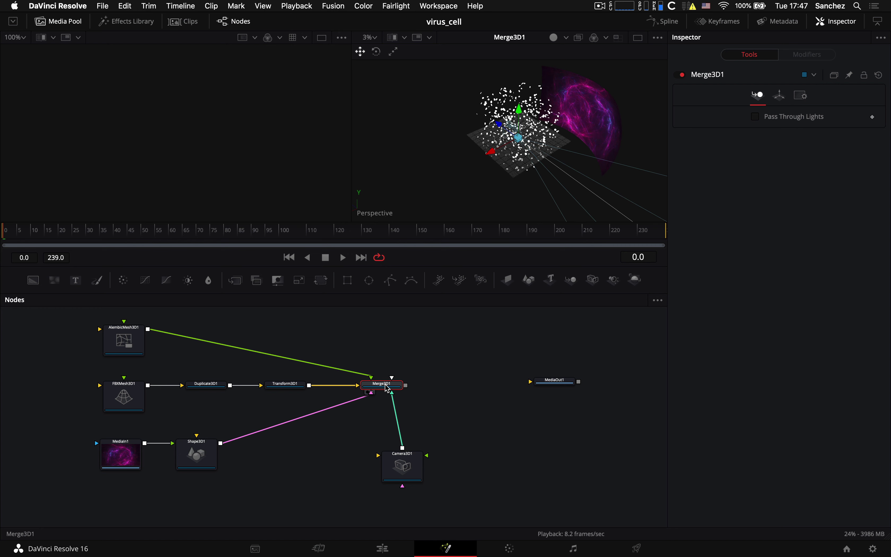
pyautogui.hotkey('shift', 'space')
pyautogui.write('came')
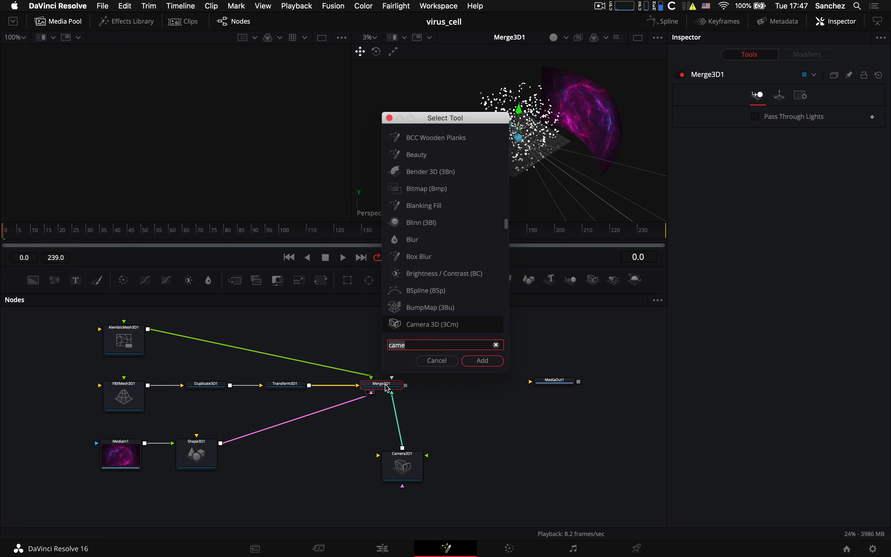
pyautogui.press('BackSpace')
pyautogui.press('BackSpace')
pyautogui.press('BackSpace')
pyautogui.press('BackSpace')
pyautogui.write('render')
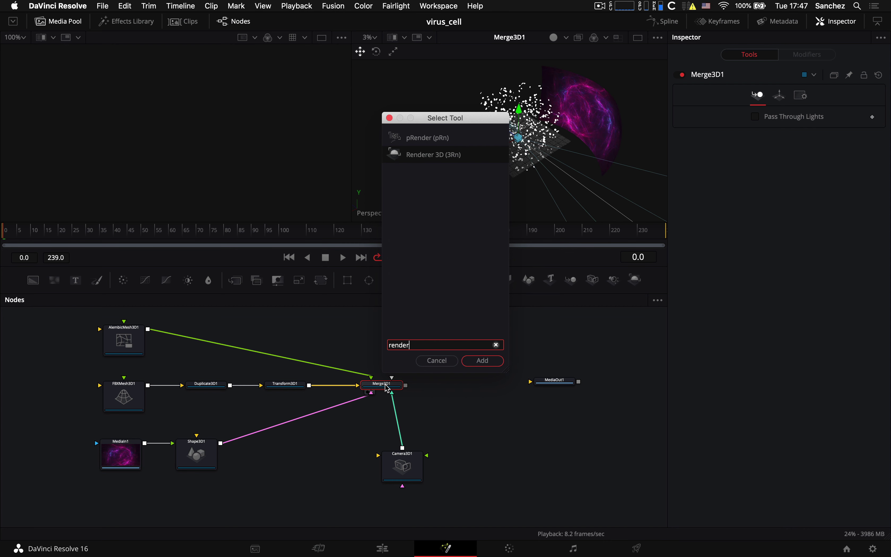
pyautogui.click(483, 361)
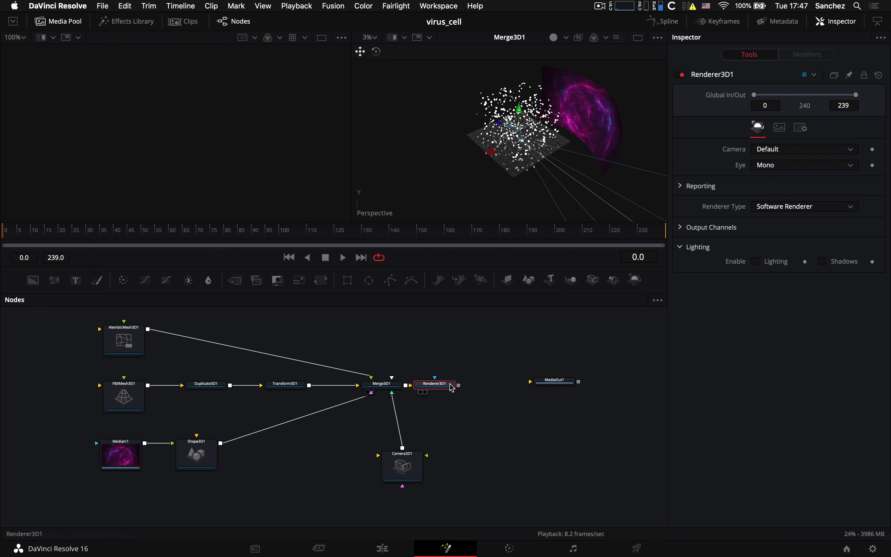
# - Space Renderer3D1 farther from Merge3D1, showing the renderer in the second viewer and the merge in the first
pyautogui.moveTo(451, 385); pyautogui.dragTo(473, 387)
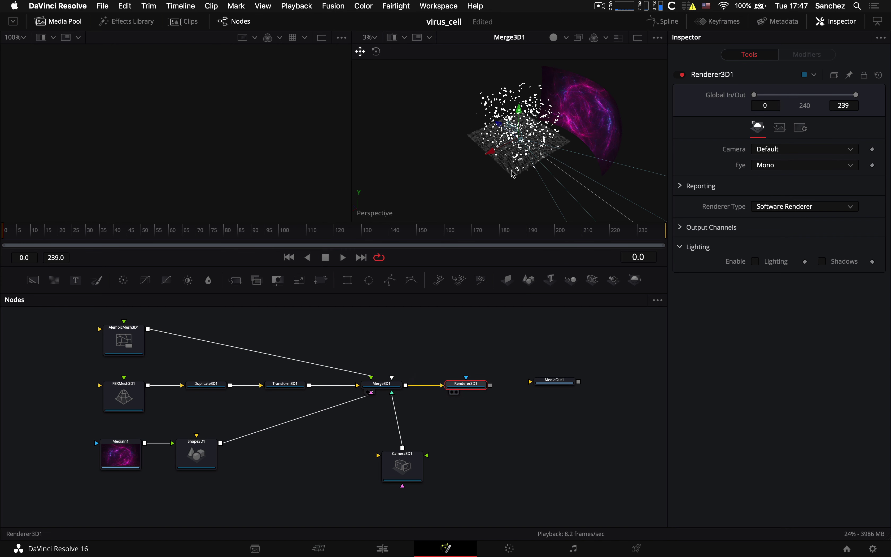
pyautogui.press('2')
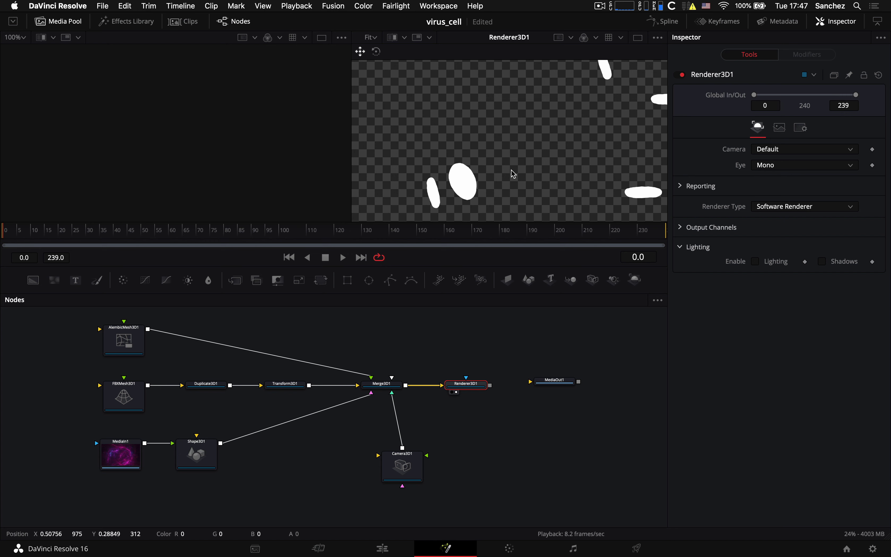
pyautogui.click(384, 388)
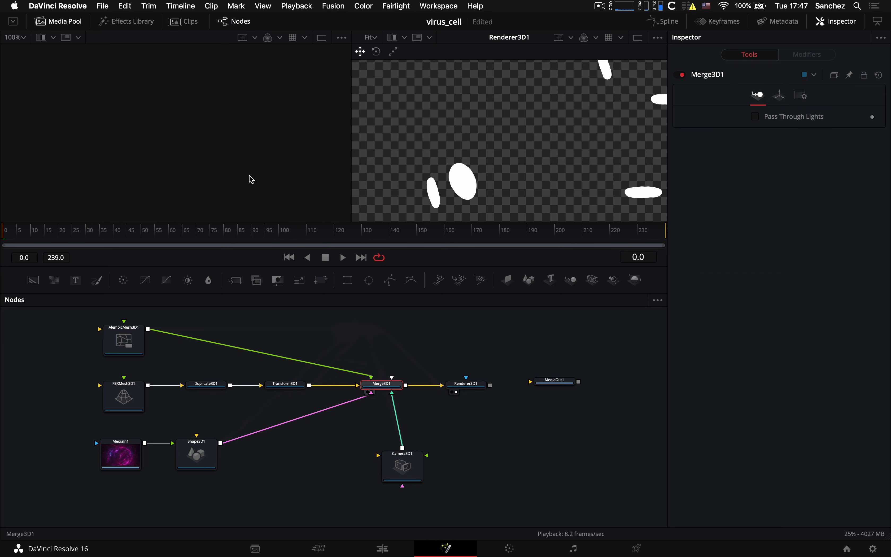
pyautogui.press('1')
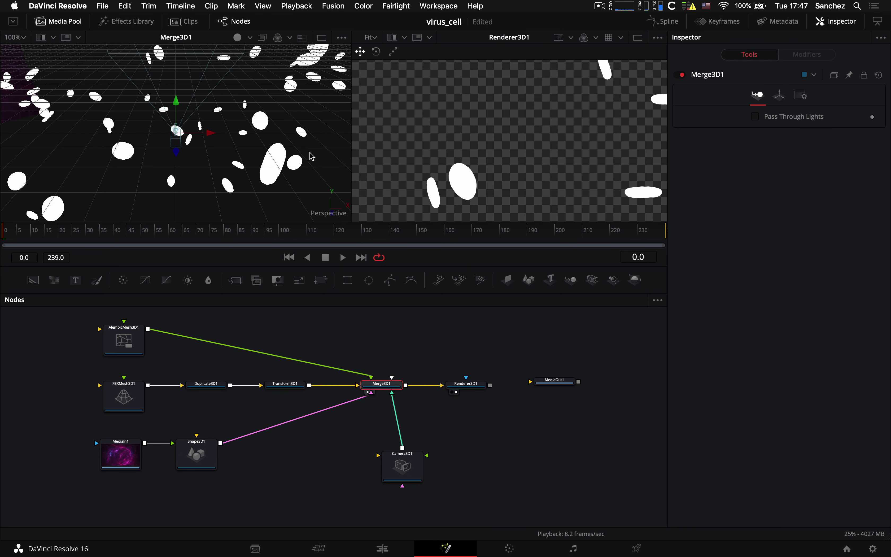
pyautogui.scroll(5, 207, 140)
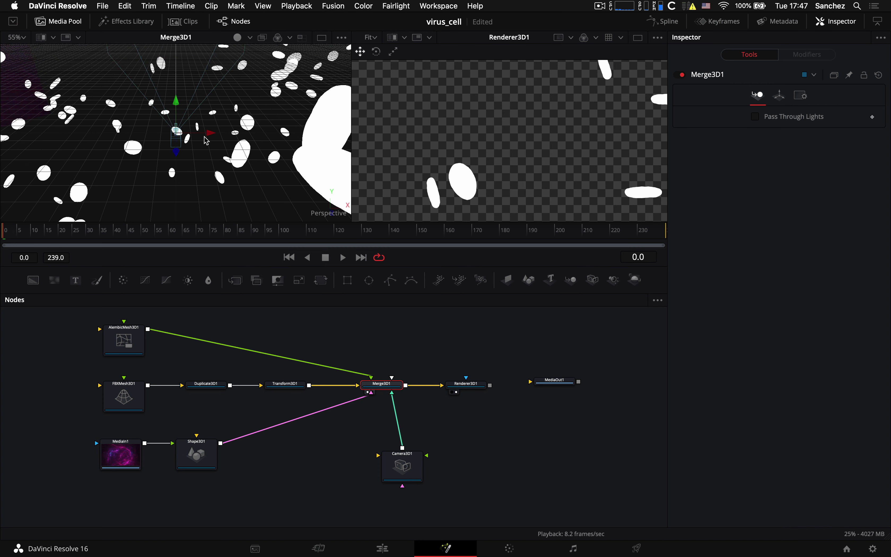
# - Rotate Camera3D1 around its vertical axis to face the video backdrop, setting its Y rotation to 90
pyautogui.click(411, 470)
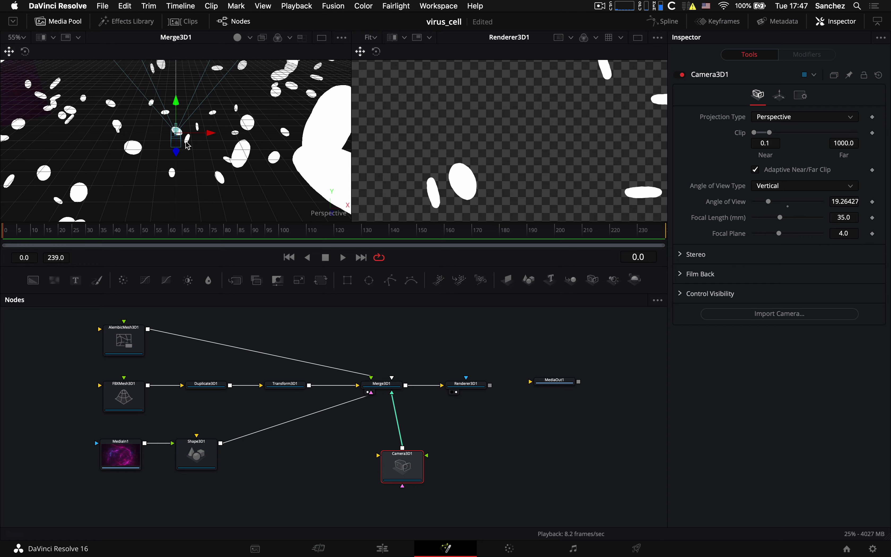
pyautogui.scroll(-3, 187, 145)
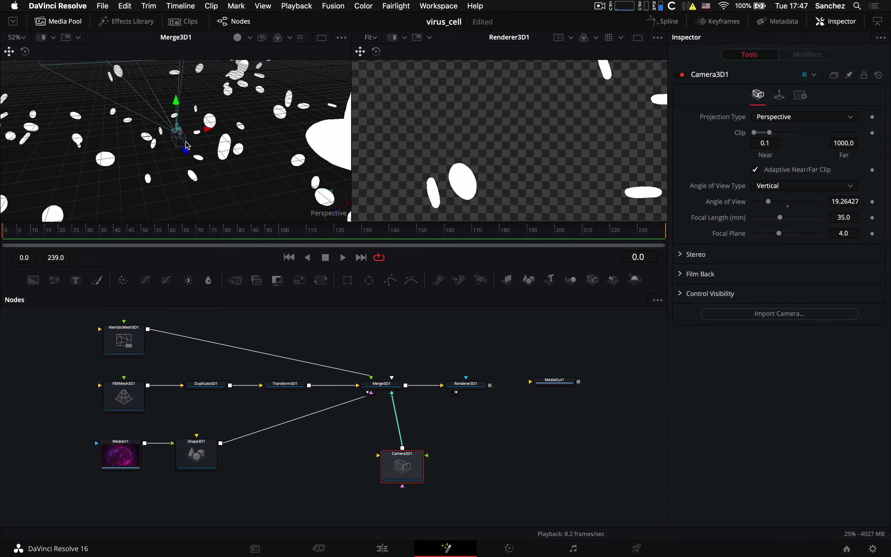
pyautogui.scroll(-10, 187, 145)
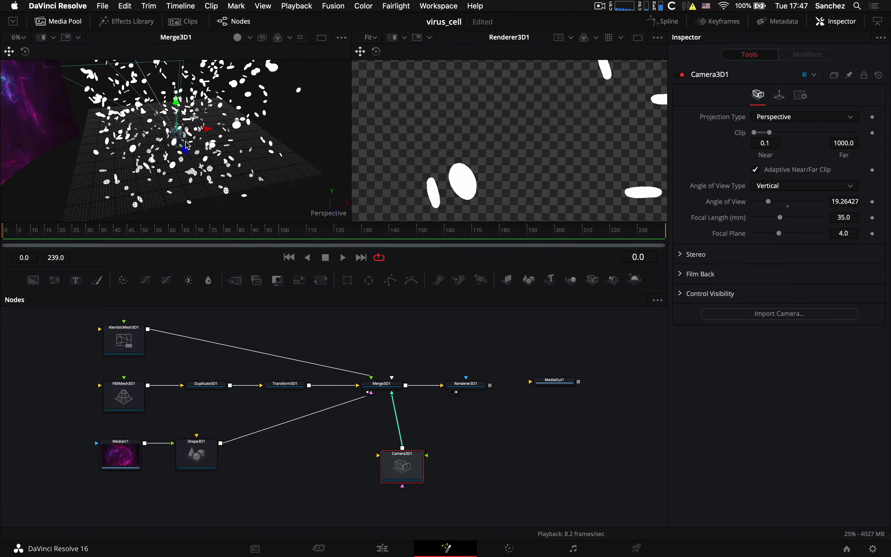
pyautogui.scroll(8, 187, 144)
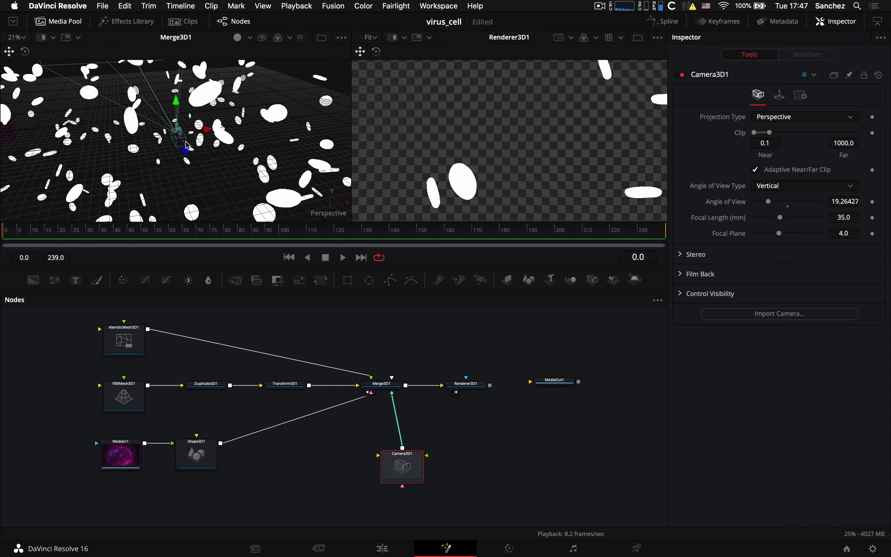
pyautogui.click(25, 51)
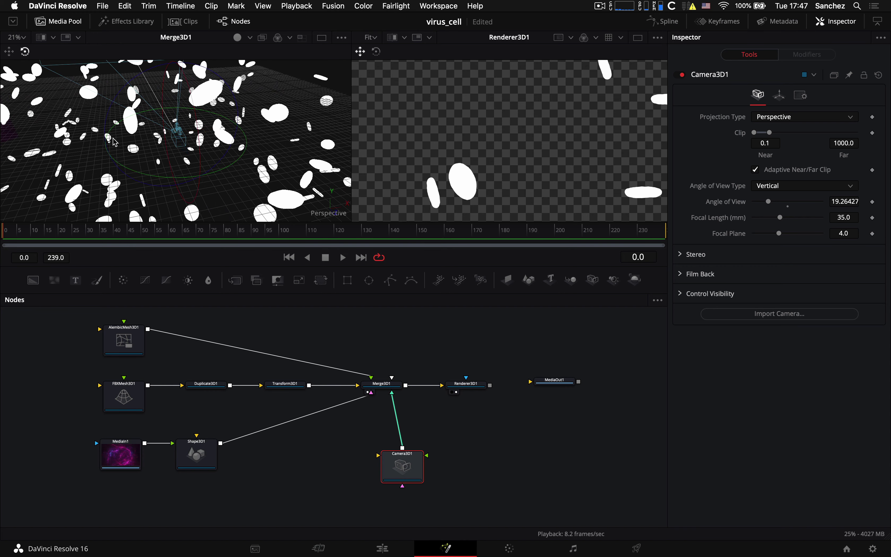
pyautogui.moveTo(107, 146); pyautogui.dragTo(180, 187)
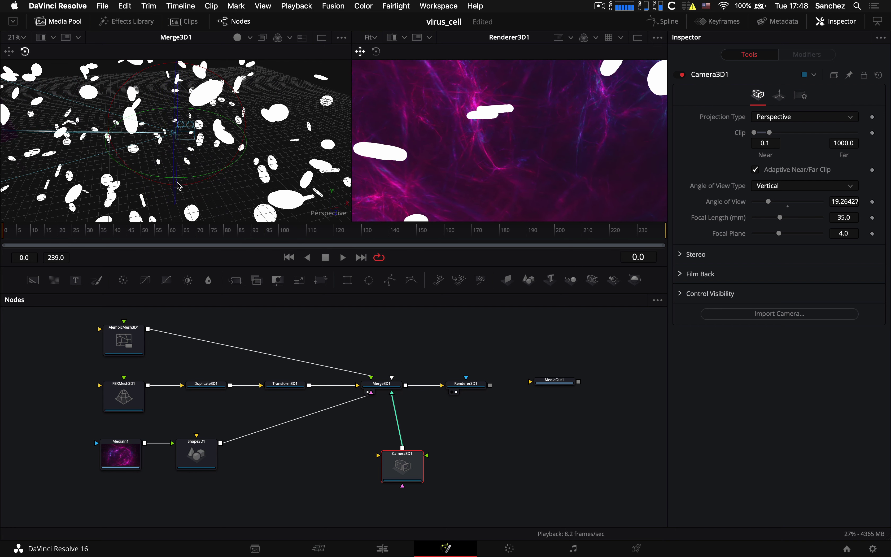
pyautogui.click(782, 96)
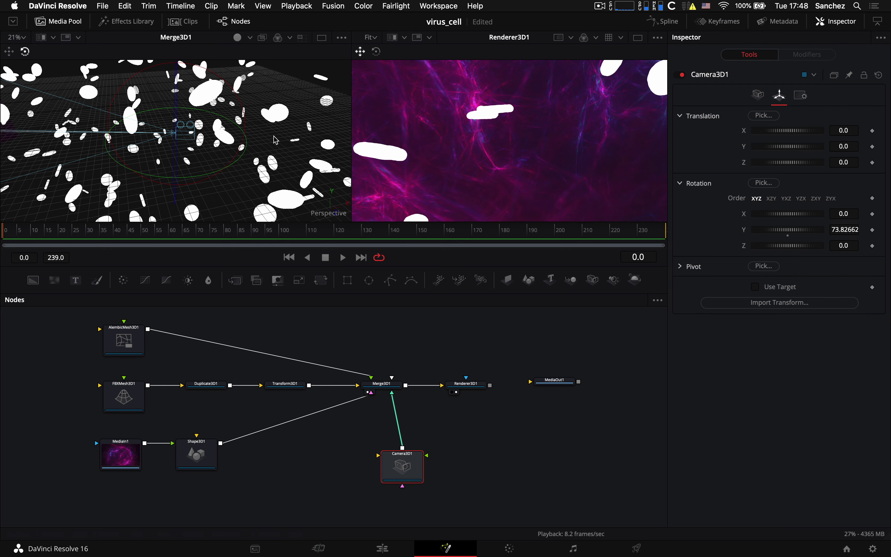
pyautogui.moveTo(115, 166); pyautogui.dragTo(134, 171)
pyautogui.click(853, 229)
pyautogui.write('90')
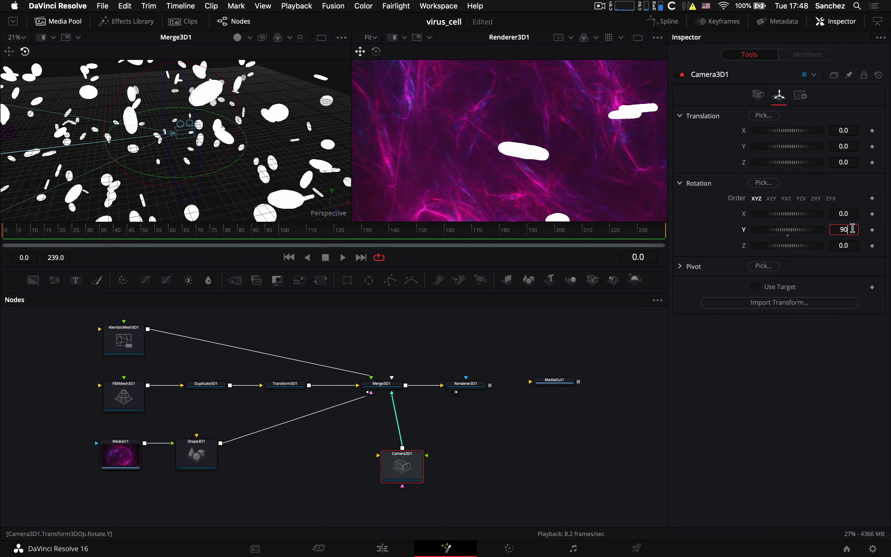
pyautogui.press('Tab')
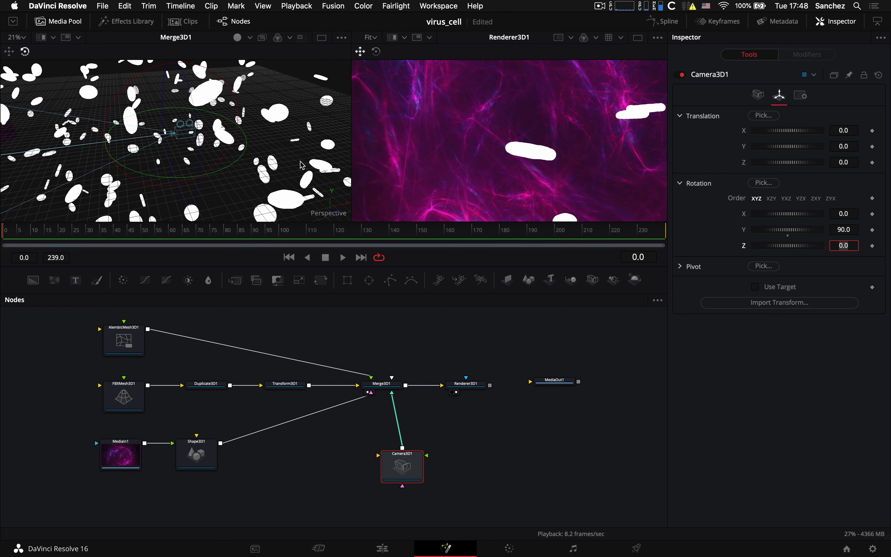
# - Move Camera3D1 back from the backdrop along the X axis to a translation of about 28.5
pyautogui.click(7, 53)
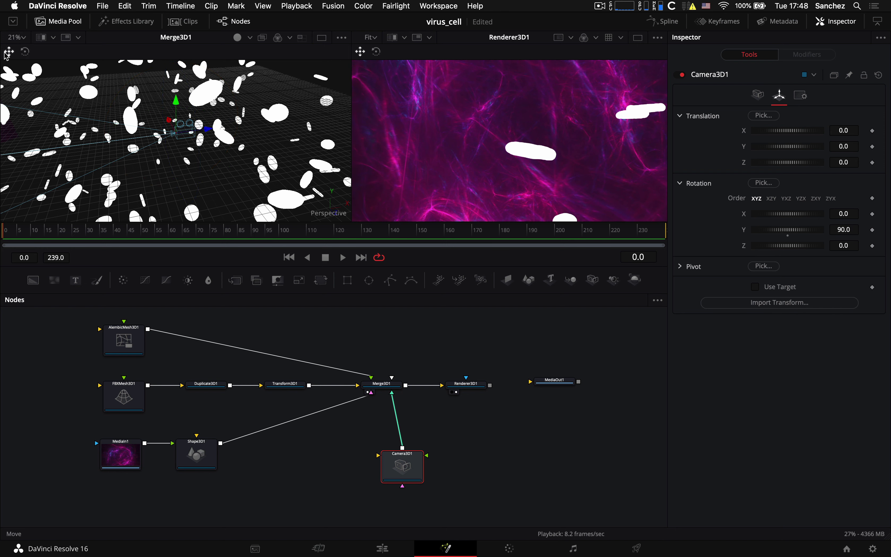
pyautogui.moveTo(170, 124); pyautogui.dragTo(585, 71)
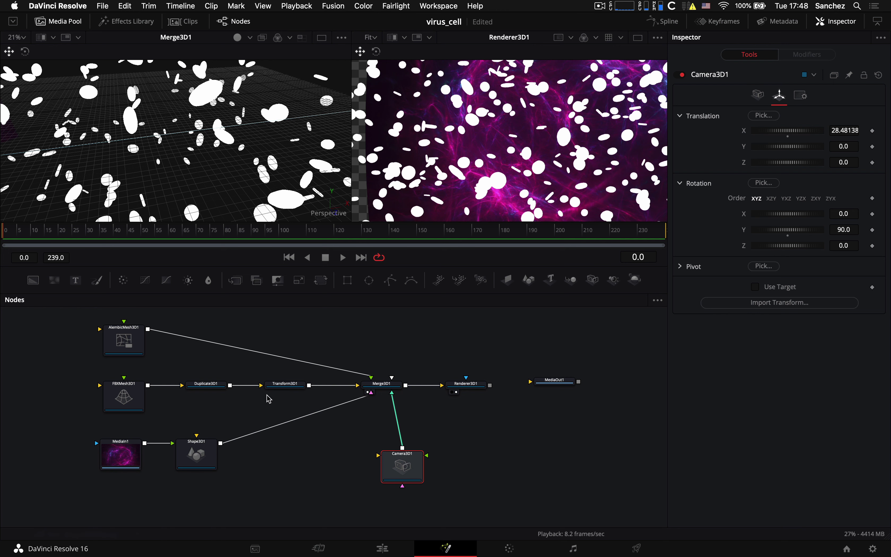
# - Rotate the Shape3D1 background sphere to 10.4 degrees around the Y axis
pyautogui.click(196, 455)
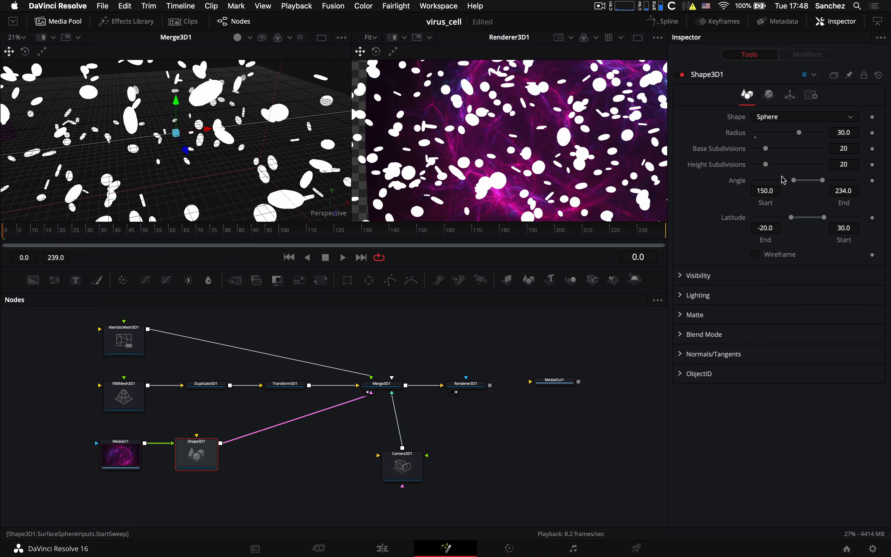
pyautogui.click(788, 97)
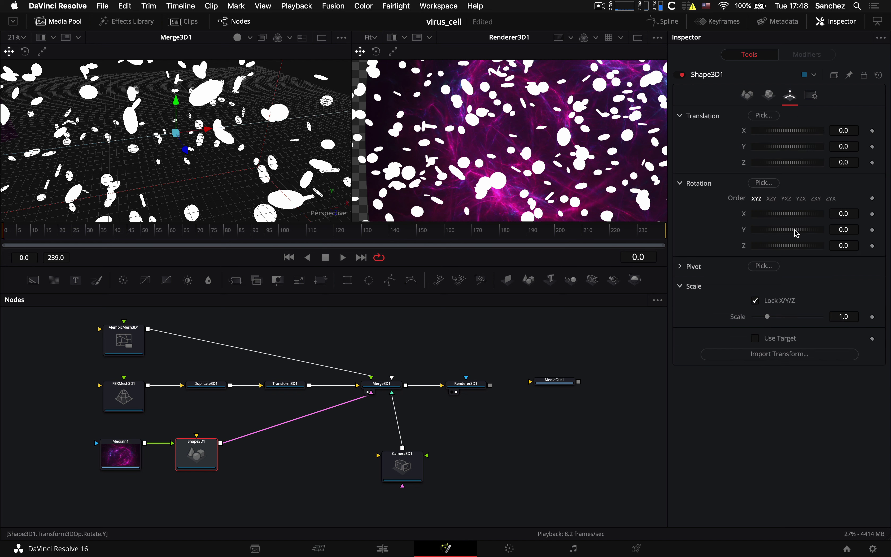
pyautogui.moveTo(796, 233); pyautogui.dragTo(798, 233)
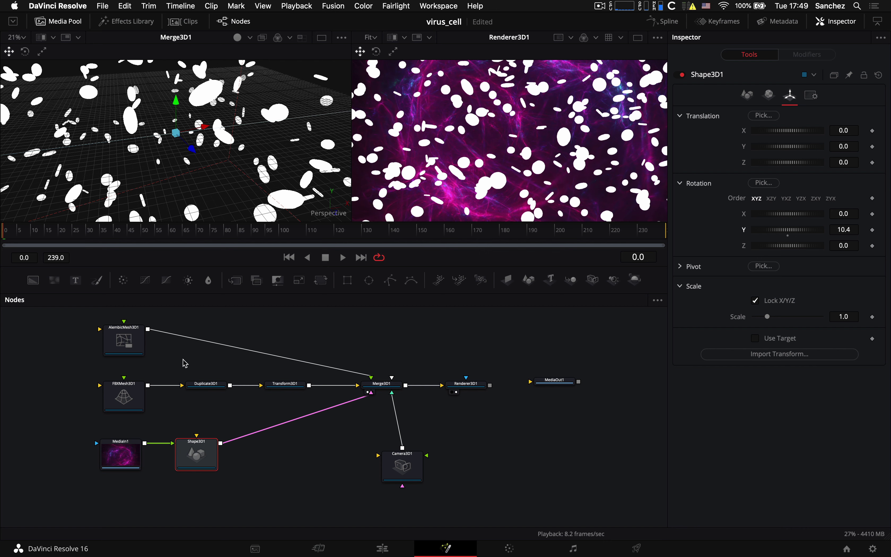
# - Lower the AlembicMesh3D1 virus model in the 3D view to a Y translation of about 0.336
pyautogui.click(134, 341)
pyautogui.moveTo(124, 340); pyautogui.dragTo(124, 339)
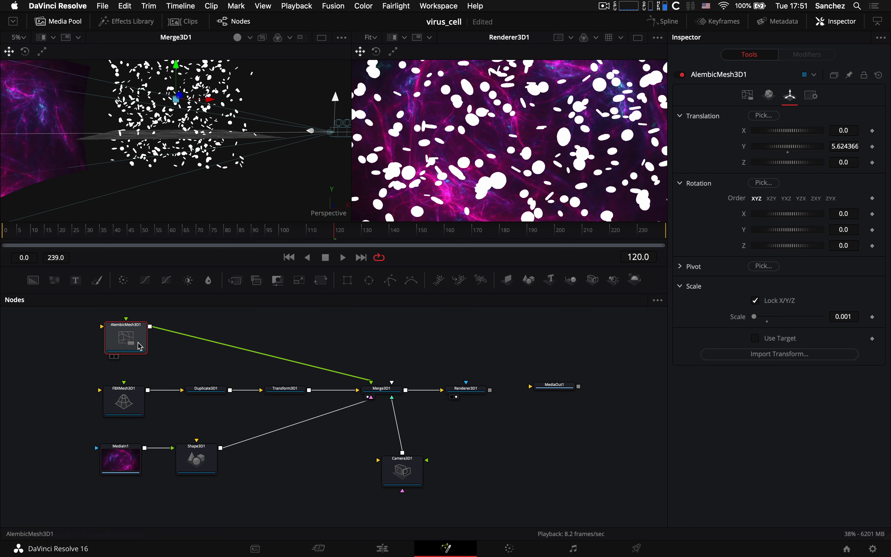
pyautogui.moveTo(129, 337); pyautogui.dragTo(125, 334)
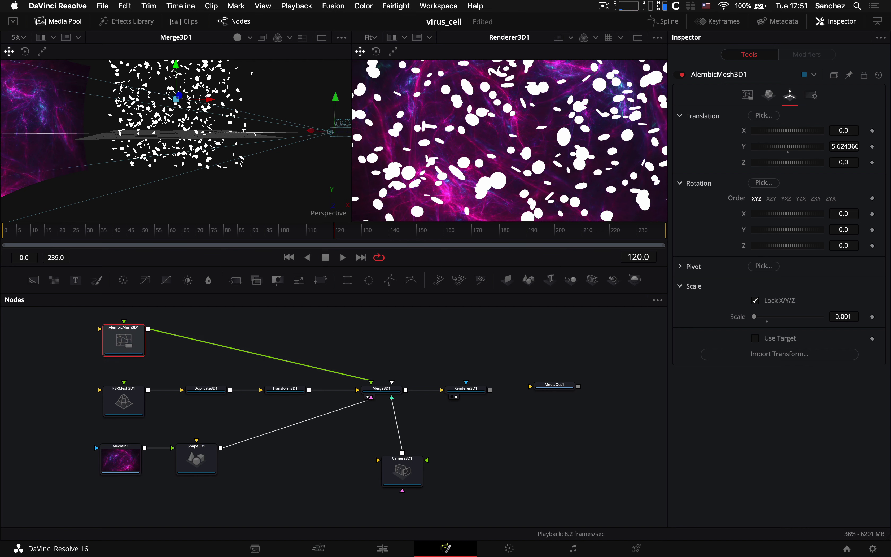
pyautogui.moveTo(175, 91)
pyautogui.mouseDown()
pyautogui.moveTo(177, 82)
pyautogui.moveTo(175, 100)
pyautogui.mouseUp()
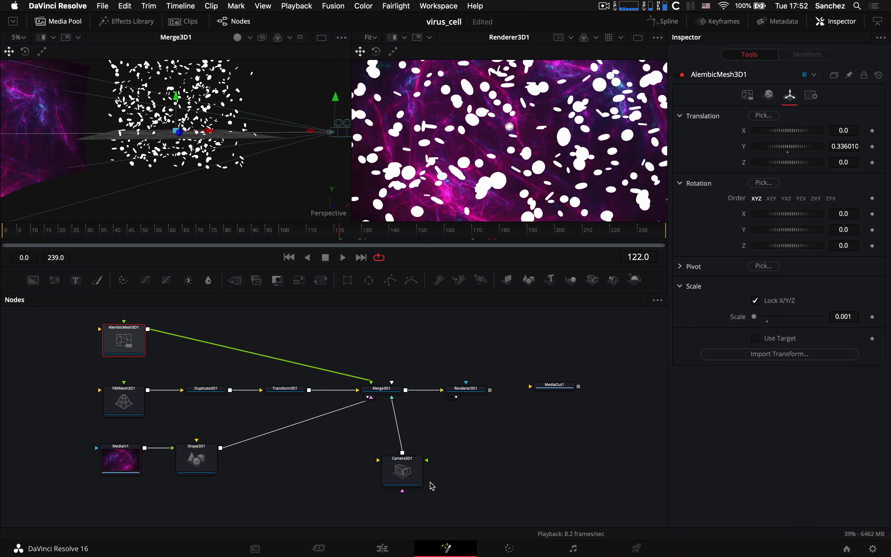
# - Align the Camera3D1 node below Merge3D1 and set the Y translation of Transform3D1 to 0.695
pyautogui.moveTo(404, 473); pyautogui.dragTo(394, 474)
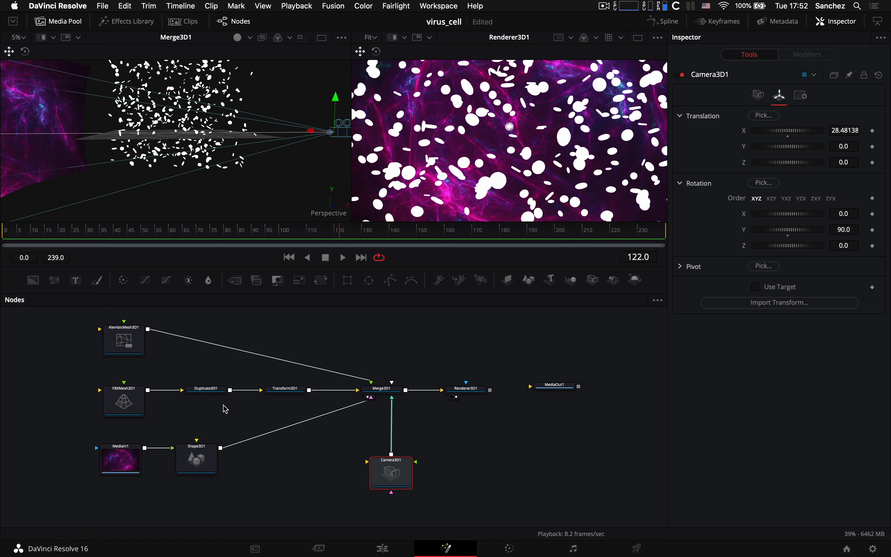
pyautogui.click(289, 395)
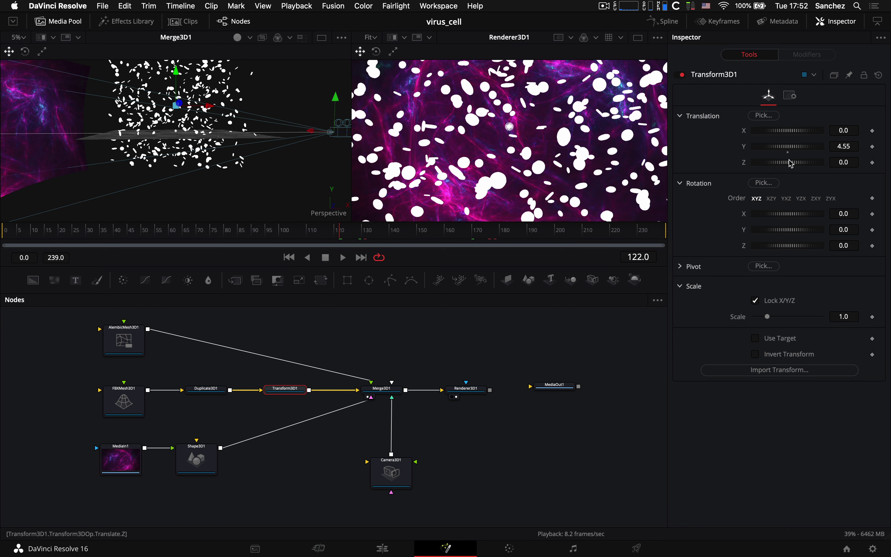
pyautogui.moveTo(807, 134); pyautogui.dragTo(800, 135)
pyautogui.moveTo(797, 147); pyautogui.dragTo(725, 170)
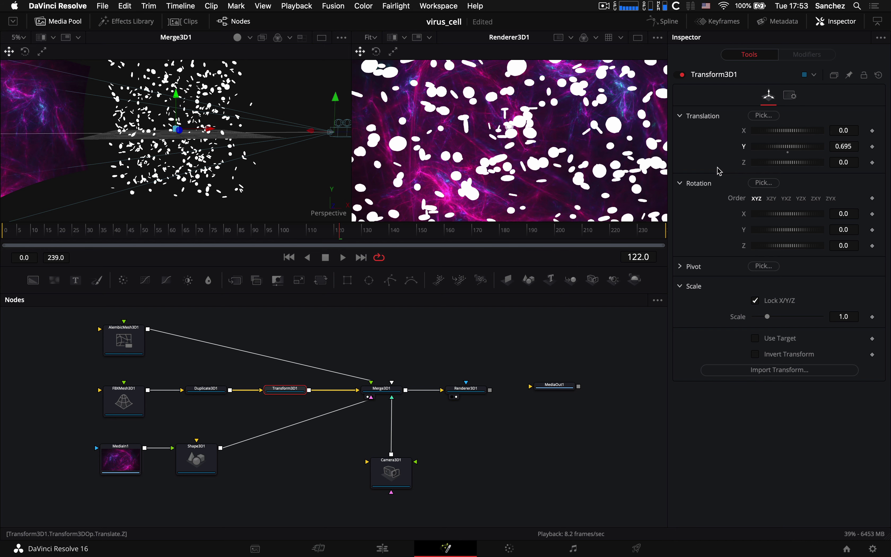
# - Keyframe the X translation of Camera3D1 at frame 0 with its existing value and at frame 239 with 9.728
pyautogui.click(289, 257)
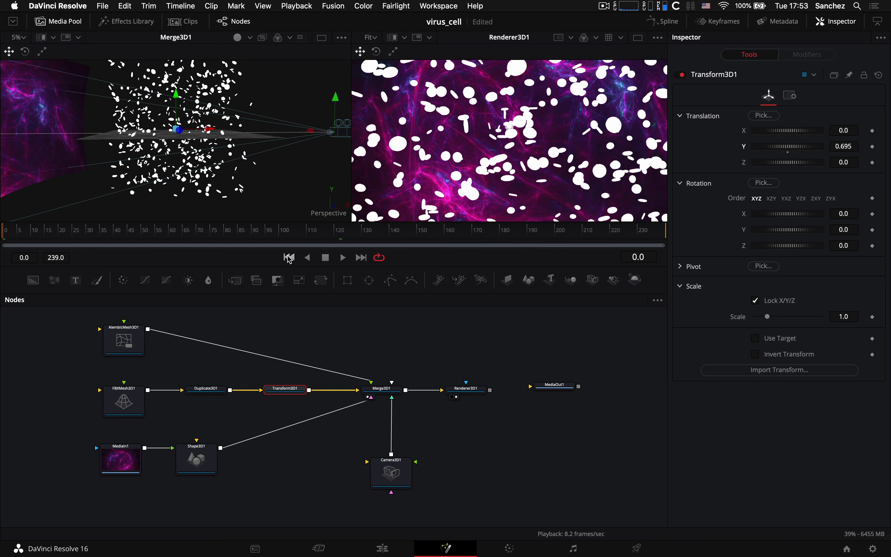
pyautogui.click(391, 476)
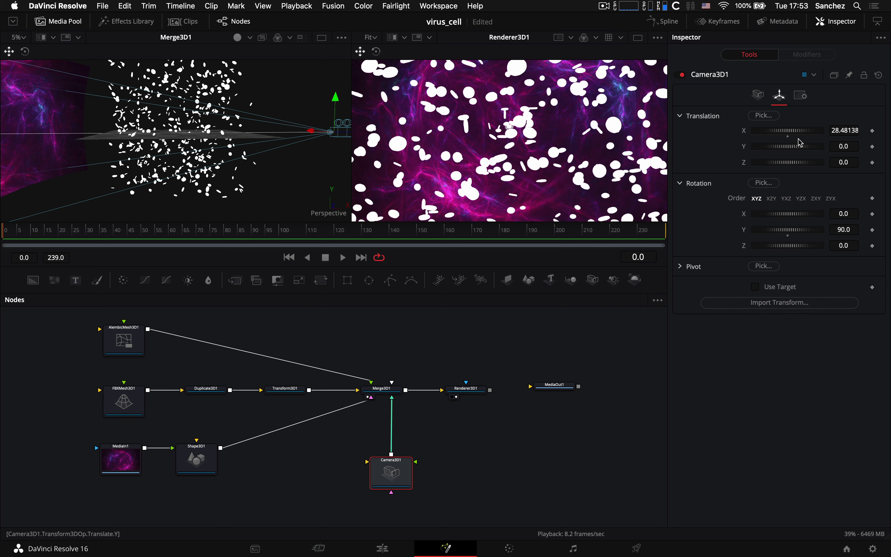
pyautogui.click(873, 131)
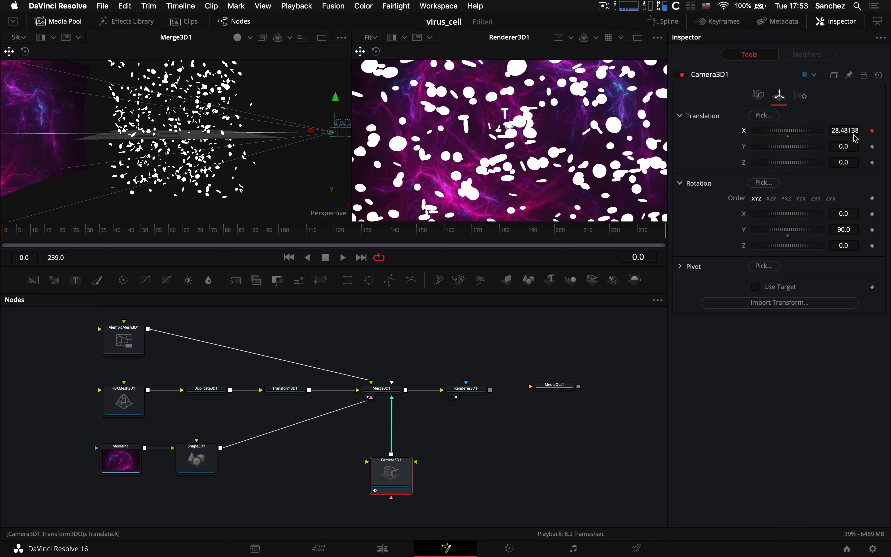
pyautogui.click(362, 257)
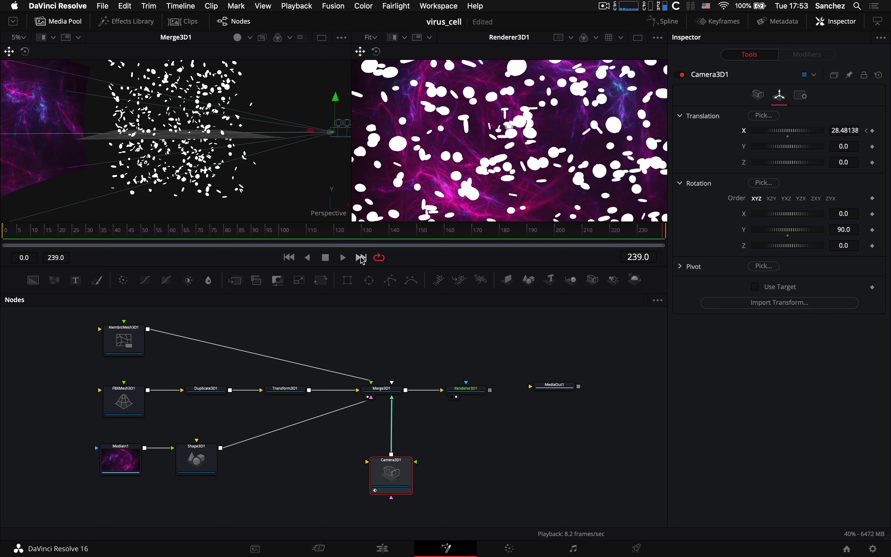
pyautogui.click(873, 131)
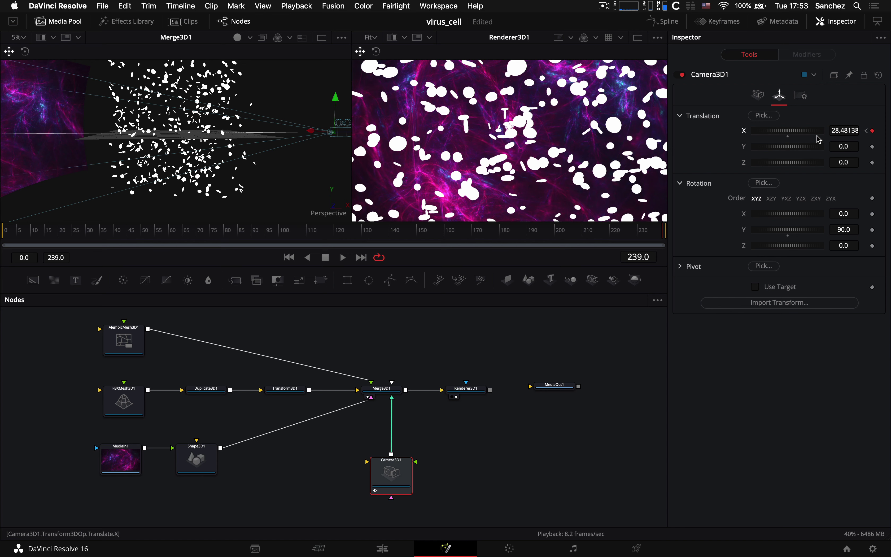
pyautogui.moveTo(812, 133); pyautogui.dragTo(470, 163)
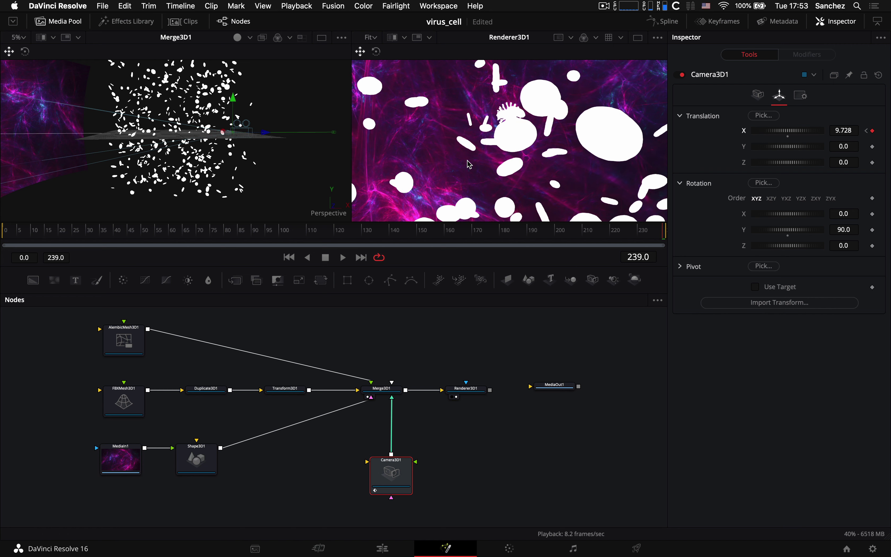
# - Scrub from the last frame back to frame 0 to check the camera move
pyautogui.moveTo(661, 242); pyautogui.dragTo(638, 236)
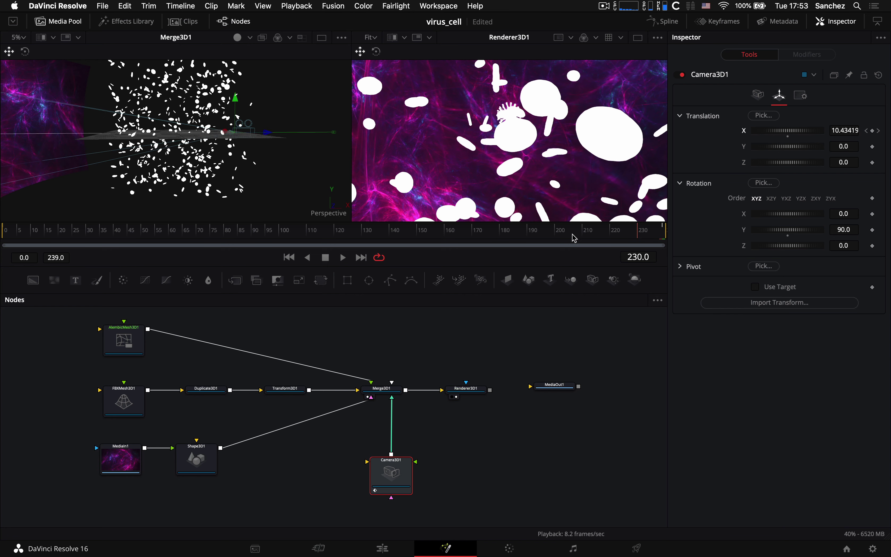
pyautogui.moveTo(575, 238); pyautogui.dragTo(365, 241)
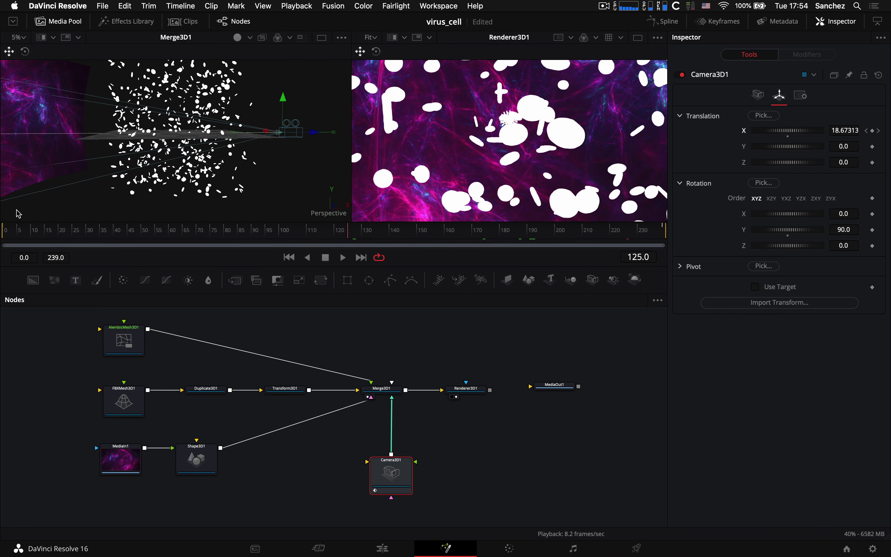
pyautogui.moveTo(18, 213); pyautogui.dragTo(2, 224)
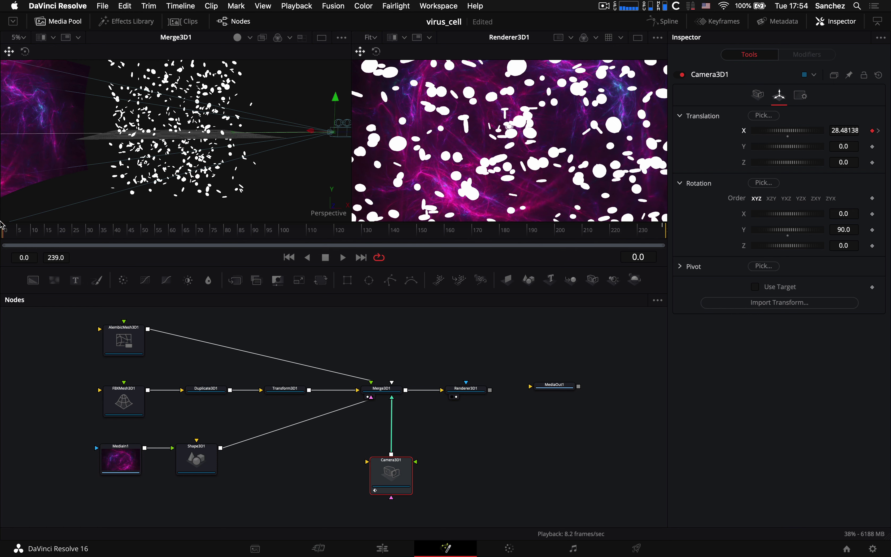
# - Shift the duplicated cells with Transform3D1 to X translation -3.855 and Y translation -0.117
pyautogui.click(290, 393)
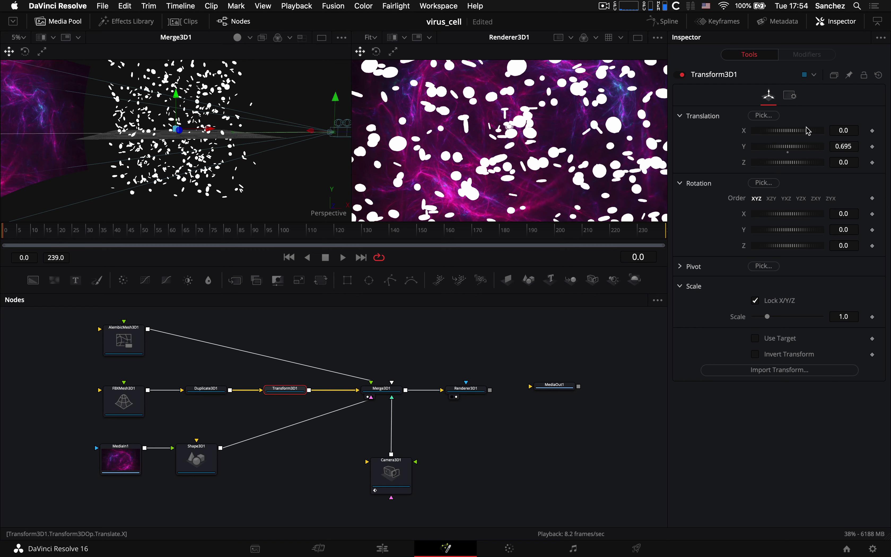
pyautogui.moveTo(808, 130); pyautogui.dragTo(739, 146)
pyautogui.moveTo(804, 148); pyautogui.dragTo(787, 148)
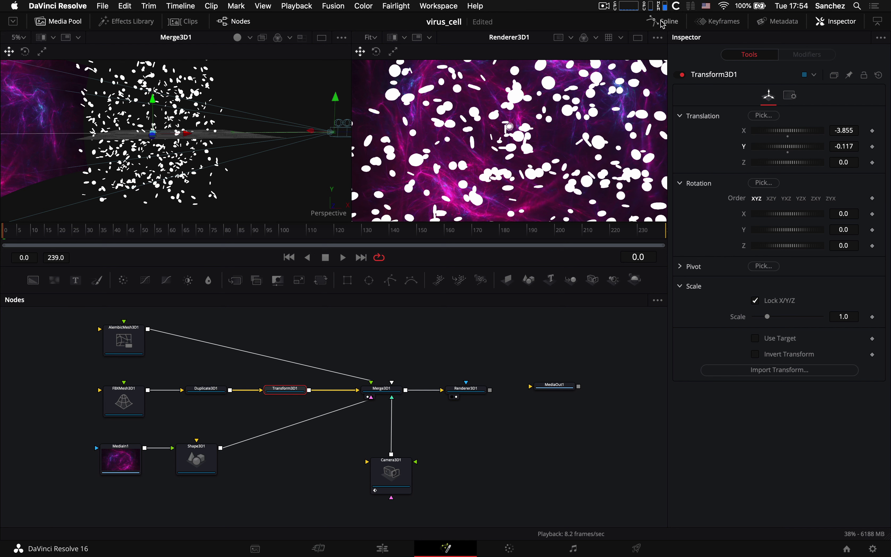
pyautogui.click(604, 6)
pyautogui.click(628, 39)
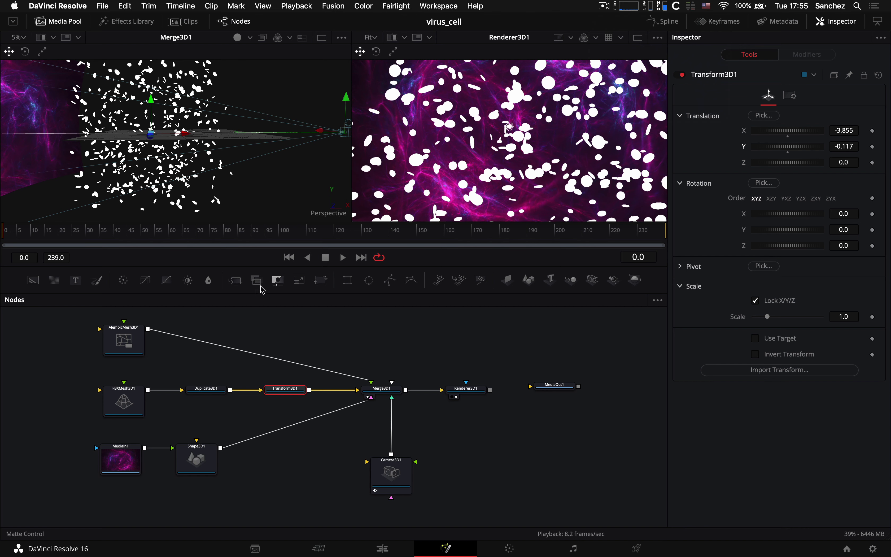
# - Add keyframes at frame 0 to the X translation jitter and the X, Y and Z rotation jitter of Duplicate3D1
pyautogui.click(214, 395)
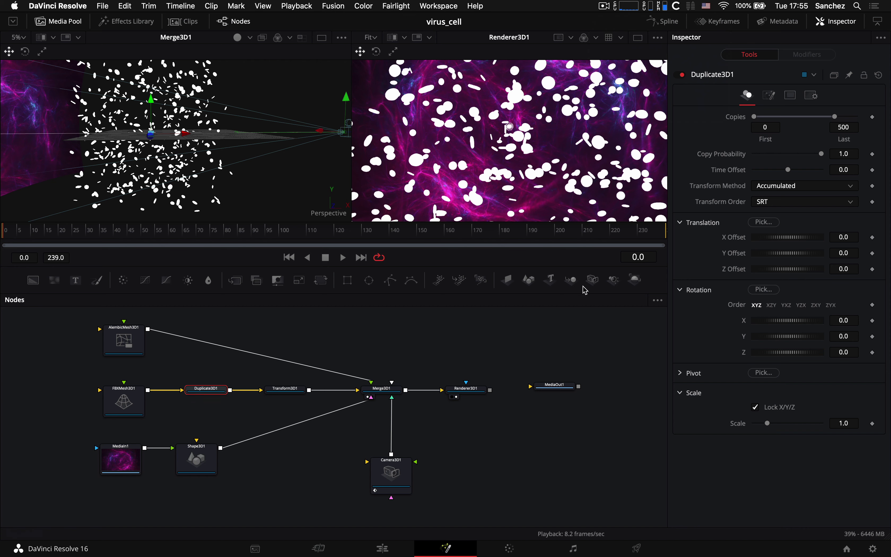
pyautogui.click(771, 95)
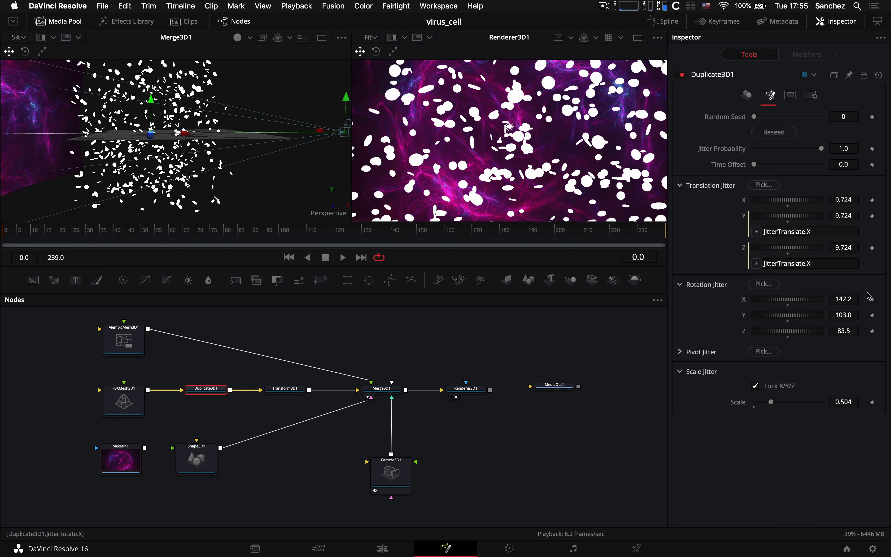
pyautogui.click(873, 300)
pyautogui.click(873, 331)
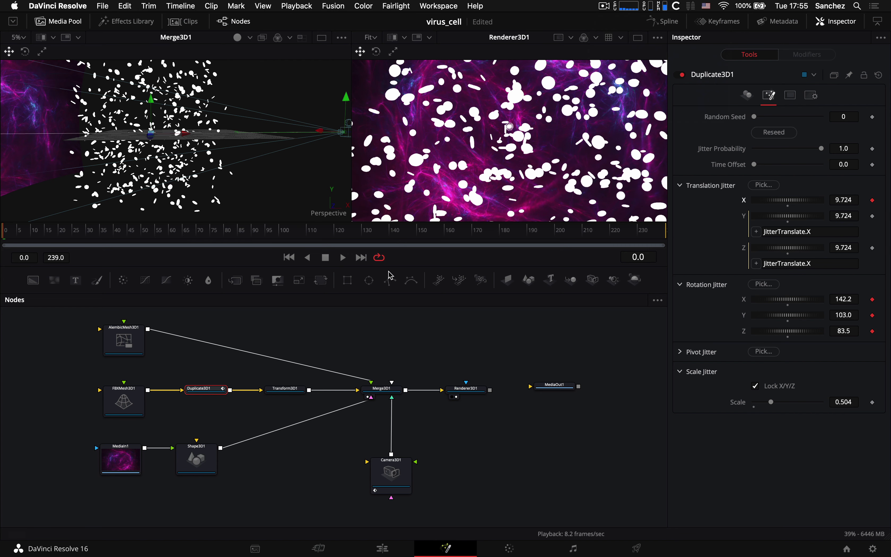
# - Keyframe Duplicate3D1's jitter at frame 239 with rotation jitter X 107.0, Y 1.3, Z 117.4 and an adjusted X translation jitter
pyautogui.click(360, 259)
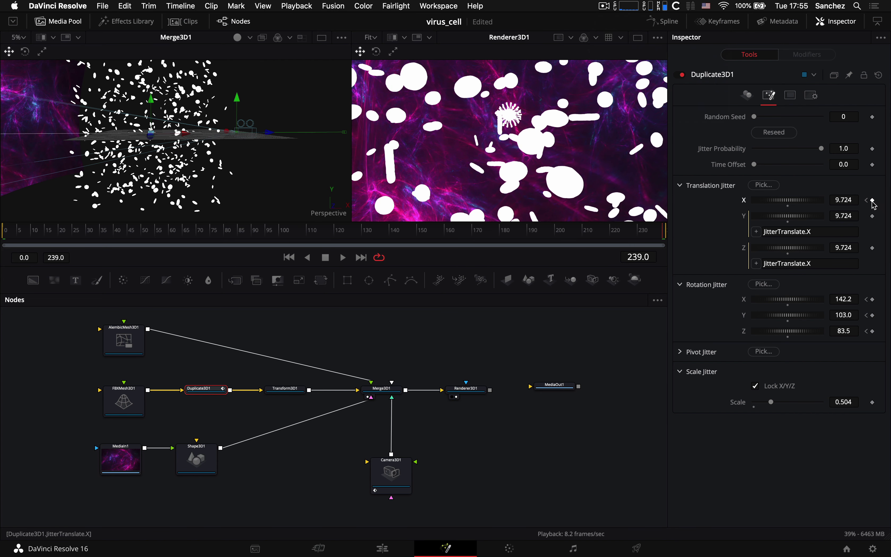
pyautogui.click(873, 300)
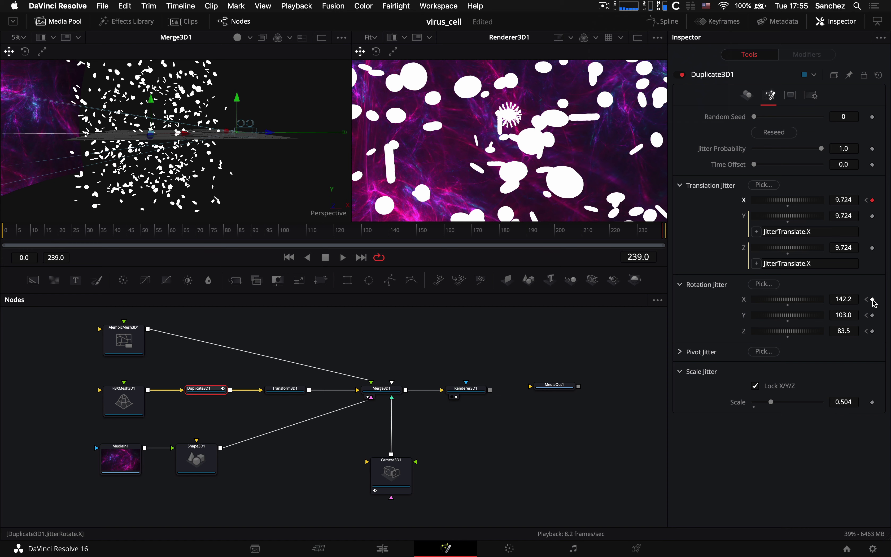
pyautogui.click(874, 315)
pyautogui.click(873, 315)
pyautogui.click(873, 332)
pyautogui.moveTo(792, 336); pyautogui.dragTo(768, 327)
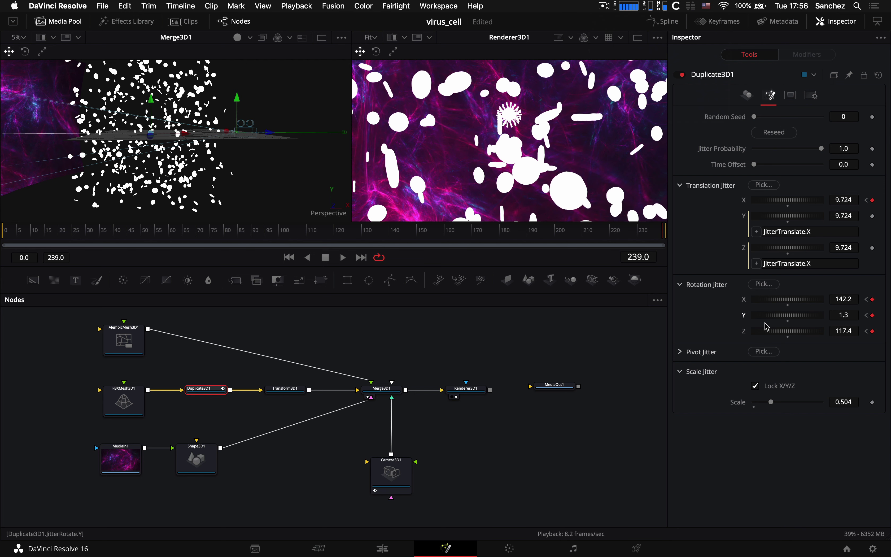
pyautogui.moveTo(805, 302)
pyautogui.mouseDown()
pyautogui.moveTo(776, 303)
pyautogui.moveTo(788, 304)
pyautogui.mouseUp()
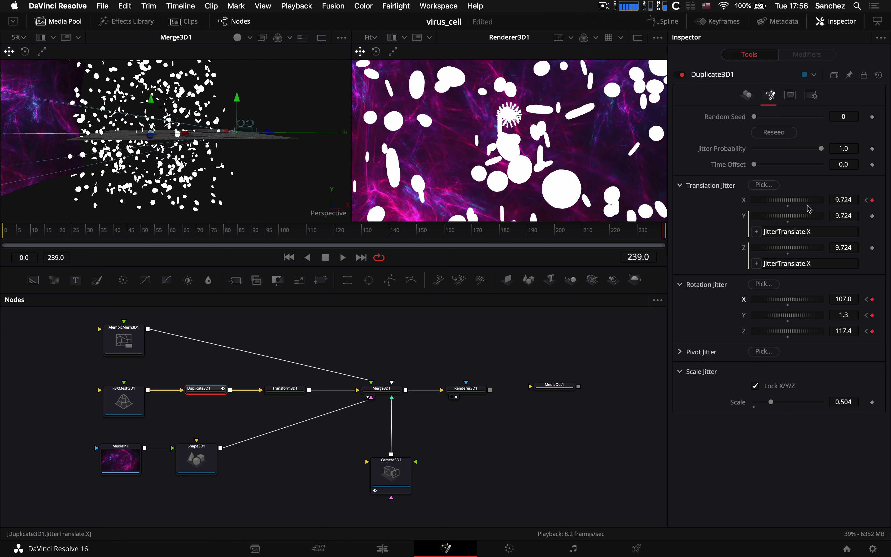
pyautogui.moveTo(805, 205); pyautogui.dragTo(812, 205)
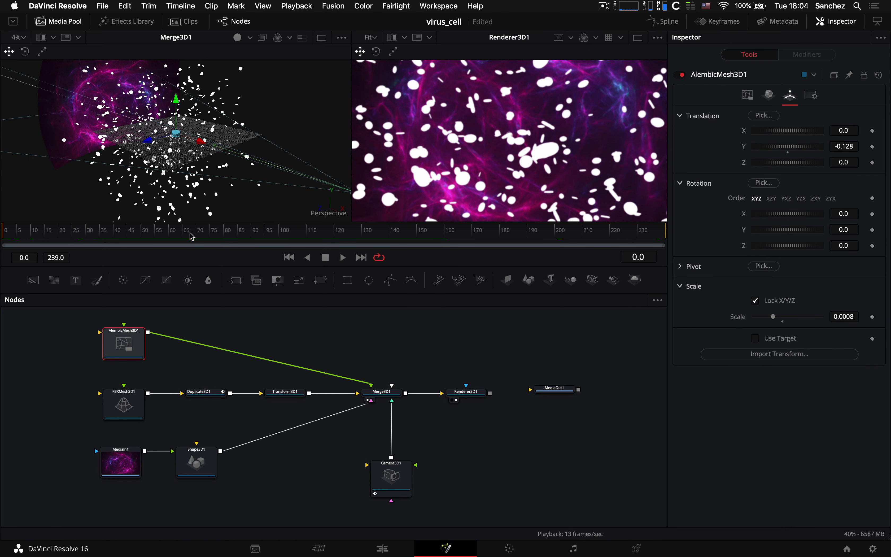
# - At frame 171, insert a Duplicate 3D node between AlembicMesh3D1 and Merge3D1 and space it farther from the mesh node
pyautogui.moveTo(192, 236); pyautogui.dragTo(475, 236)
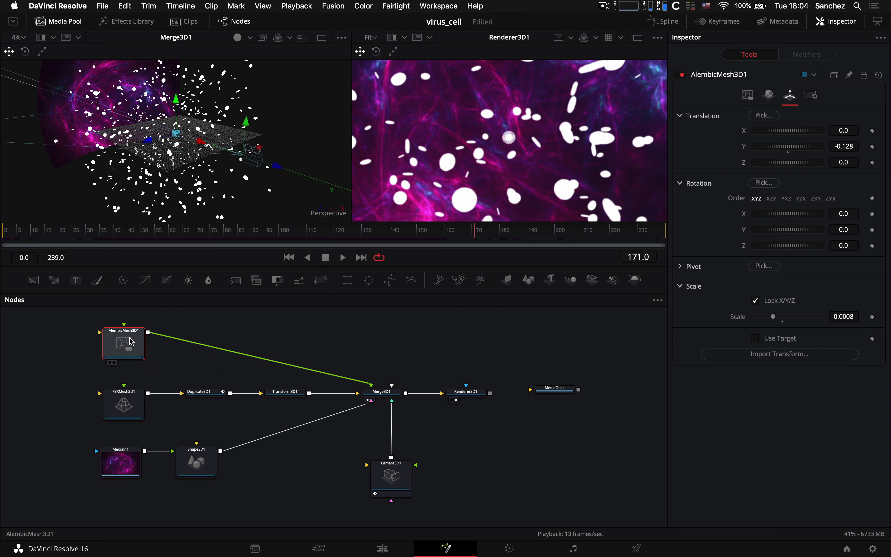
pyautogui.hotkey('shift', 'space')
pyautogui.write('render')
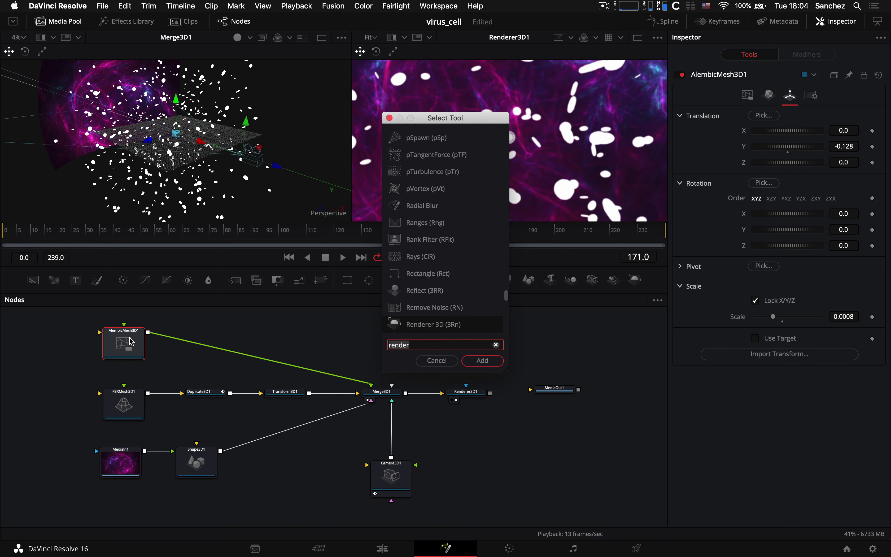
pyautogui.press('BackSpace')
pyautogui.press('BackSpace')
pyautogui.press('BackSpace')
pyautogui.press('BackSpace')
pyautogui.press('BackSpace')
pyautogui.press('BackSpace')
pyautogui.write('du')
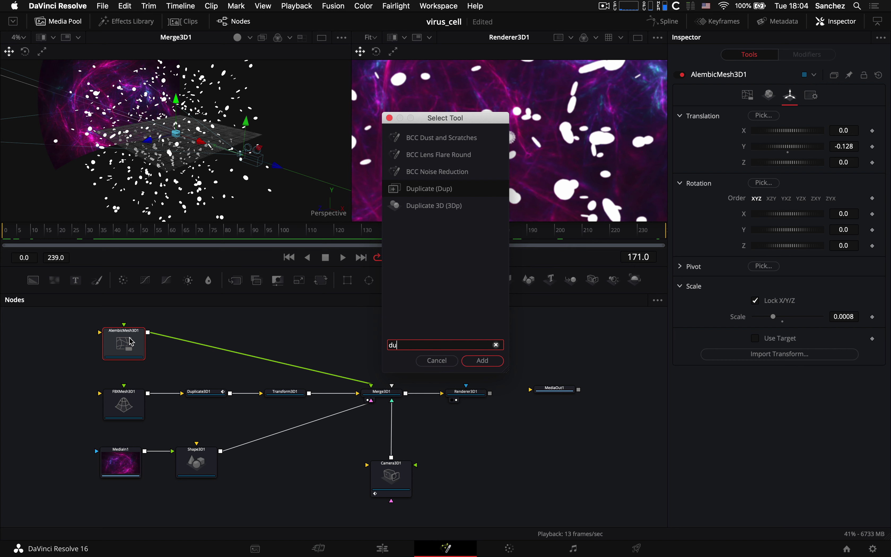
pyautogui.press('Down')
pyautogui.press('Return')
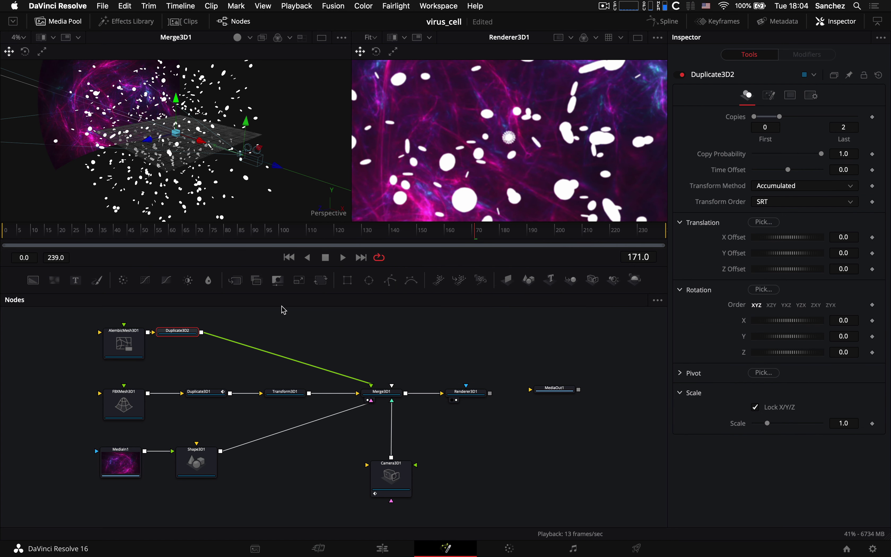
pyautogui.moveTo(191, 332); pyautogui.dragTo(204, 333)
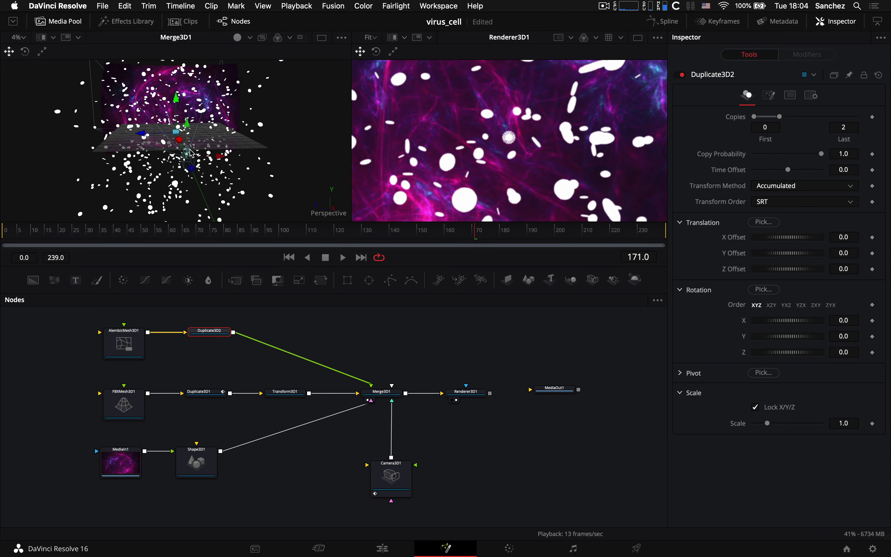
pyautogui.scroll(5, 190, 152)
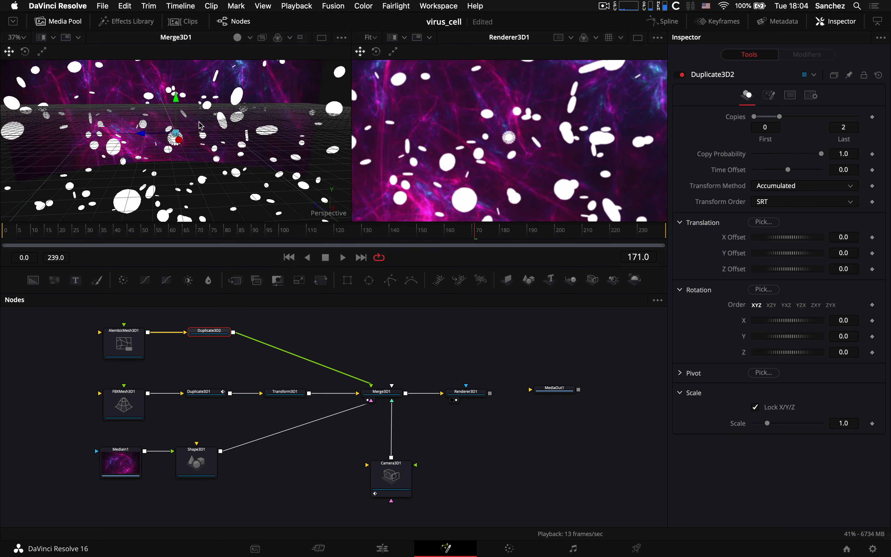
# - Add a keyframe to Duplicate3D2's Z Offset at frame 150 with a value of 0.0
pyautogui.scroll(5, 201, 126)
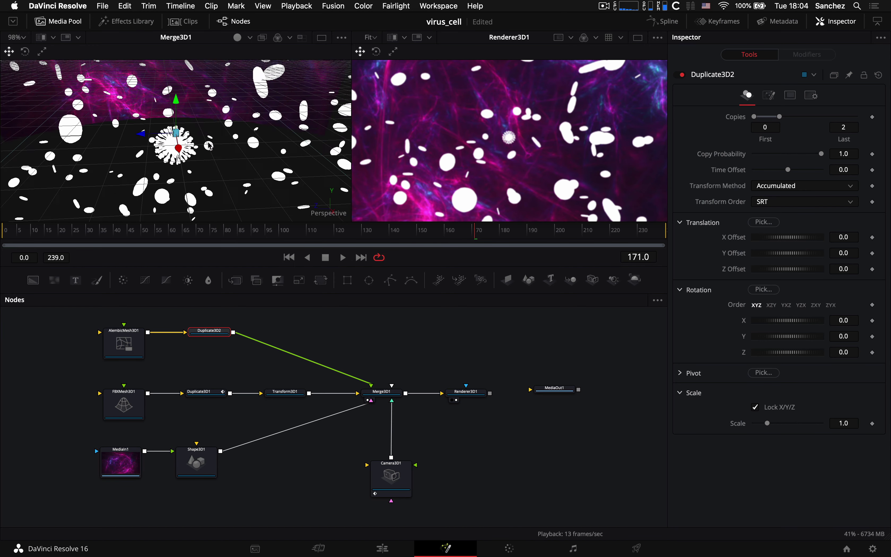
pyautogui.hscroll(-3, 209, 146)
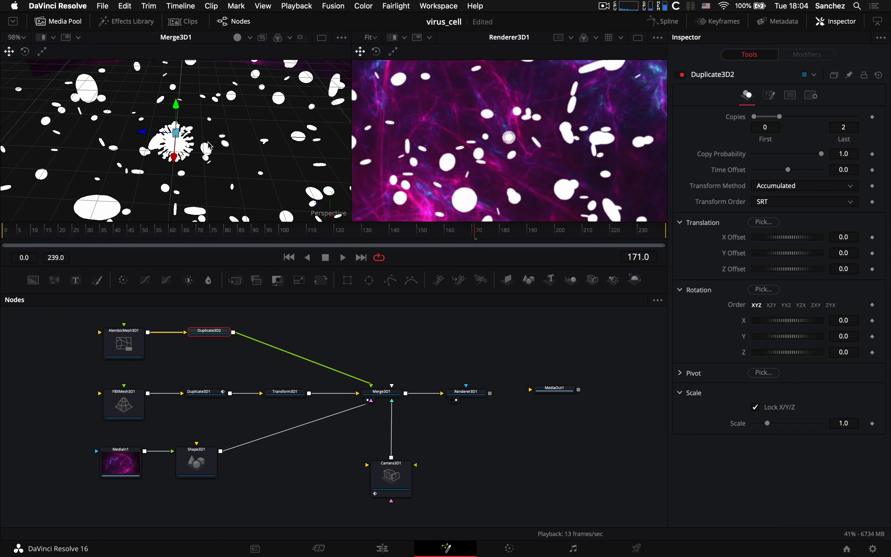
pyautogui.scroll(-3, 209, 146)
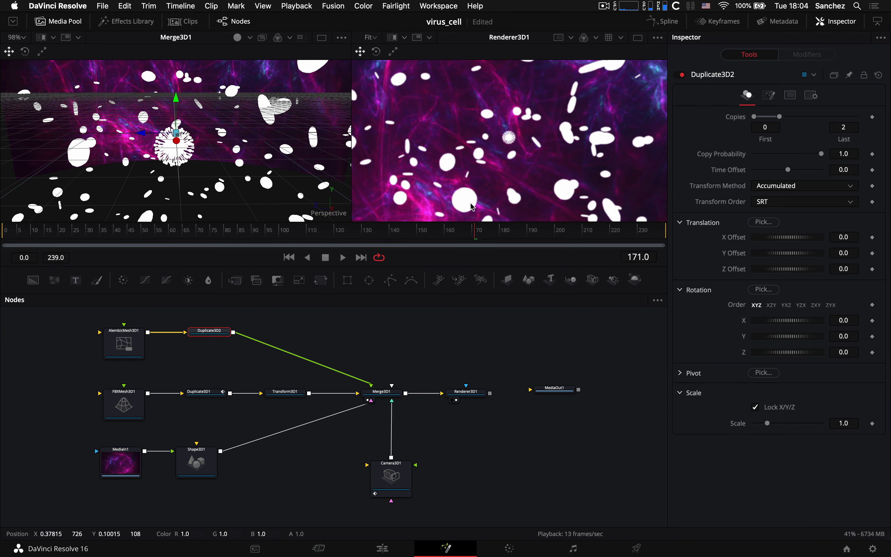
pyautogui.moveTo(474, 231); pyautogui.dragTo(419, 249)
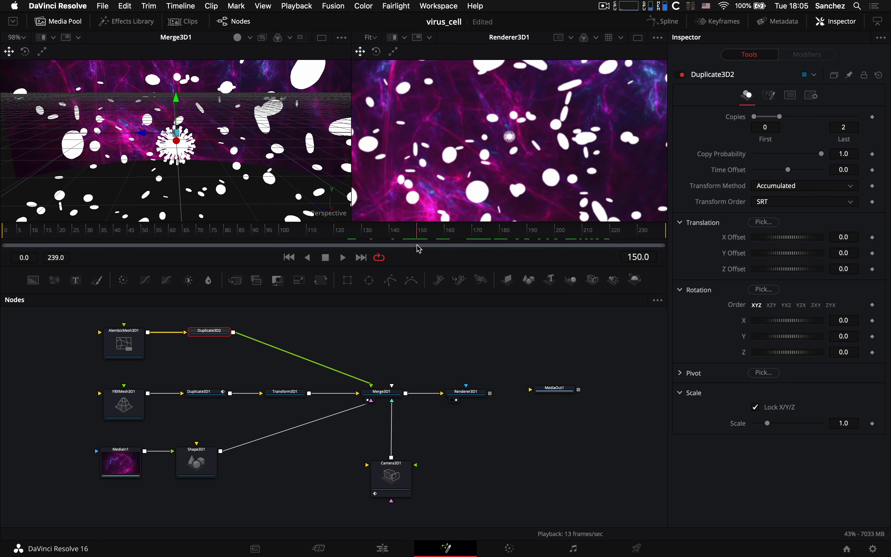
pyautogui.moveTo(784, 274)
pyautogui.mouseDown()
pyautogui.moveTo(777, 274)
pyautogui.moveTo(785, 272)
pyautogui.mouseUp()
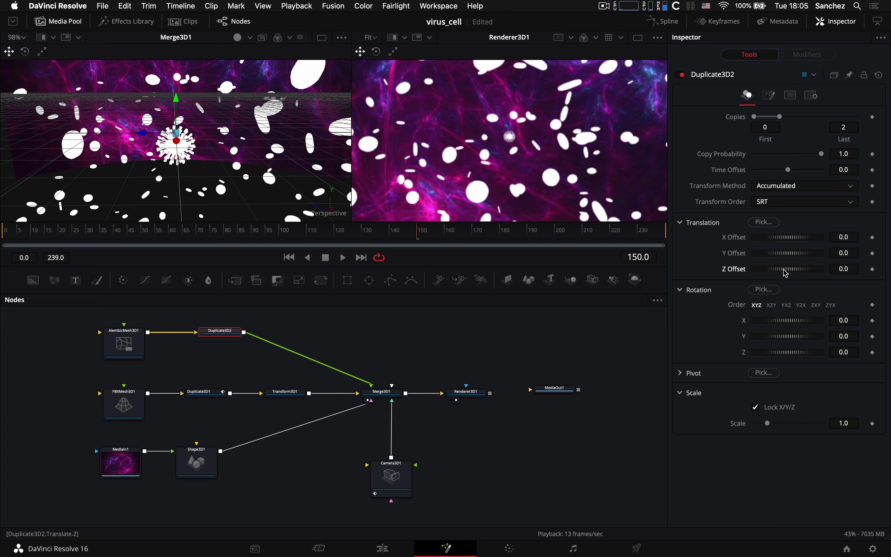
pyautogui.click(873, 271)
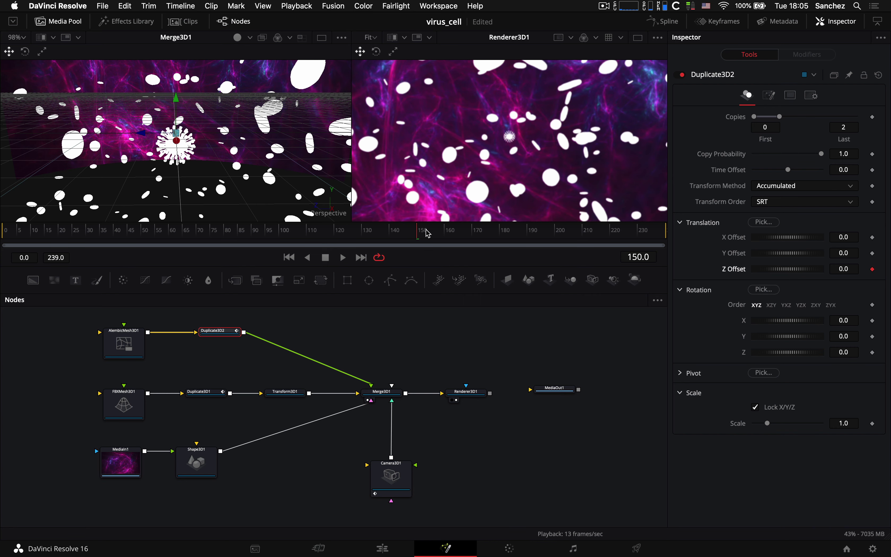
# - At frame 180, keyframe Duplicate3D2's Z Offset at -0.43 and move its node slightly farther from AlembicMesh3D1
pyautogui.moveTo(427, 233); pyautogui.dragTo(504, 242)
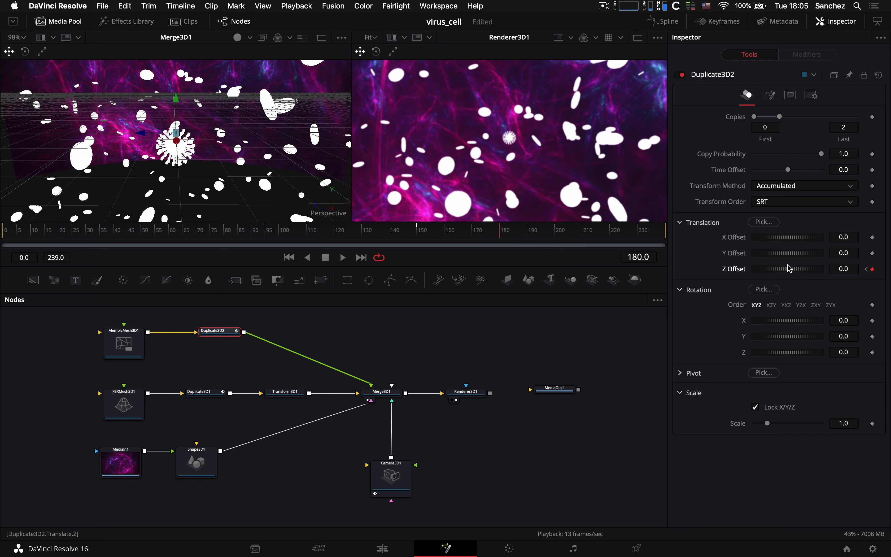
pyautogui.moveTo(782, 273); pyautogui.dragTo(780, 273)
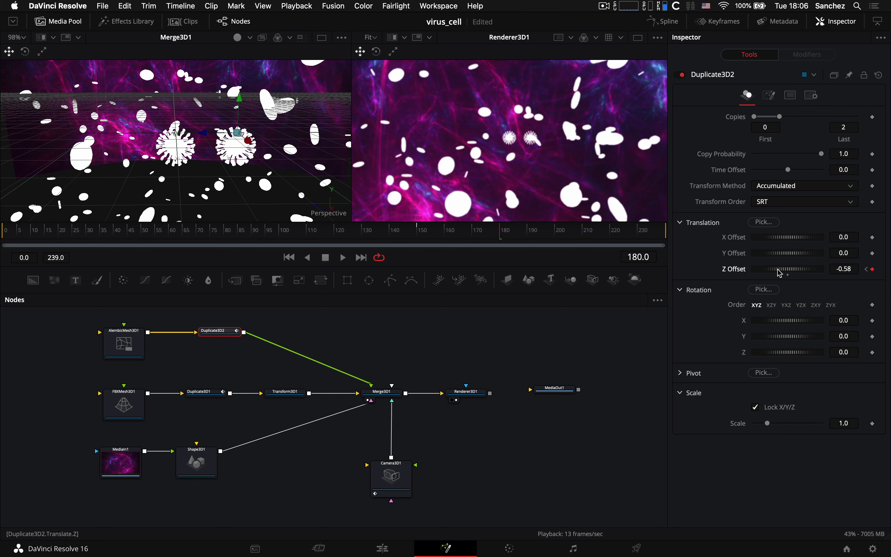
pyautogui.moveTo(780, 272); pyautogui.dragTo(780, 273)
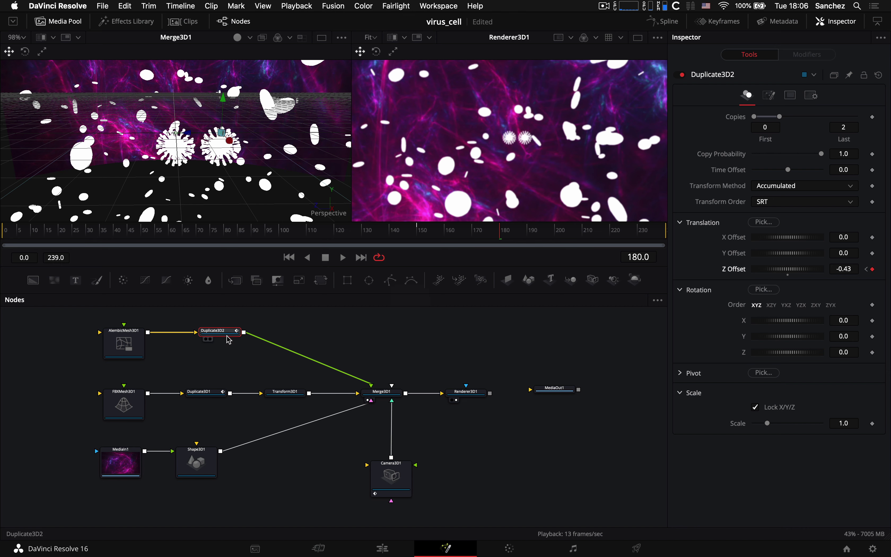
pyautogui.moveTo(225, 336); pyautogui.dragTo(237, 336)
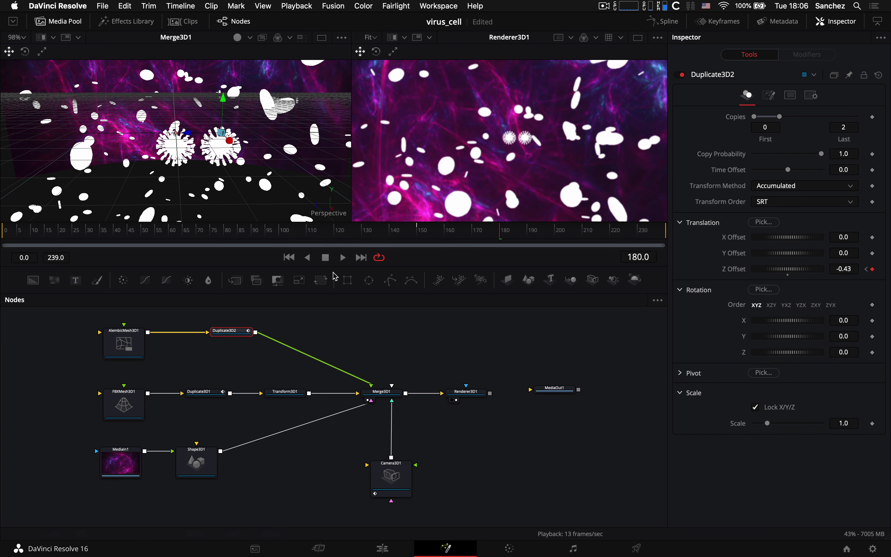
# - Keyframe AlembicMesh3D1's Z translation at 0.0 on frame 150
pyautogui.moveTo(427, 232); pyautogui.dragTo(420, 234)
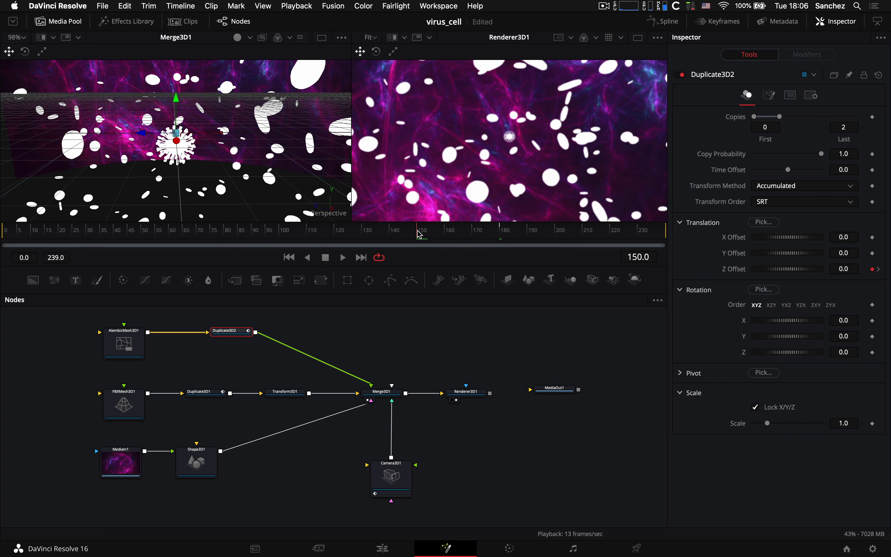
pyautogui.click(125, 339)
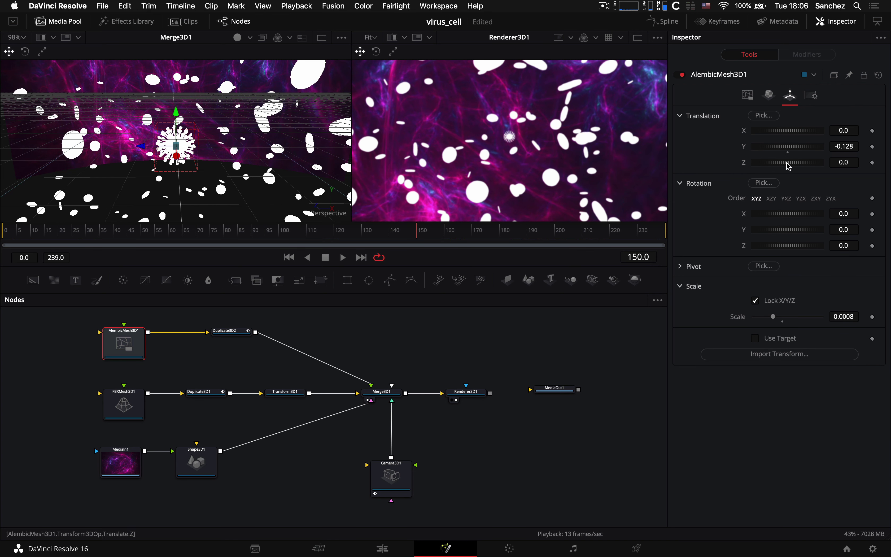
pyautogui.moveTo(790, 166); pyautogui.dragTo(787, 165)
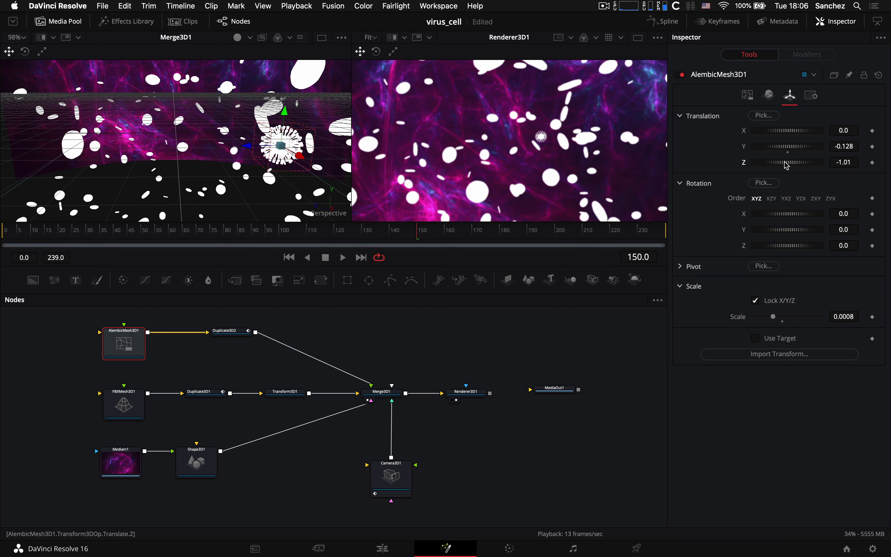
pyautogui.doubleClick(786, 163)
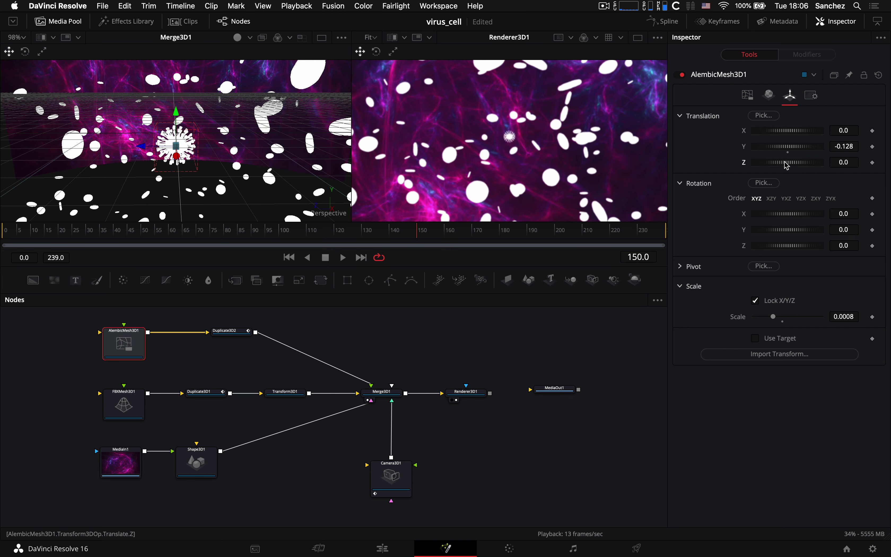
pyautogui.click(872, 163)
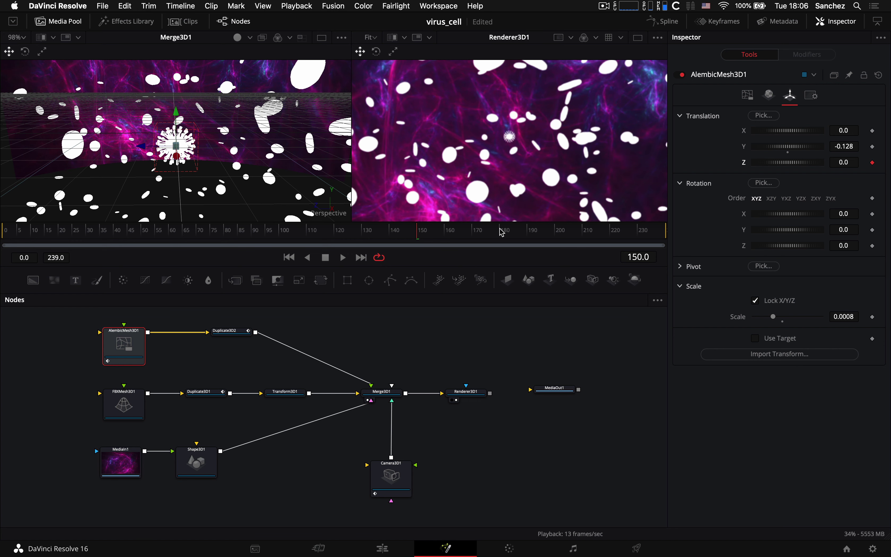
# - Set AlembicMesh3D1's Z translation to 0.29 at frame 180 to shift both virus copies sideways as they separate
pyautogui.click(492, 231)
pyautogui.click(228, 330)
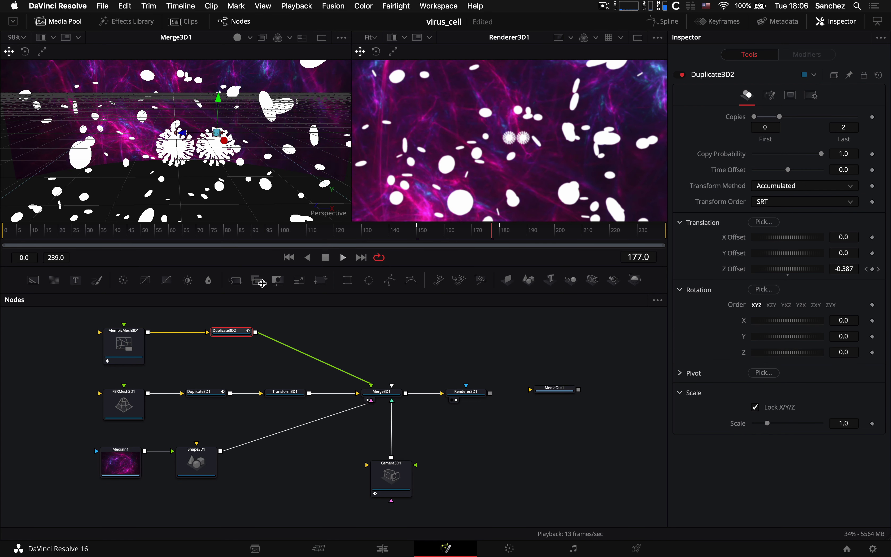
pyautogui.click(110, 363)
pyautogui.click(499, 232)
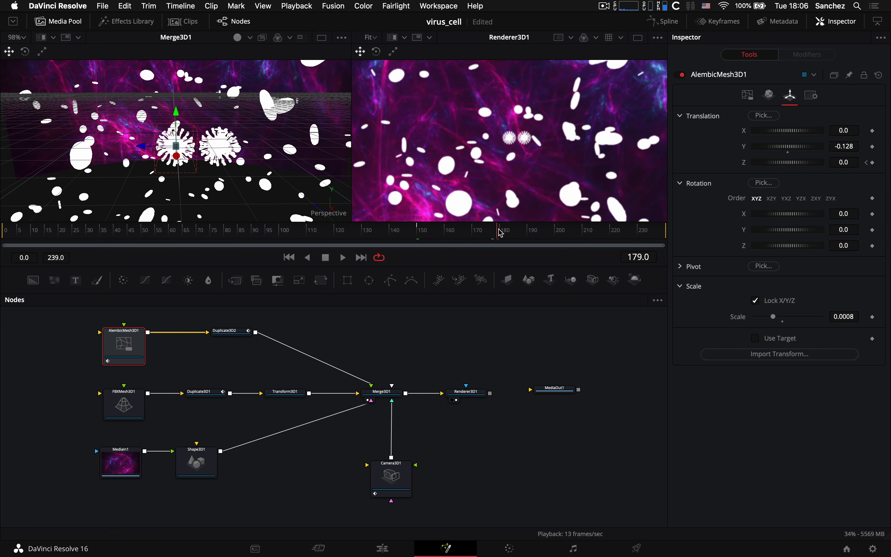
pyautogui.click(499, 232)
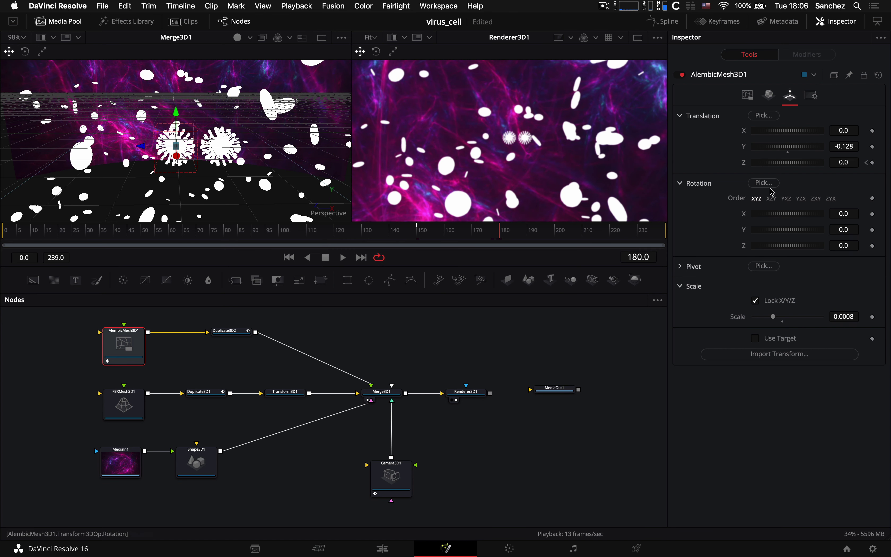
pyautogui.click(795, 165)
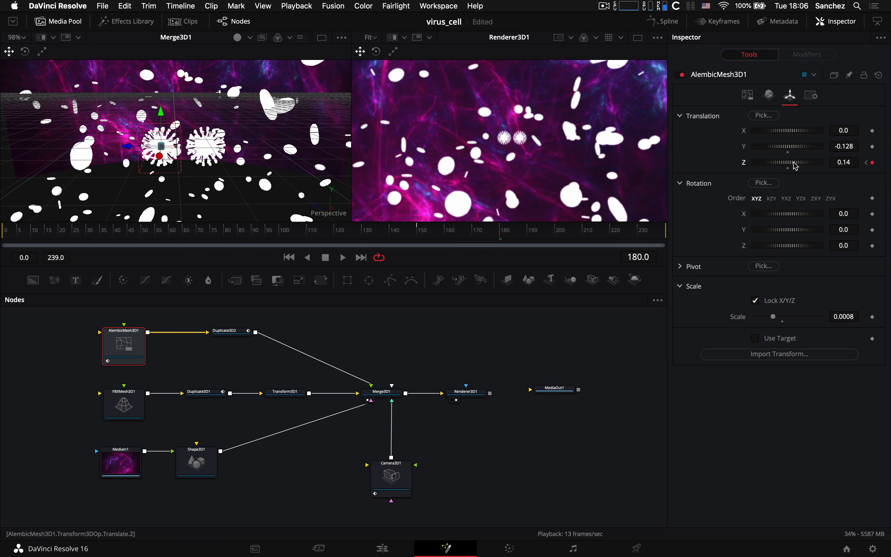
pyautogui.click(795, 166)
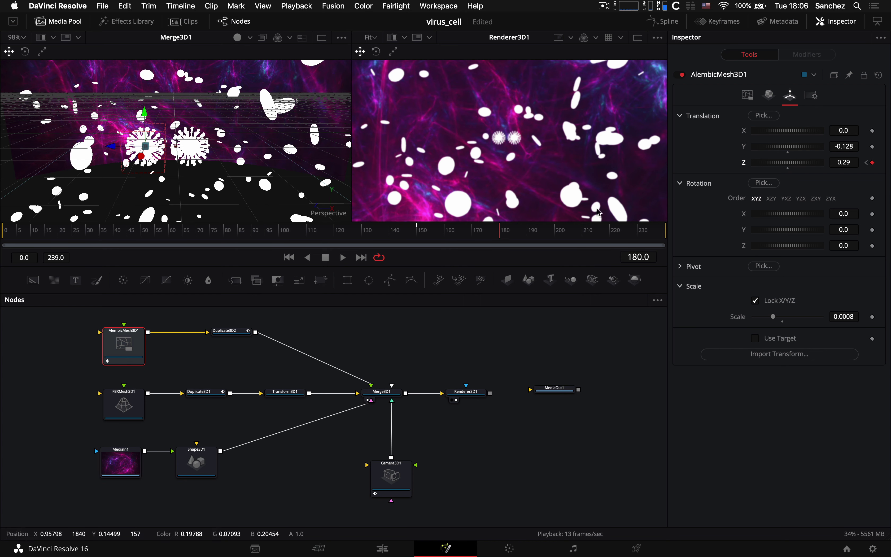
# - Play the virus separation from frame 150 and return to that frame
pyautogui.moveTo(495, 233); pyautogui.dragTo(421, 241)
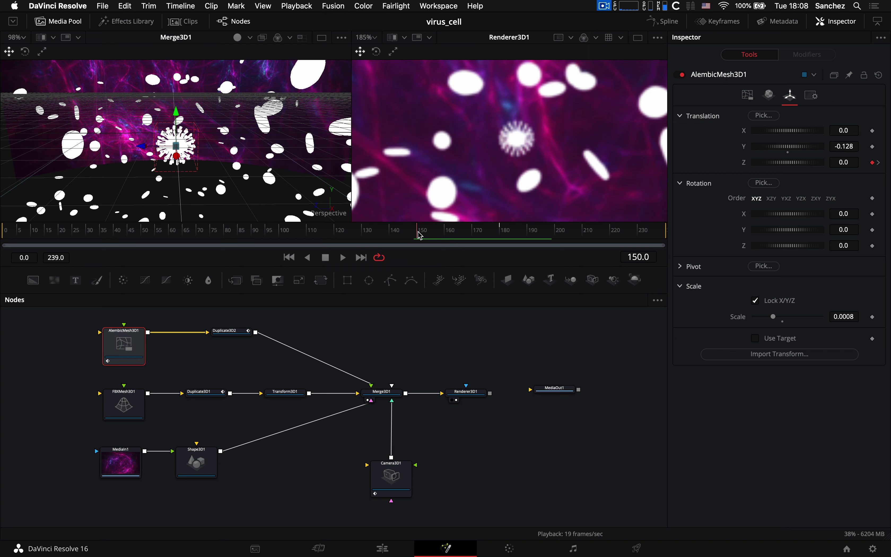
pyautogui.press('space')
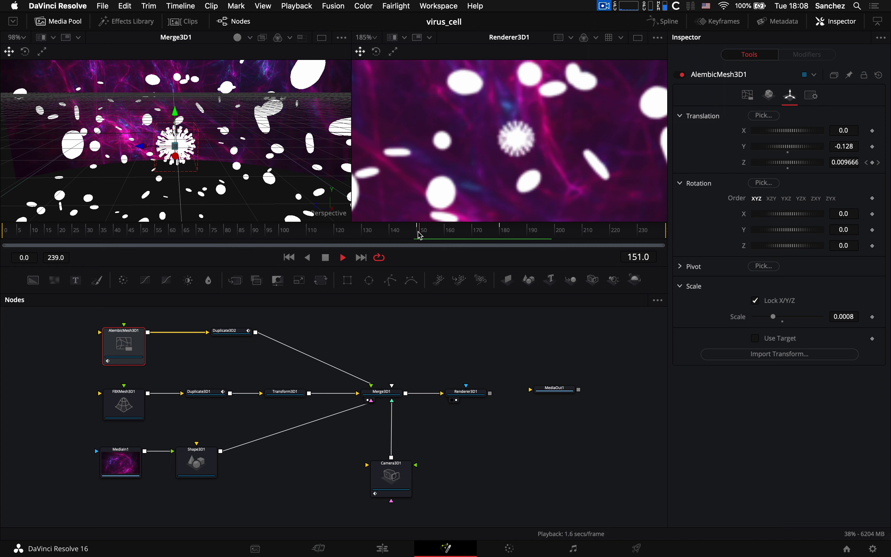
pyautogui.press('space')
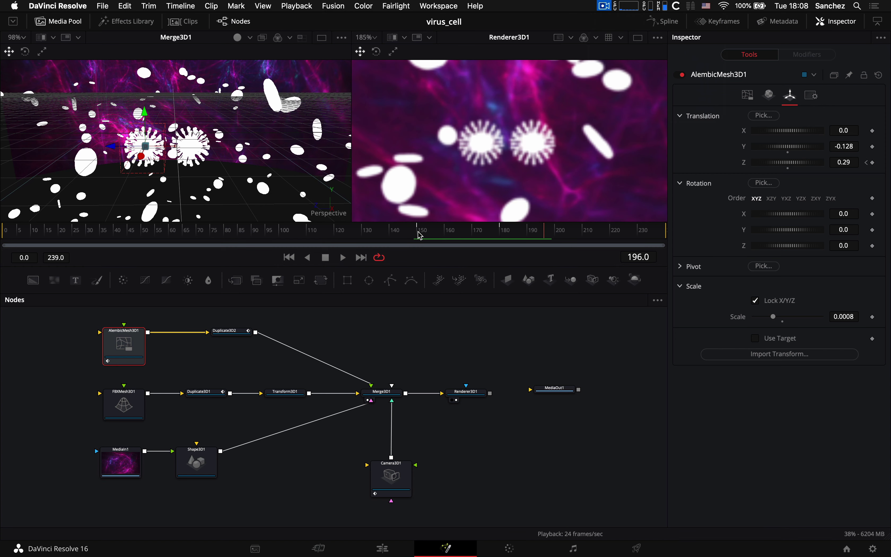
pyautogui.click(420, 230)
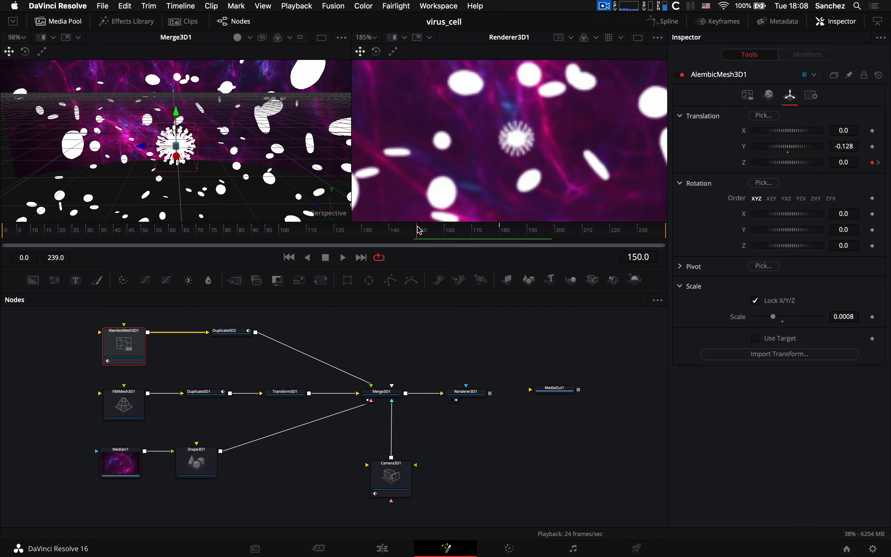
# - Keyframe Duplicate3D2's Time Offset at 0.0 on frame 180 and at 5.0 on frame 182
pyautogui.moveTo(427, 230); pyautogui.dragTo(501, 235)
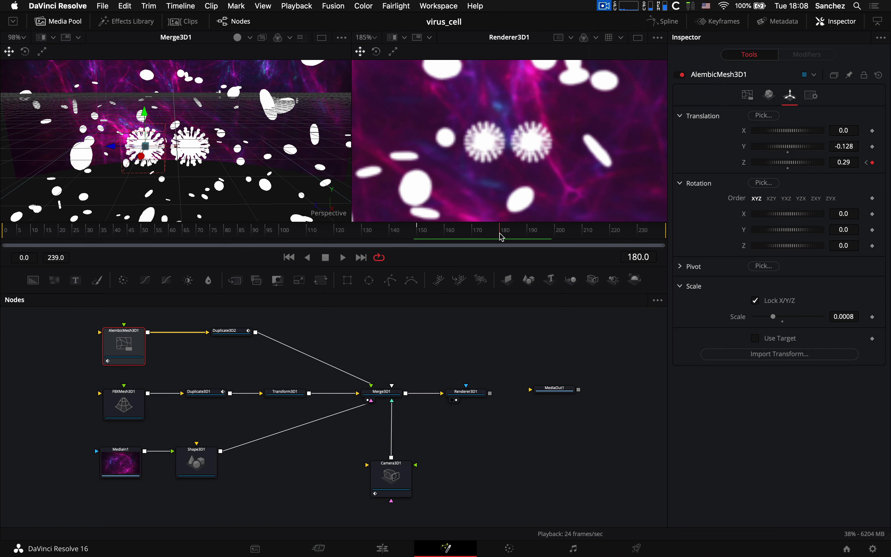
pyautogui.click(239, 334)
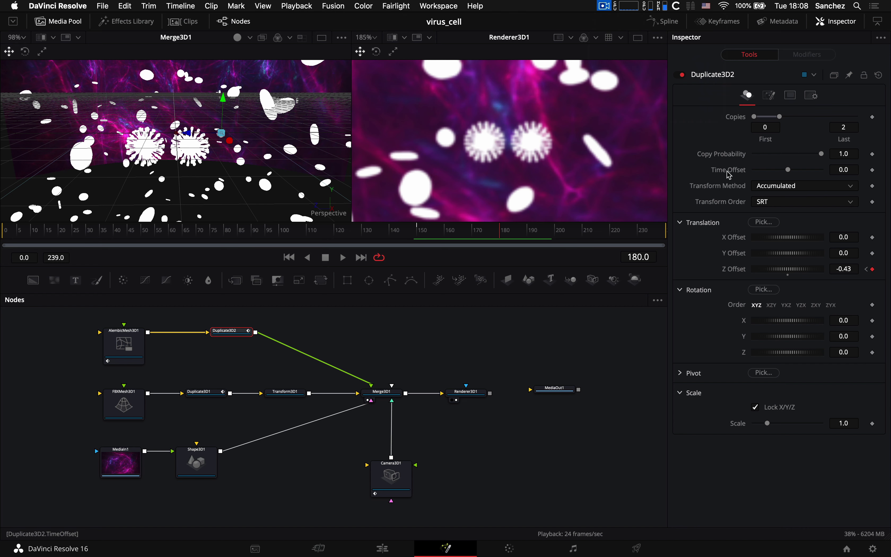
pyautogui.click(873, 170)
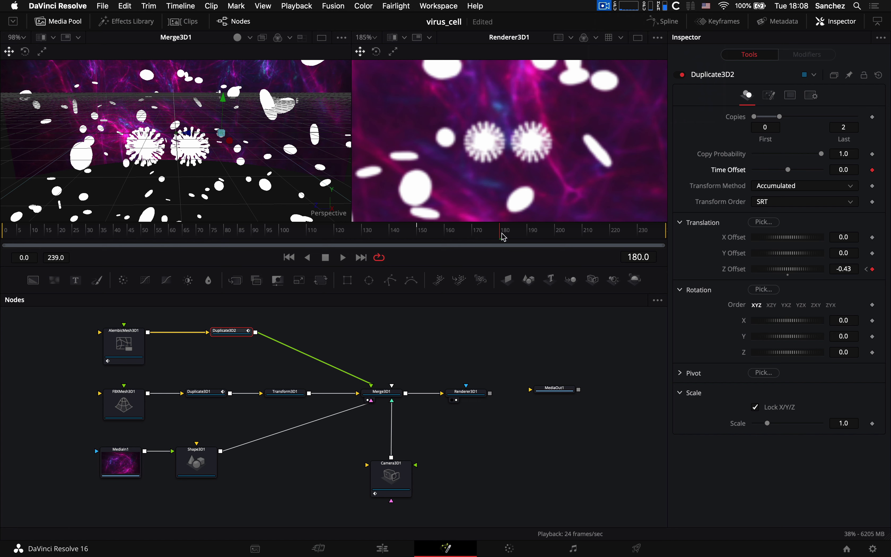
pyautogui.moveTo(503, 237); pyautogui.dragTo(512, 236)
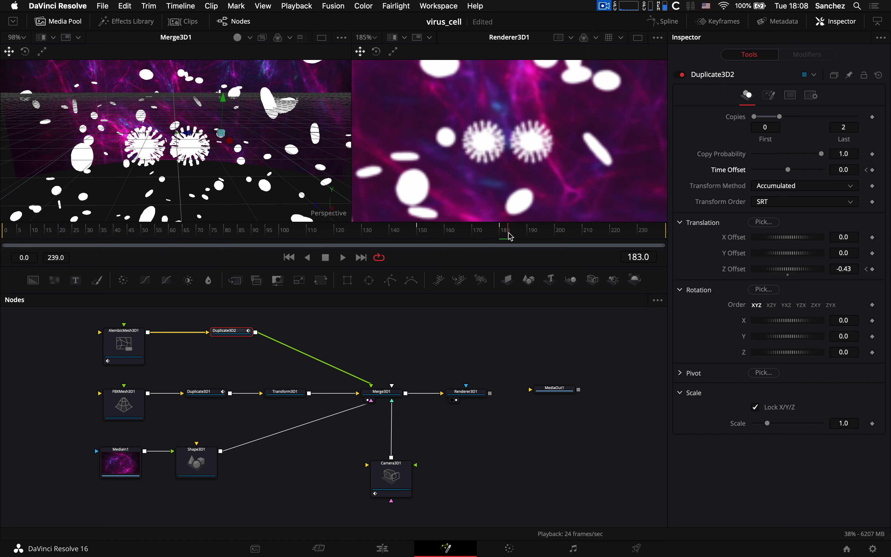
pyautogui.moveTo(509, 237); pyautogui.dragTo(507, 237)
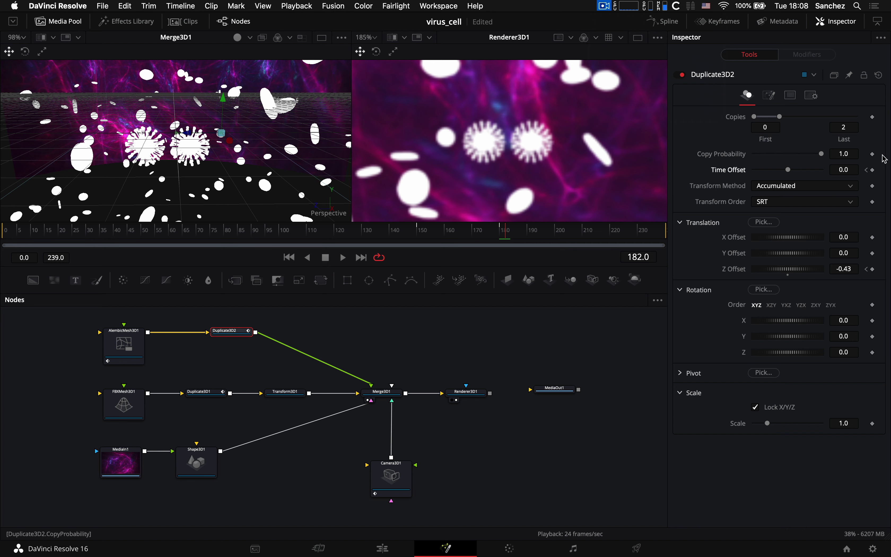
pyautogui.click(872, 169)
pyautogui.moveTo(791, 170); pyautogui.dragTo(827, 172)
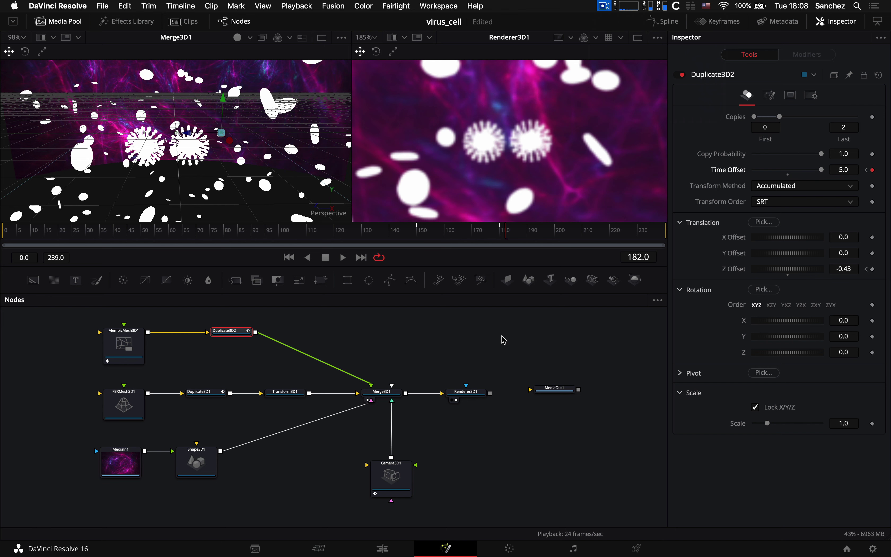
# - Play back the virus duplication with its time offset from around frame 150, fitting the rendered image to its viewer
pyautogui.click(419, 230)
pyautogui.press('space')
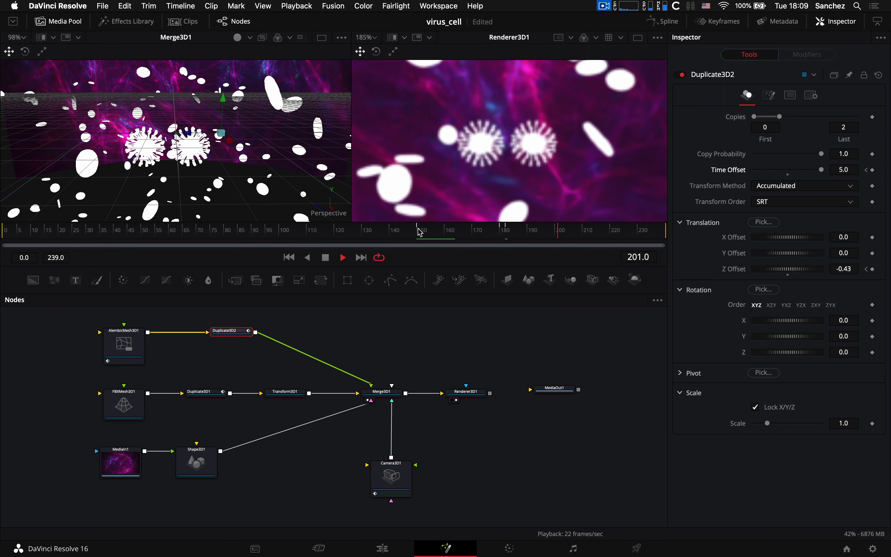
pyautogui.press('space')
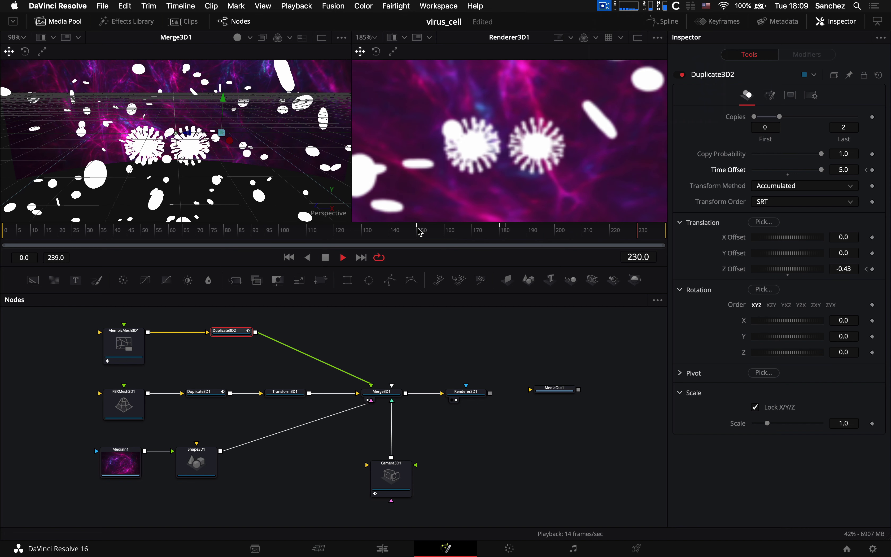
pyautogui.press('space')
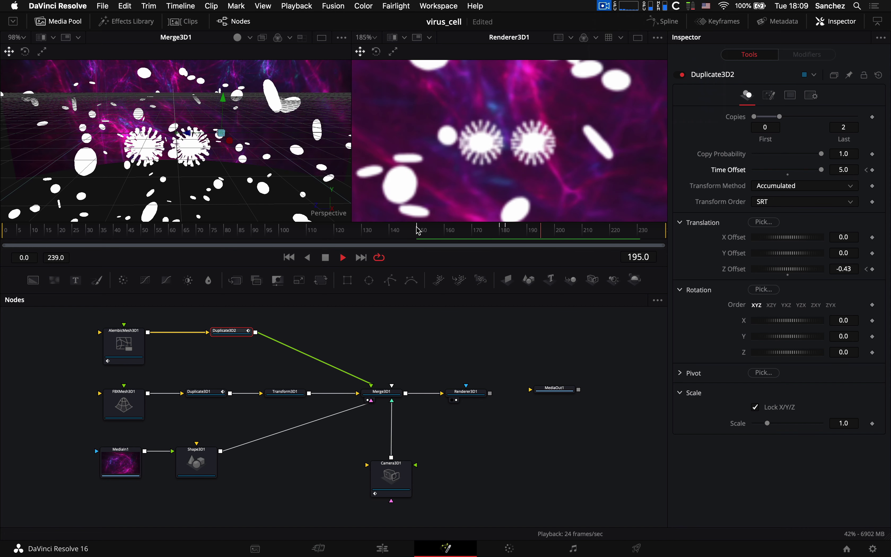
pyautogui.press('space')
pyautogui.press('super+f')
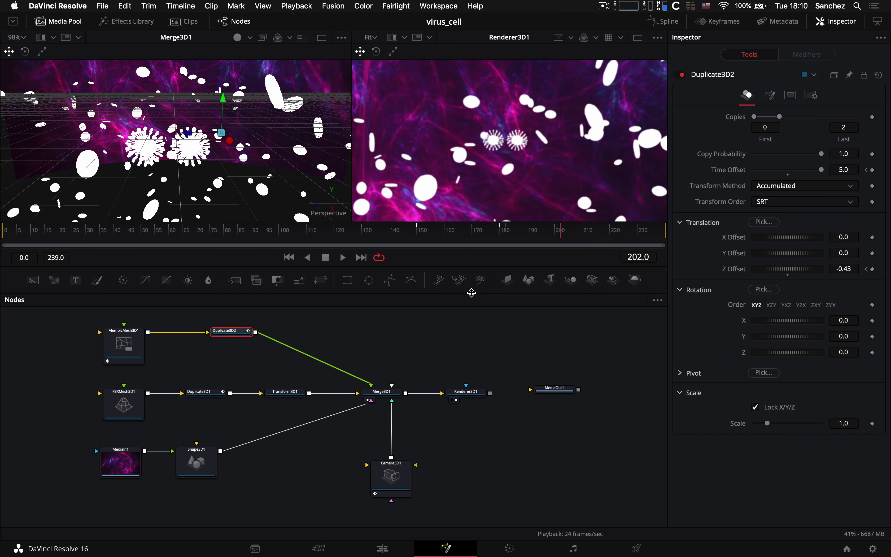
pyautogui.click(425, 232)
pyautogui.press('space')
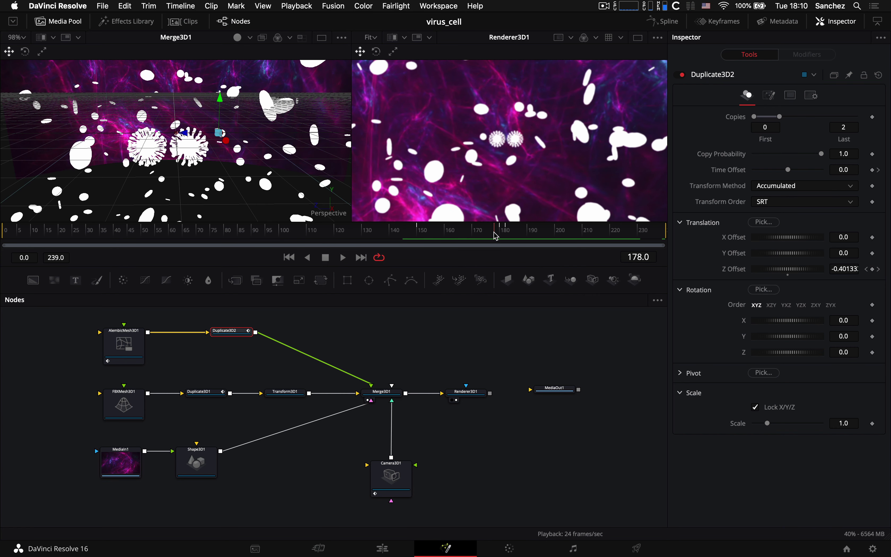
# - Return to frame 150 and show only Duplicate3D2's Z Offset curve in an enlarged Spline editor
pyautogui.click(426, 234)
pyautogui.click(422, 235)
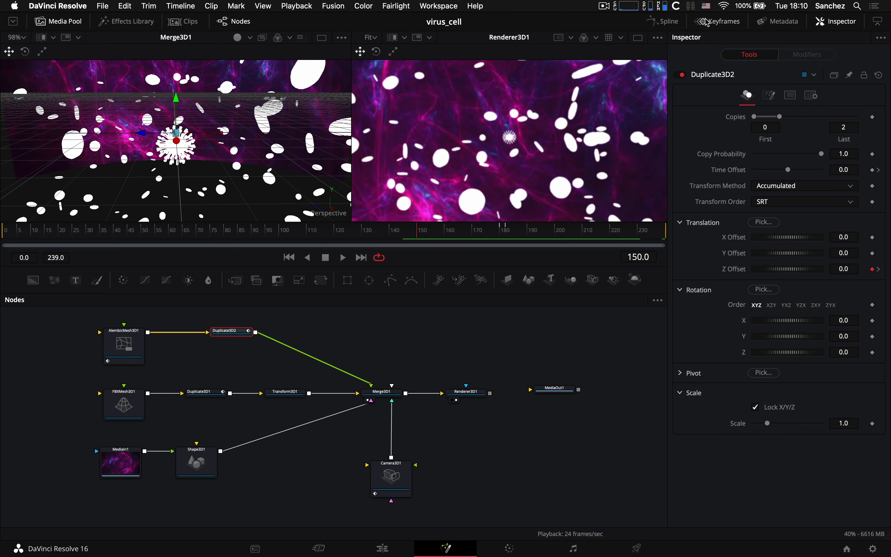
pyautogui.click(665, 22)
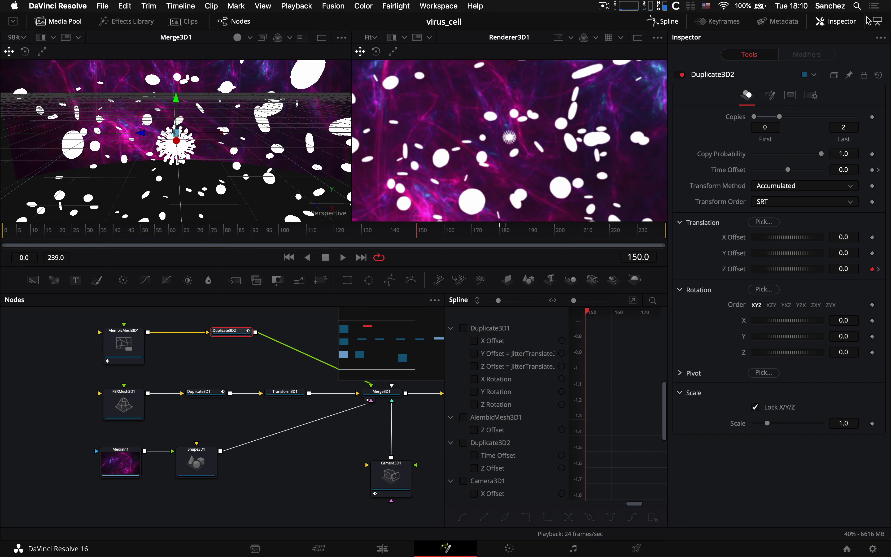
pyautogui.click(878, 21)
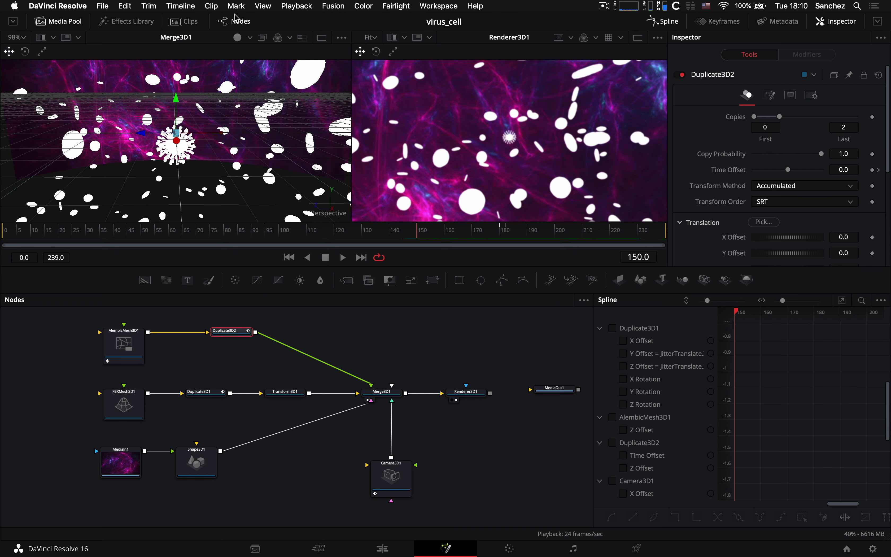
pyautogui.click(236, 23)
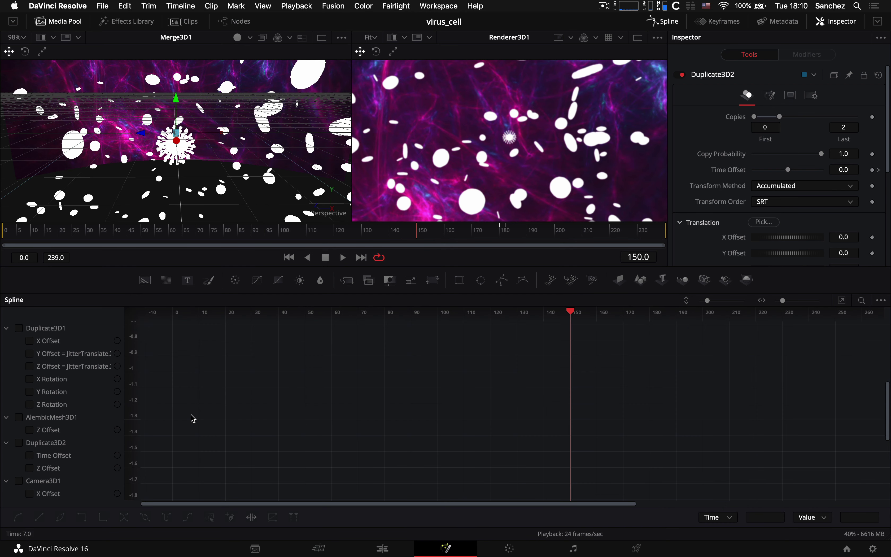
pyautogui.click(883, 302)
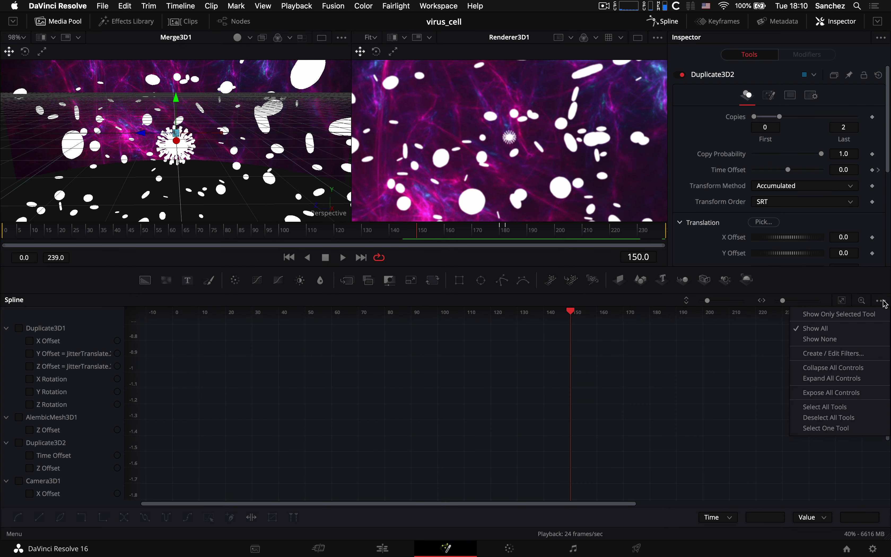
pyautogui.click(843, 319)
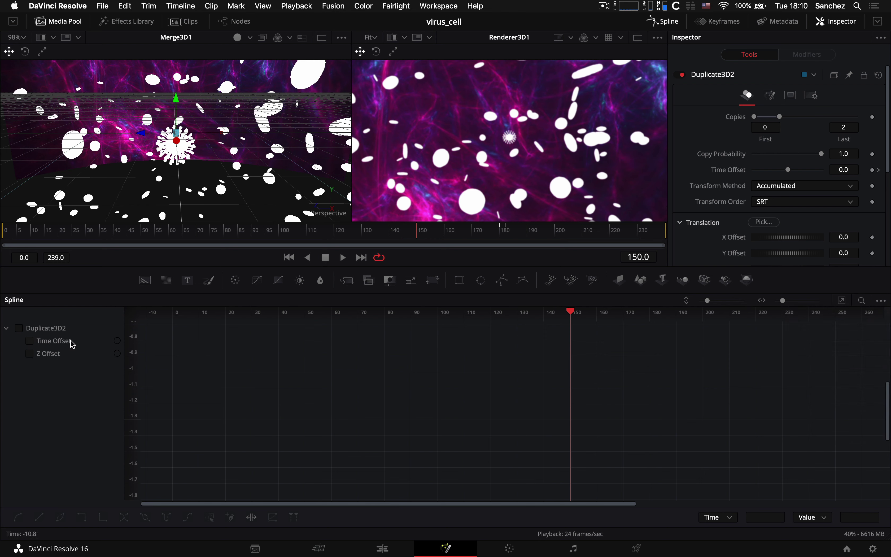
pyautogui.click(59, 355)
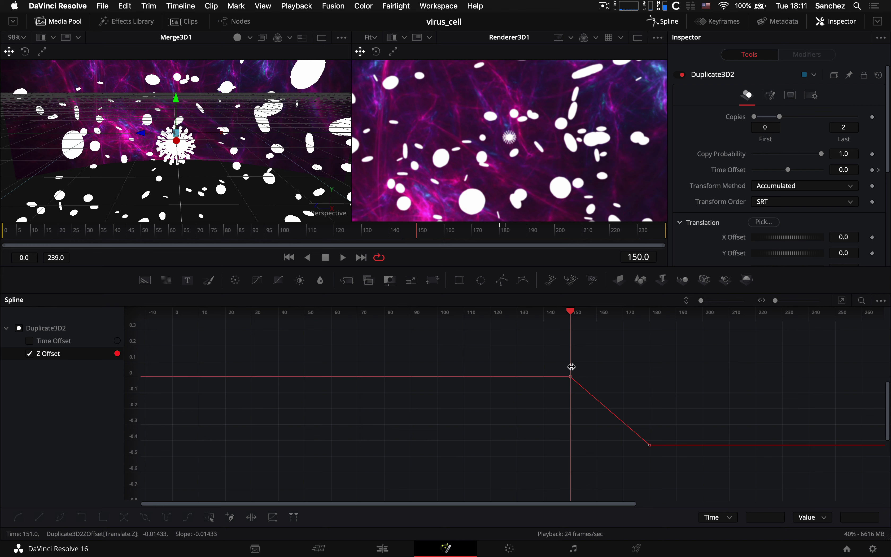
# - Ease Duplicate3D2's Z Offset curve into an S-shape by flattening the handles of its frame 150 and 180 keyframes
pyautogui.click(567, 378)
pyautogui.moveTo(593, 399); pyautogui.dragTo(633, 382)
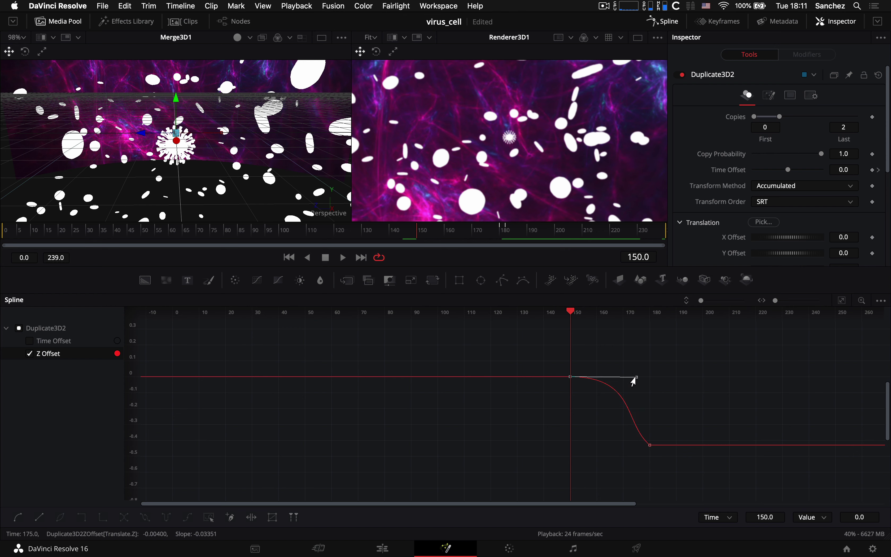
pyautogui.click(649, 445)
pyautogui.moveTo(622, 423); pyautogui.dragTo(592, 445)
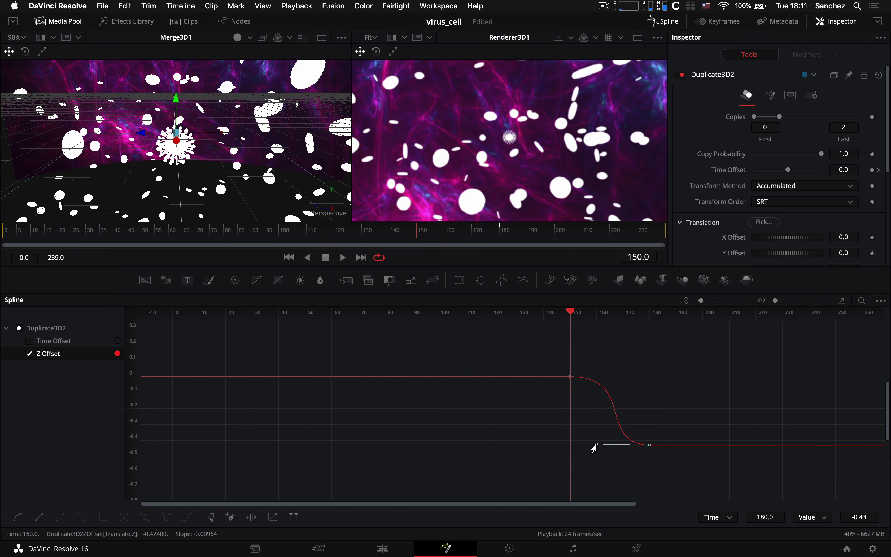
# - Display AlembicMesh3D1's Z Offset curve in the enlarged Spline editor, scaled vertically so its slope is easy to edit
pyautogui.click(235, 21)
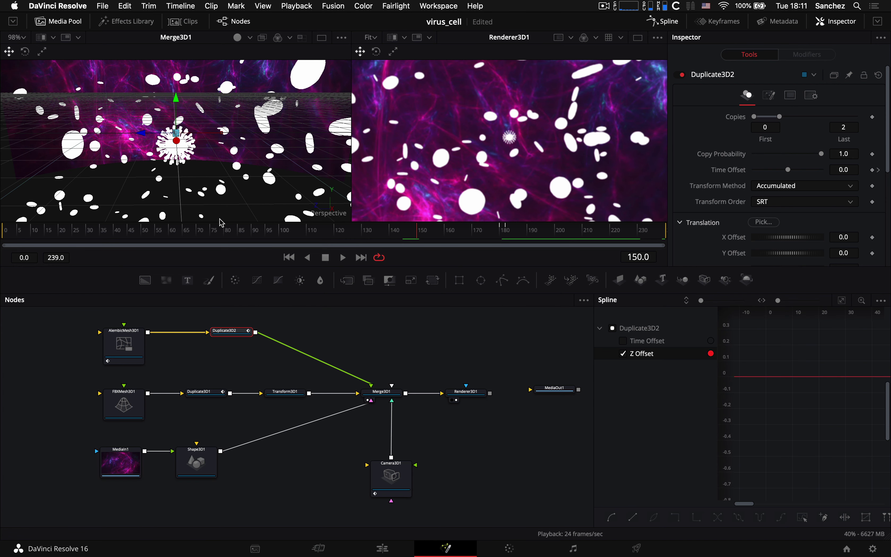
pyautogui.click(133, 343)
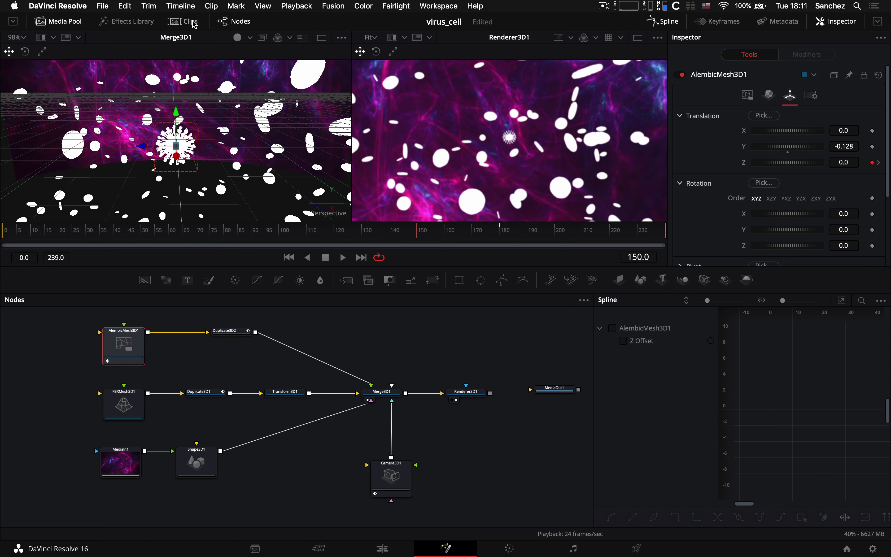
pyautogui.click(233, 22)
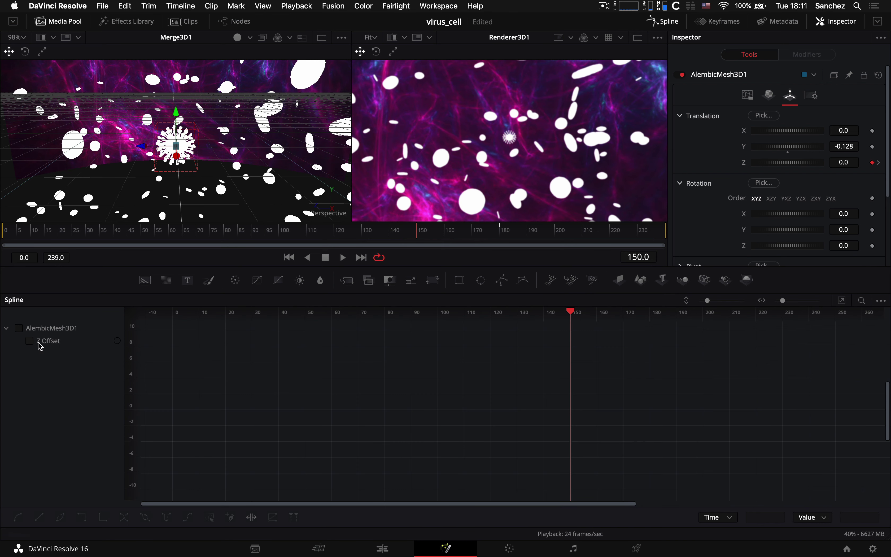
pyautogui.click(30, 341)
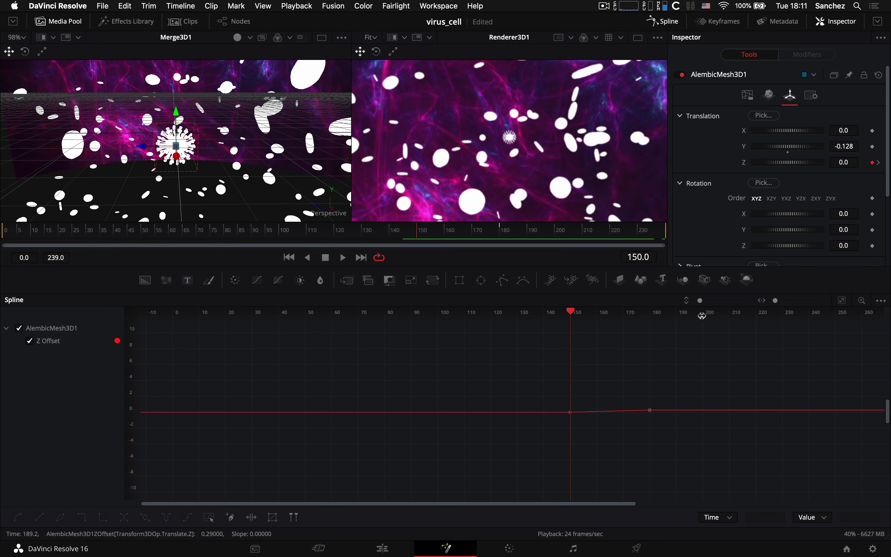
pyautogui.moveTo(703, 302); pyautogui.dragTo(704, 303)
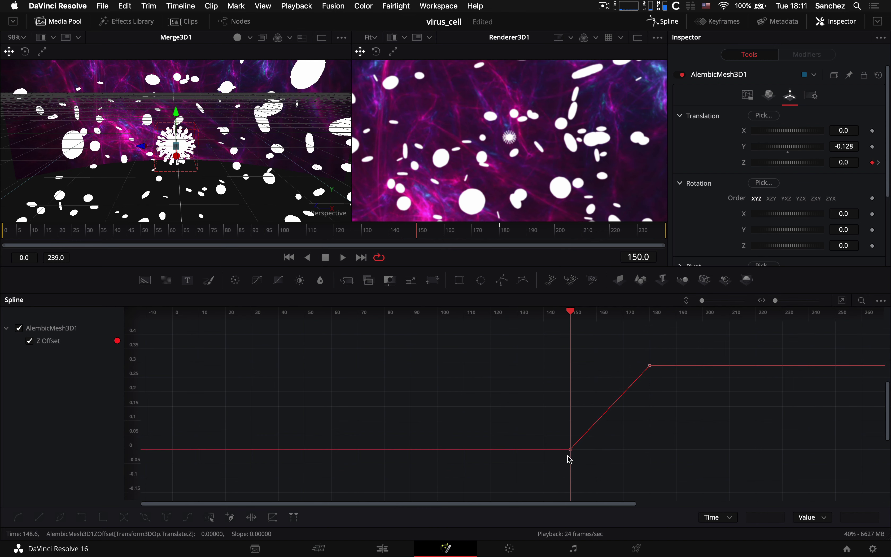
# - Smooth AlembicMesh3D1's Z Offset curve with nearly horizontal handles at its frame 150 and 180 keyframes
pyautogui.click(567, 449)
pyautogui.moveTo(595, 421); pyautogui.dragTo(626, 449)
pyautogui.click(649, 366)
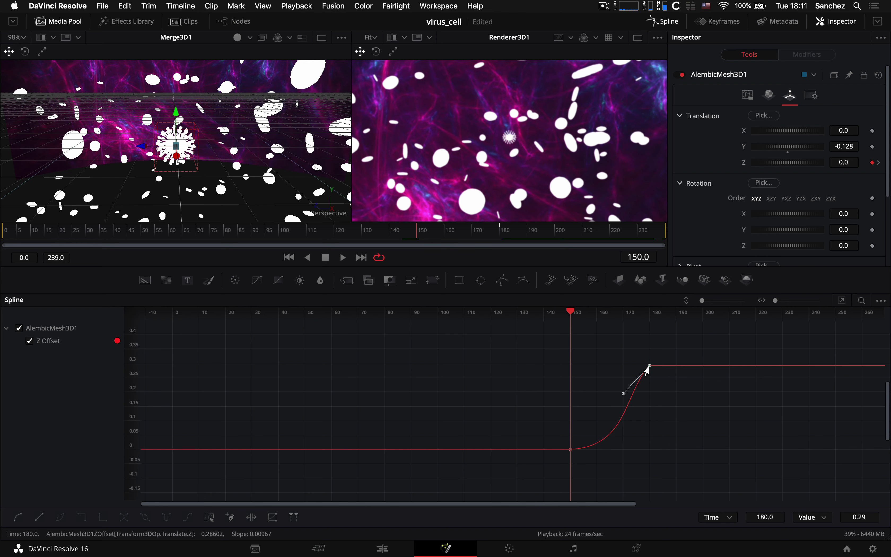
pyautogui.moveTo(627, 393); pyautogui.dragTo(588, 374)
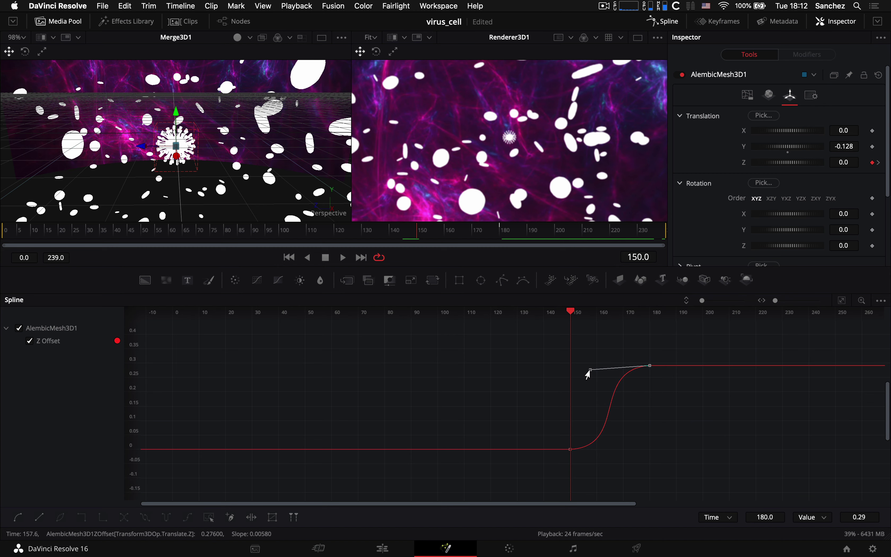
# - Play back the eased virus separation several times from around frame 150 and return to that frame
pyautogui.click(411, 231)
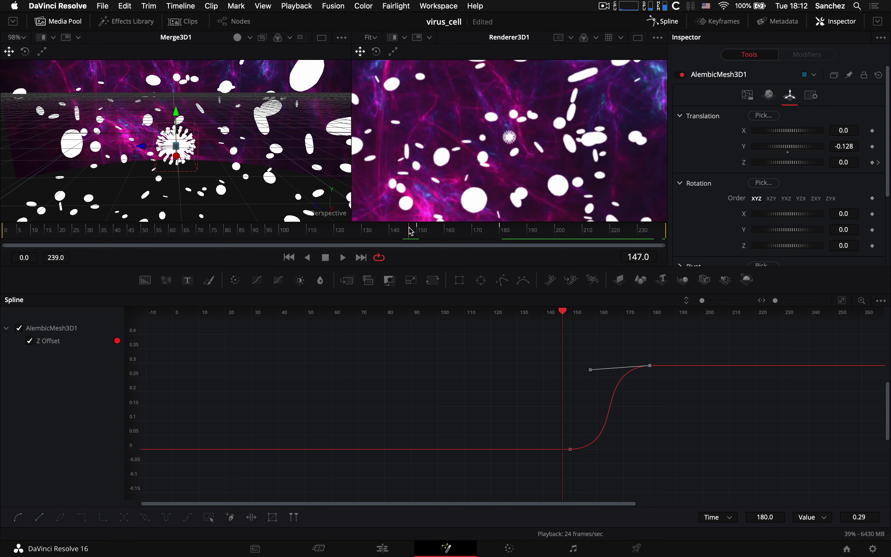
pyautogui.press('space')
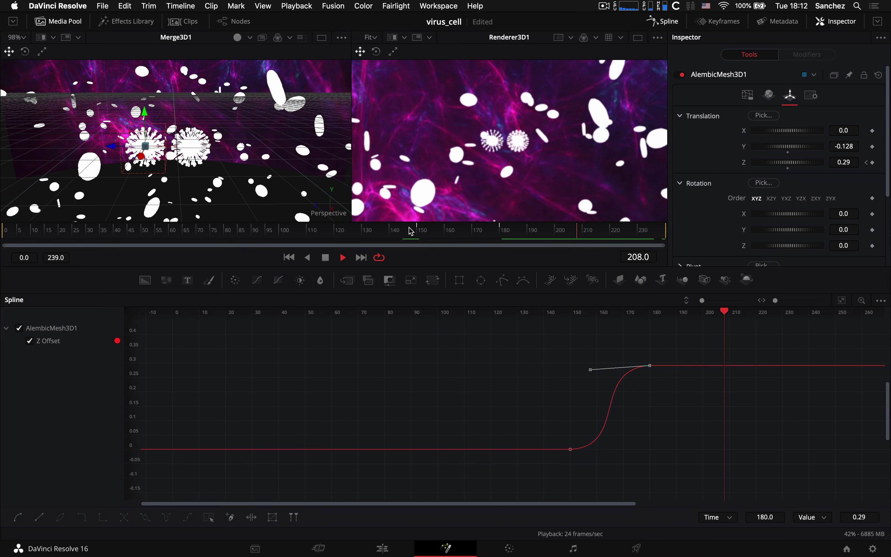
pyautogui.press('space')
pyautogui.click(418, 231)
pyautogui.press('space')
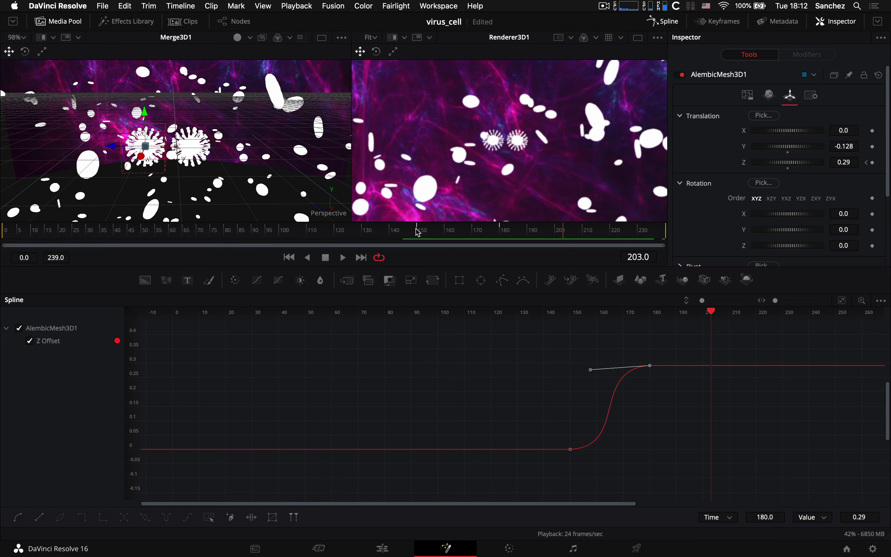
pyautogui.click(419, 231)
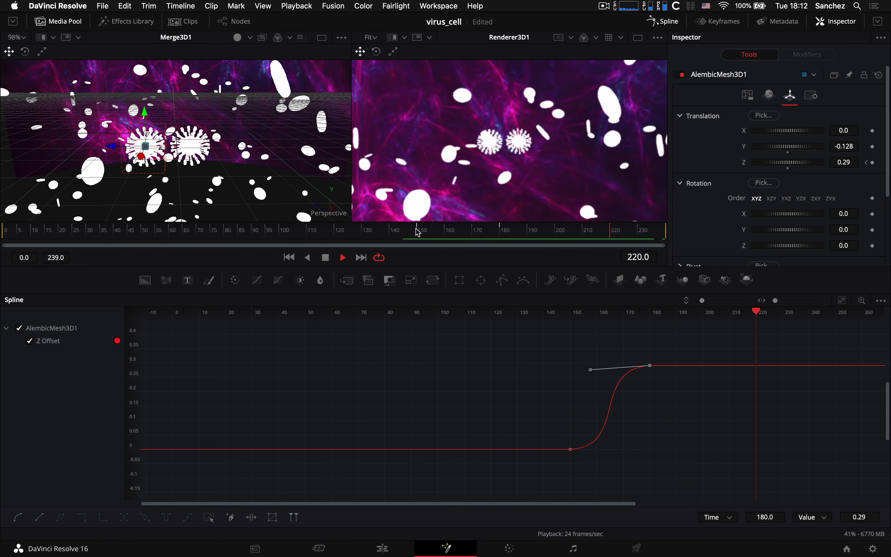
pyautogui.click(418, 230)
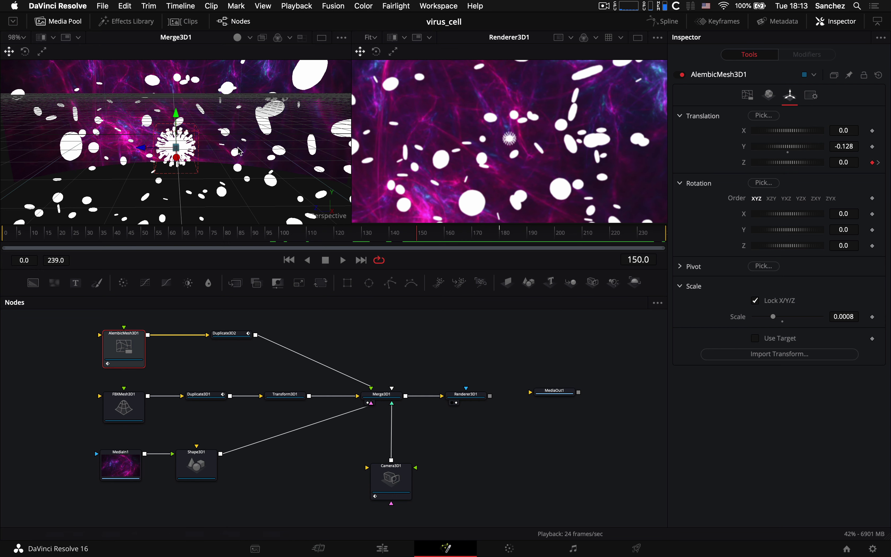
# - Turn on the Focal Plane guide in Camera3D1's control visibility, with the whole scene and camera framed in the 3D view
pyautogui.moveTo(234, 150)
pyautogui.mouseDown()
pyautogui.moveTo(222, 151)
pyautogui.moveTo(236, 151)
pyautogui.mouseUp()
pyautogui.scroll(-5, 235, 150)
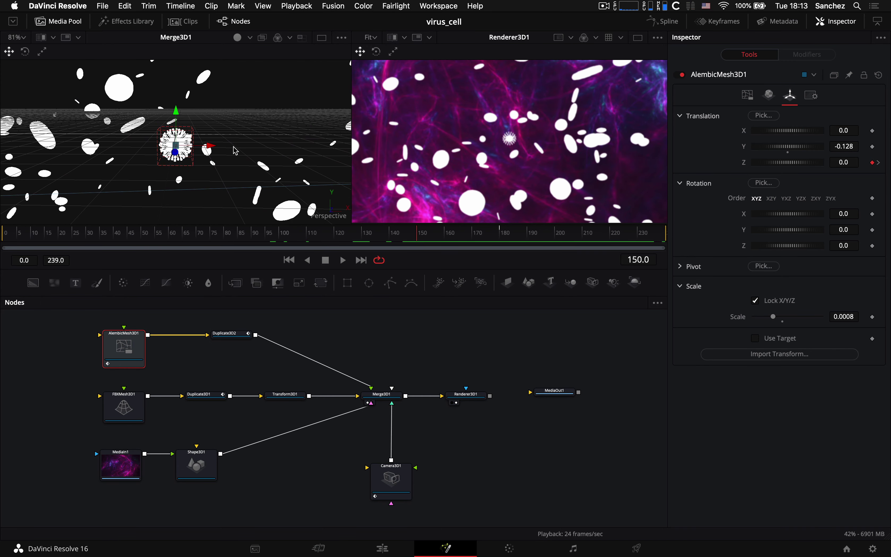
pyautogui.scroll(-6, 235, 151)
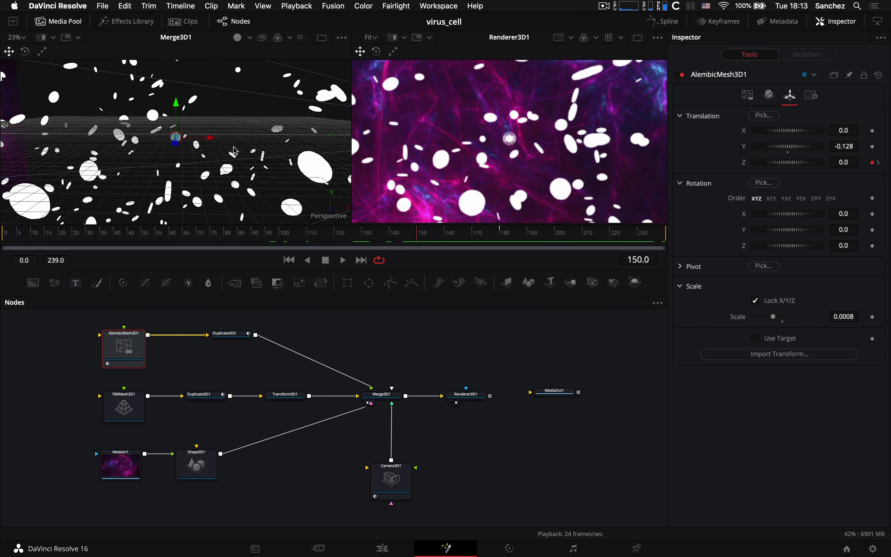
pyautogui.scroll(-3, 236, 151)
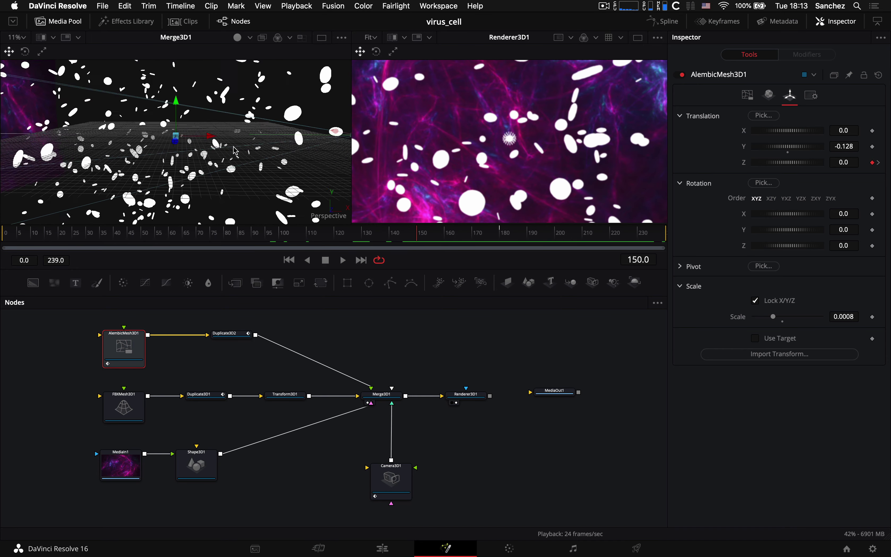
pyautogui.scroll(-4, 236, 151)
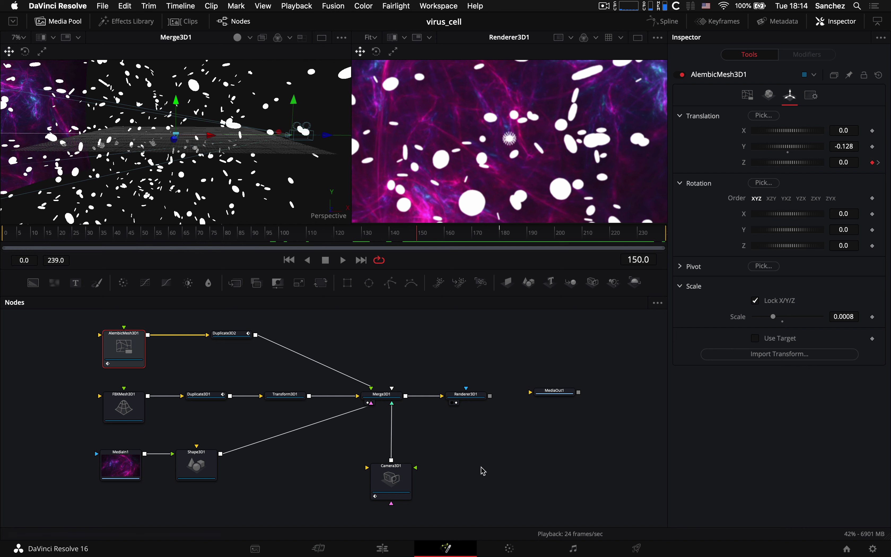
pyautogui.click(401, 483)
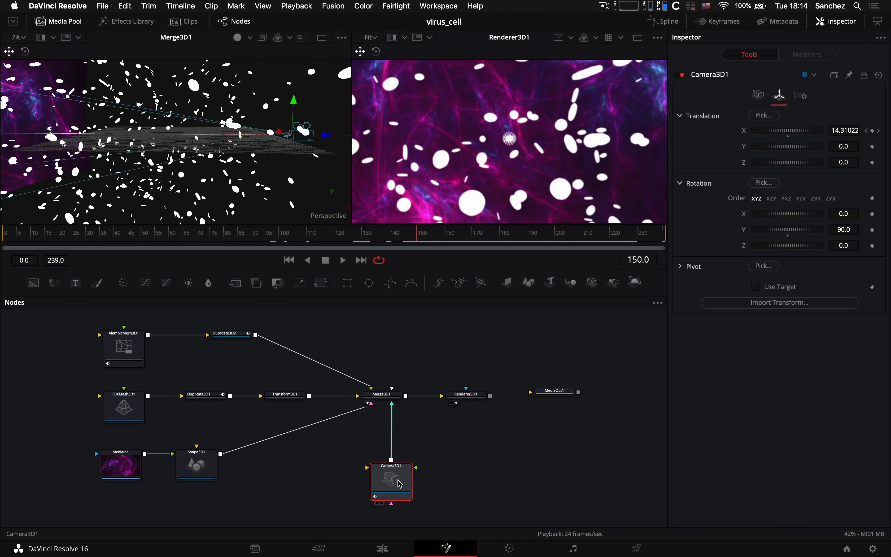
pyautogui.click(758, 96)
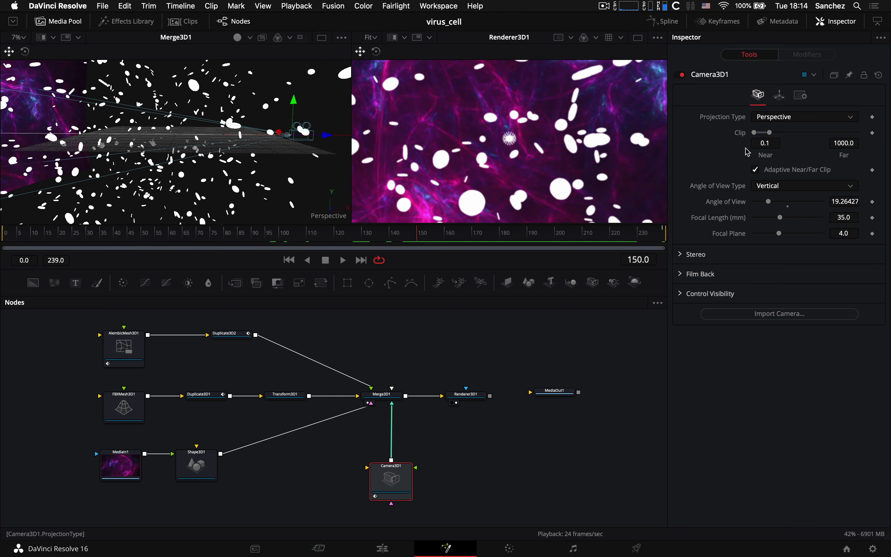
pyautogui.click(680, 294)
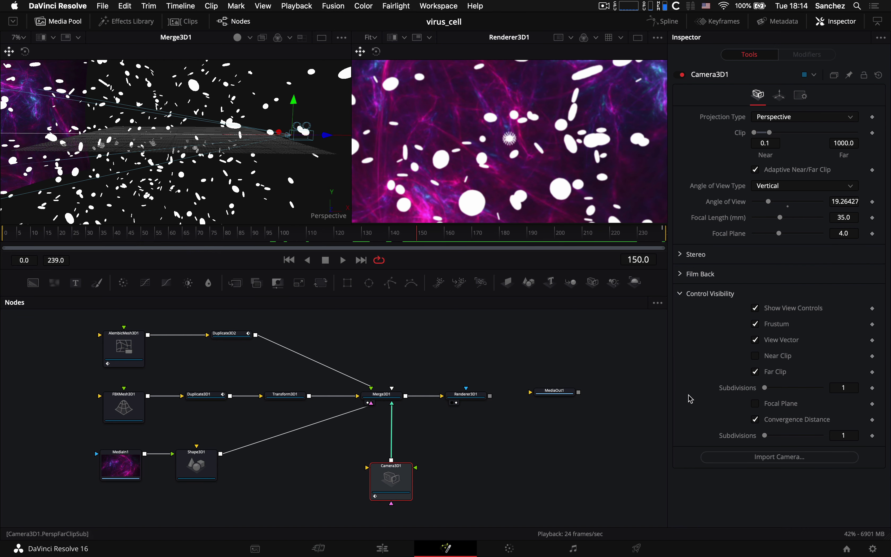
pyautogui.click(755, 404)
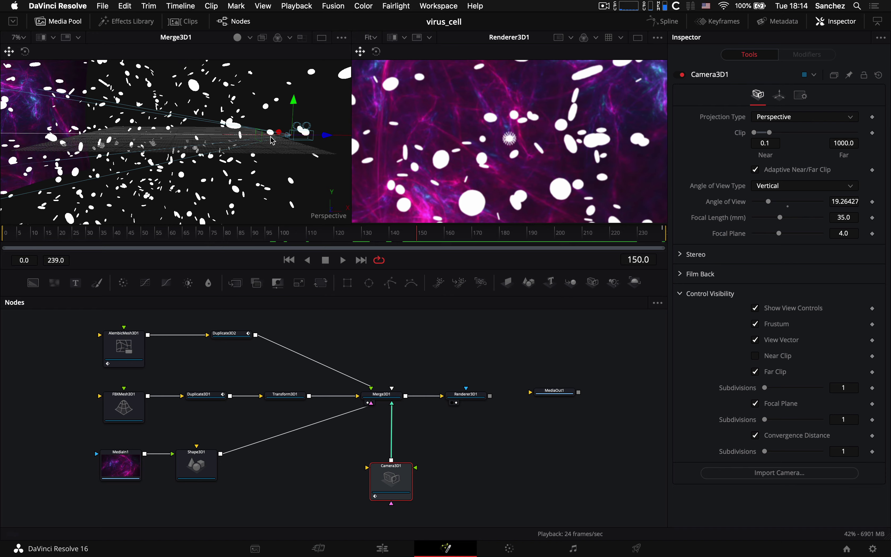
# - Examine from several angles where the camera's focal plane lies relative to the camera and the cells
pyautogui.scroll(5, 272, 140)
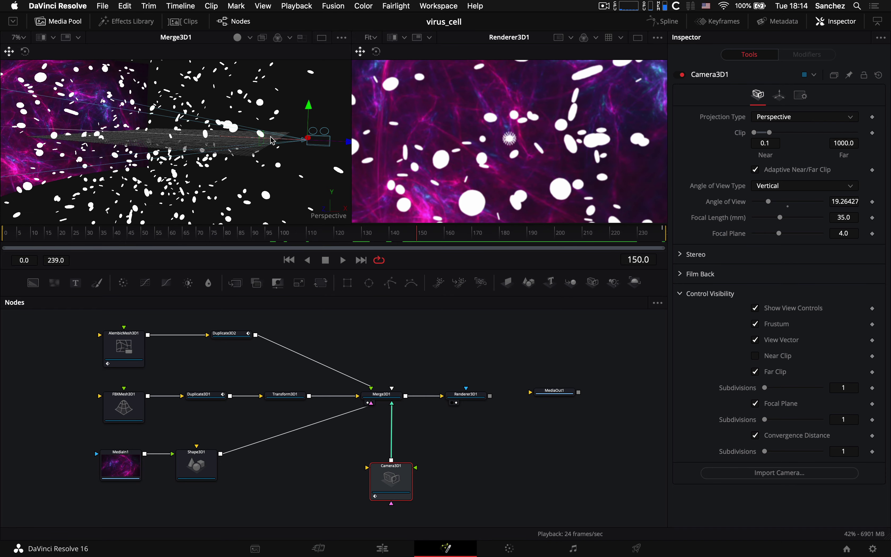
pyautogui.scroll(5, 273, 140)
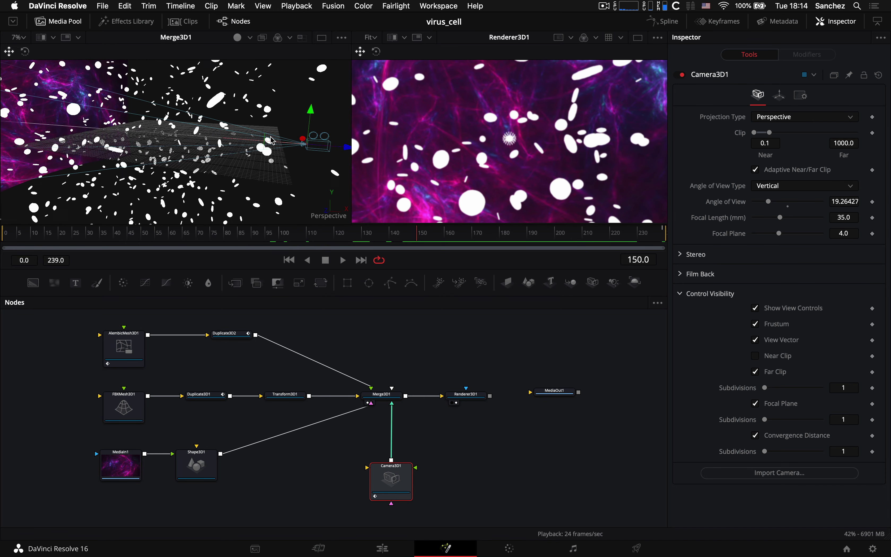
pyautogui.scroll(2, 272, 140)
pyautogui.scroll(-3, 272, 140)
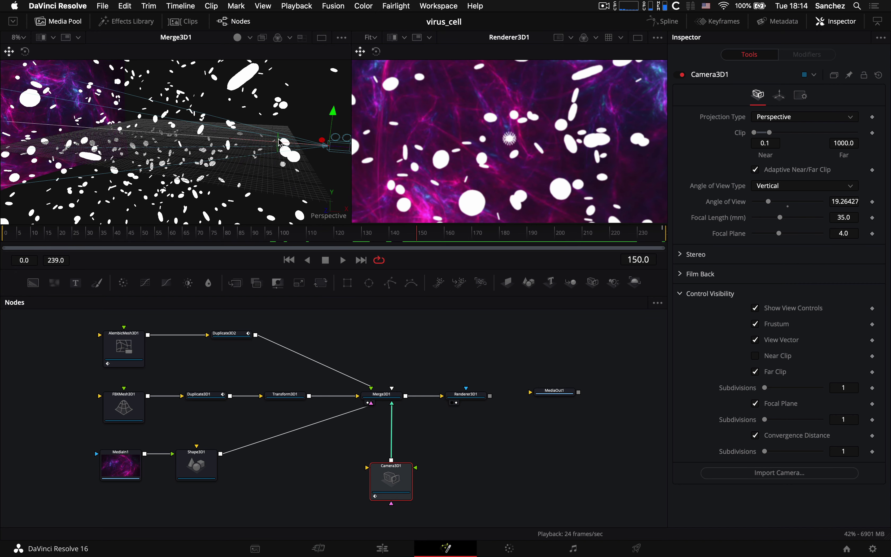
pyautogui.scroll(1, 286, 171)
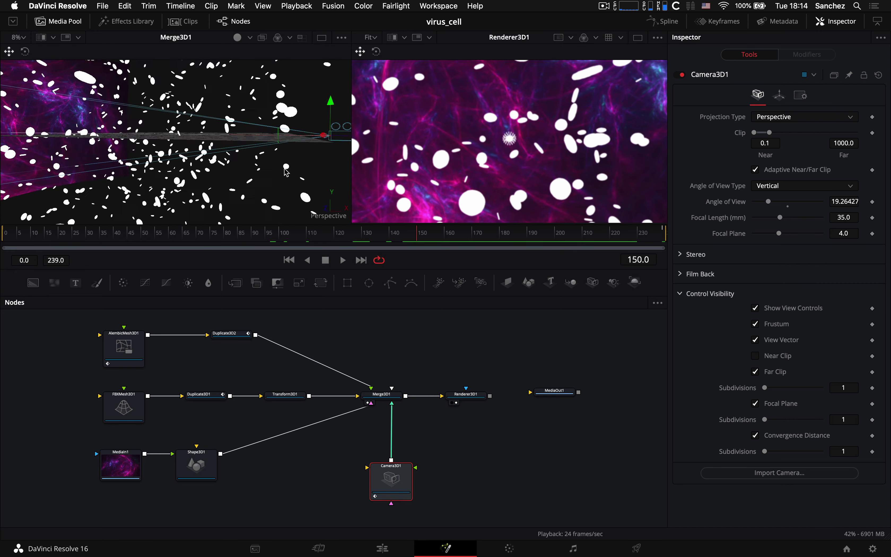
pyautogui.scroll(2, 286, 172)
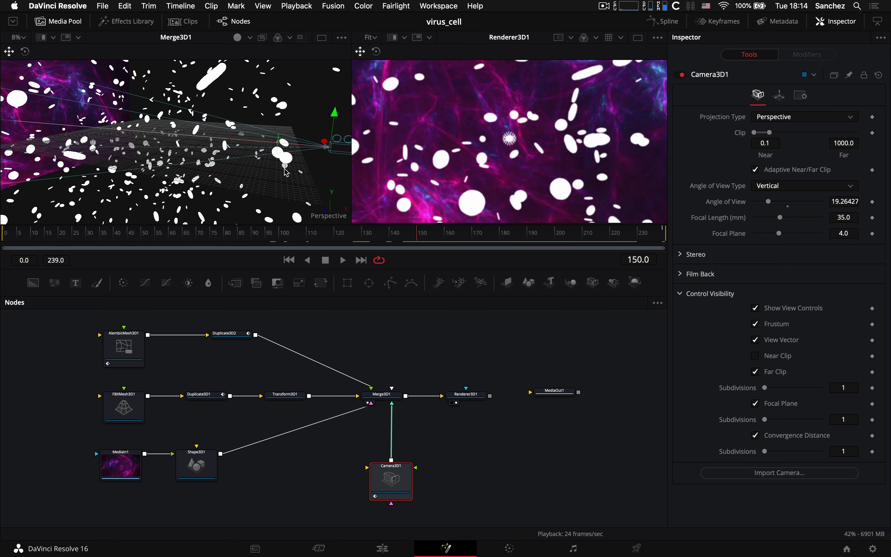
pyautogui.scroll(1, 286, 171)
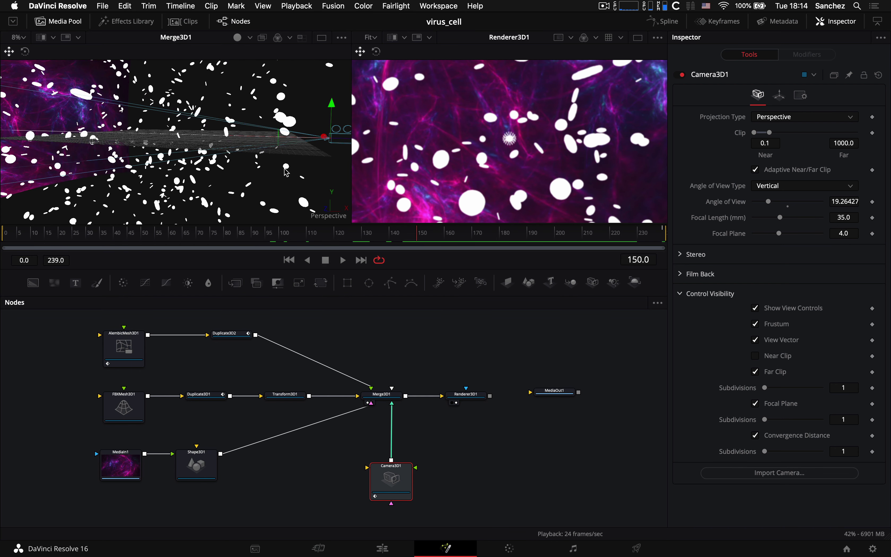
# - Set Camera3D1's Focal Plane to 15.0 with the playhead at frame 0
pyautogui.moveTo(455, 236); pyautogui.dragTo(319, 257)
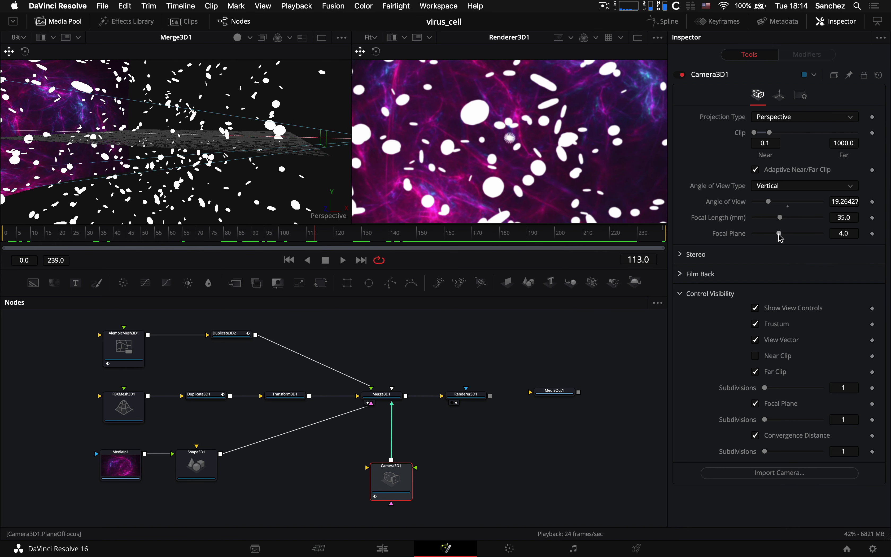
pyautogui.moveTo(779, 234); pyautogui.dragTo(816, 233)
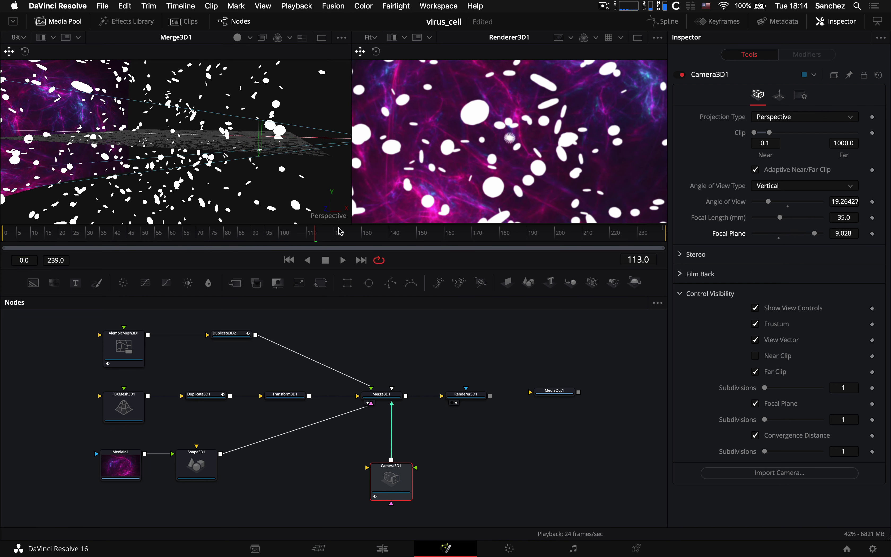
pyautogui.click(267, 236)
pyautogui.moveTo(11, 235); pyautogui.dragTo(3, 237)
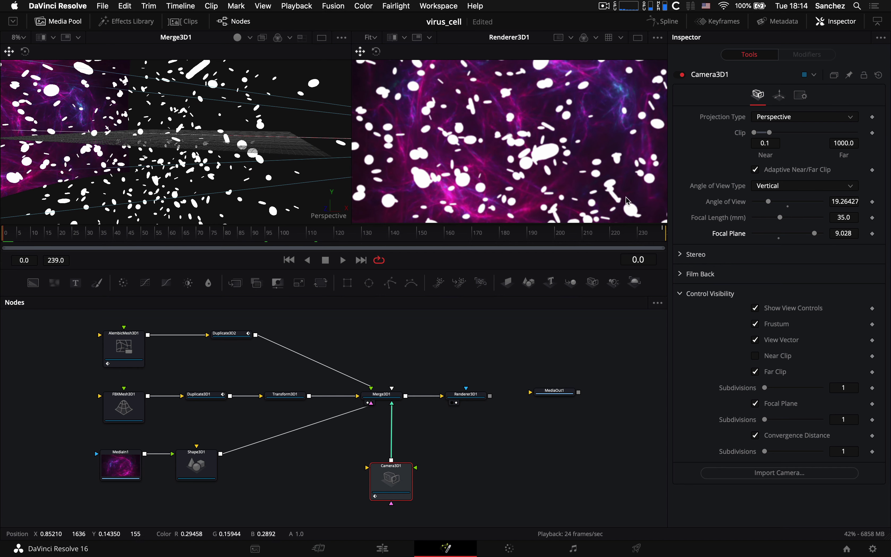
pyautogui.scroll(-5, 284, 169)
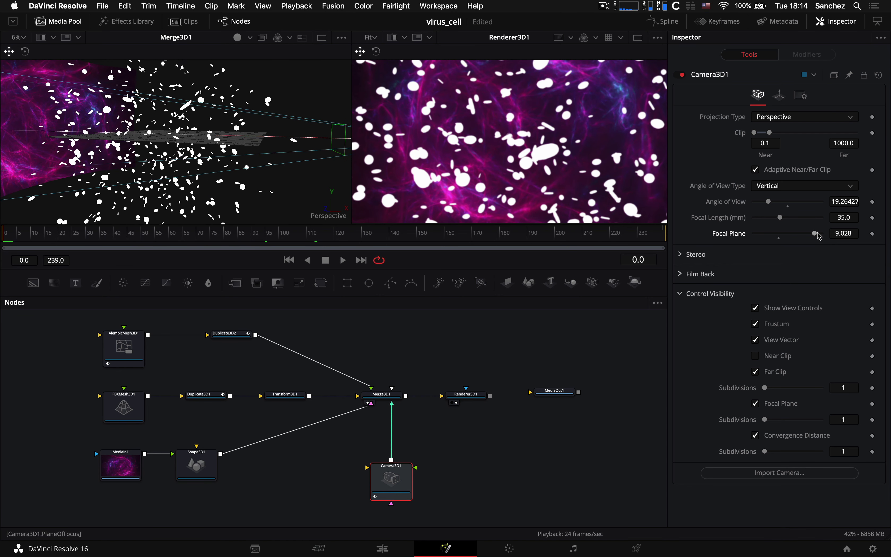
pyautogui.moveTo(815, 233); pyautogui.dragTo(822, 234)
pyautogui.click(850, 233)
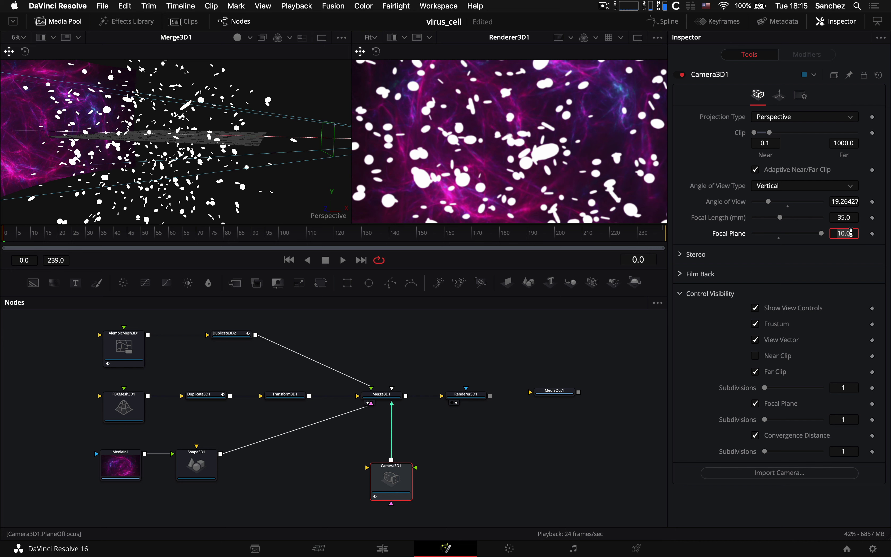
pyautogui.write('15')
pyautogui.press('Tab')
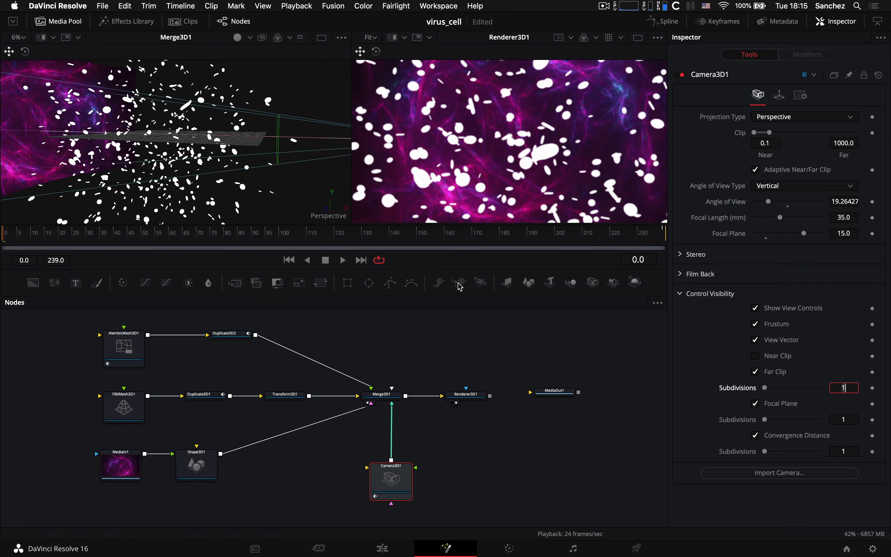
# - Preview Renderer3D1's depth of field at frames 0 and 239 by temporarily enabling Accumulation Effects
pyautogui.click(467, 394)
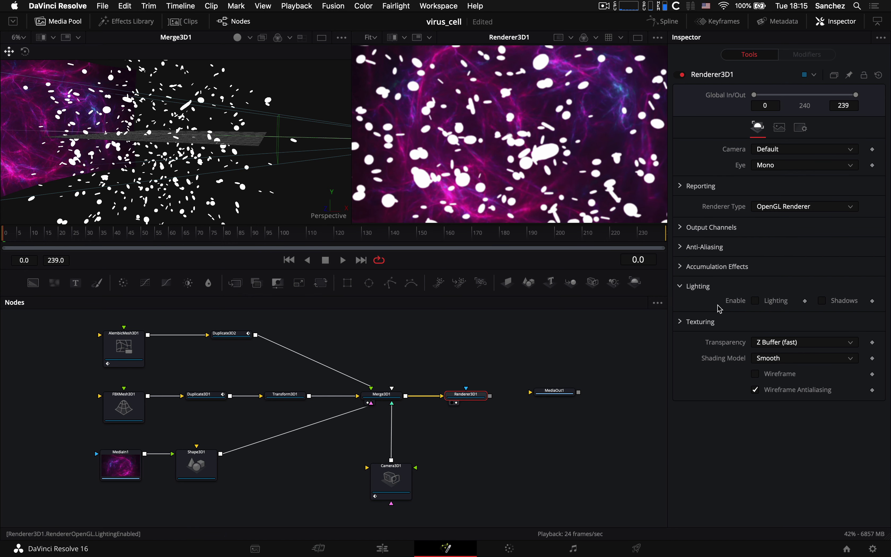
pyautogui.click(680, 266)
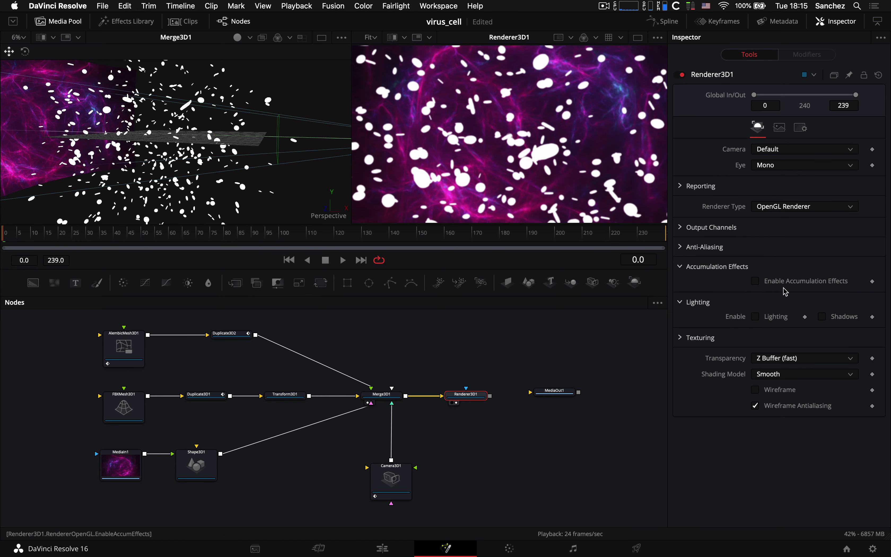
pyautogui.click(756, 282)
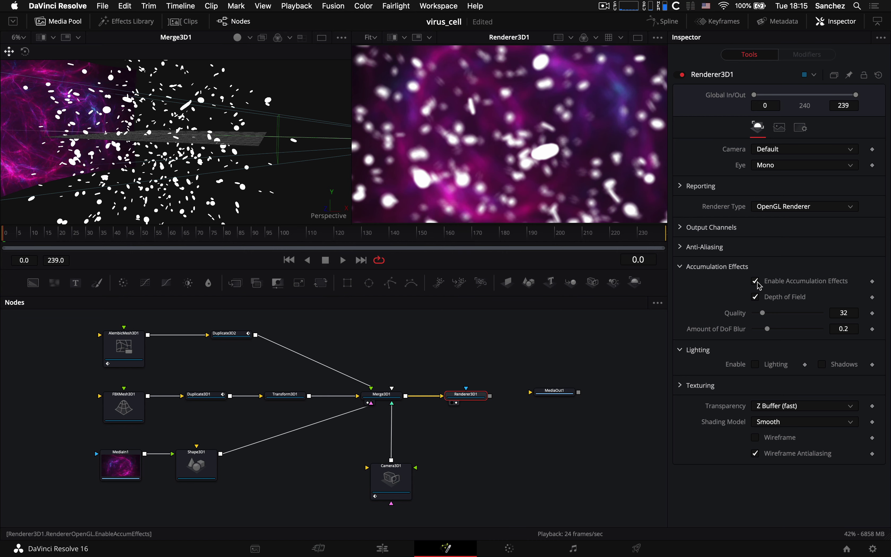
pyautogui.click(561, 234)
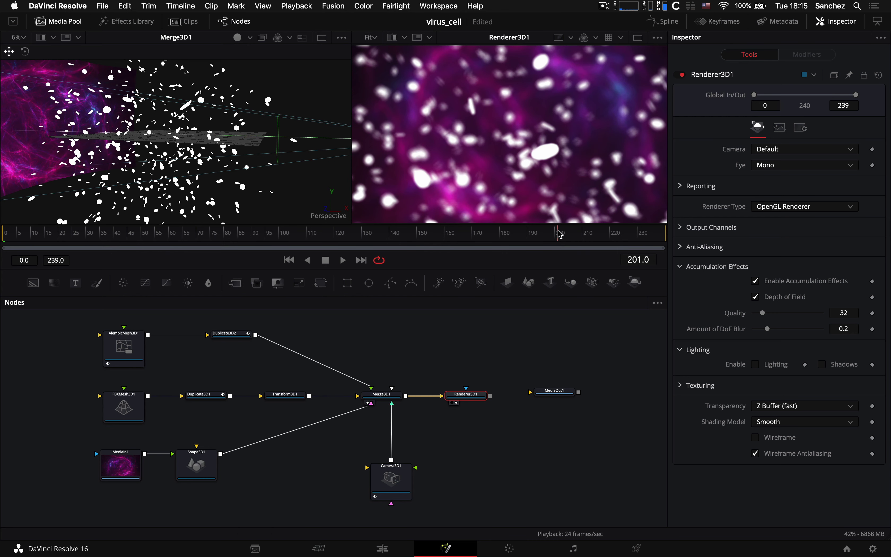
pyautogui.click(533, 233)
pyautogui.moveTo(547, 237); pyautogui.dragTo(685, 245)
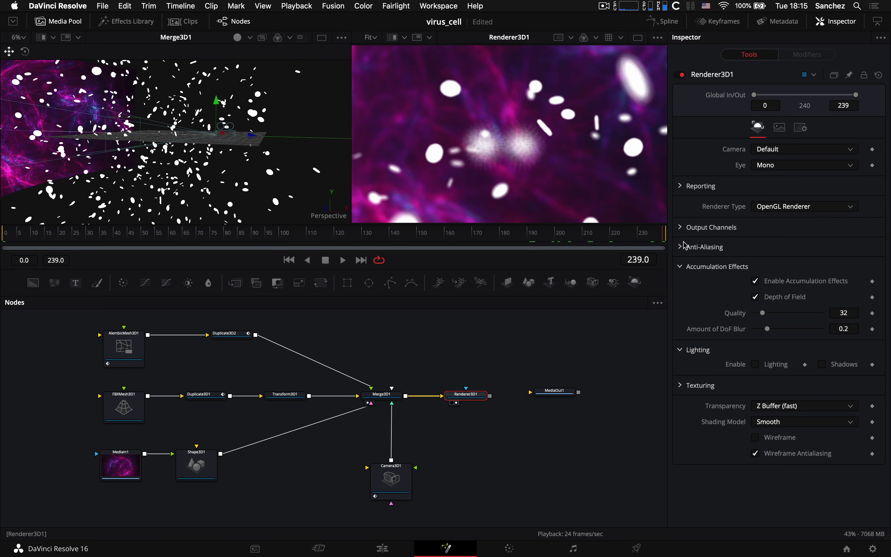
pyautogui.click(756, 281)
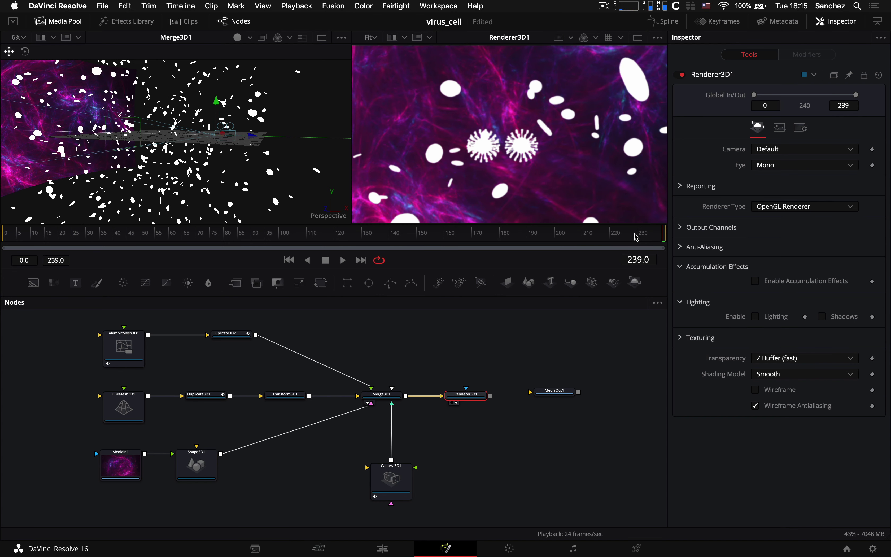
# - At frame 150, move Camera3D1's Focal Plane onto the virus at 14.47 and set a keyframe for it
pyautogui.moveTo(637, 238); pyautogui.dragTo(419, 243)
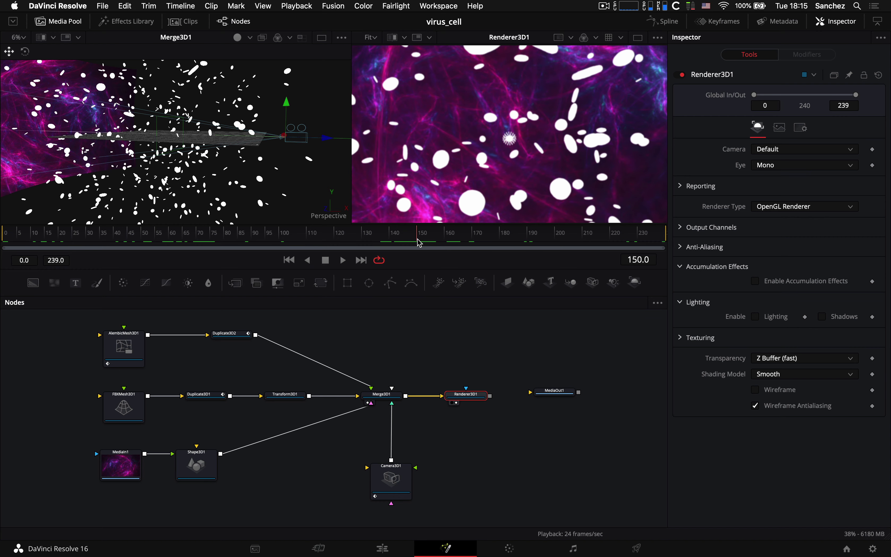
pyautogui.moveTo(197, 157); pyautogui.dragTo(197, 157)
pyautogui.scroll(5, 198, 156)
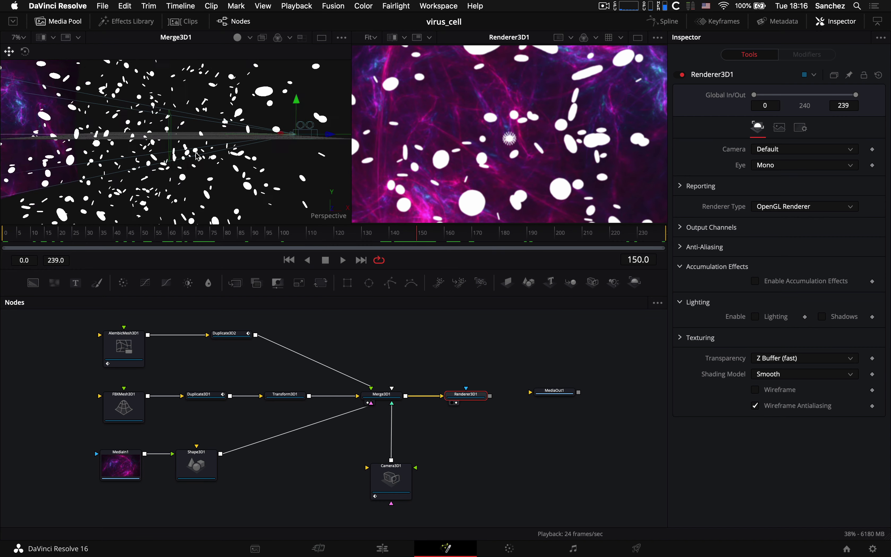
pyautogui.scroll(3, 197, 156)
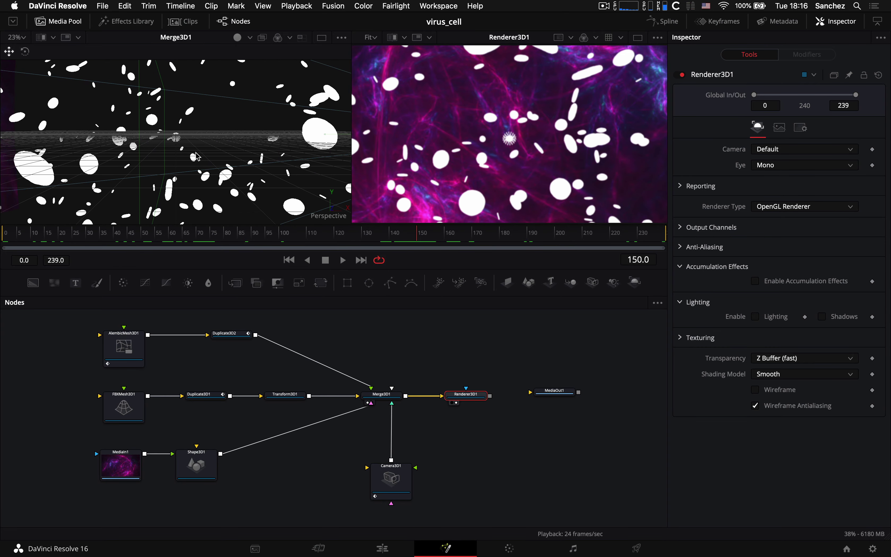
pyautogui.moveTo(198, 156); pyautogui.dragTo(196, 154)
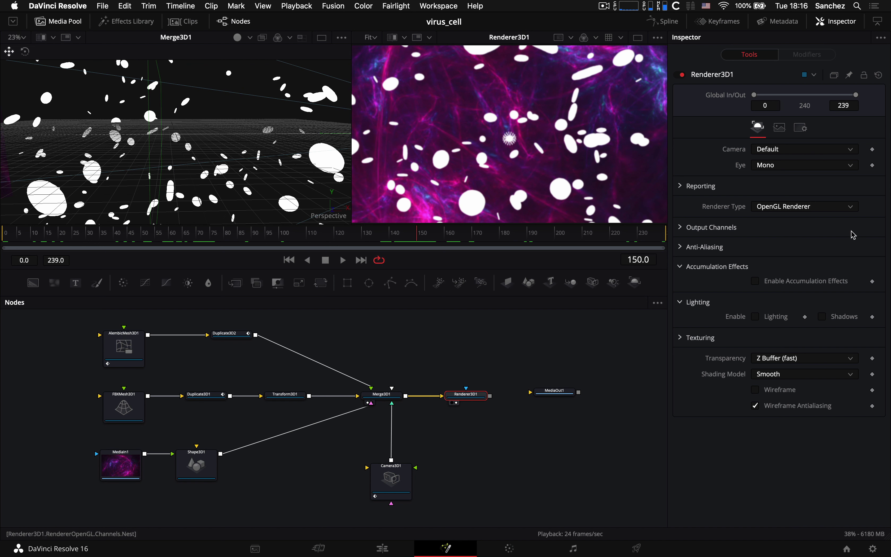
pyautogui.click(391, 478)
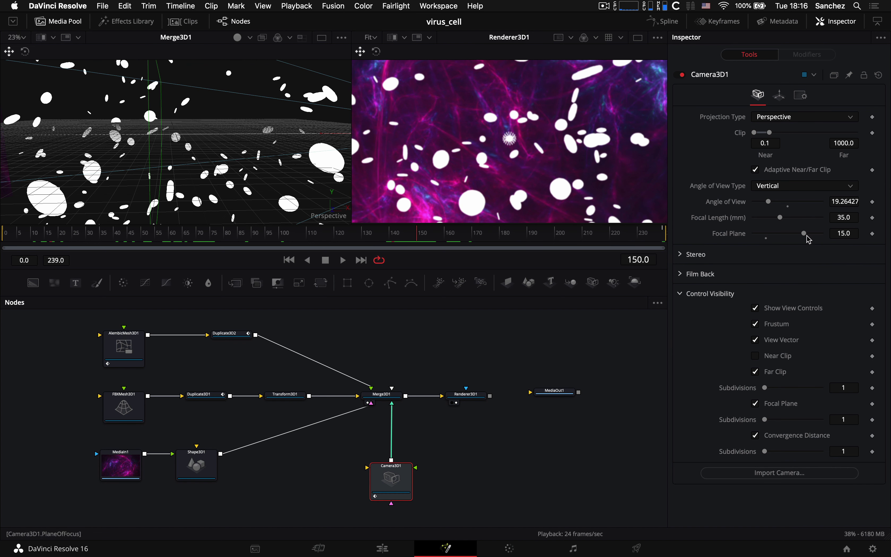
pyautogui.moveTo(805, 236); pyautogui.dragTo(803, 236)
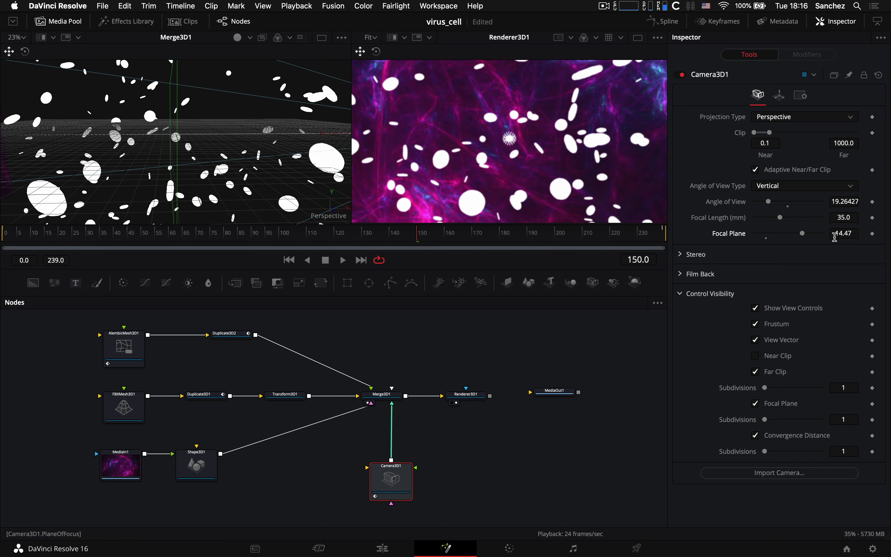
pyautogui.click(873, 234)
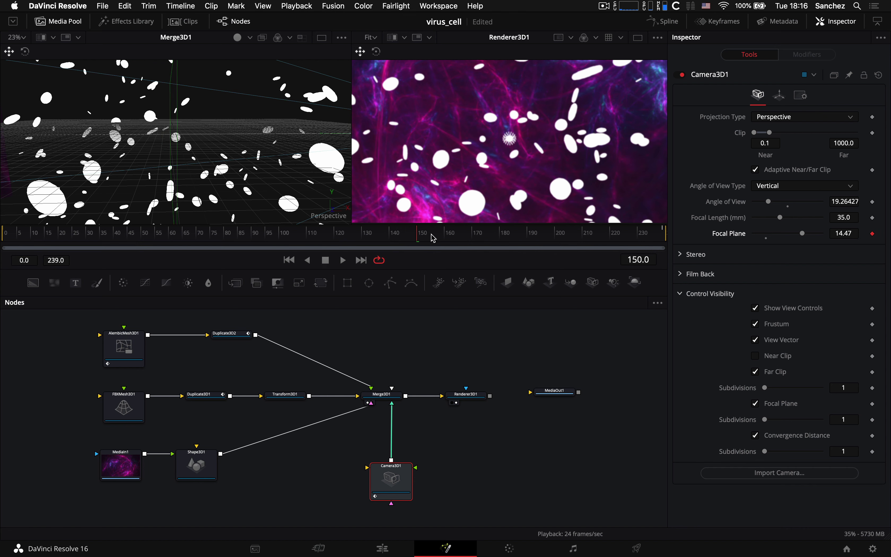
# - Keyframe Camera3D1's Focal Plane at 5.87 on the last frame, 239, so the plane sits on the virus
pyautogui.click(361, 260)
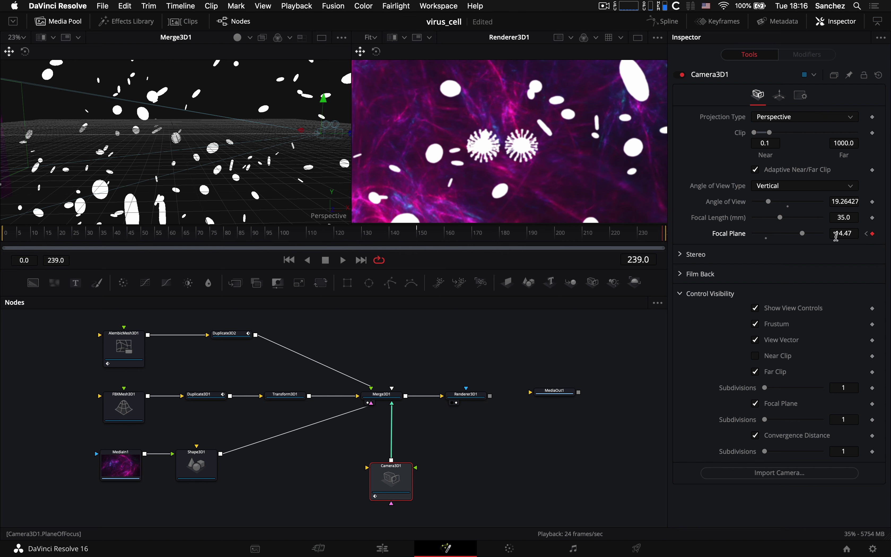
pyautogui.moveTo(804, 233); pyautogui.dragTo(776, 245)
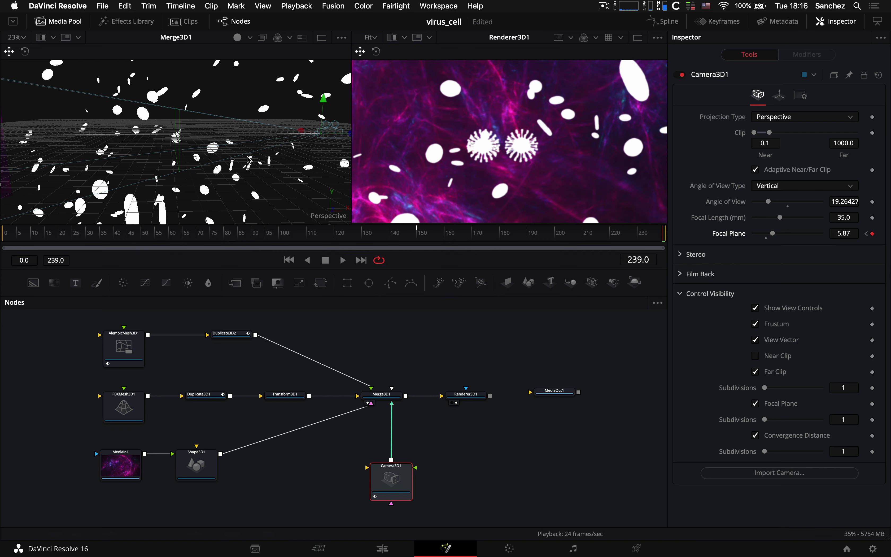
pyautogui.scroll(3, 248, 159)
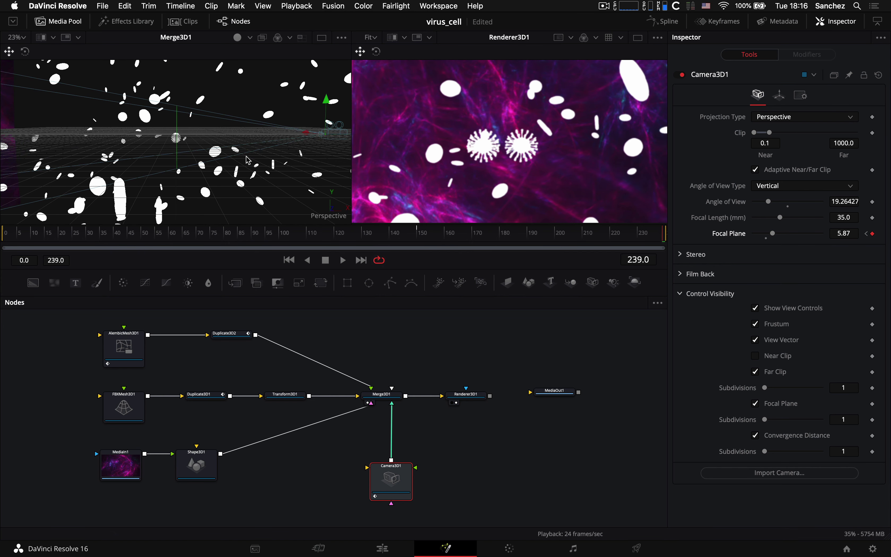
pyautogui.scroll(3, 248, 159)
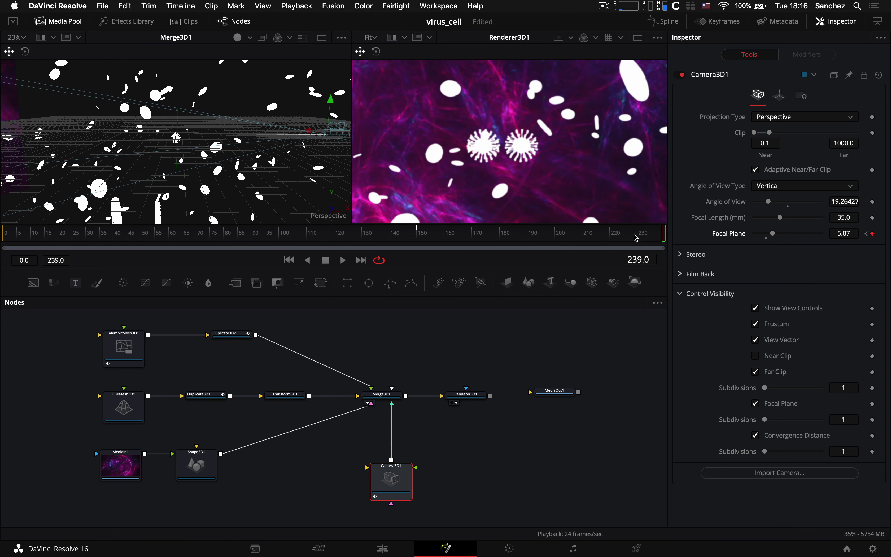
# - Enable Accumulation Effects on Renderer3D1 at frame 228 and set the depth-of-field Quality to 10
pyautogui.moveTo(636, 238)
pyautogui.mouseDown()
pyautogui.moveTo(218, 240)
pyautogui.moveTo(574, 225)
pyautogui.moveTo(658, 231)
pyautogui.moveTo(633, 231)
pyautogui.mouseUp()
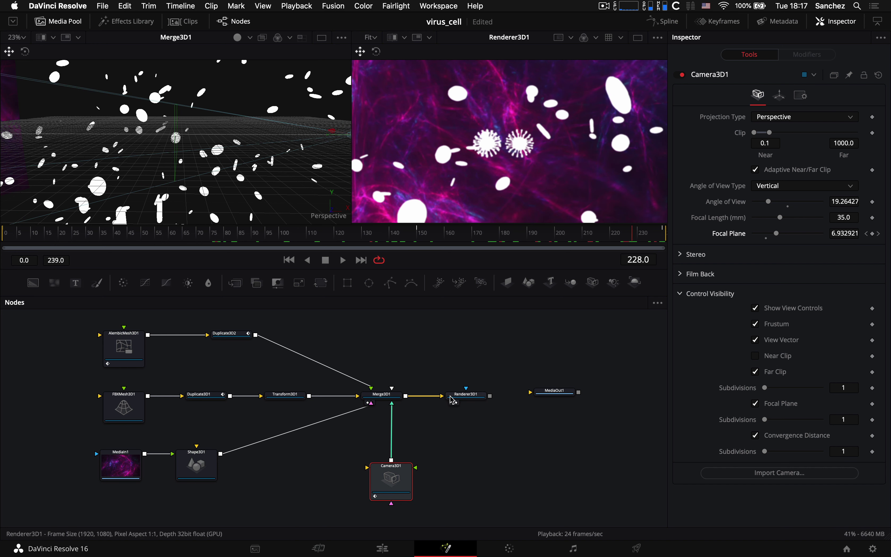
pyautogui.click(466, 400)
pyautogui.click(717, 266)
pyautogui.click(756, 281)
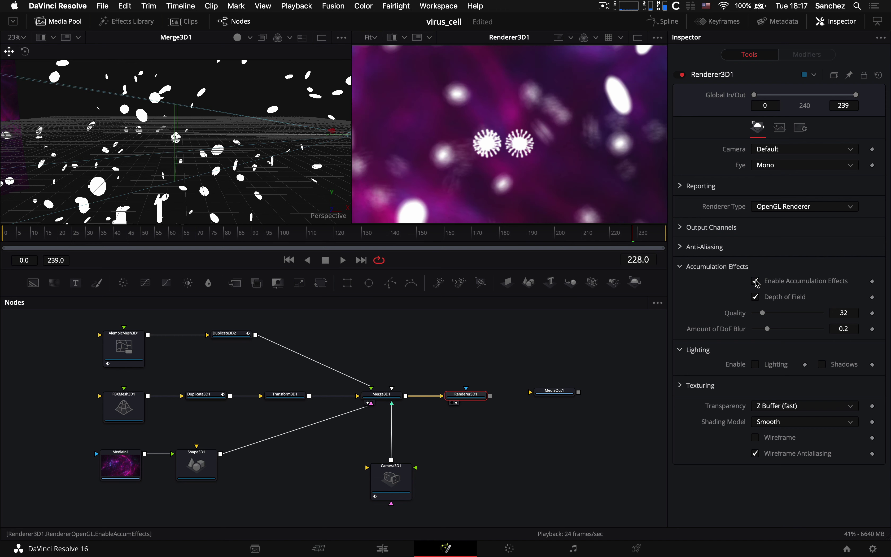
pyautogui.click(850, 313)
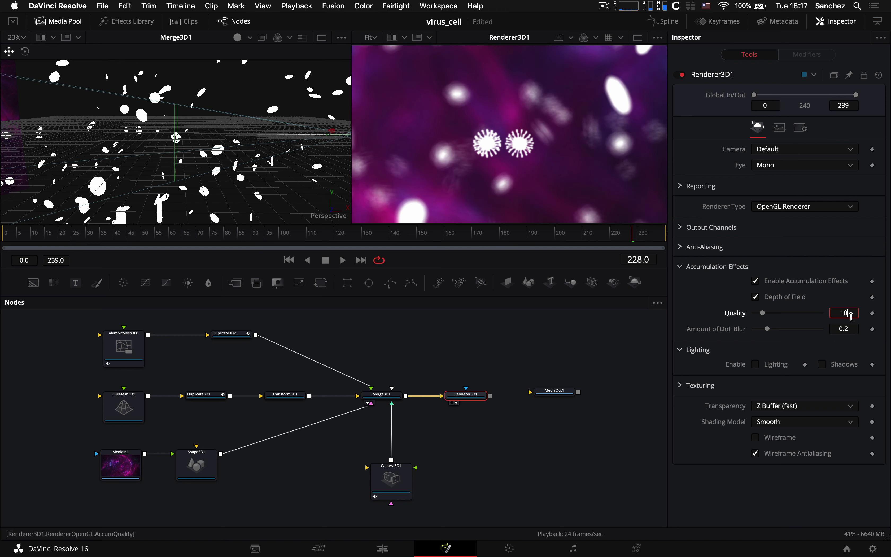
pyautogui.press('Tab')
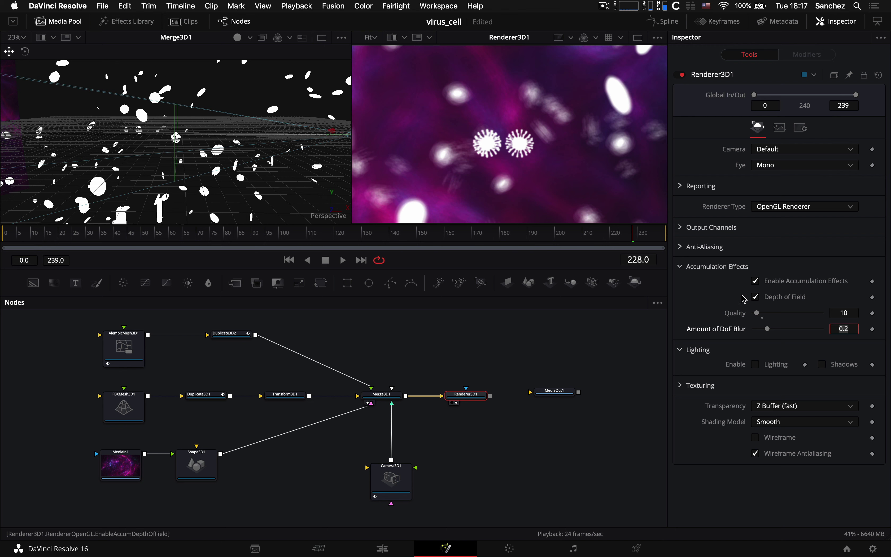
# - Check the focus at frame 239, turn off Renderer3D1's Accumulation Effects and save the project, returning the playhead to frame 0
pyautogui.moveTo(633, 235); pyautogui.dragTo(672, 243)
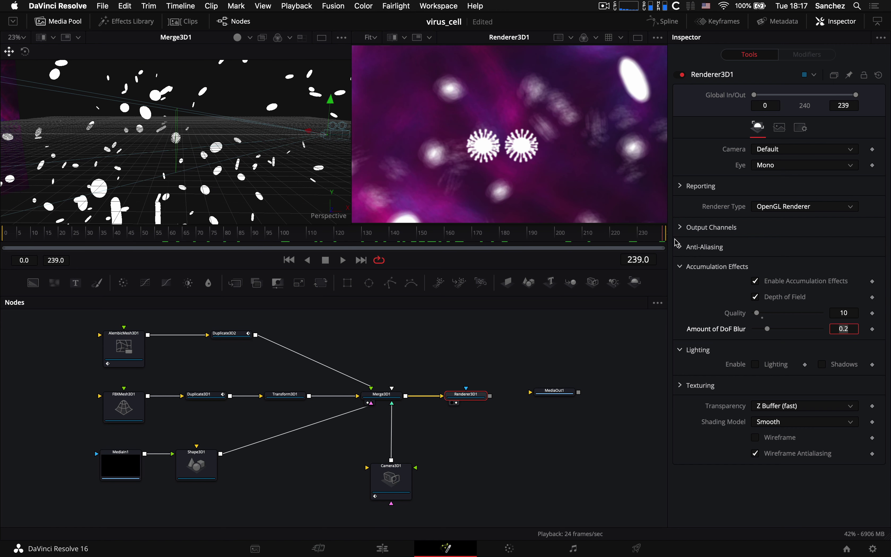
pyautogui.click(755, 281)
pyautogui.moveTo(663, 238); pyautogui.dragTo(231, 243)
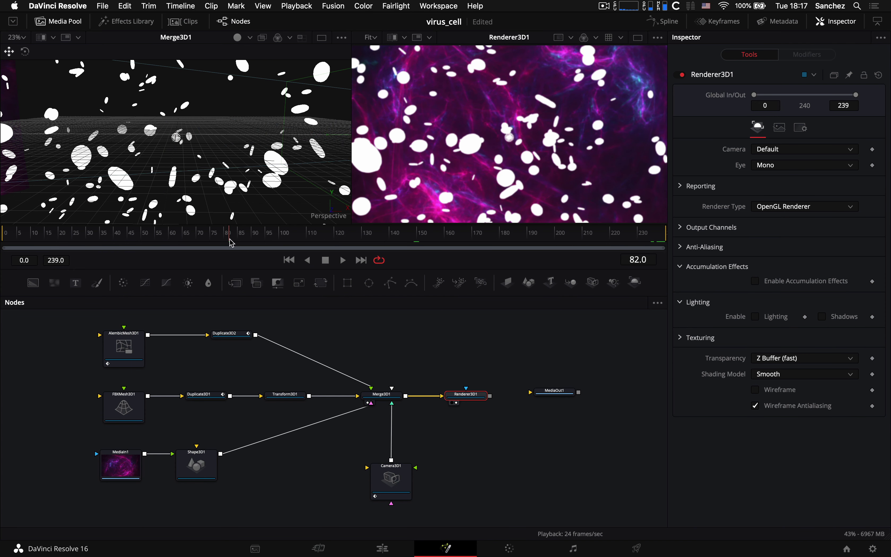
pyautogui.press('super+s')
pyautogui.moveTo(408, 236); pyautogui.dragTo(6, 238)
pyautogui.click(604, 5)
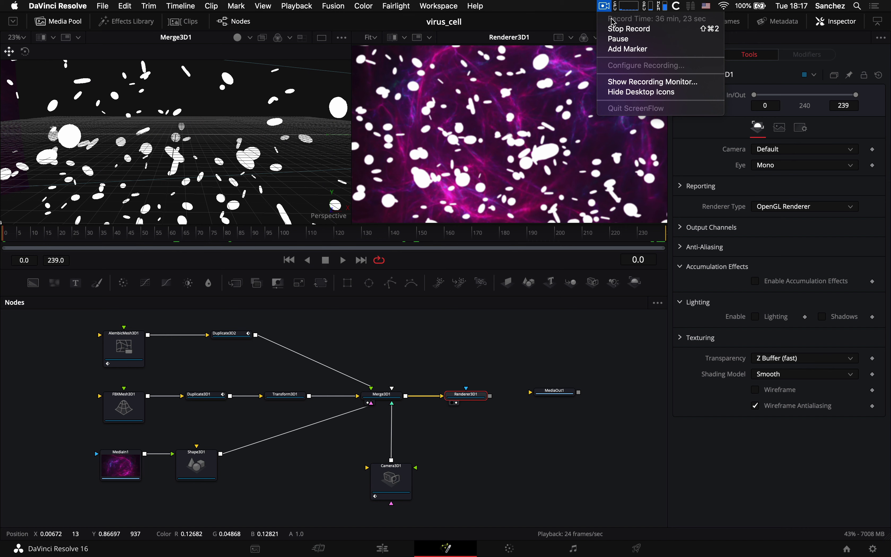
pyautogui.click(623, 39)
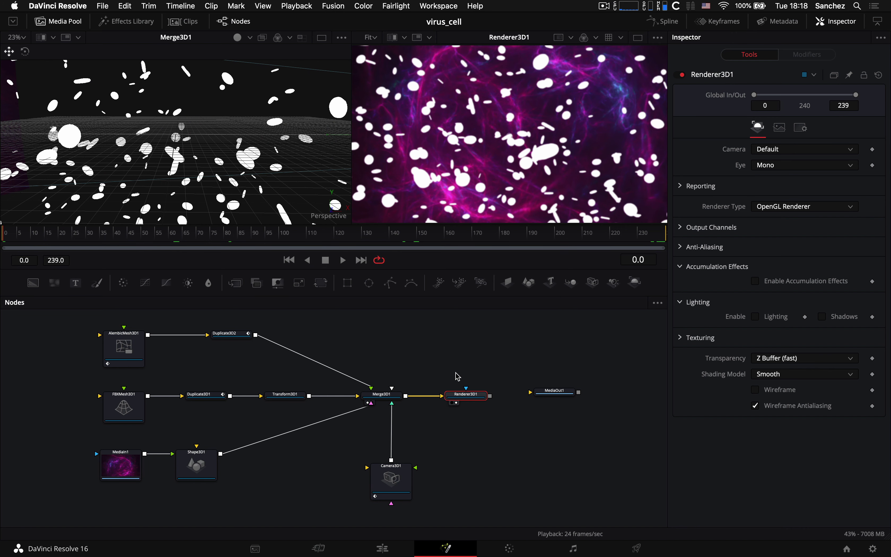
# - Line up the Camera3D1 node beneath Merge3D1 and add an Ambient Light (3AL) connected to Merge3D1
pyautogui.moveTo(395, 482); pyautogui.dragTo(385, 486)
pyautogui.click(383, 399)
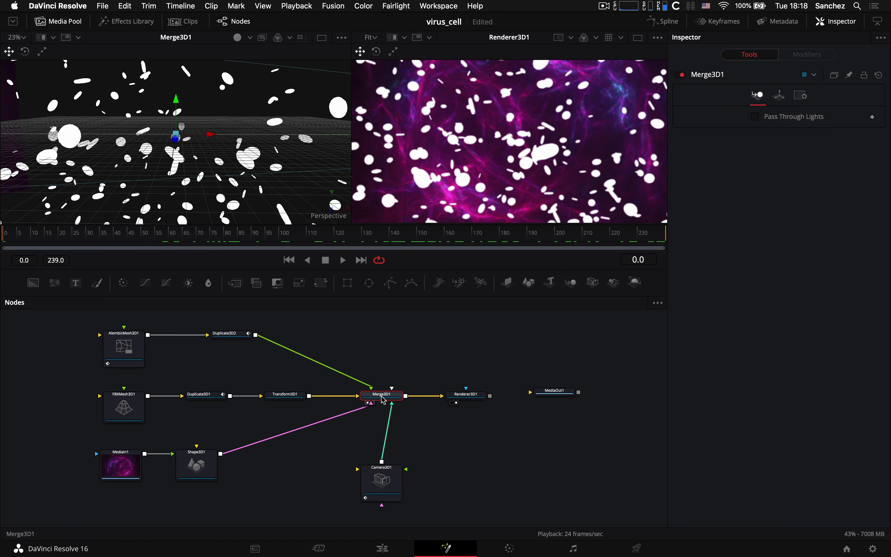
pyautogui.hotkey('shift', 'space')
pyautogui.write('du')
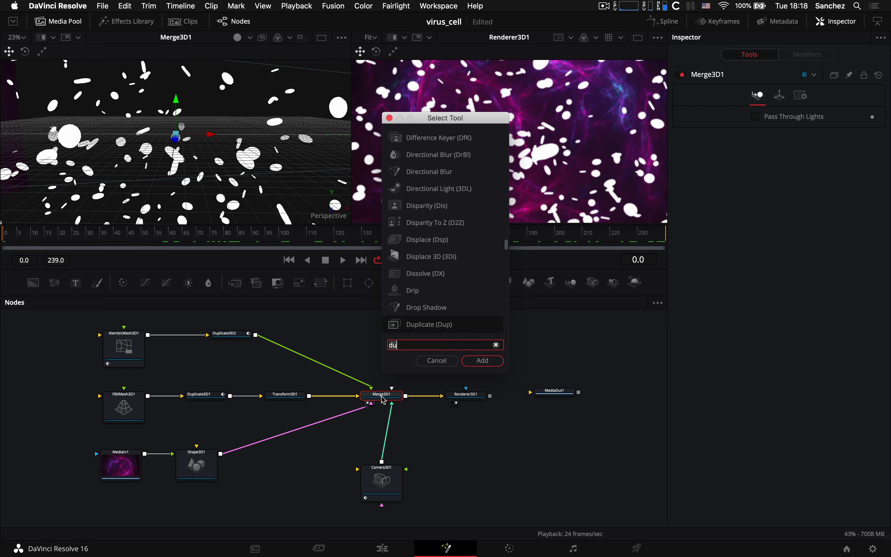
pyautogui.press('BackSpace')
pyautogui.press('BackSpace')
pyautogui.write('am')
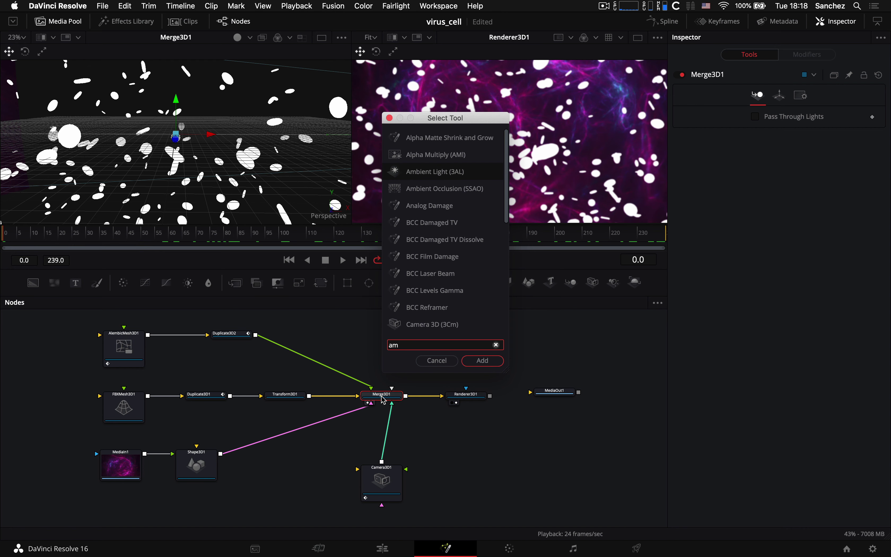
pyautogui.press('Return')
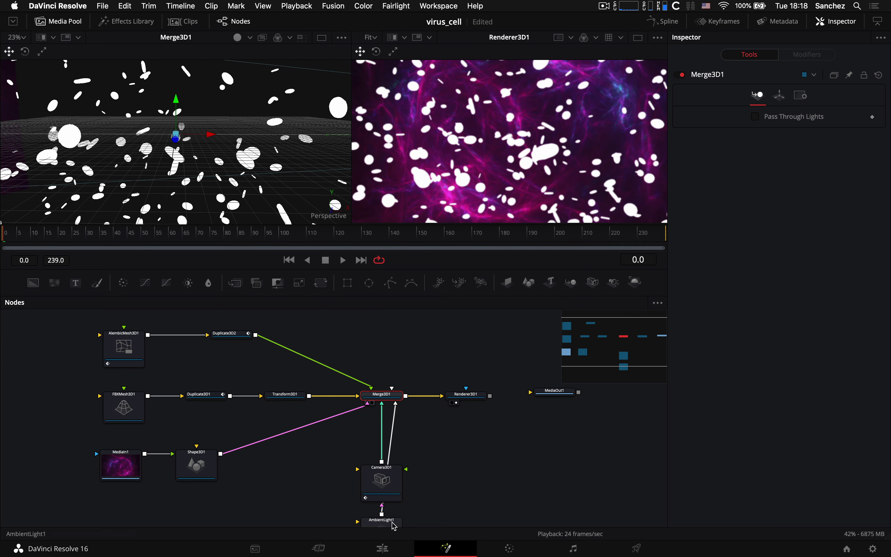
# - Move the AmbientLight1 node above Merge3D1 and open the tool selector for adding another node to Merge3D1
pyautogui.moveTo(394, 521); pyautogui.dragTo(385, 336)
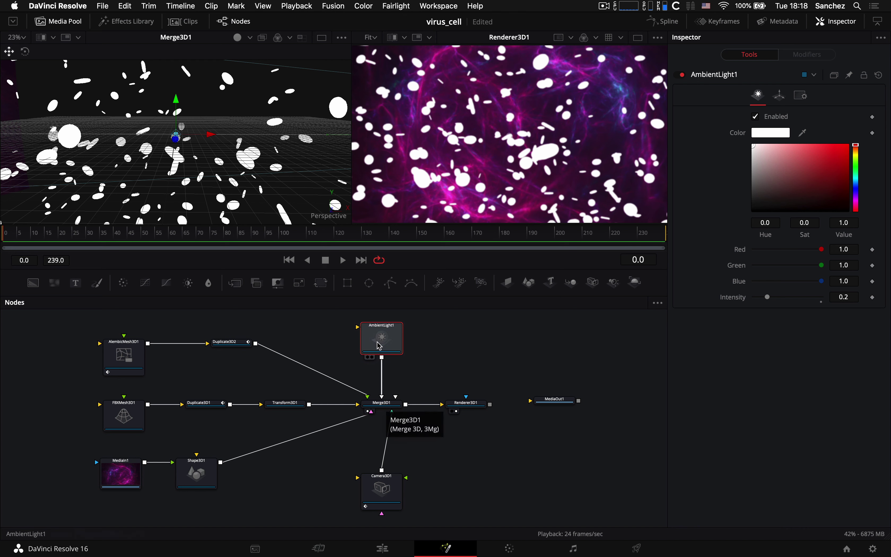
pyautogui.click(392, 407)
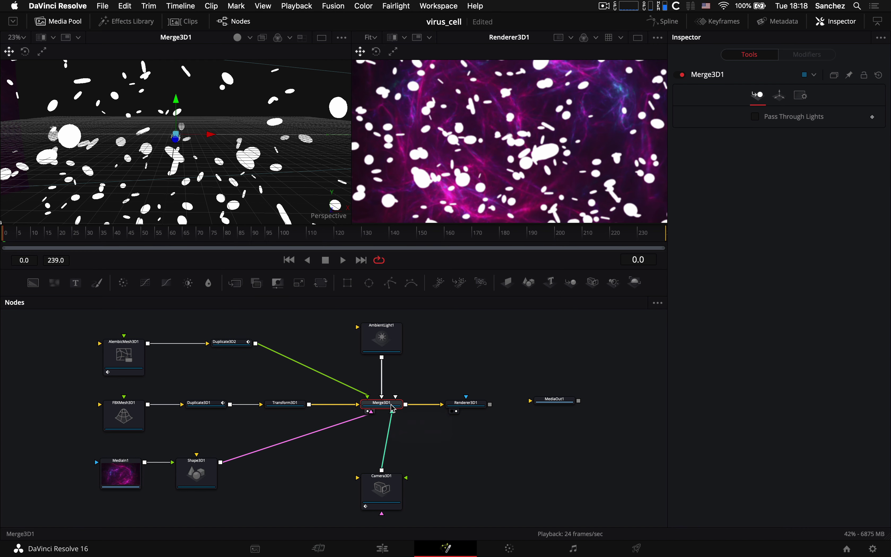
pyautogui.hotkey('shift', 'space')
pyautogui.write('am')
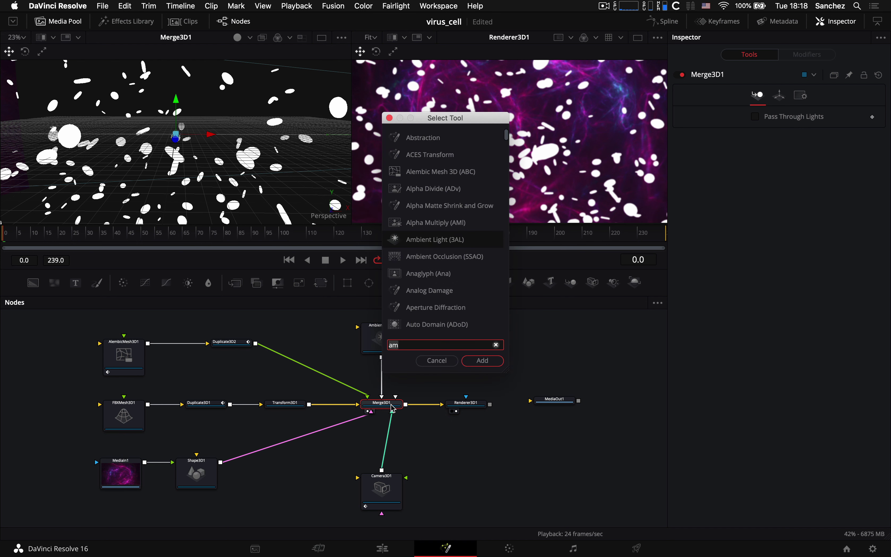
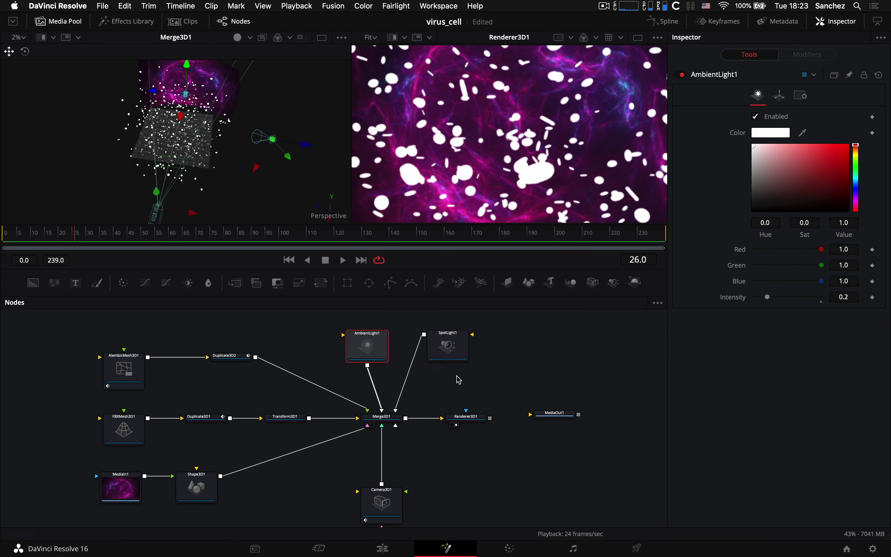
# - Enable Lighting and Shadows on Renderer3D1 and raise AmbientLight1's Intensity to brighten the scene
pyautogui.click(469, 424)
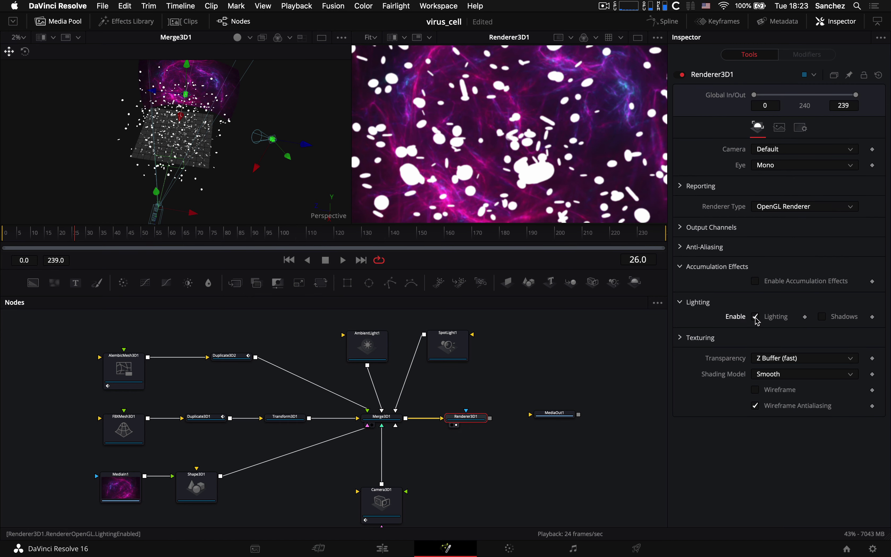
pyautogui.click(823, 317)
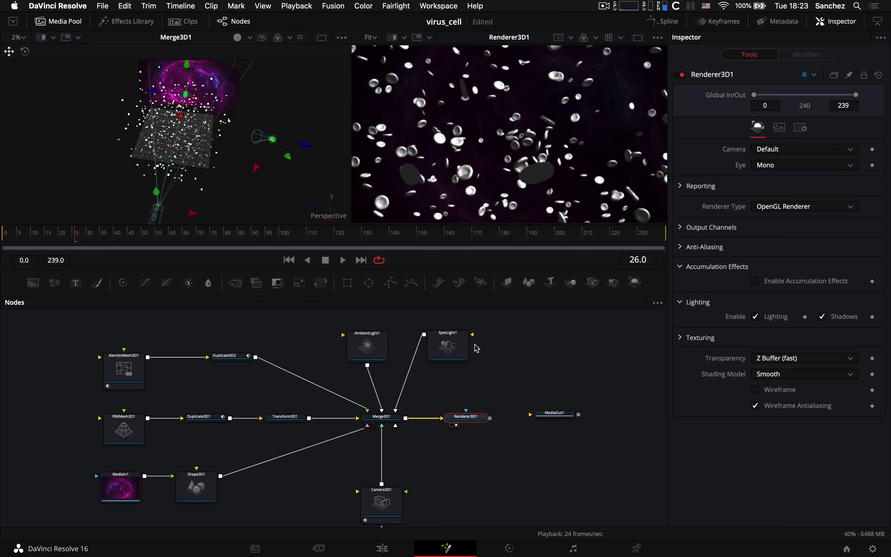
pyautogui.click(372, 345)
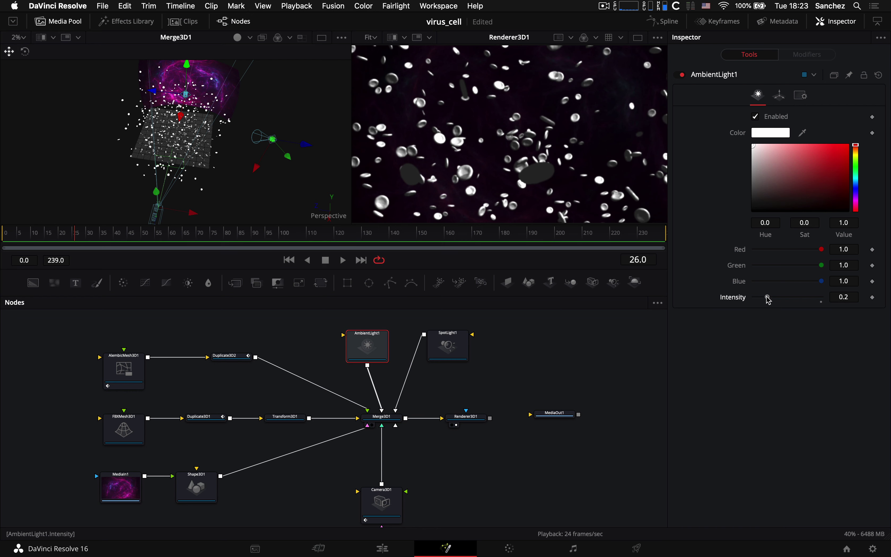
pyautogui.moveTo(767, 297); pyautogui.dragTo(797, 296)
# - Insert a Color Corrector between MediaIn1 and Shape3D1 and shift the background toward red with Hue 0.1, Tint -0.0125 and Strength 0.3387
pyautogui.click(135, 500)
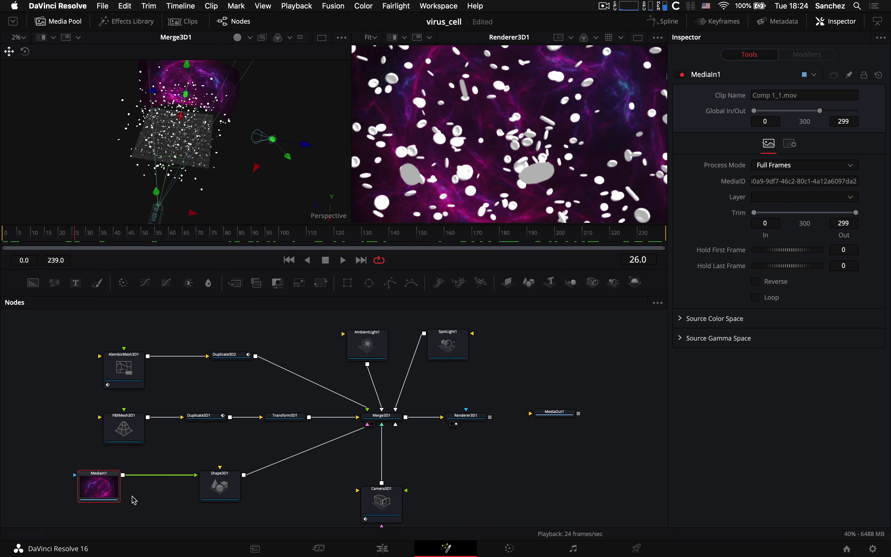
pyautogui.moveTo(97, 493); pyautogui.dragTo(87, 491)
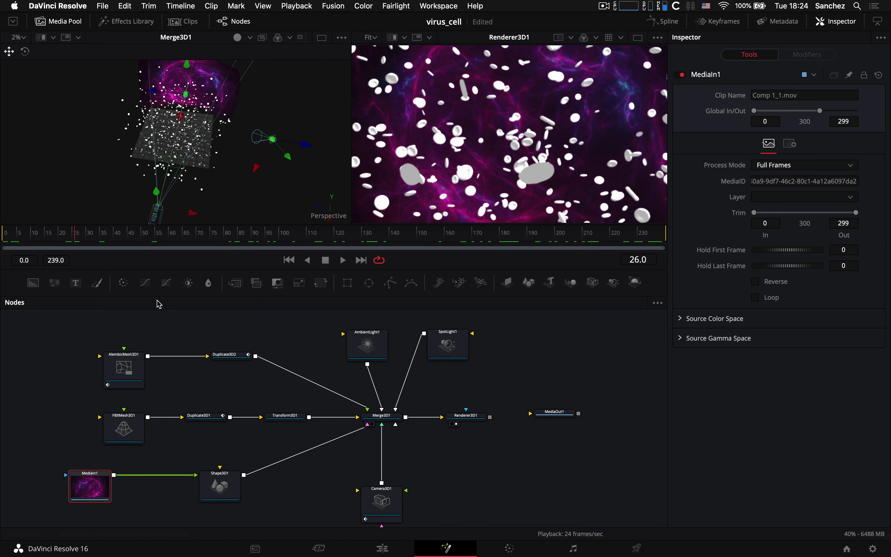
pyautogui.click(123, 283)
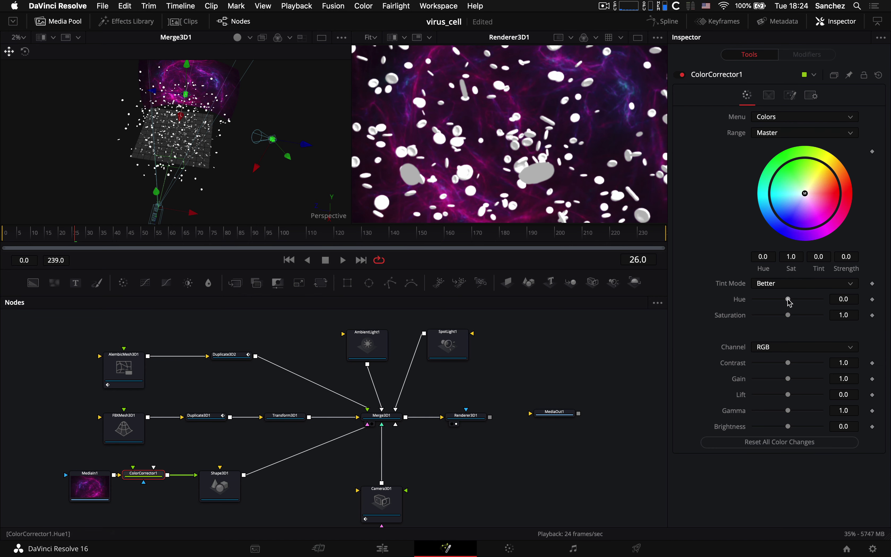
pyautogui.moveTo(789, 300); pyautogui.dragTo(793, 303)
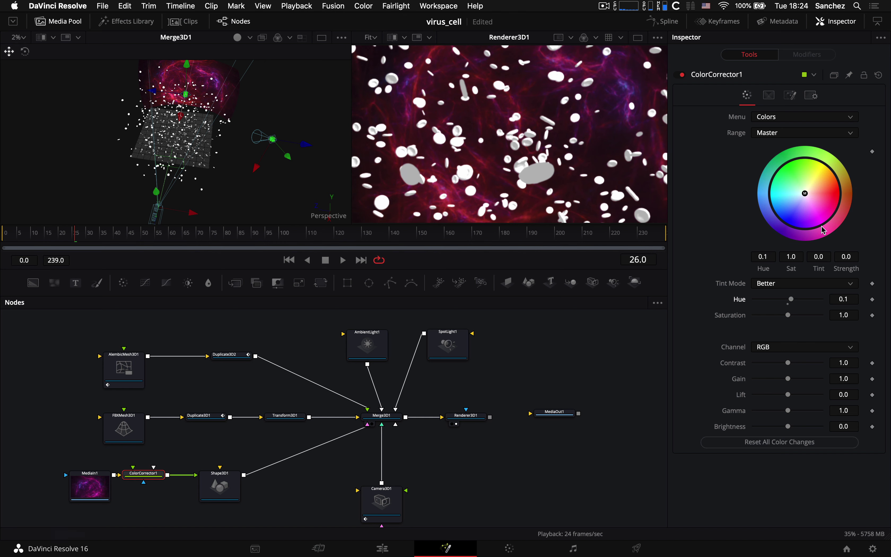
pyautogui.moveTo(805, 194); pyautogui.dragTo(826, 198)
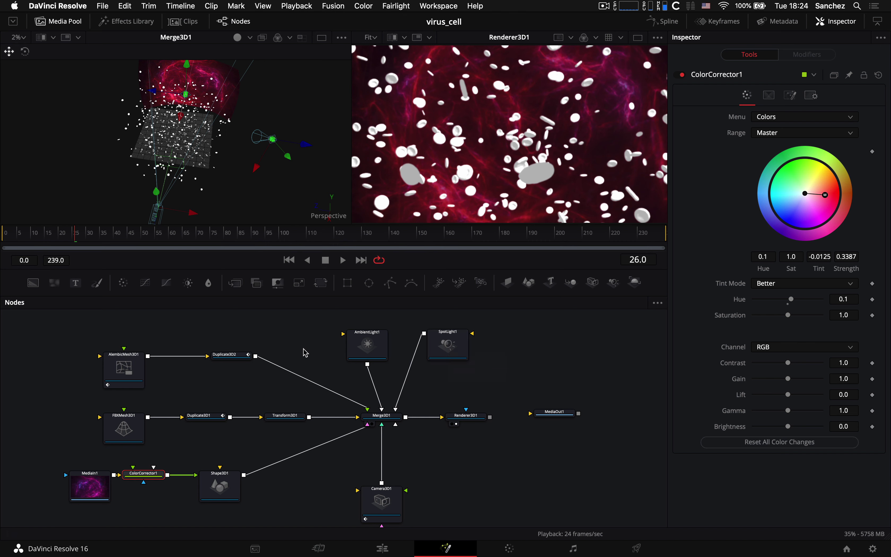
# - Add the kas_GlassDeepRuby material from the Industrial category of the KickAss ShaderZ Content Browser, and close the browser
pyautogui.click(438, 6)
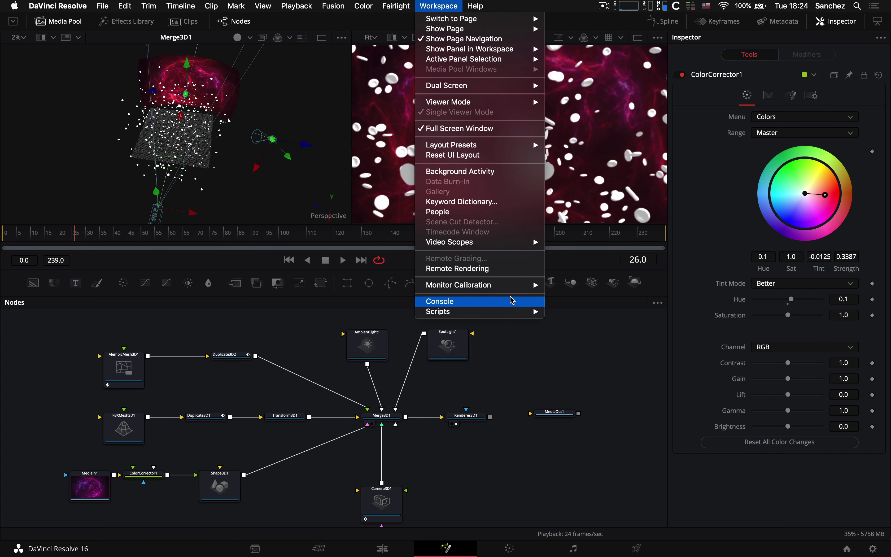
pyautogui.moveTo(521, 313)
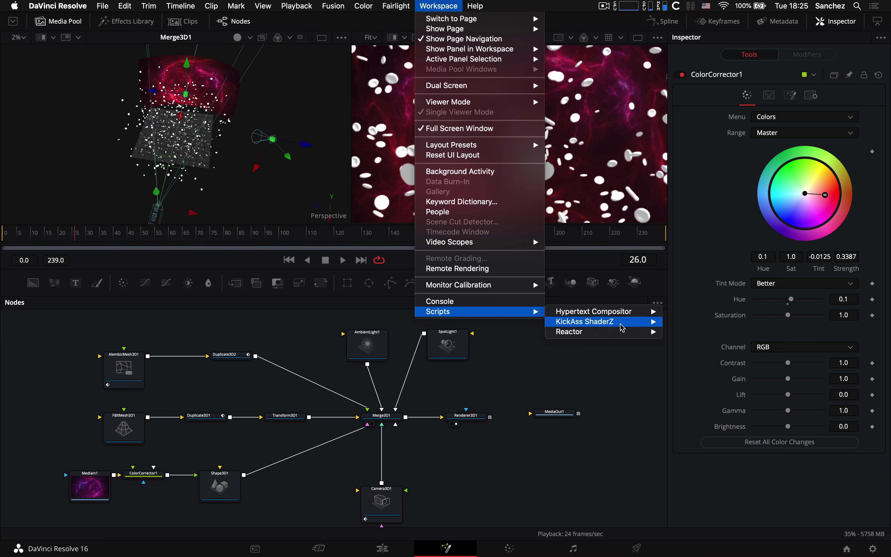
pyautogui.moveTo(626, 329)
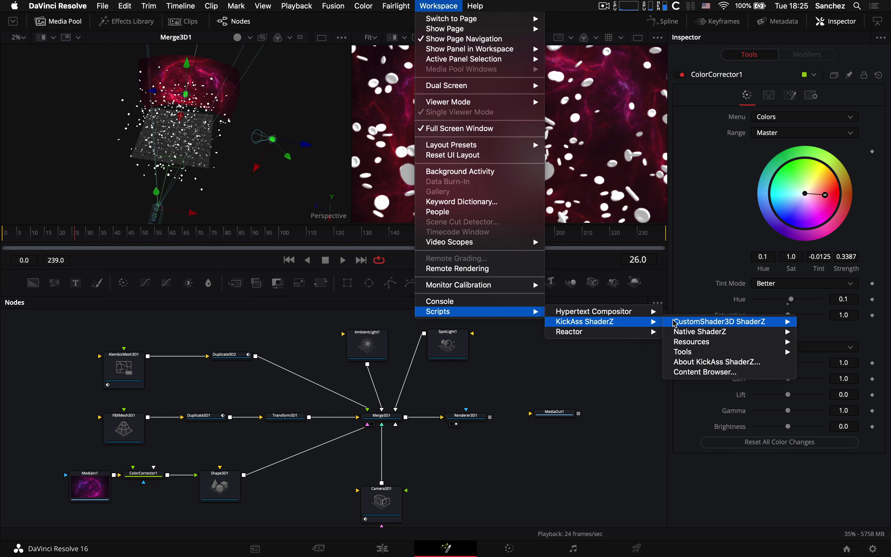
pyautogui.moveTo(675, 323)
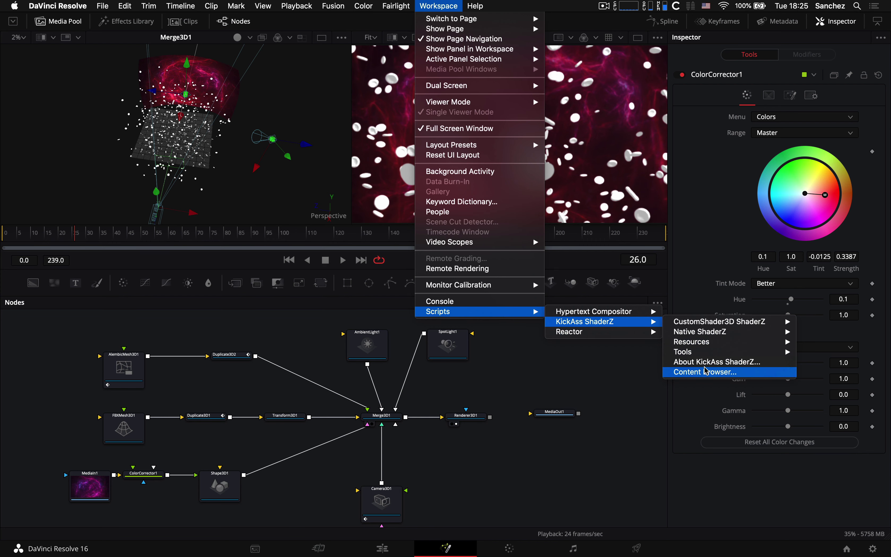
pyautogui.click(706, 373)
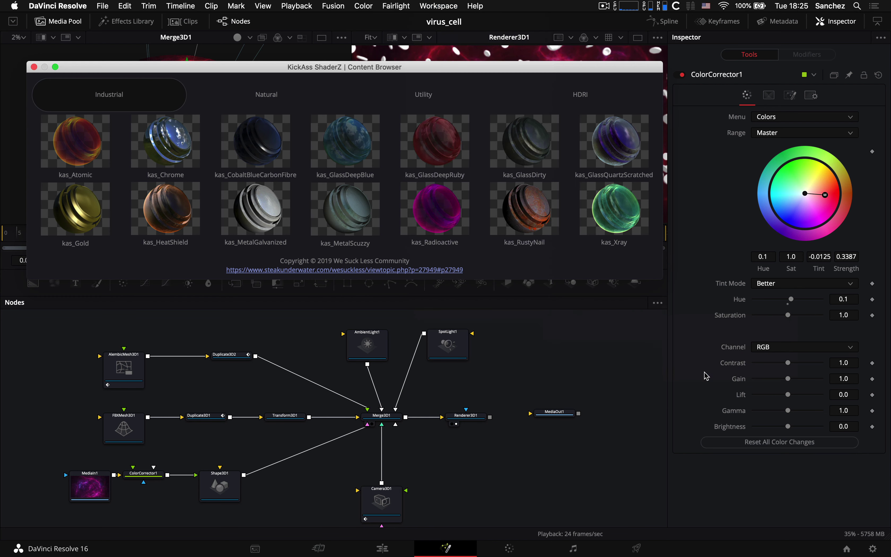
pyautogui.click(273, 101)
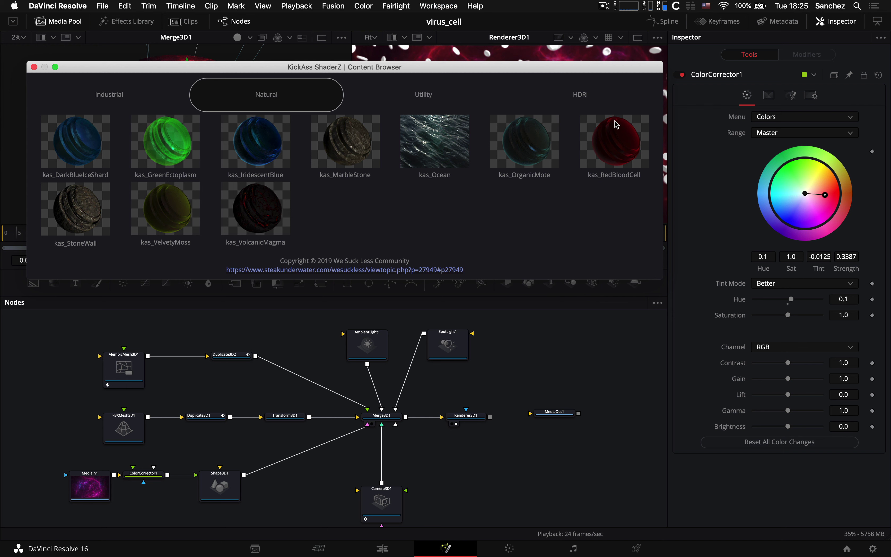
pyautogui.click(112, 99)
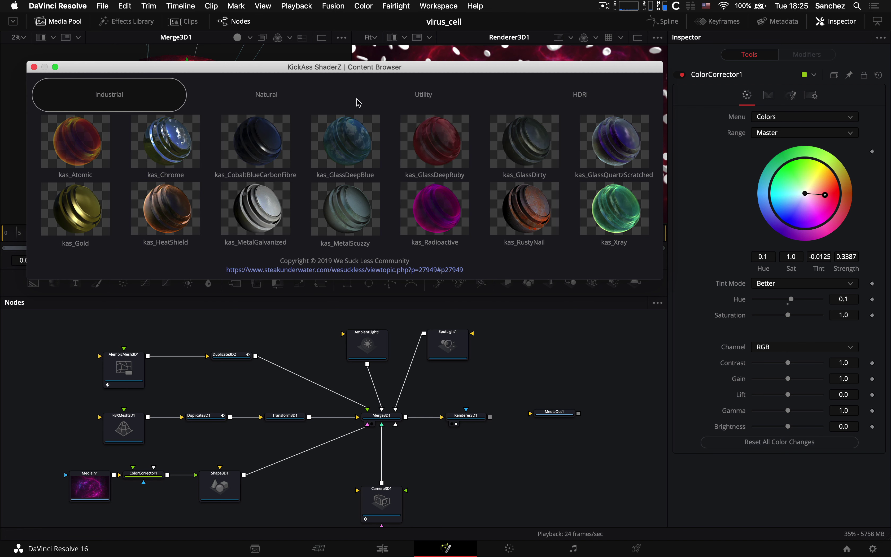
pyautogui.moveTo(491, 73); pyautogui.dragTo(577, 73)
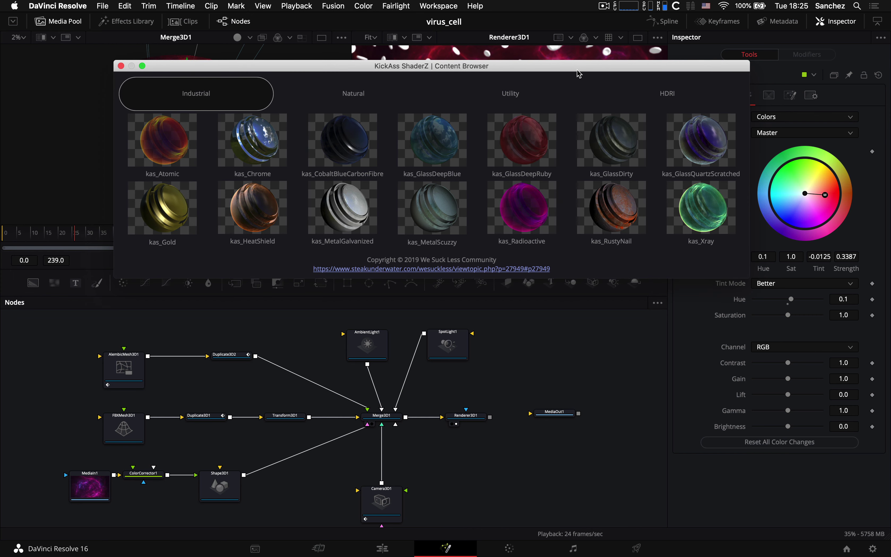
pyautogui.click(524, 147)
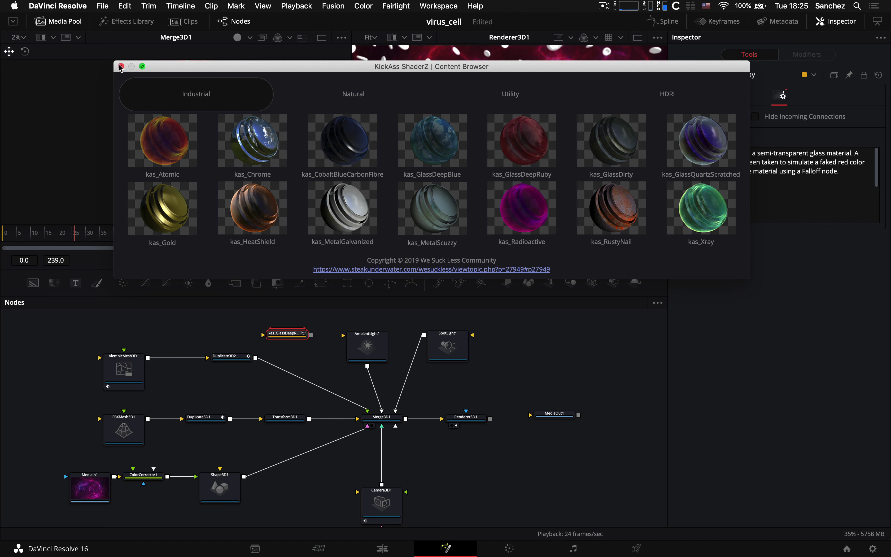
pyautogui.click(121, 67)
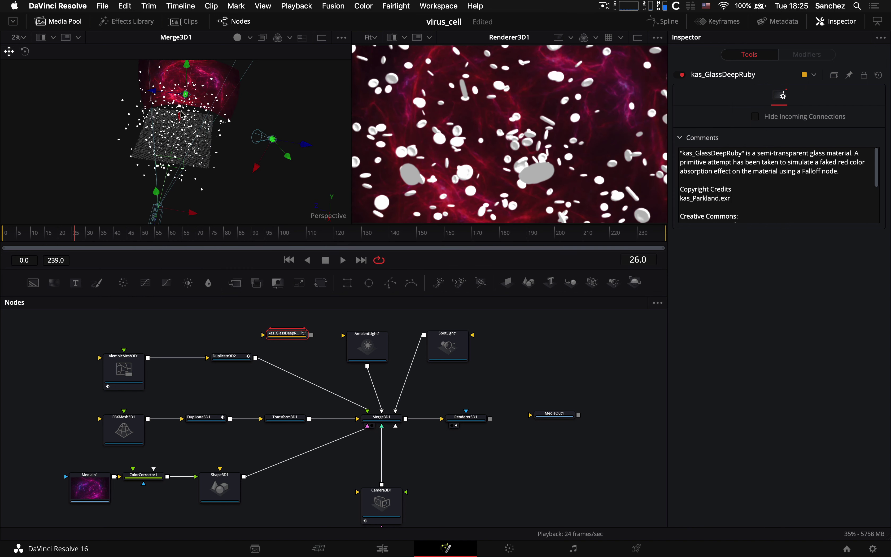
# - Place kas_GlassDeepRuby above AlembicMesh3D1 and try to connect it to that mesh's material input, switching to Finder
pyautogui.moveTo(281, 335); pyautogui.dragTo(121, 324)
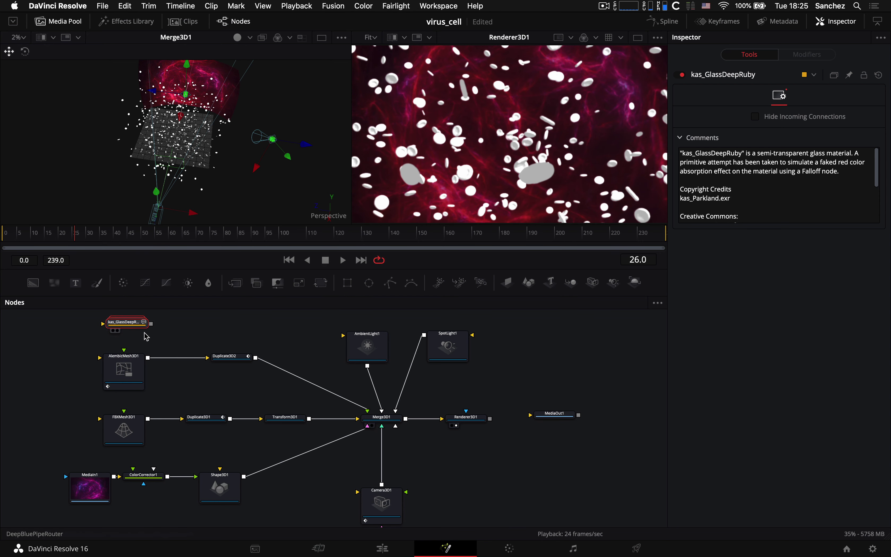
pyautogui.moveTo(151, 323); pyautogui.dragTo(125, 350)
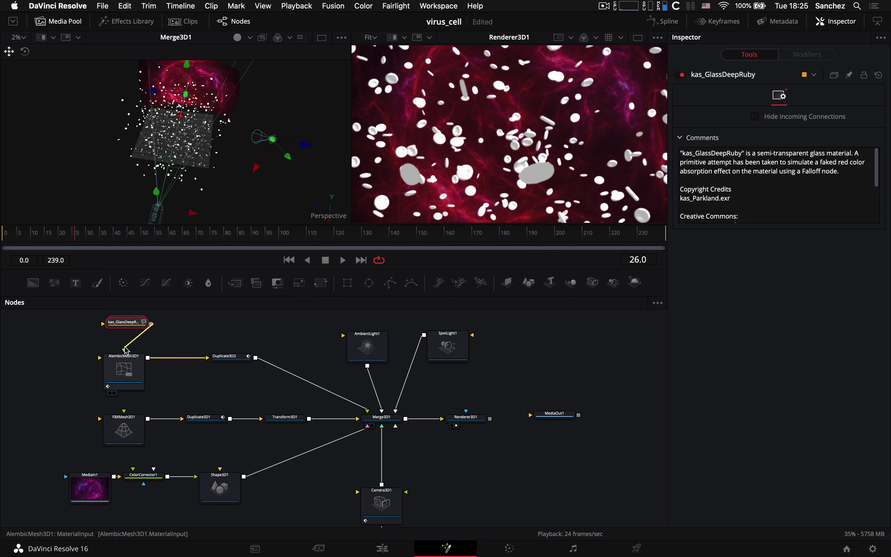
pyautogui.press('super+Tab')
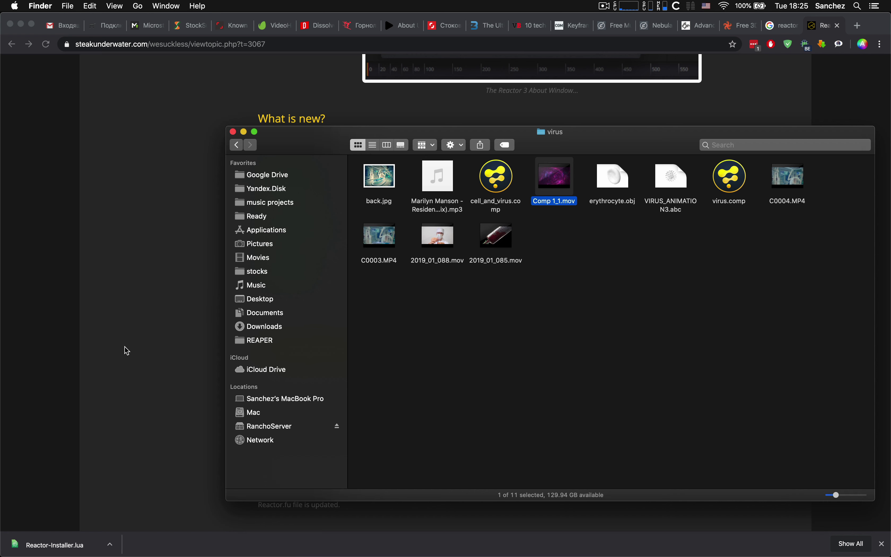
pyautogui.moveTo(303, 554)
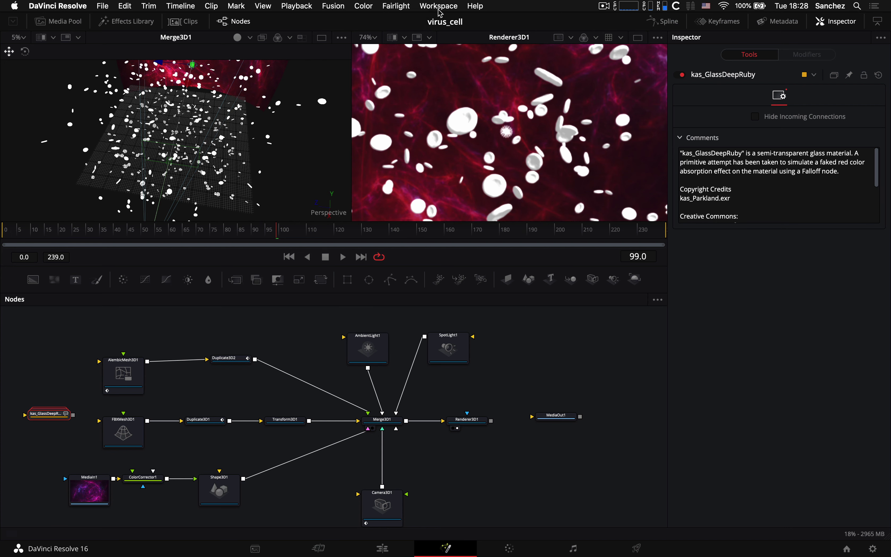
# - Reopen the KickAss ShaderZ Content Browser to look over the Industrial shaders, and close it
pyautogui.click(439, 6)
pyautogui.moveTo(527, 313)
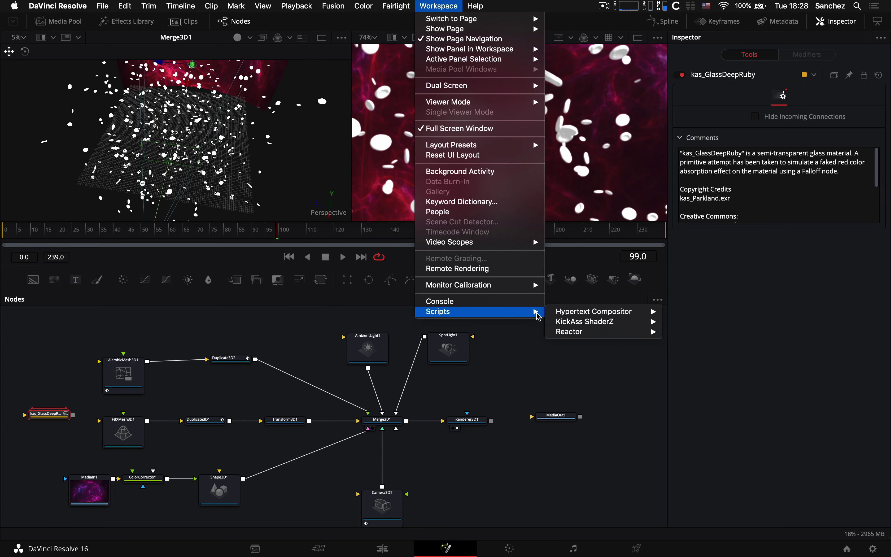
pyautogui.moveTo(589, 331)
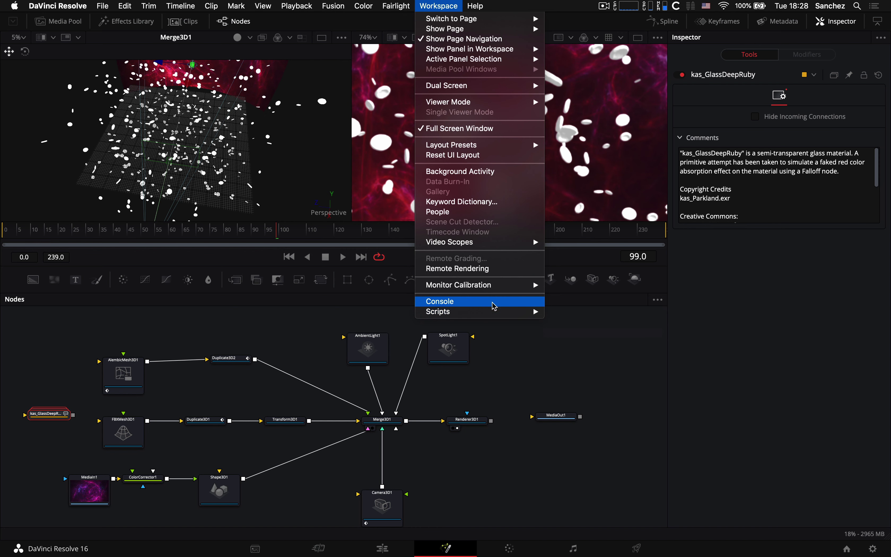
pyautogui.moveTo(614, 323)
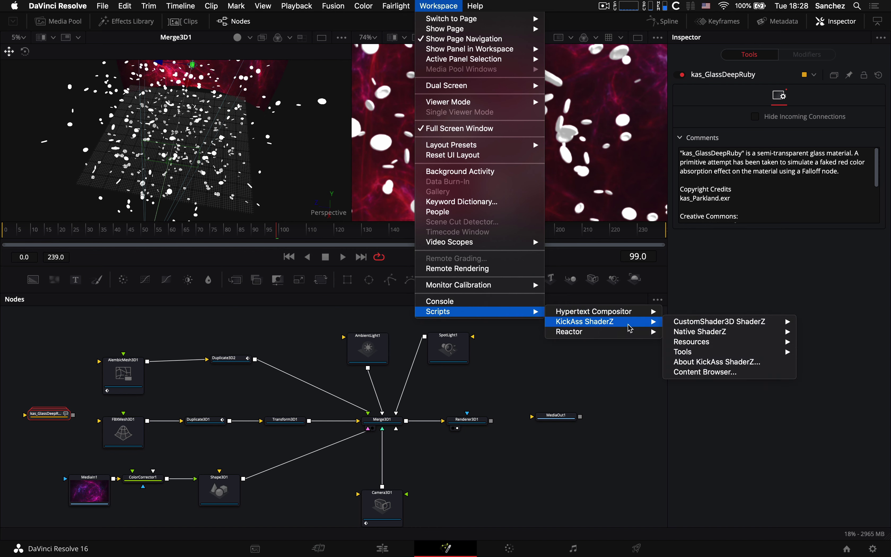
pyautogui.click(721, 373)
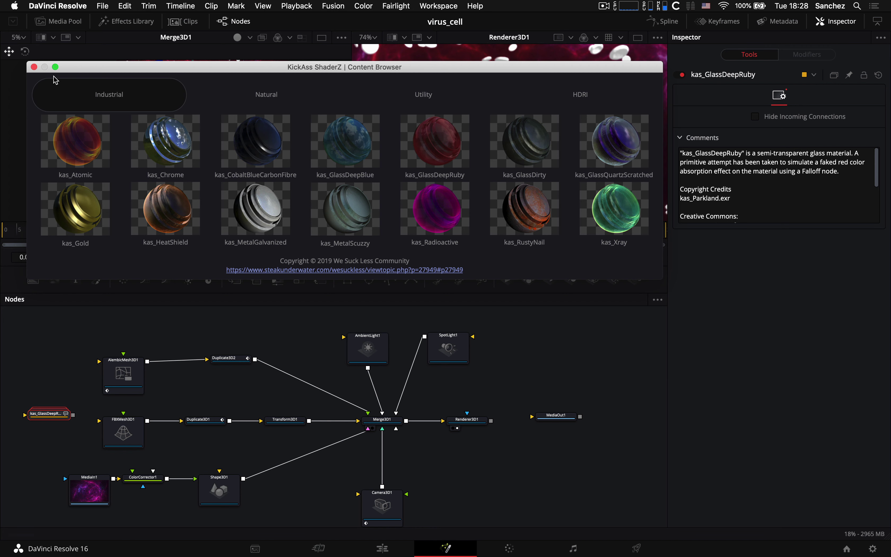
pyautogui.click(34, 66)
# - Connect kas_GlassDeepRuby to FBXMesh3D1's material input and move the group between the Duplicate3D2 and Transform3D1 nodes
pyautogui.moveTo(72, 415); pyautogui.dragTo(124, 417)
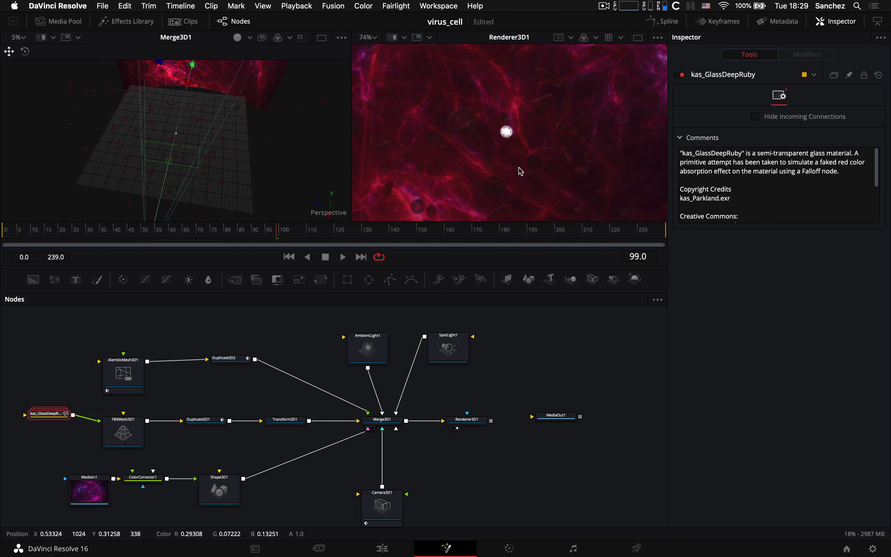
pyautogui.doubleClick(53, 417)
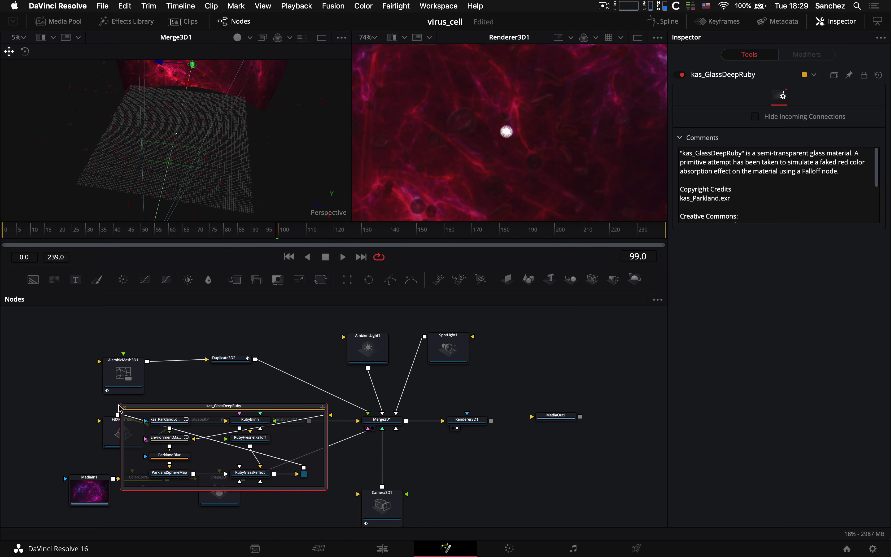
pyautogui.click(125, 408)
pyautogui.moveTo(59, 413); pyautogui.dragTo(243, 392)
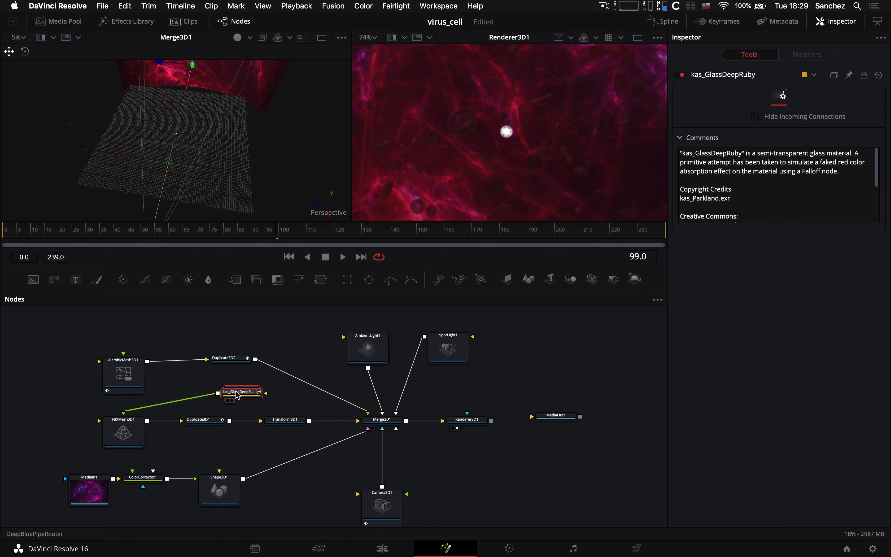
# - Expand the kas_GlassDeepRuby group and shift RubyGlassReflect's refraction tint to a stronger red with hue 0.0
pyautogui.doubleClick(226, 395)
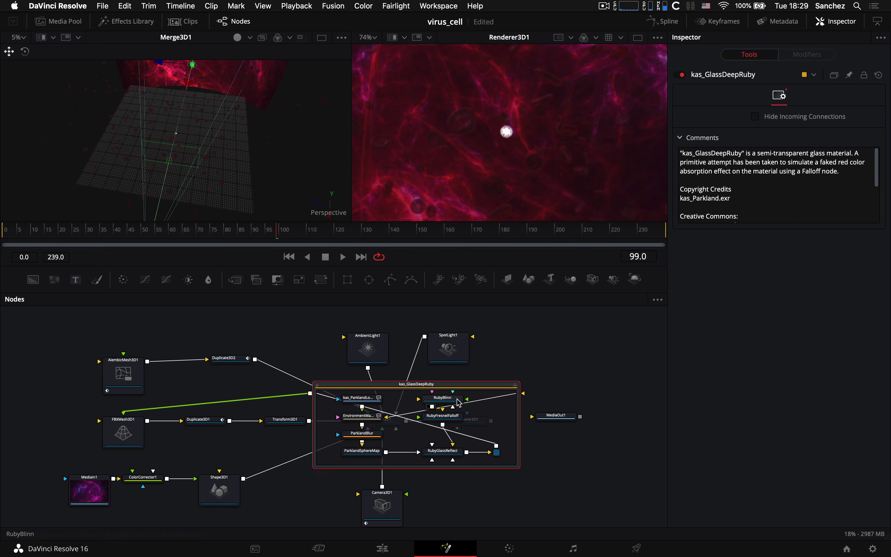
pyautogui.click(443, 416)
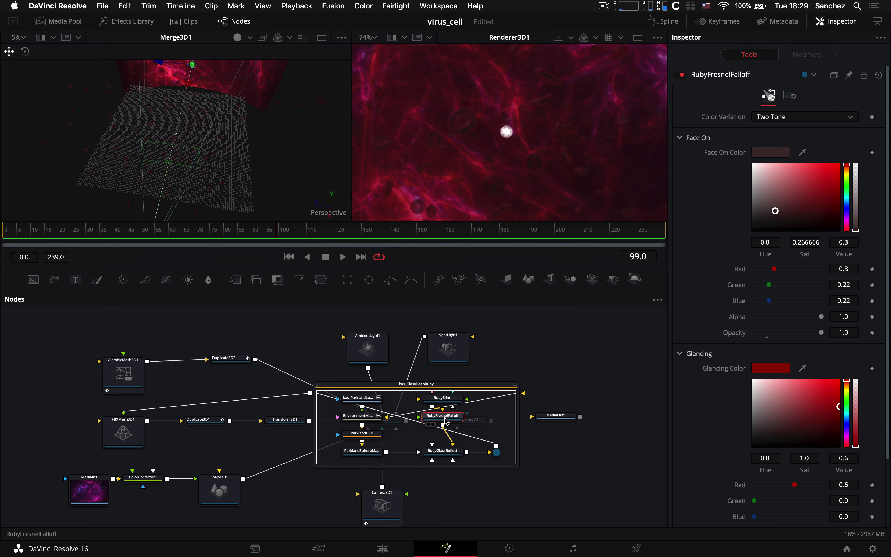
pyautogui.click(449, 452)
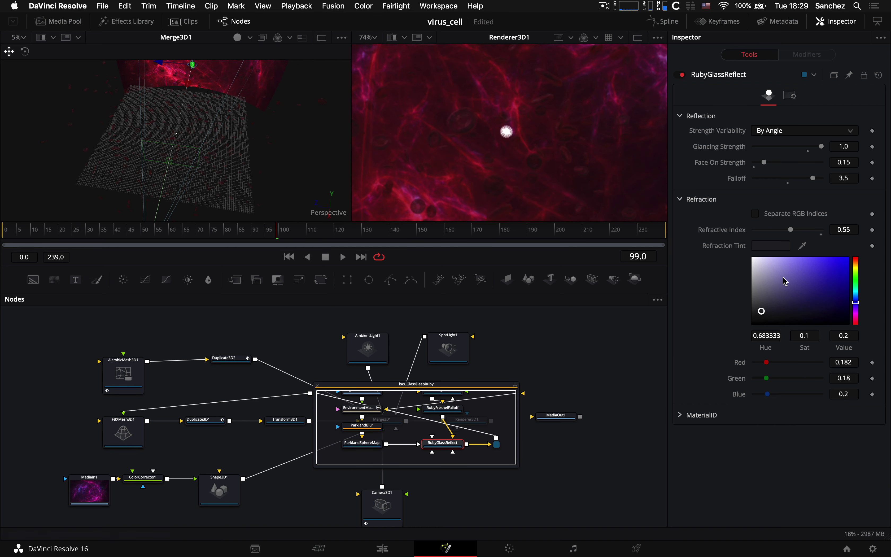
pyautogui.moveTo(856, 265); pyautogui.dragTo(856, 259)
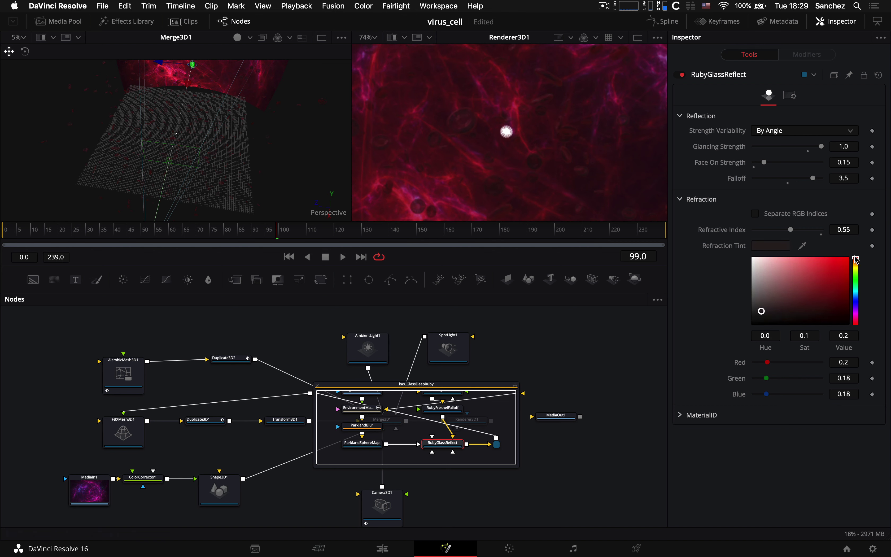
pyautogui.moveTo(797, 273); pyautogui.dragTo(821, 249)
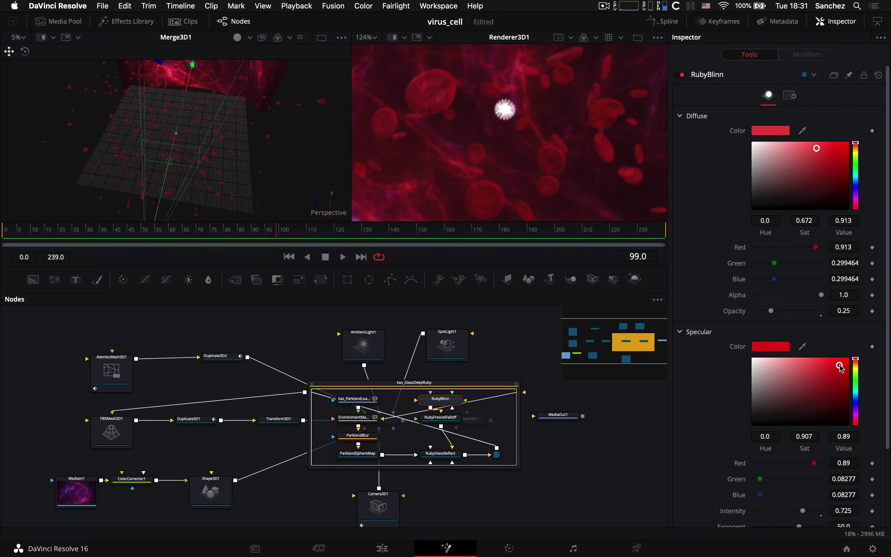
# - Set RubyBlinn's specular color to a pale pink with saturation 0.06 and value 0.976, collapse the group and fit the render view
pyautogui.moveTo(842, 365); pyautogui.dragTo(757, 360)
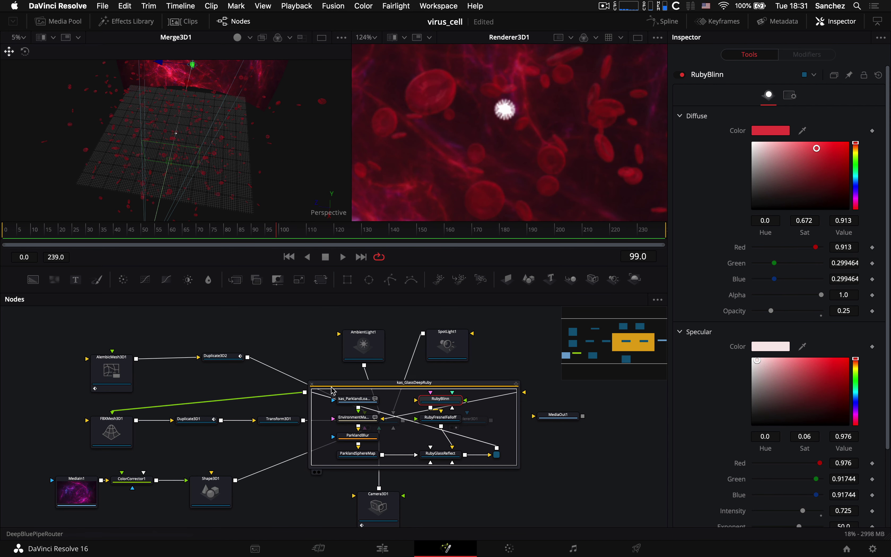
pyautogui.click(312, 384)
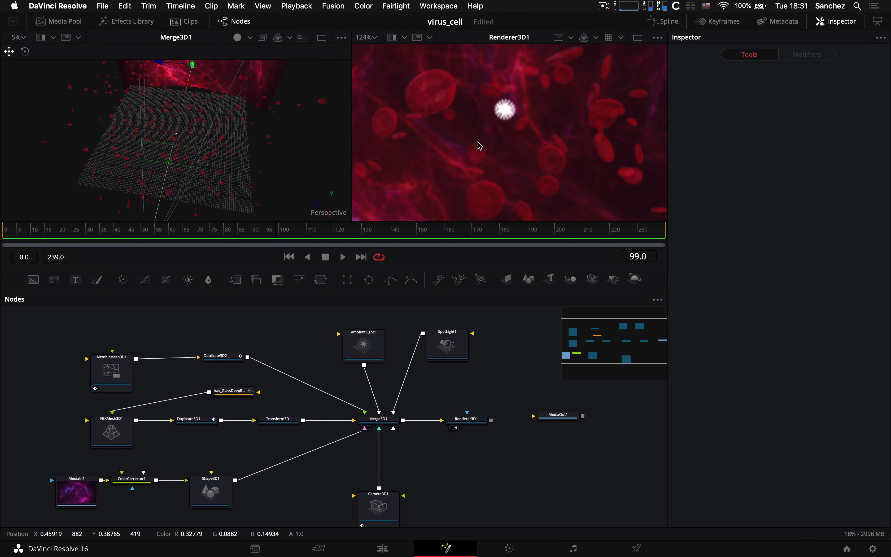
pyautogui.click(373, 37)
pyautogui.click(372, 63)
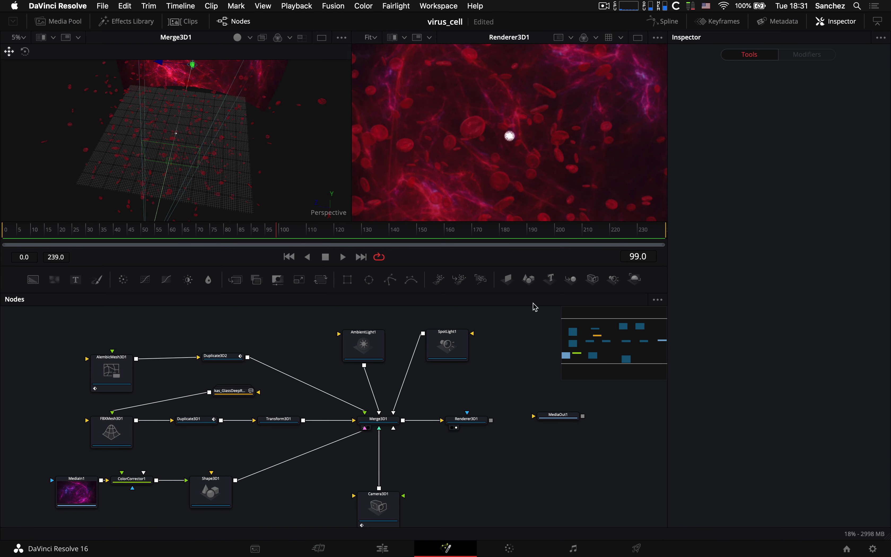
# - Set SpotLight1's cone angle to 41.1, checking the first frame, and keep its penumbra angle at 1.0
pyautogui.click(446, 345)
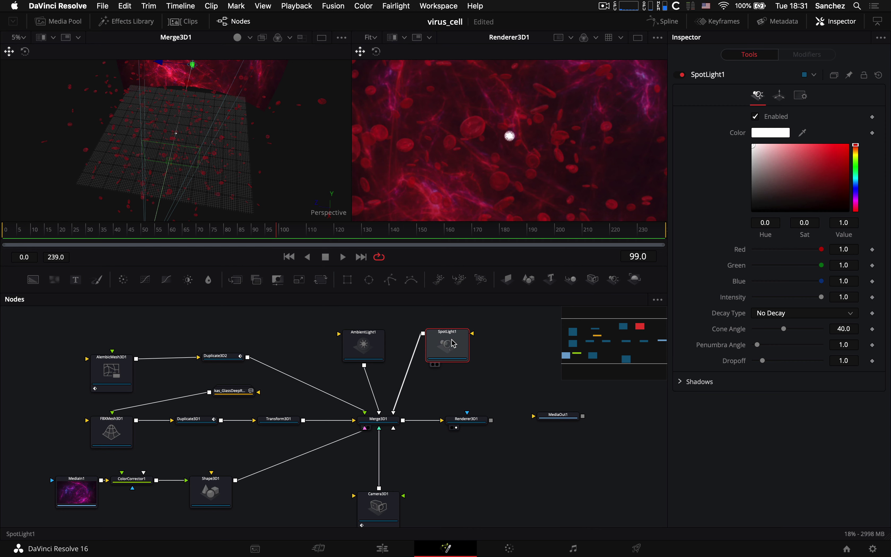
pyautogui.scroll(-2, 245, 166)
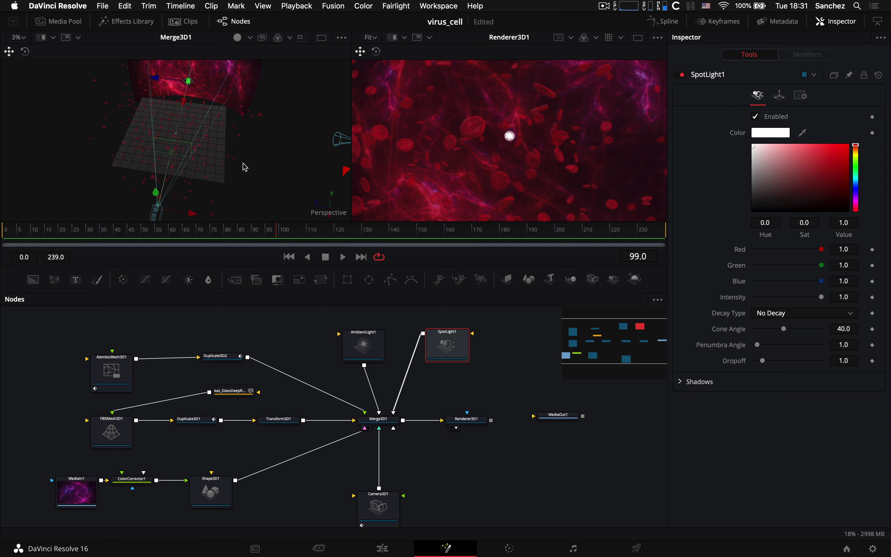
pyautogui.scroll(-2, 244, 167)
pyautogui.moveTo(261, 169)
pyautogui.mouseDown()
pyautogui.moveTo(284, 135)
pyautogui.moveTo(246, 198)
pyautogui.moveTo(255, 180)
pyautogui.mouseUp()
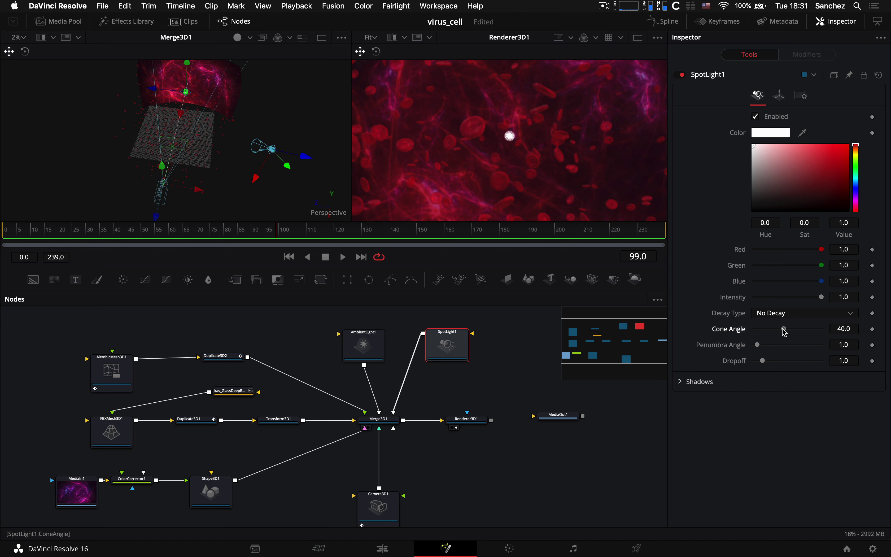
pyautogui.moveTo(783, 329); pyautogui.dragTo(790, 330)
pyautogui.moveTo(287, 234); pyautogui.dragTo(2, 233)
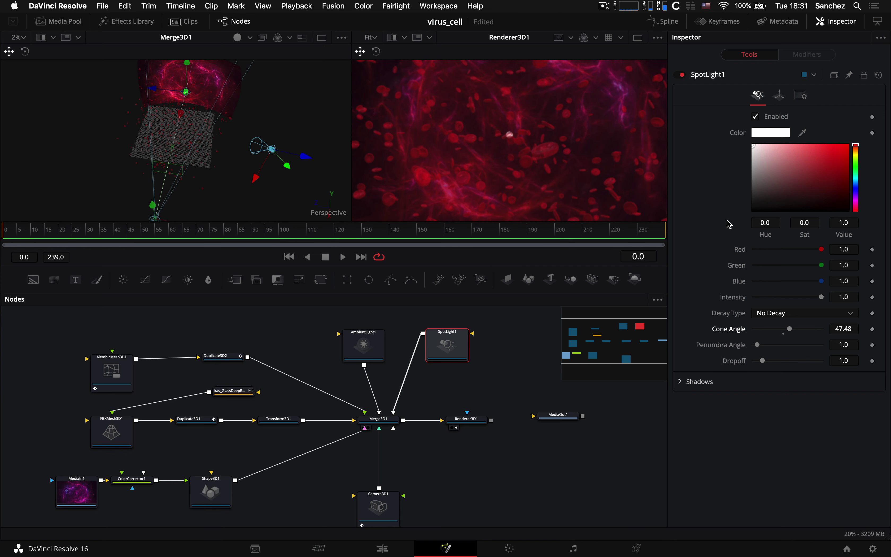
pyautogui.moveTo(788, 331); pyautogui.dragTo(782, 332)
pyautogui.moveTo(788, 331); pyautogui.dragTo(784, 332)
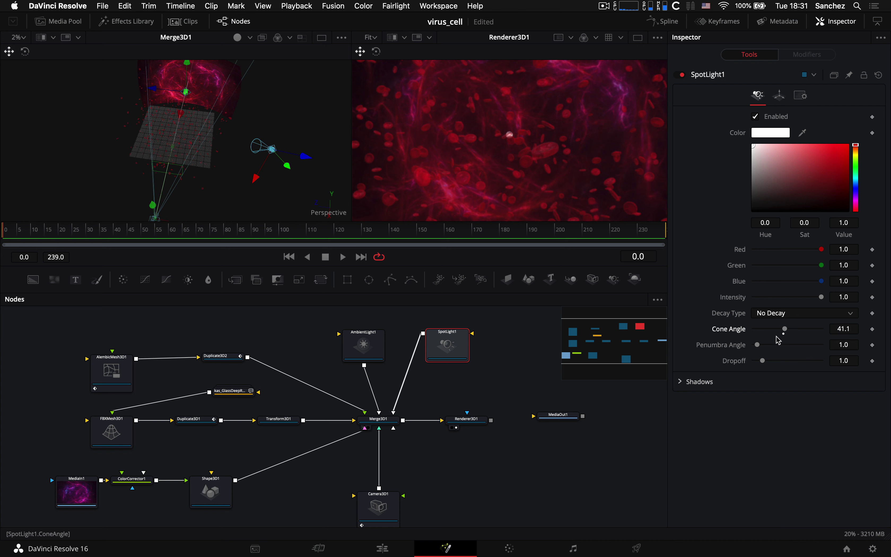
pyautogui.moveTo(759, 347); pyautogui.dragTo(760, 346)
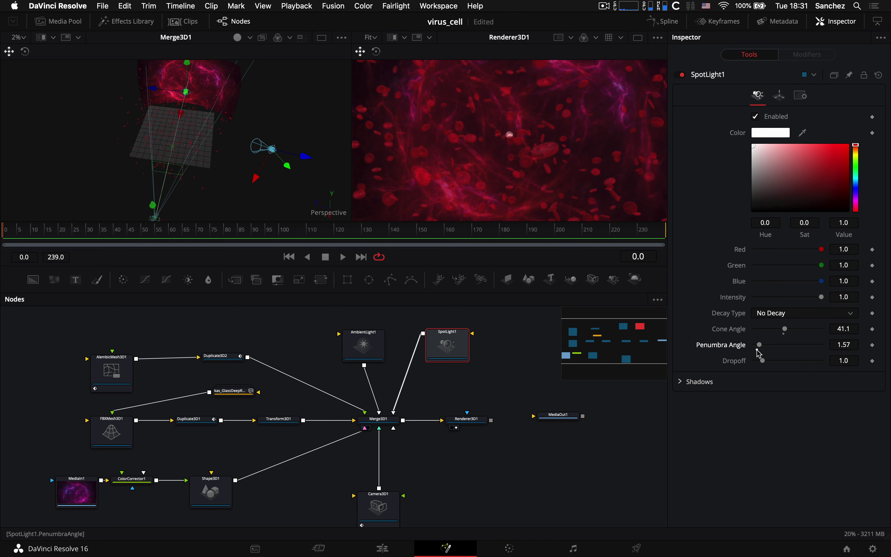
pyautogui.doubleClick(759, 347)
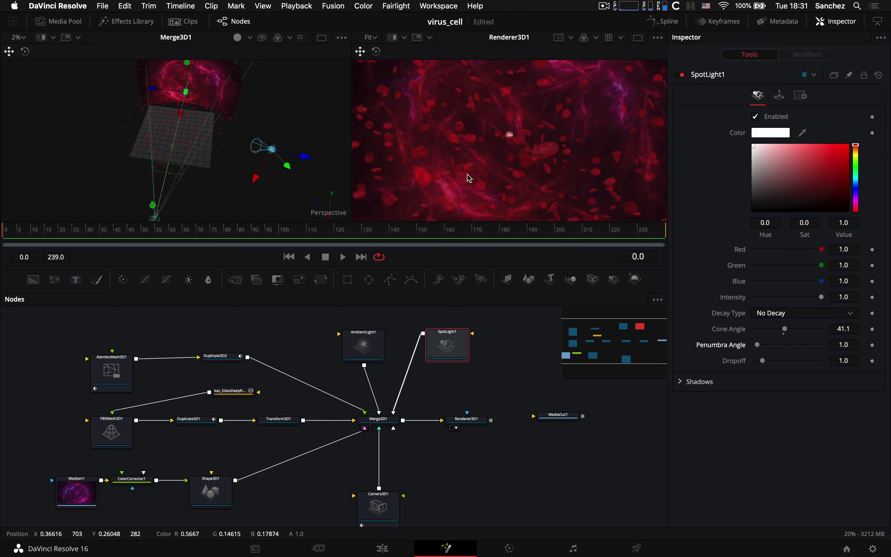
# - Expand SpotLight1's shadow settings and examine them together with a close-up of the rendered cells
pyautogui.click(680, 383)
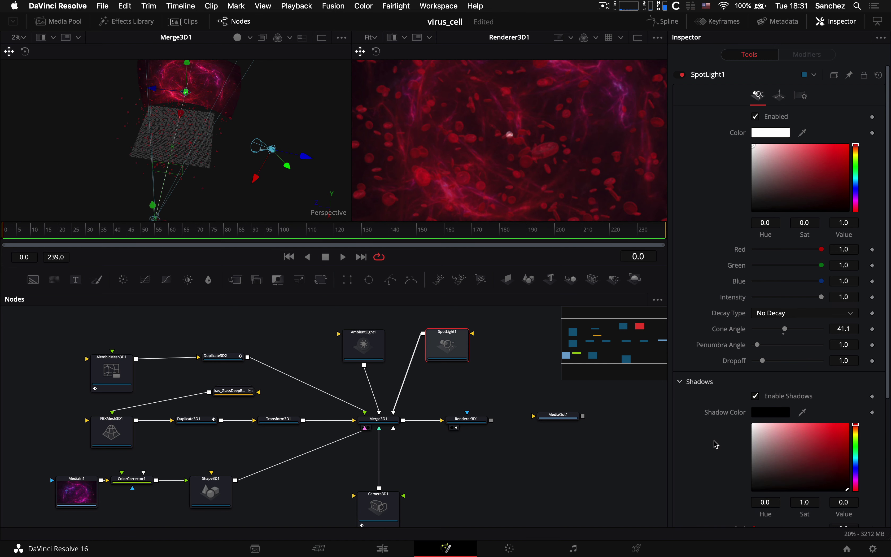
pyautogui.scroll(-10, 716, 445)
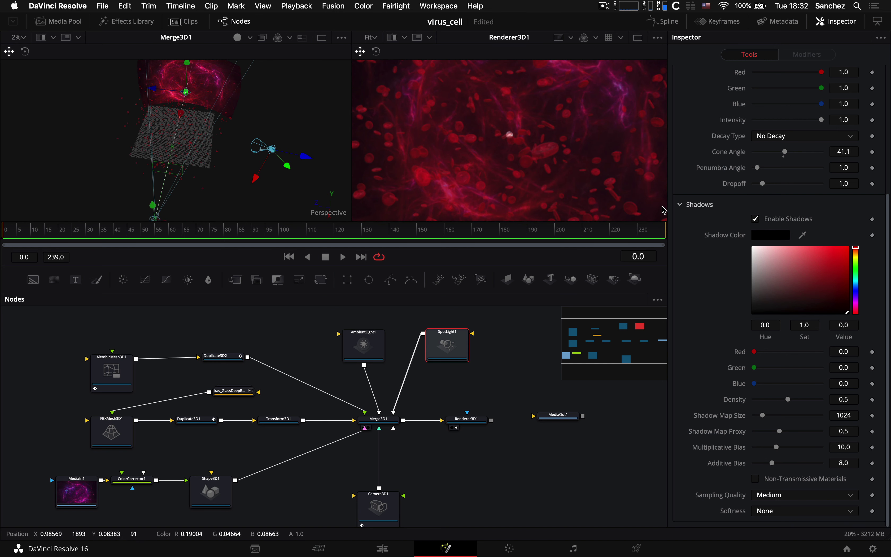
pyautogui.scroll(3, 551, 177)
pyautogui.scroll(3, 551, 177)
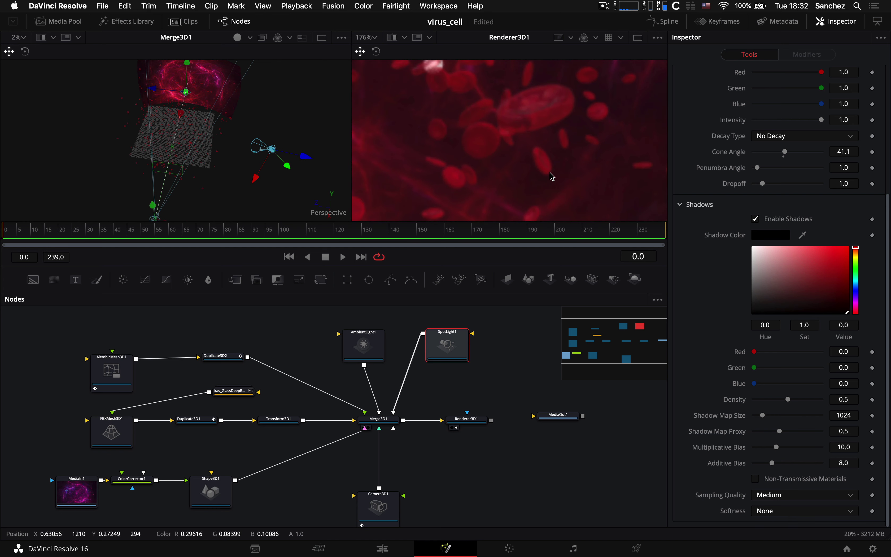
pyautogui.click(292, 11)
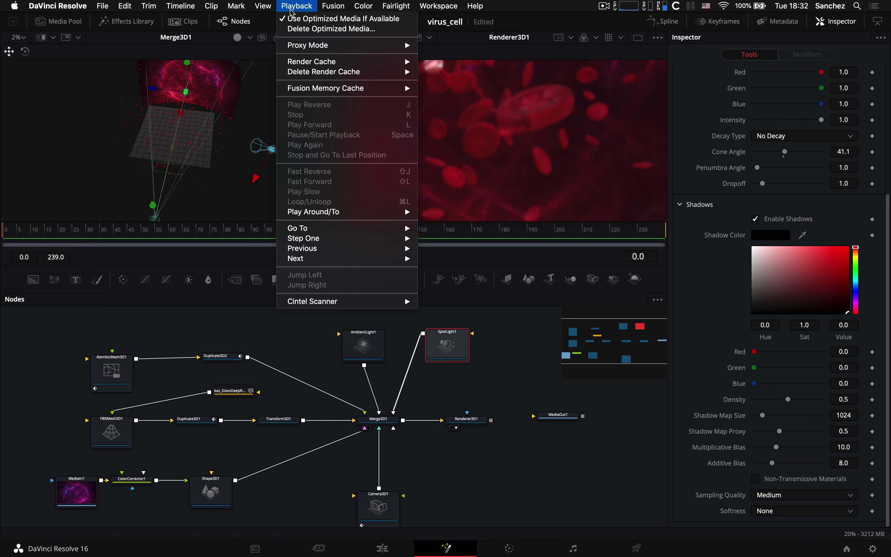
pyautogui.click(445, 194)
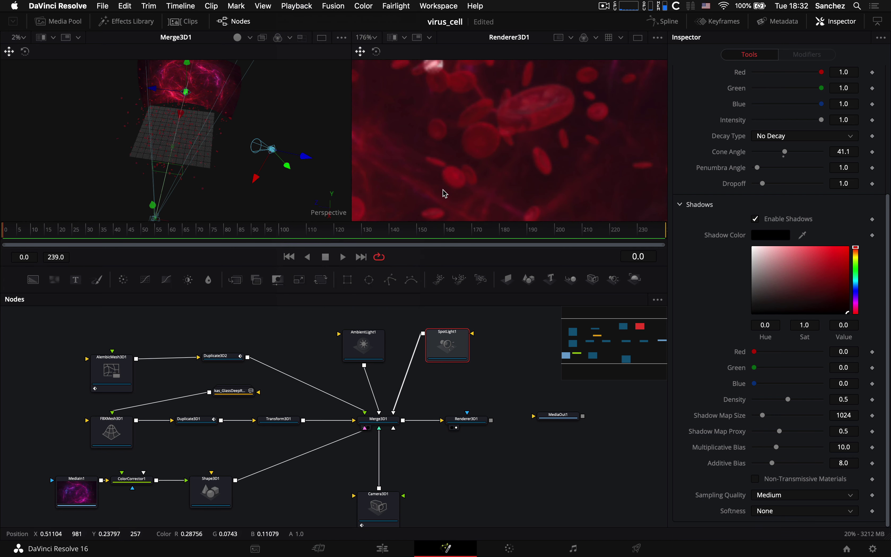
pyautogui.click(294, 6)
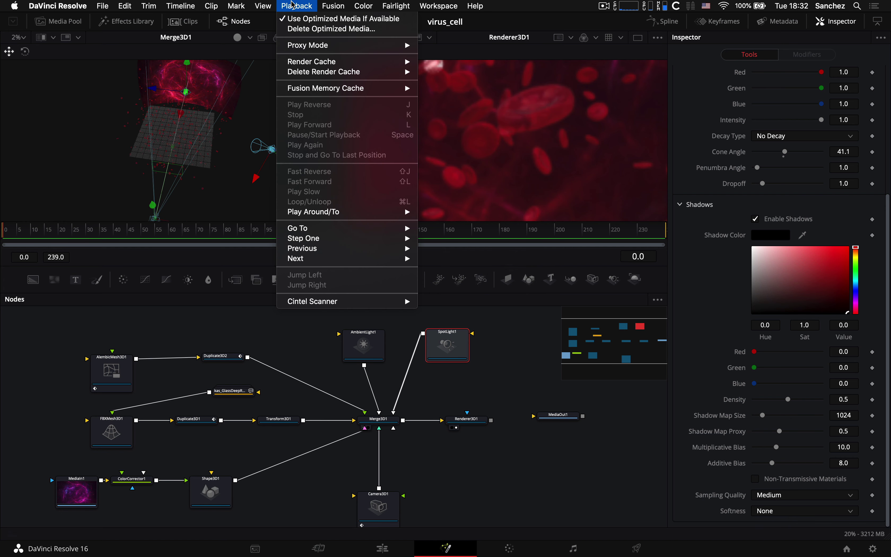
pyautogui.click(486, 54)
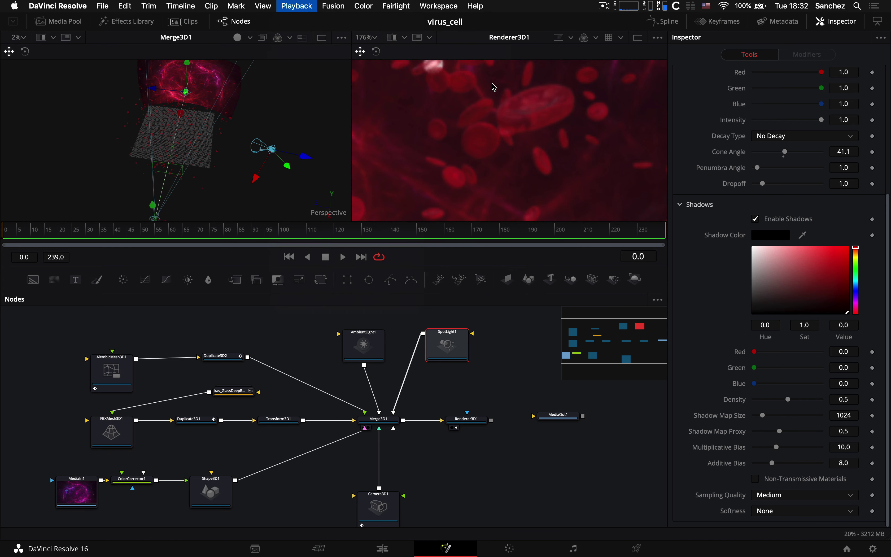
# - Inspect the rendered cells up close, and set SpotLight1's shadow map size to 6068 and its intensity to 2.0
pyautogui.scroll(5, 548, 154)
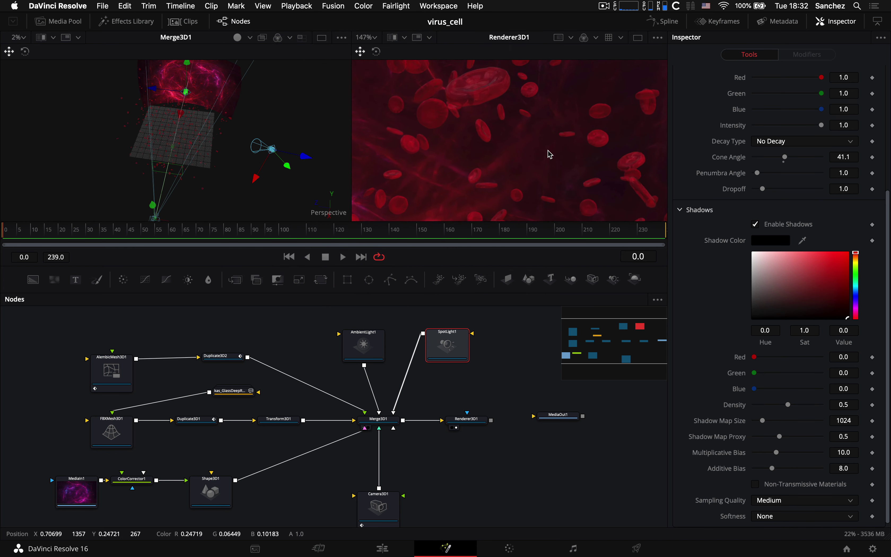
pyautogui.scroll(-2, 549, 154)
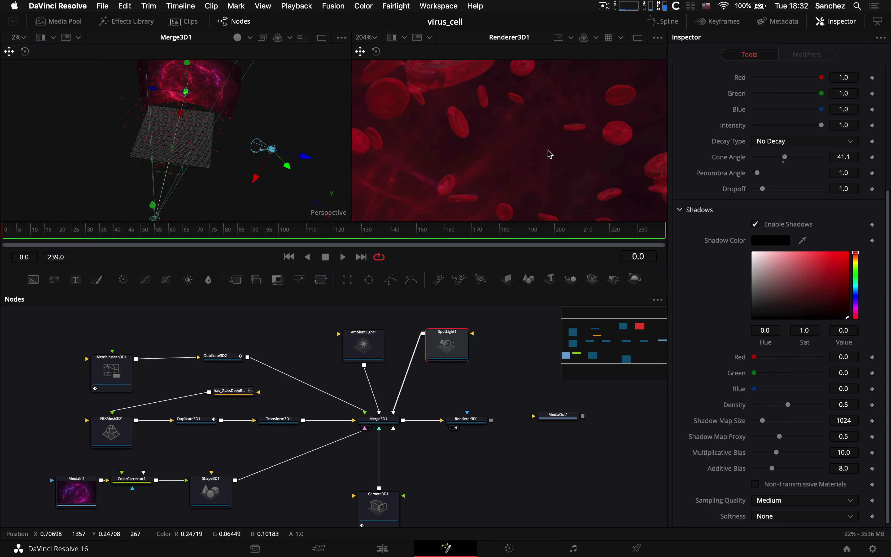
pyautogui.scroll(-2, 549, 154)
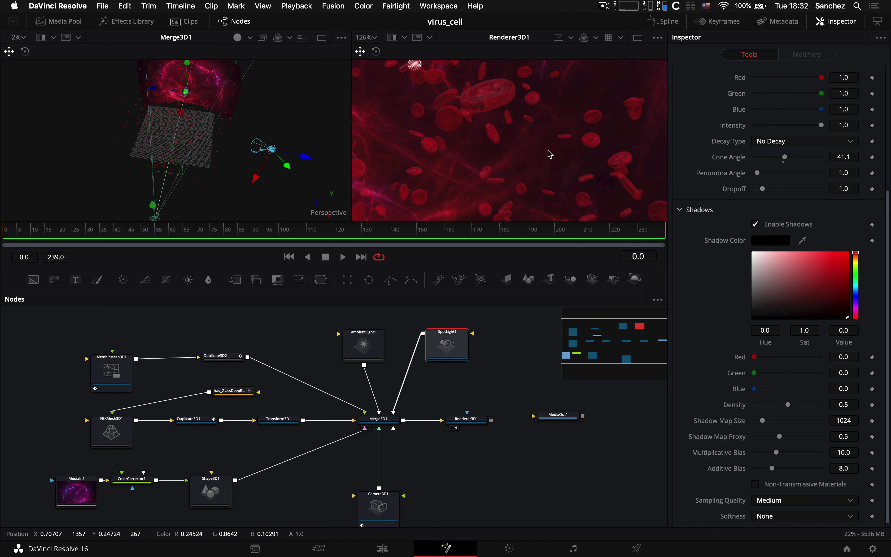
pyautogui.scroll(5, 548, 154)
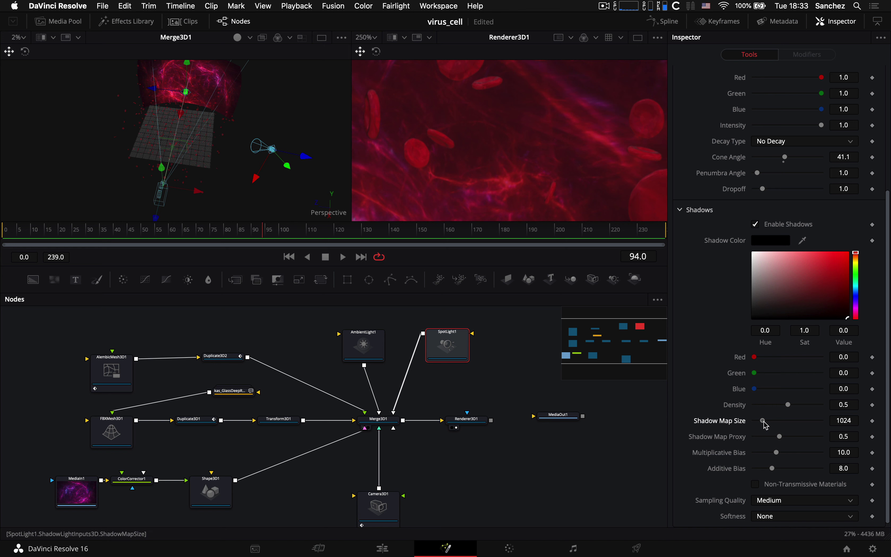
pyautogui.moveTo(765, 424); pyautogui.dragTo(805, 423)
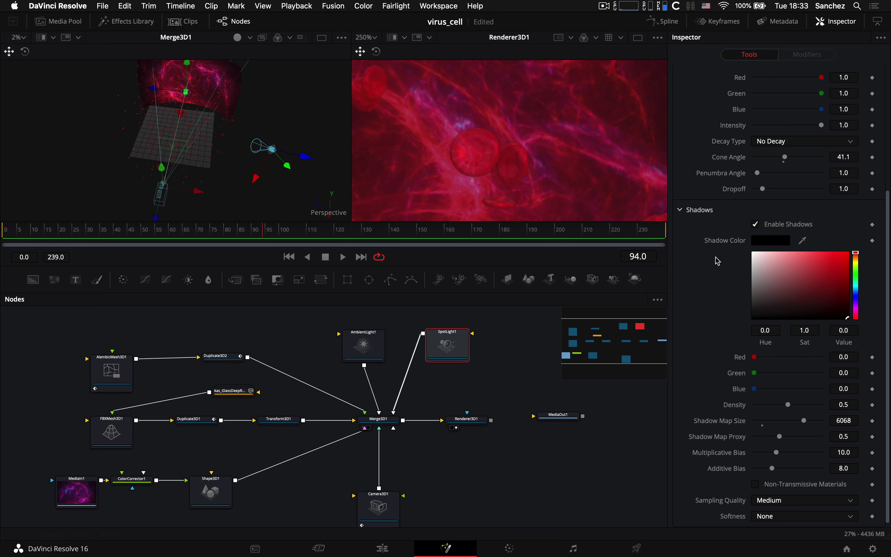
pyautogui.scroll(5, 718, 261)
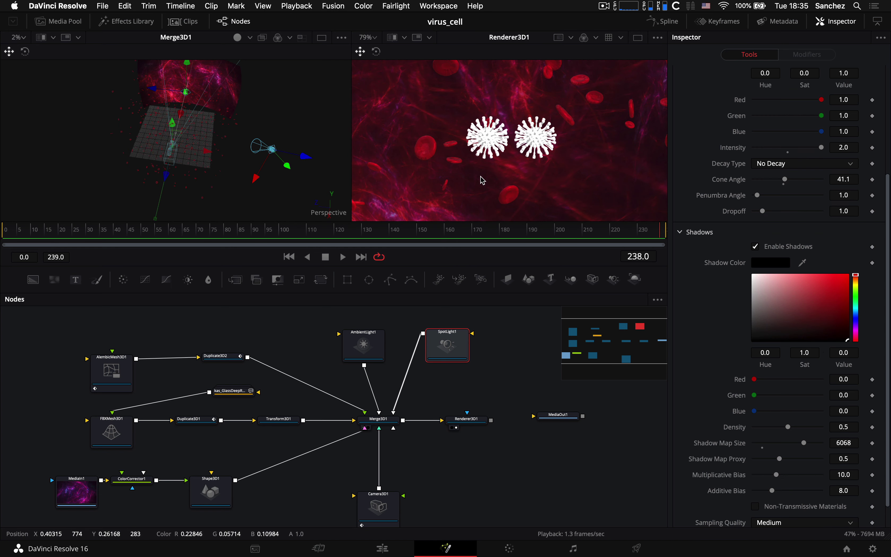
# - At frame 239, paste a copy of kas_GlassDeepRuby above AlembicMesh3D1 and connect it to that mesh's material input
pyautogui.moveTo(646, 233); pyautogui.dragTo(666, 234)
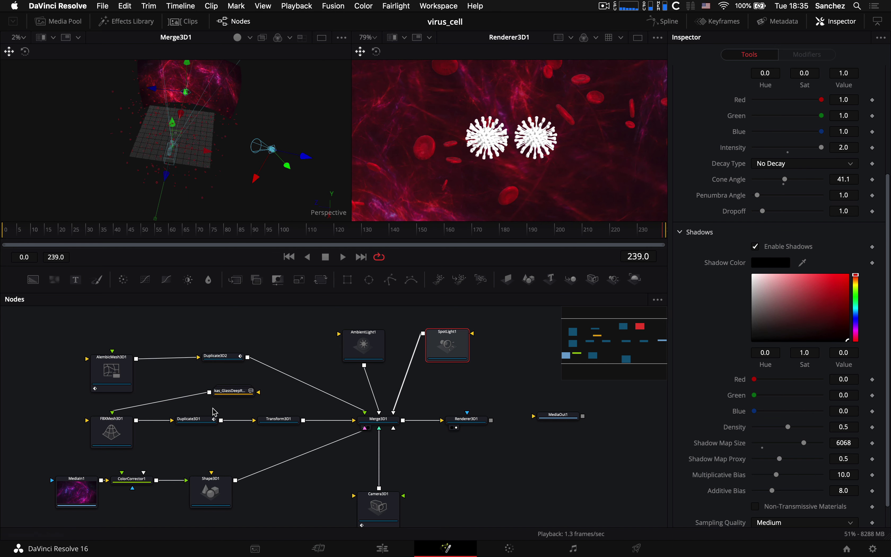
pyautogui.moveTo(226, 393); pyautogui.dragTo(233, 402)
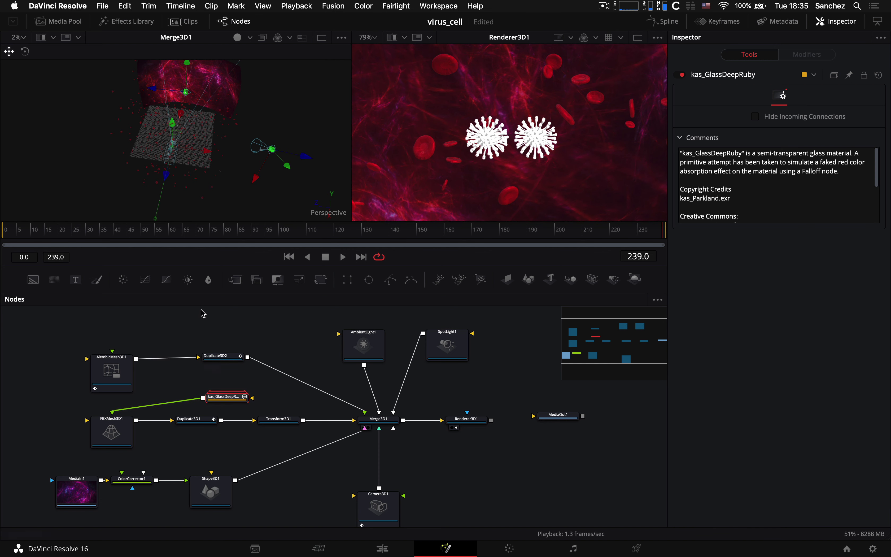
pyautogui.press('super+v')
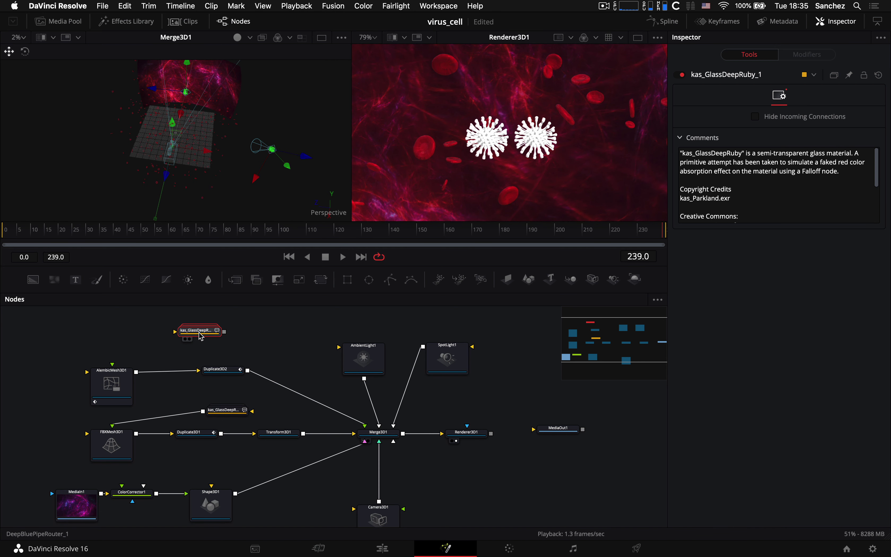
pyautogui.moveTo(207, 336); pyautogui.dragTo(112, 366)
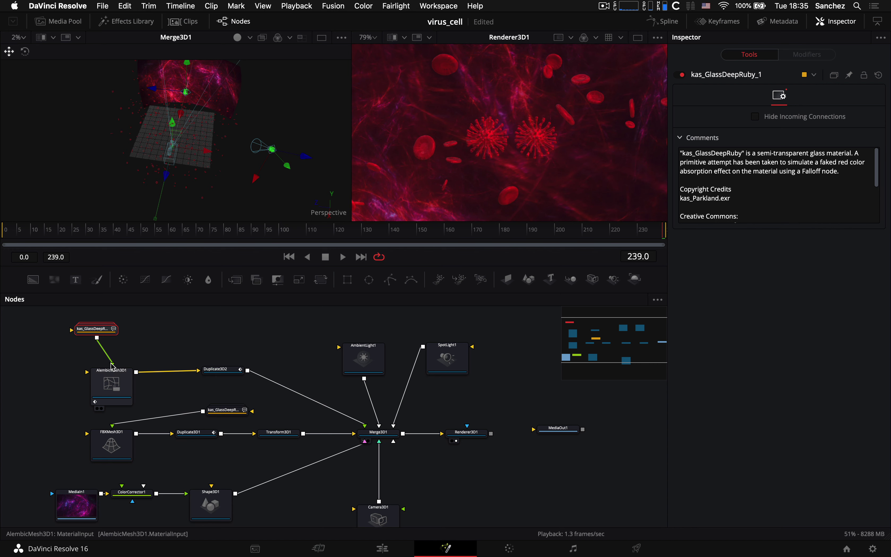
# - In the copied material, give RubyFresnelFalloff_1 a lime-green face-on color with hue 0.264 and a red glancing color, and inspect the viruses
pyautogui.doubleClick(94, 330)
pyautogui.click(308, 341)
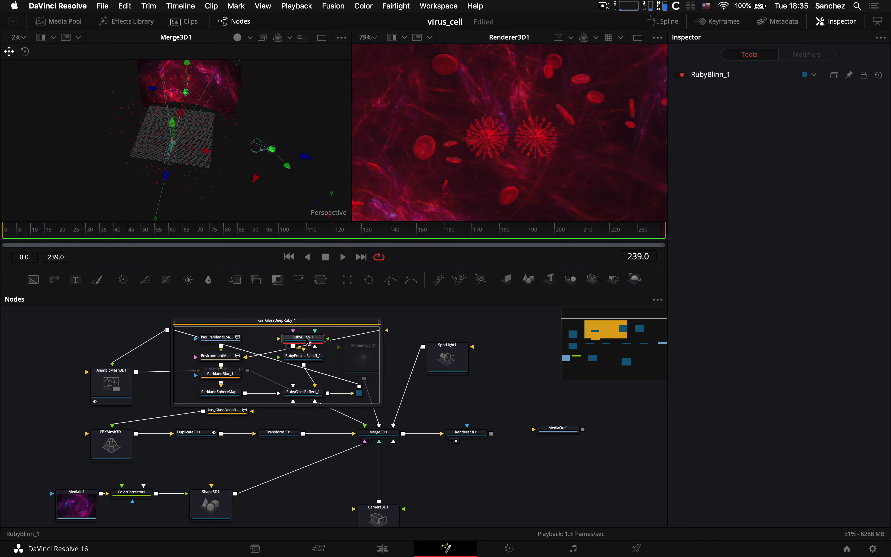
pyautogui.click(303, 356)
pyautogui.scroll(5, 511, 141)
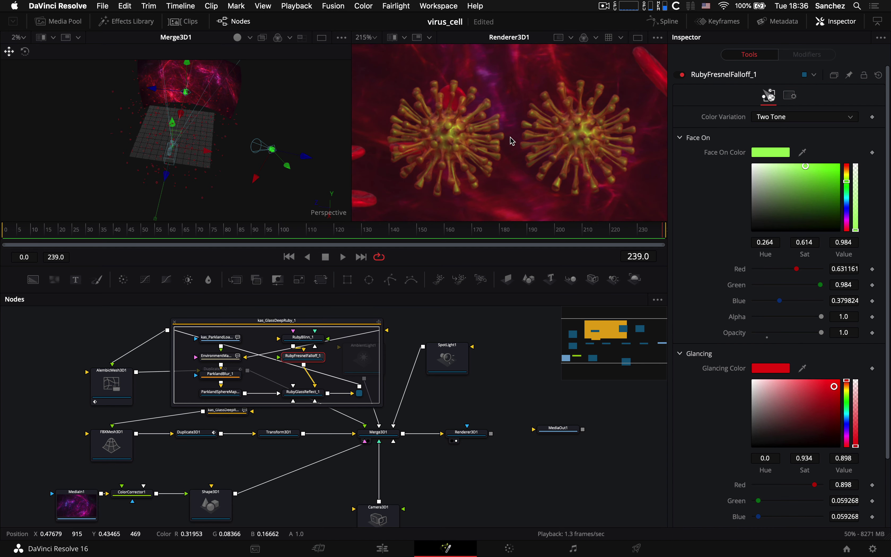
pyautogui.scroll(-2, 512, 141)
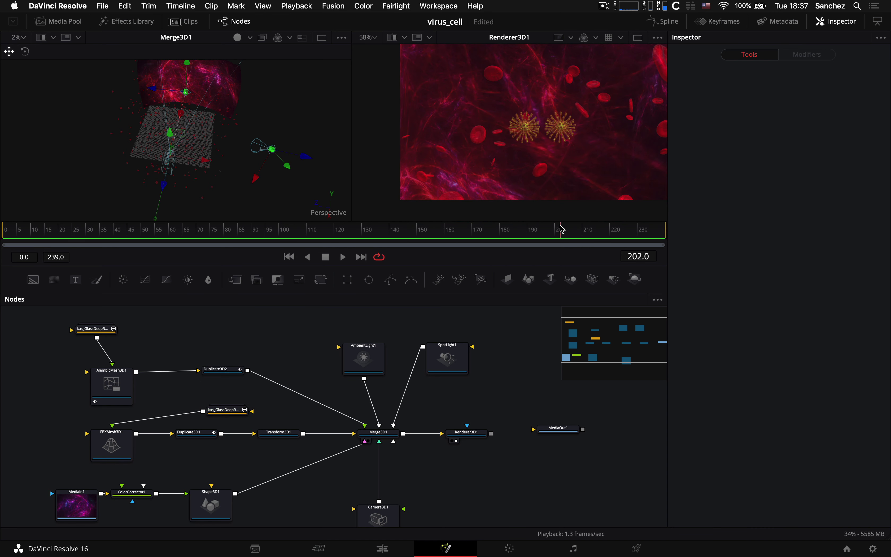
# - At frame 193, enable accumulation effects with depth of field on Renderer3D1 and turn on its motion blur
pyautogui.moveTo(561, 229)
pyautogui.mouseDown()
pyautogui.moveTo(359, 233)
pyautogui.moveTo(551, 245)
pyautogui.mouseUp()
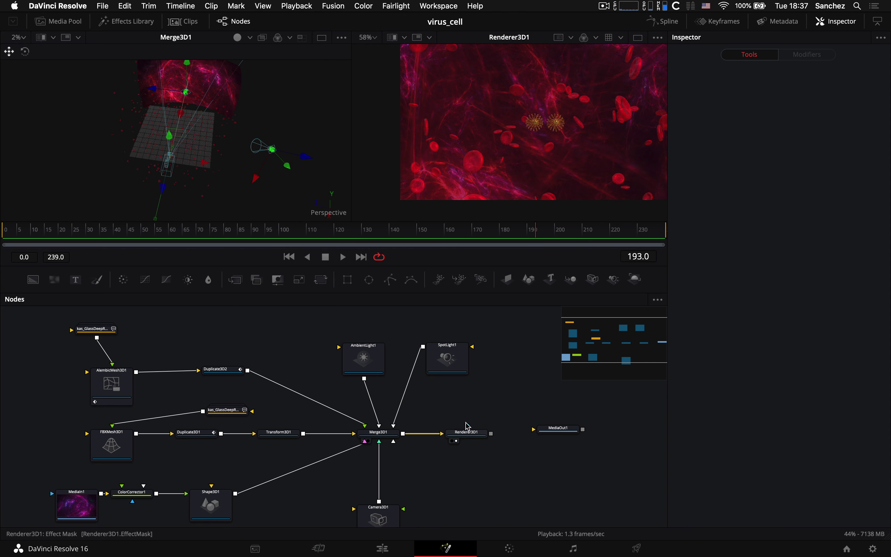
pyautogui.click(472, 436)
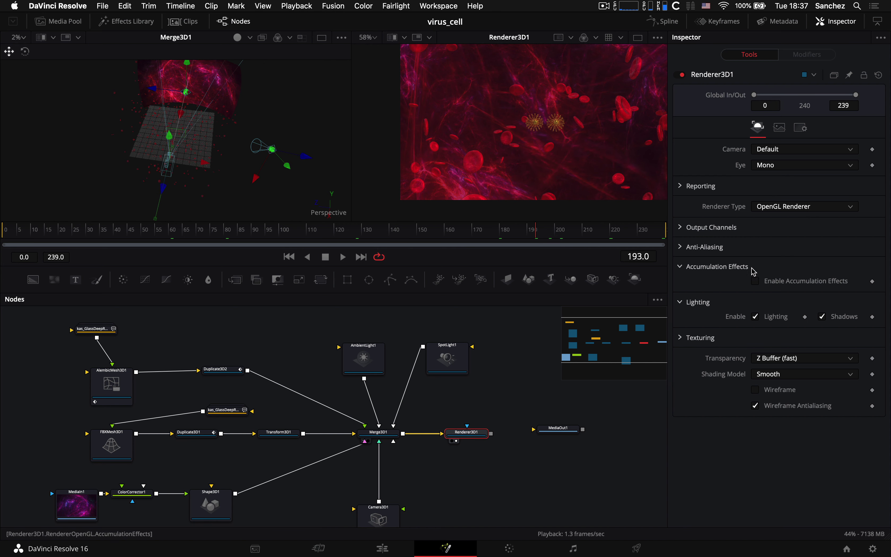
pyautogui.click(754, 282)
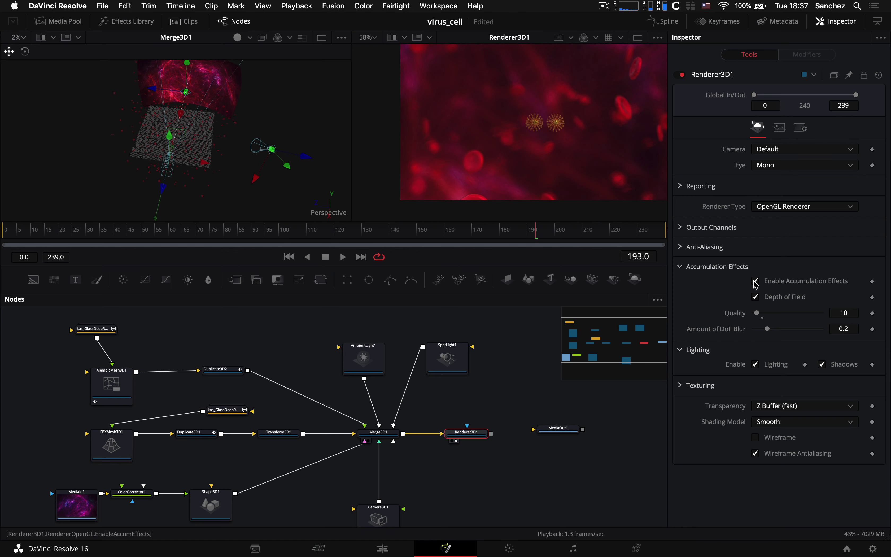
pyautogui.click(801, 128)
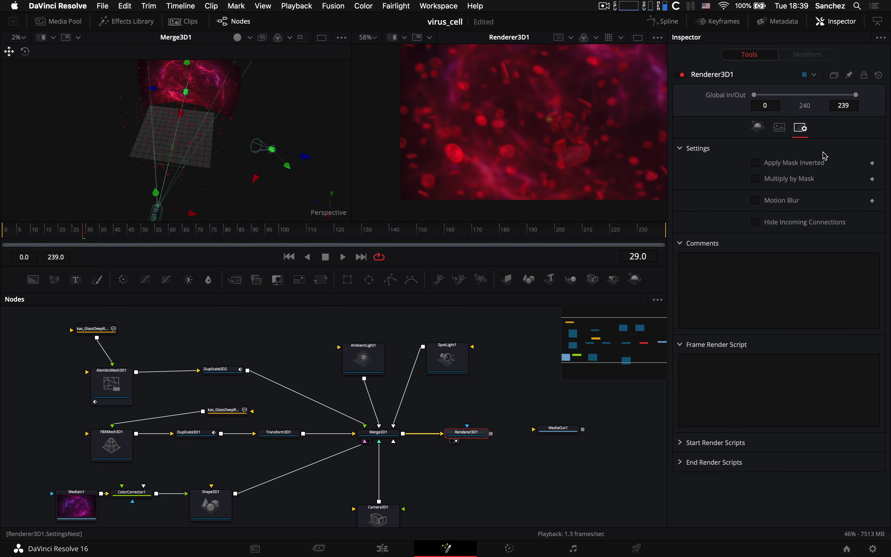
pyautogui.click(755, 201)
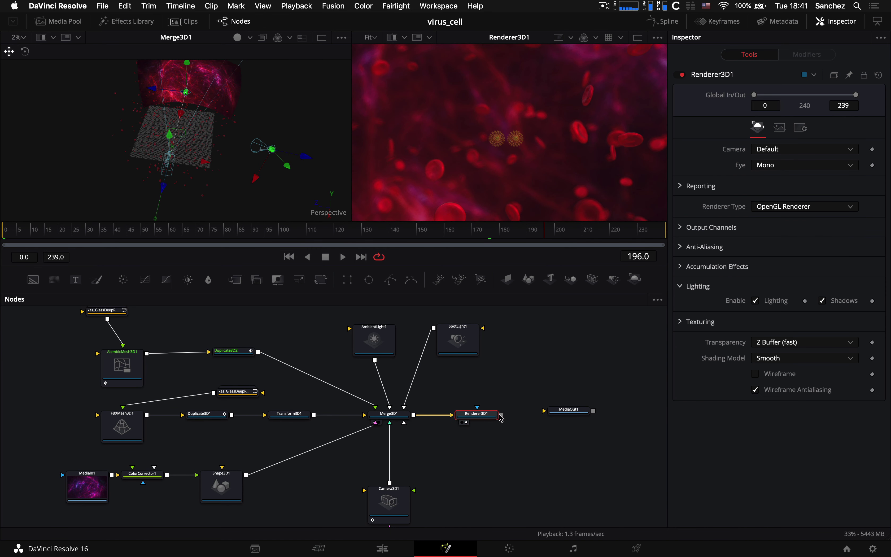
# - Connect Renderer3D1's output to MediaOut1, and go to the Deliver page with the composition back at frame 0
pyautogui.moveTo(502, 416); pyautogui.dragTo(551, 413)
pyautogui.click(553, 414)
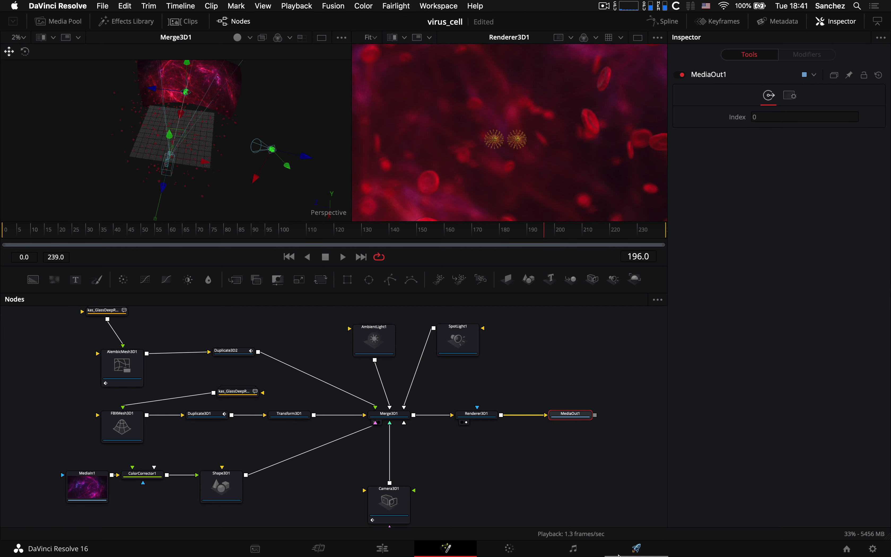
pyautogui.click(289, 257)
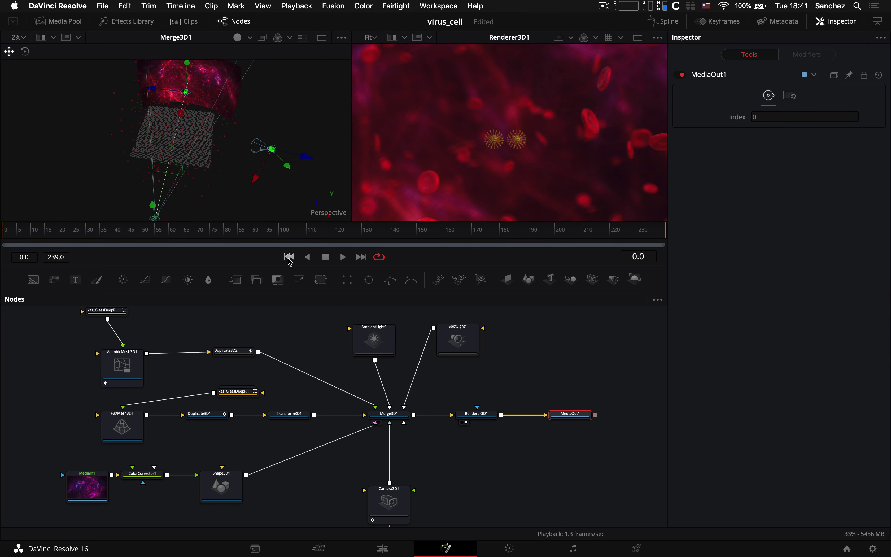
pyautogui.click(634, 549)
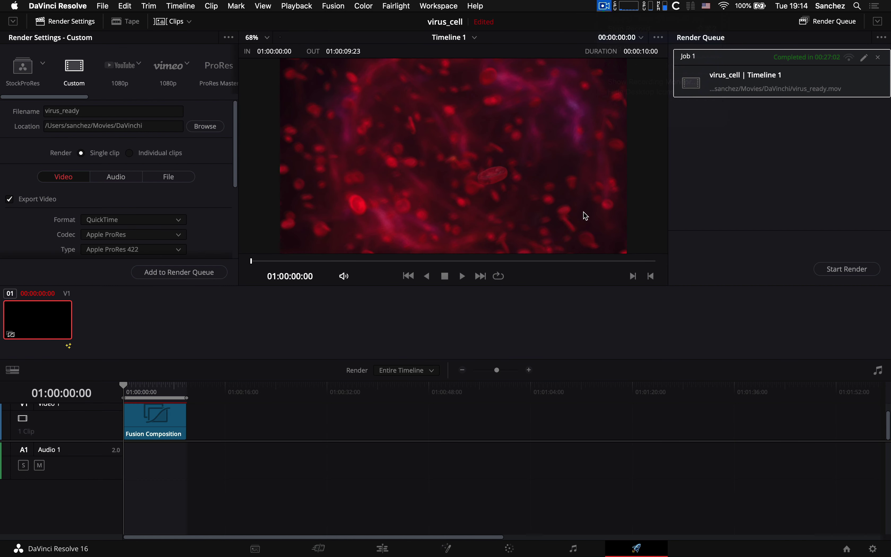
# - Switch to Finder and preview the rendered virus_ready video in the DaVinchi folder
pyautogui.hotkey('ctrl', 'Up')
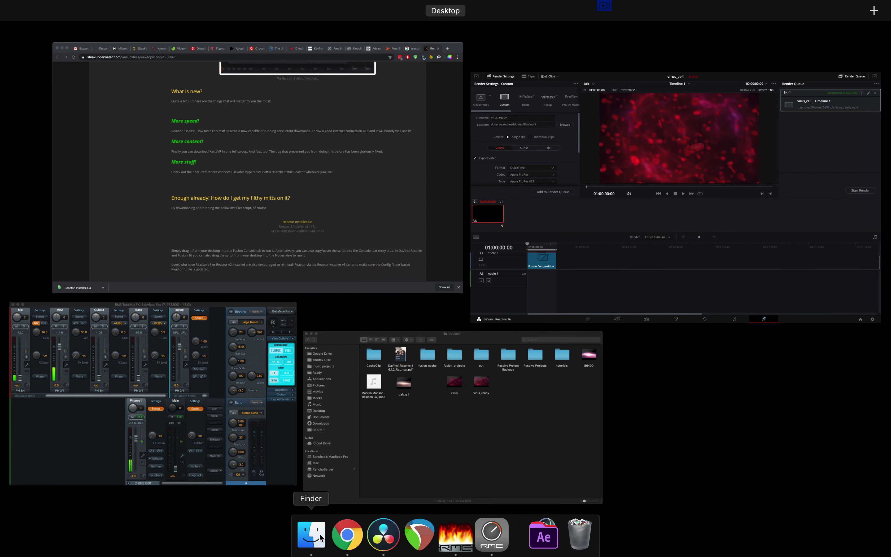
pyautogui.click(319, 537)
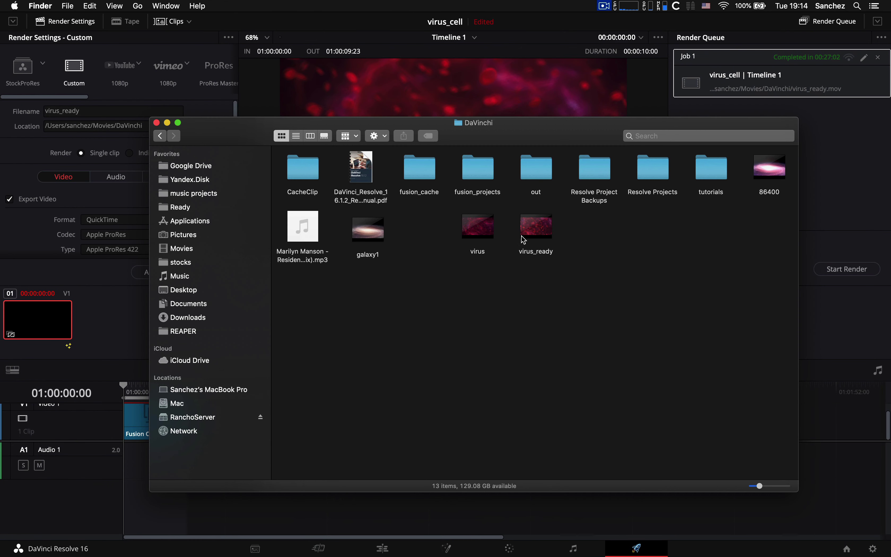
pyautogui.click(524, 240)
pyautogui.press('space')
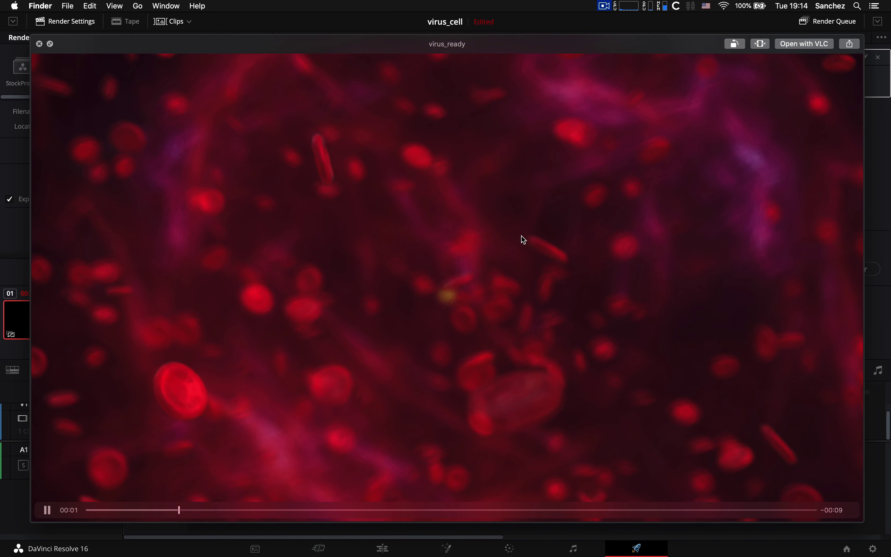